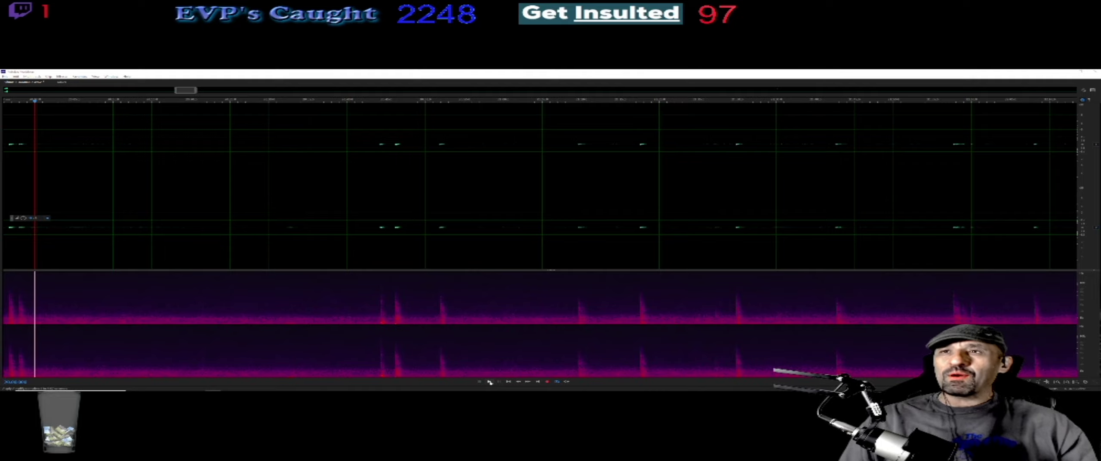
- Play through the recording to listen for faint sounds, returning the playhead to the loud spike to replay it
left_click(489, 382)
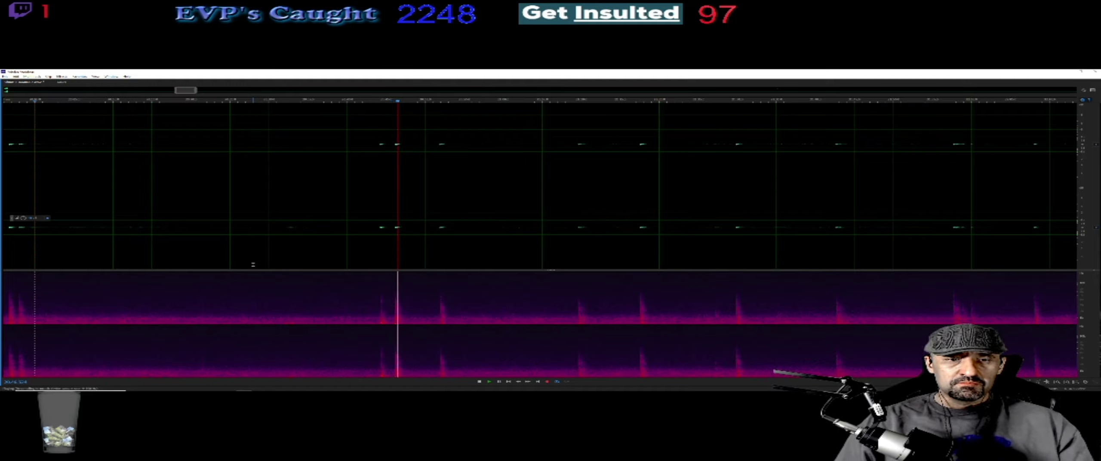
key("space")
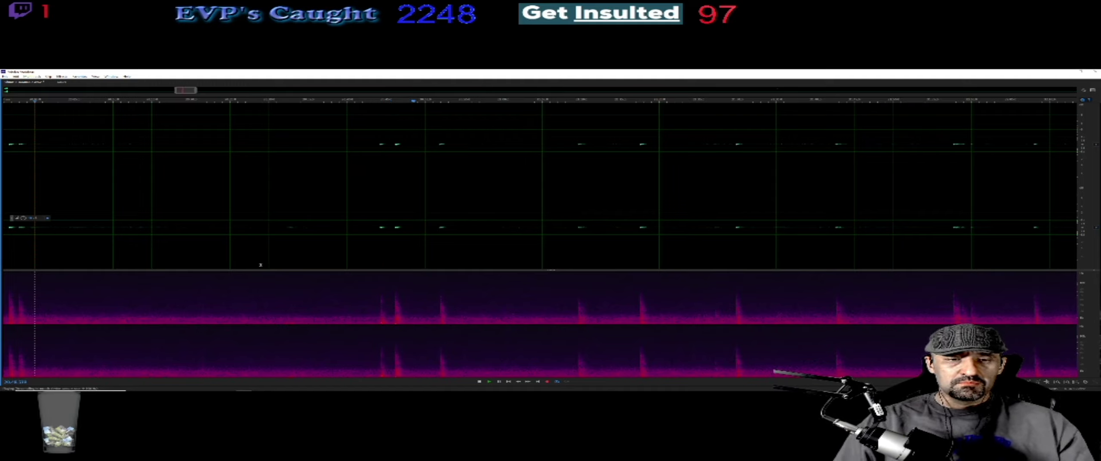
left_click(399, 102)
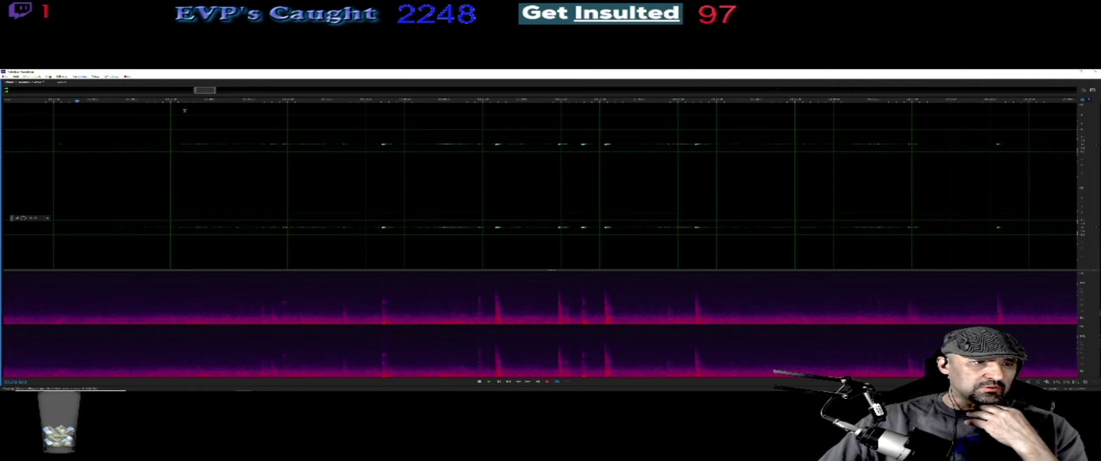
- Isolate and replay the short quiet passage near the start of the visible section, and boost its volume
left_click(49, 100)
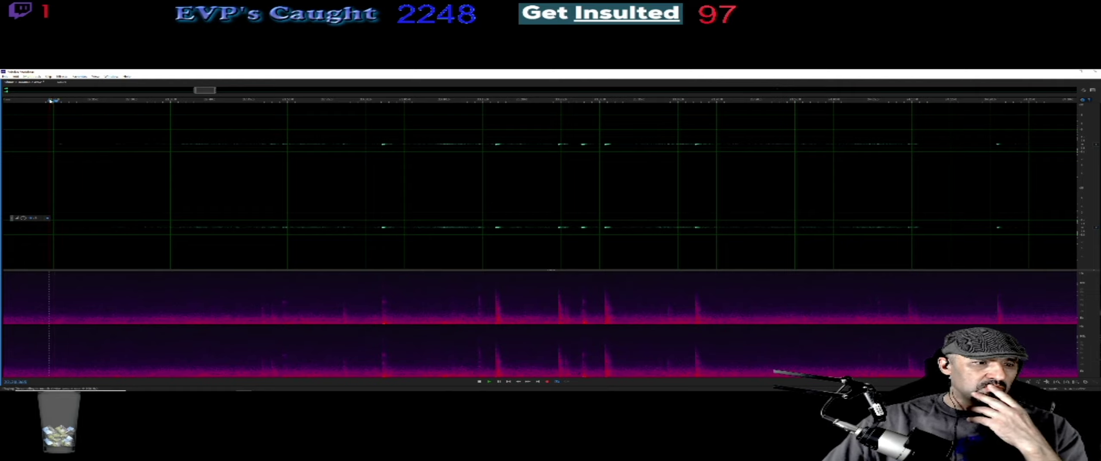
left_click_drag(39, 123, 69, 121)
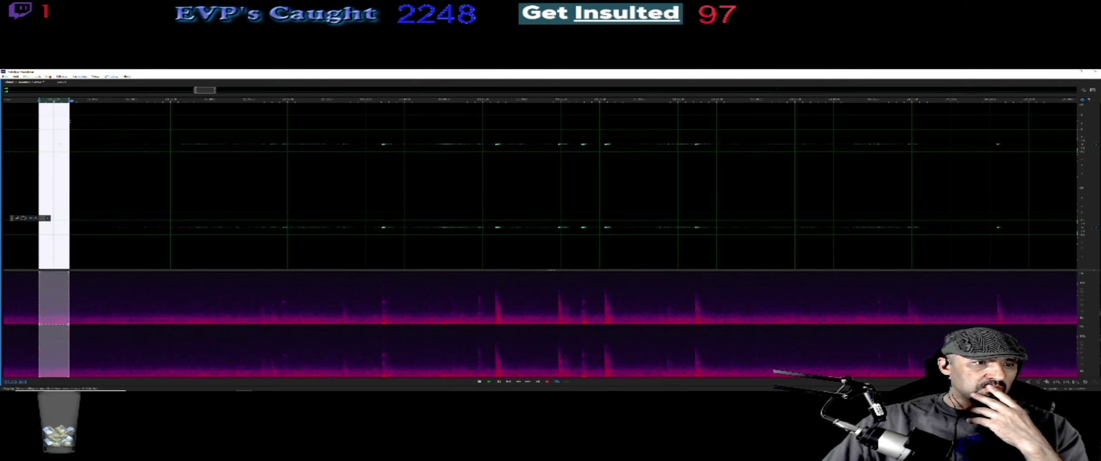
key("space")
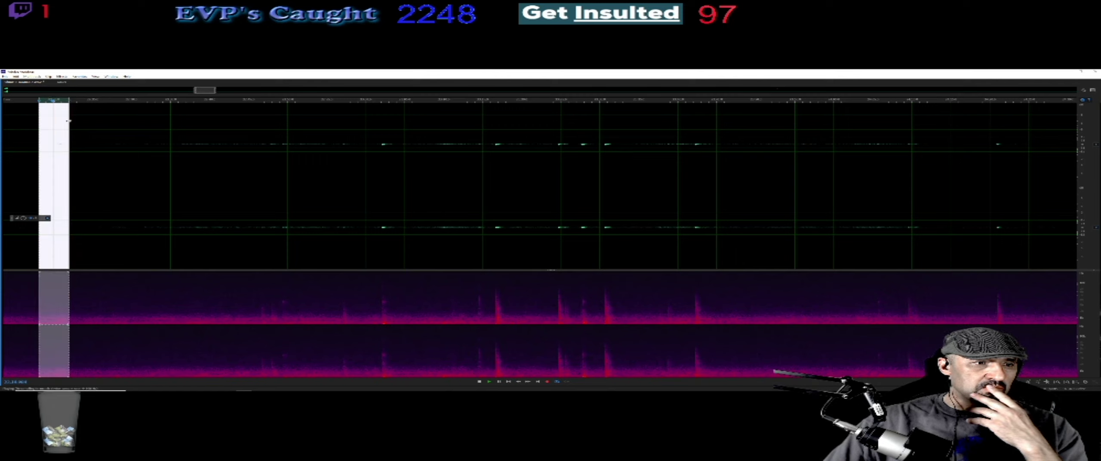
left_click_drag(47, 122, 74, 123)
key("space")
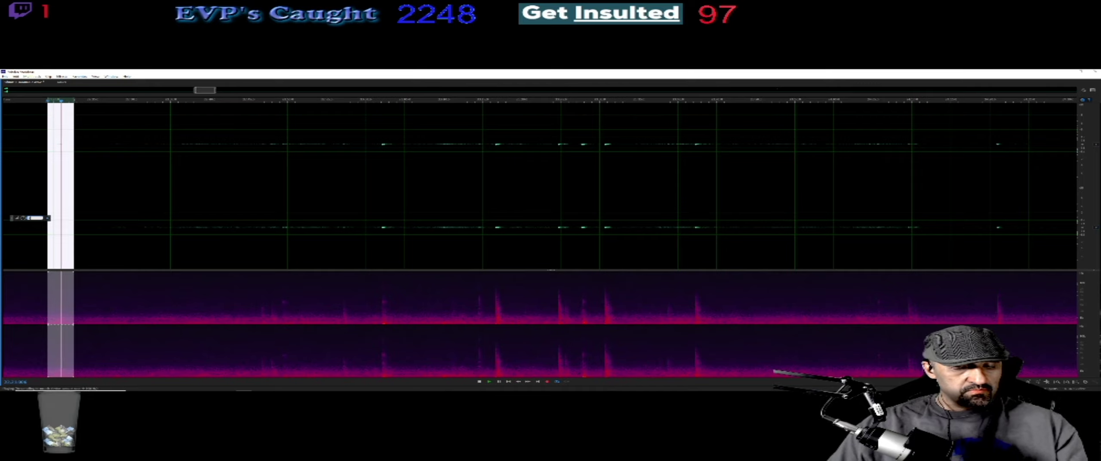
key("Return")
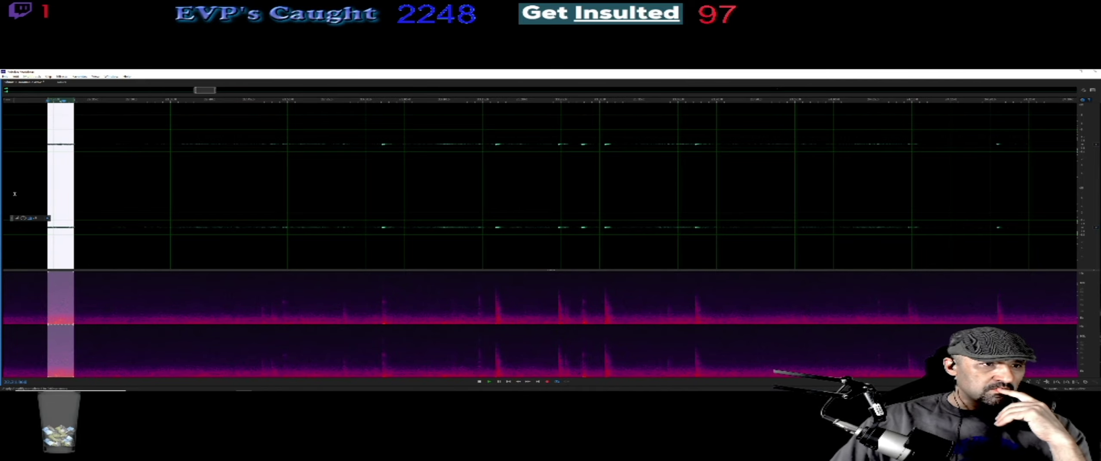
- Apply the Vocal Enhancer effect in Low Tone mode to the selected passage
left_click(62, 76)
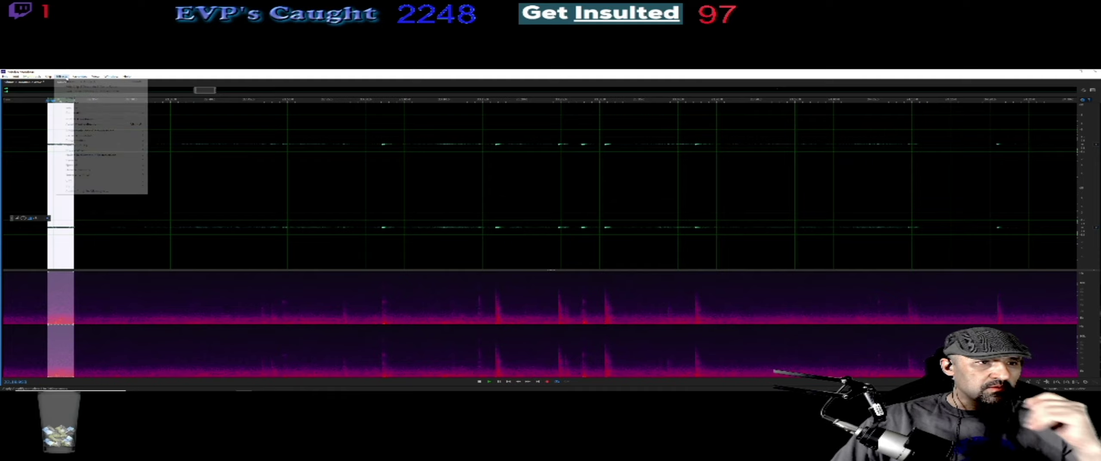
mouse_move(99, 166)
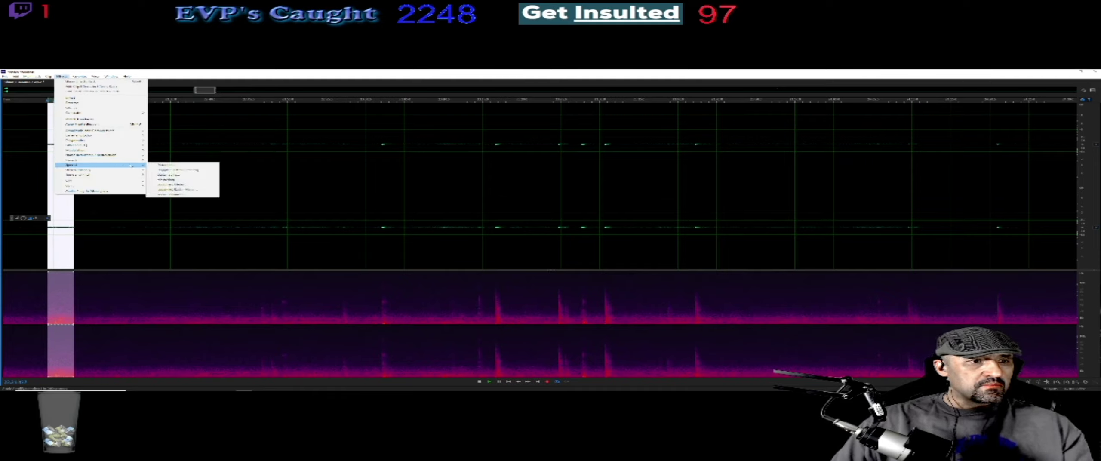
left_click(173, 194)
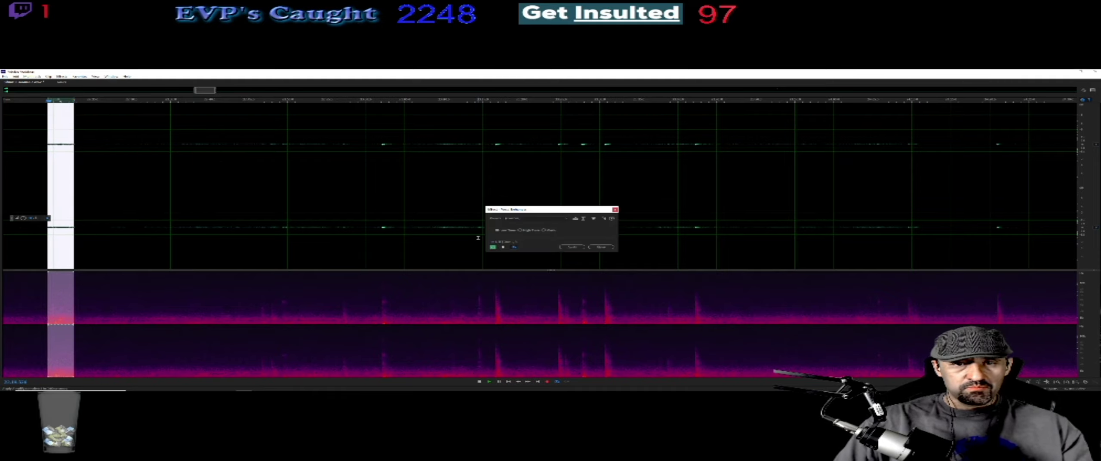
left_click(573, 247)
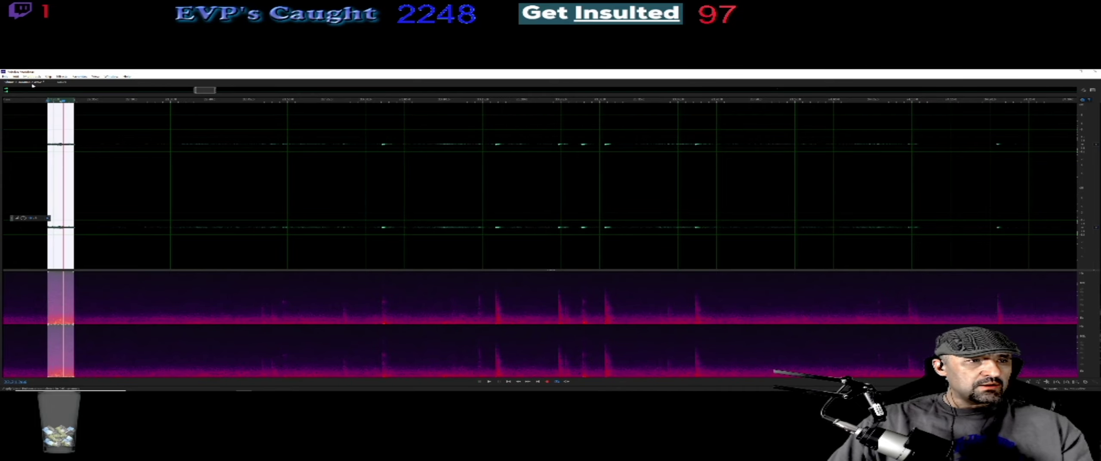
- Apply the Vocal Enhancer in High Tone mode to the same passage and raise its volume further
left_click(62, 77)
mouse_move(132, 170)
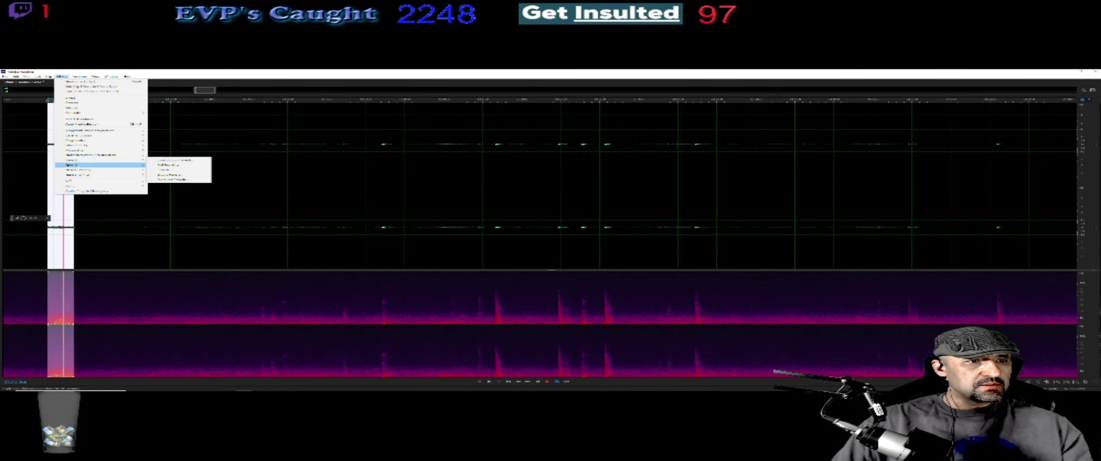
left_click(170, 194)
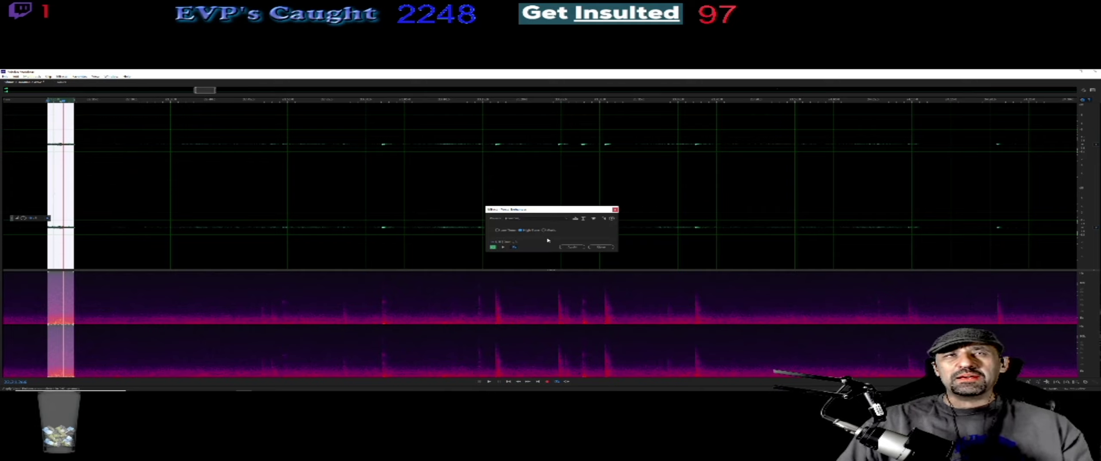
left_click(568, 249)
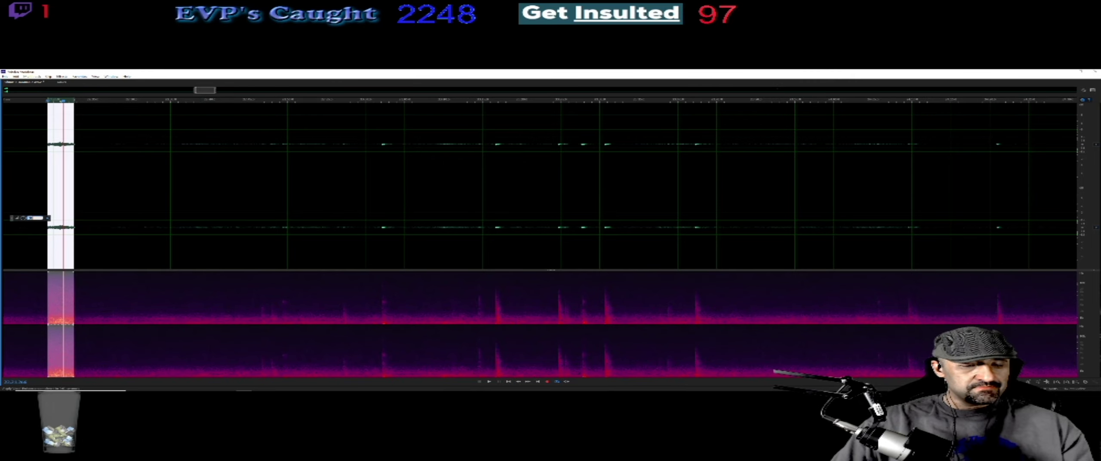
scroll(24, 218, "up", 3)
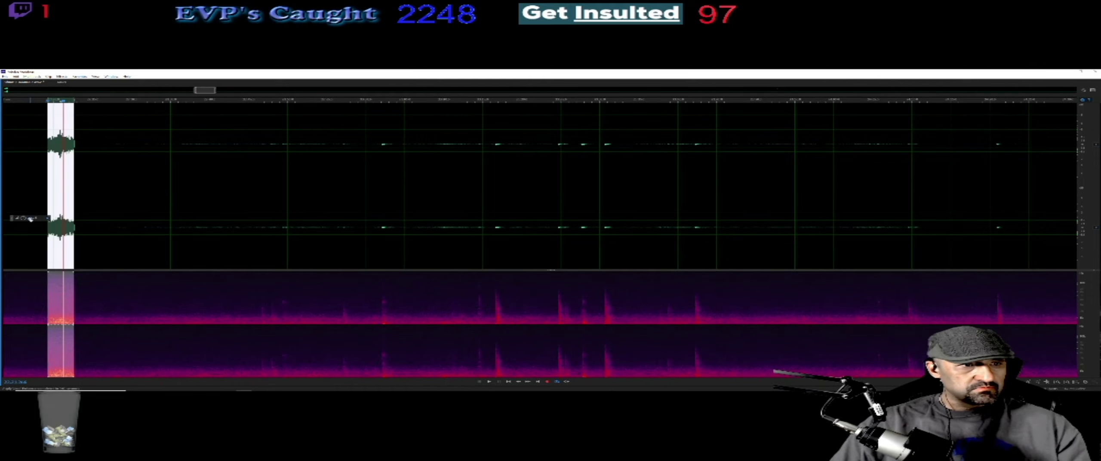
- Try the DeReverb effect on the amplified passage by previewing it
left_click(63, 76)
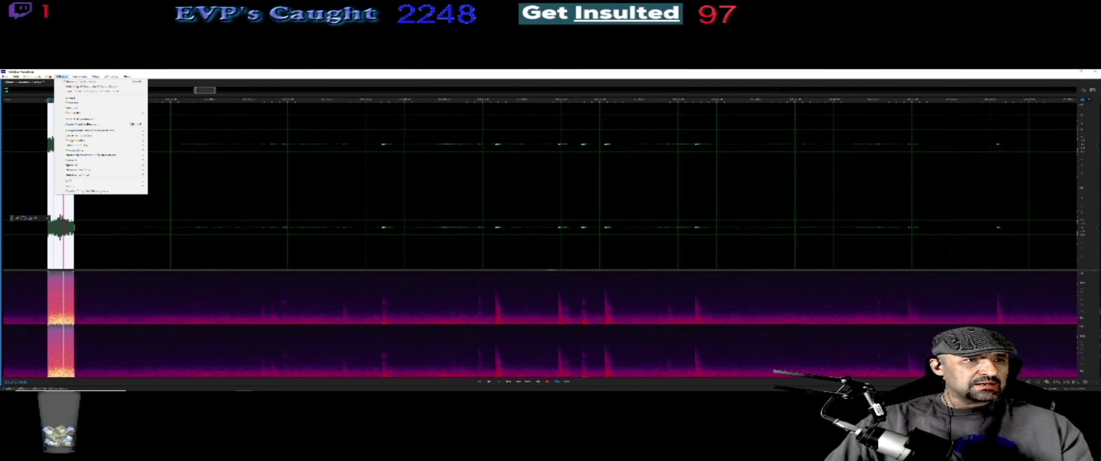
mouse_move(108, 154)
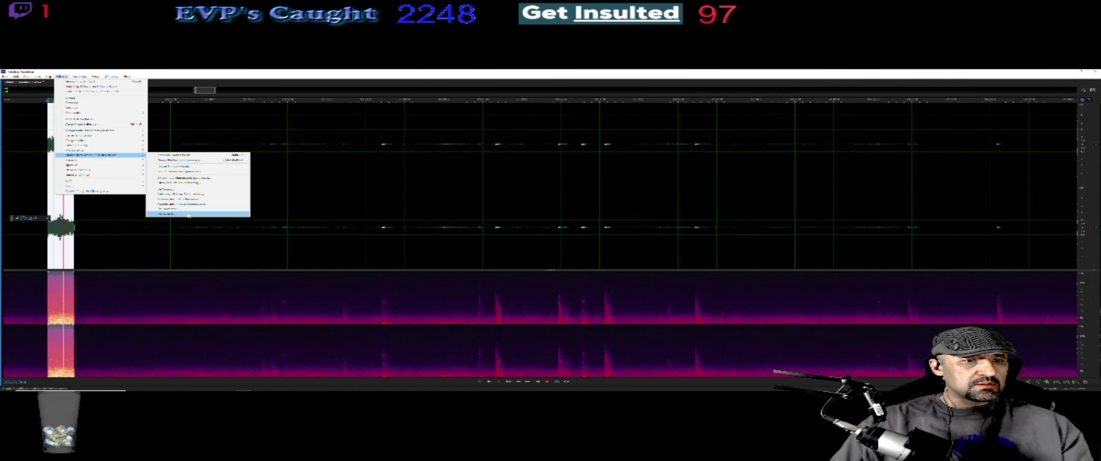
left_click(181, 213)
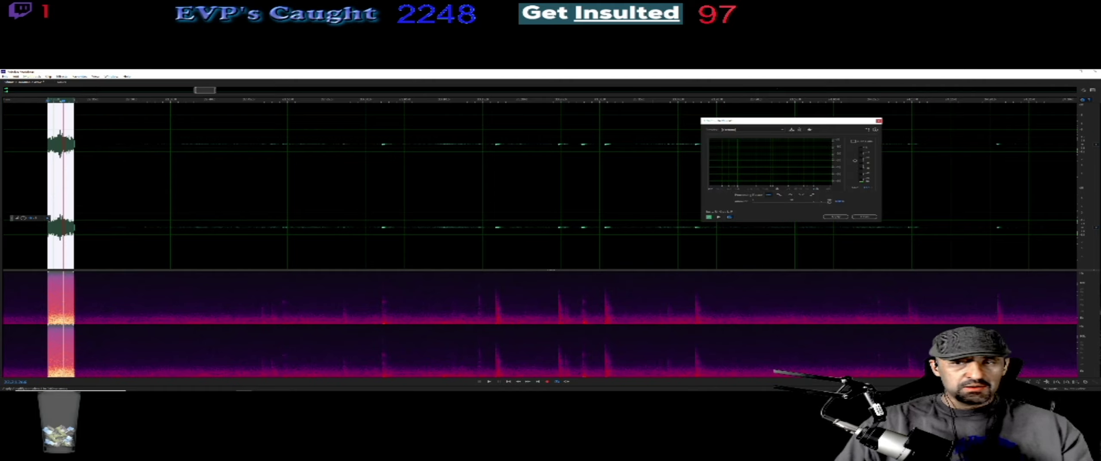
left_click(719, 217)
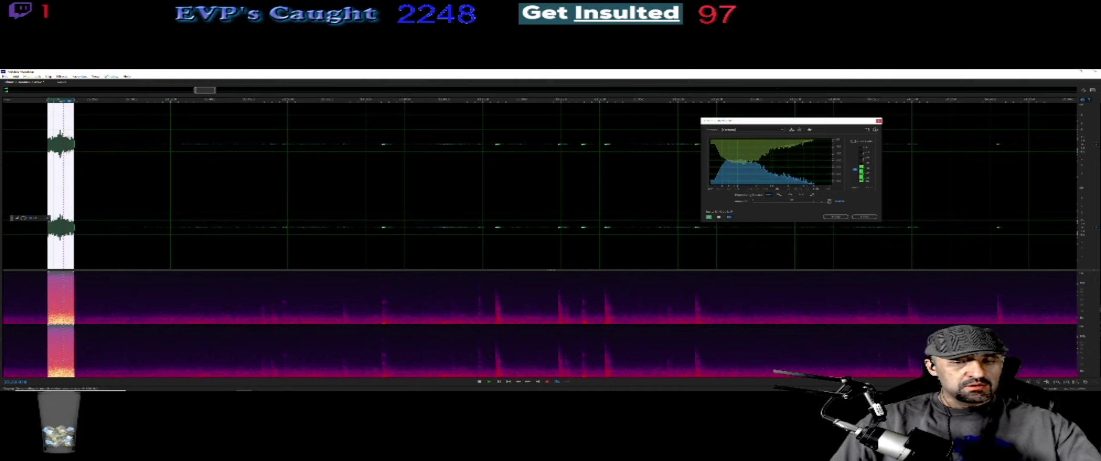
left_click(719, 218)
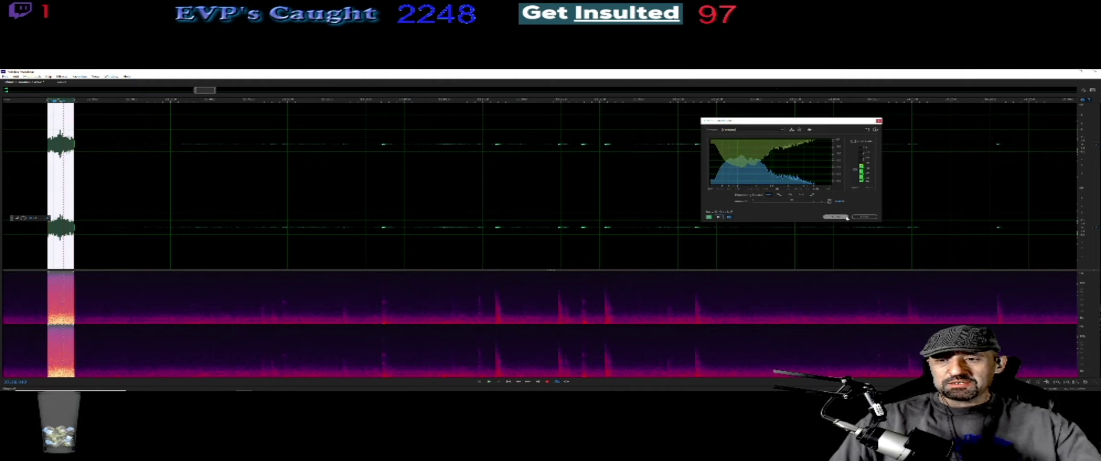
left_click(858, 217)
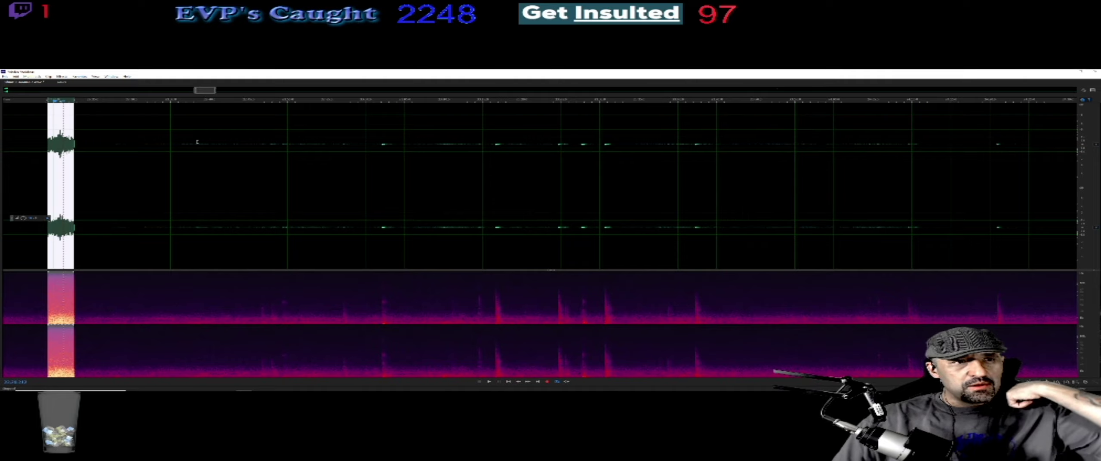
- Try the DeNoise effect on the selected passage, lowering its amount during the preview
left_click(62, 76)
mouse_move(99, 154)
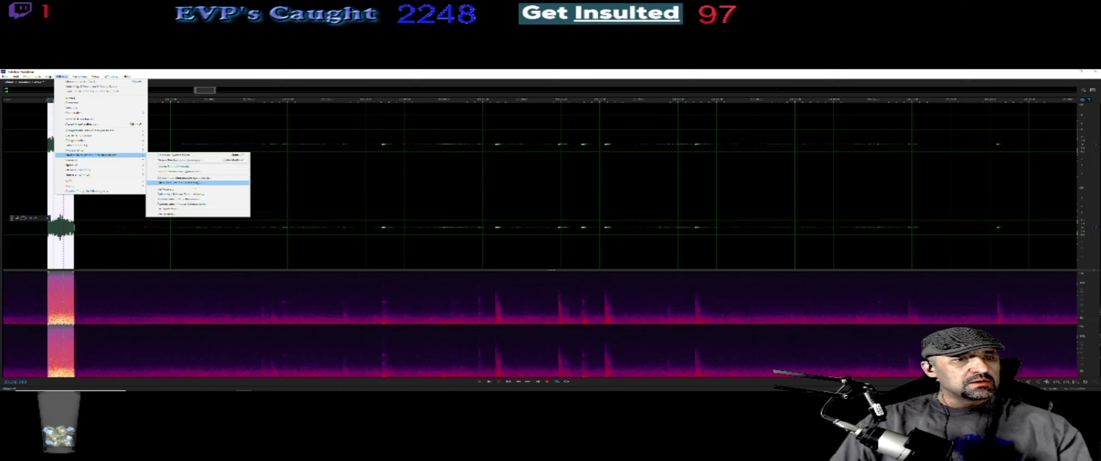
left_click(180, 183)
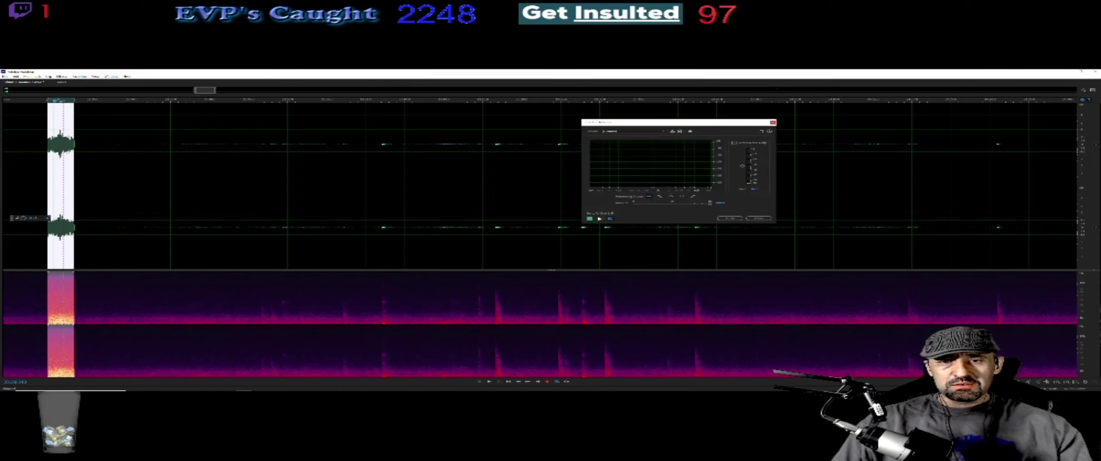
left_click(600, 219)
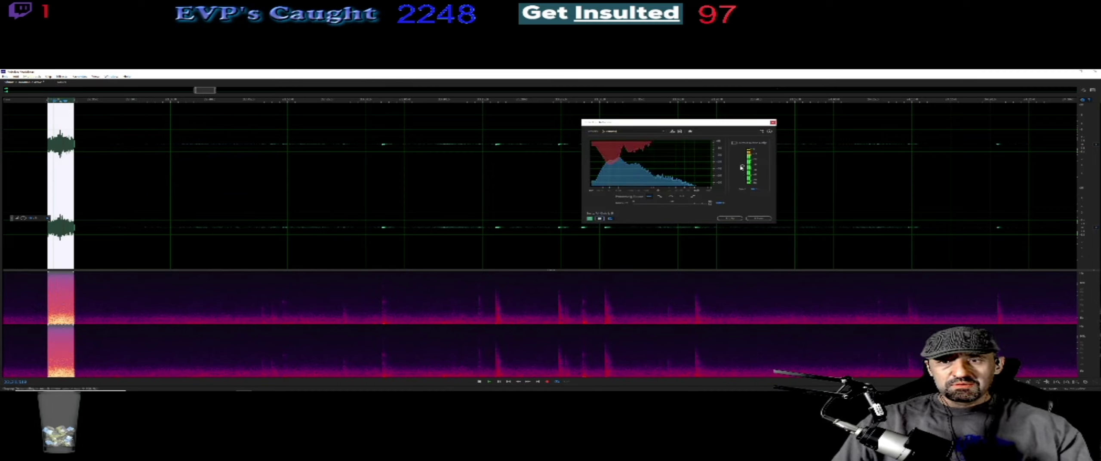
left_click_drag(743, 165, 742, 185)
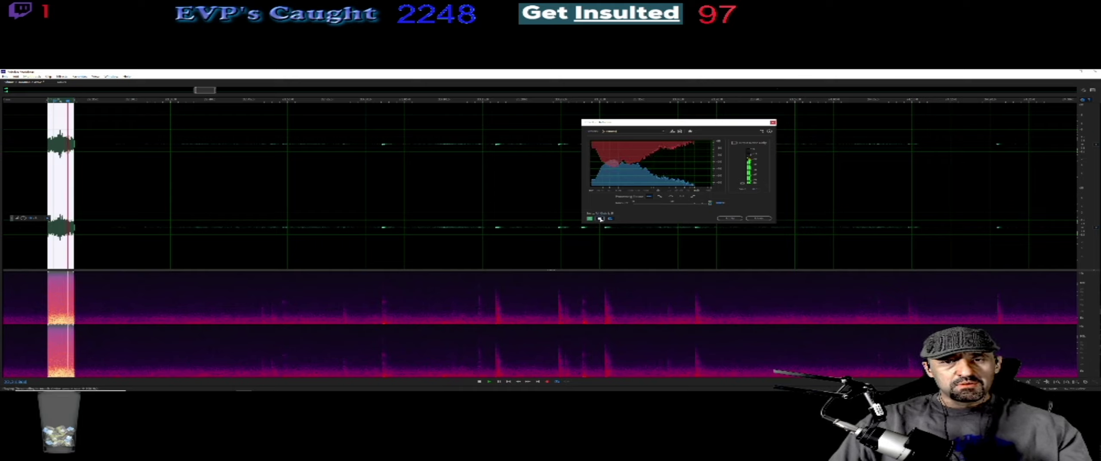
left_click(759, 218)
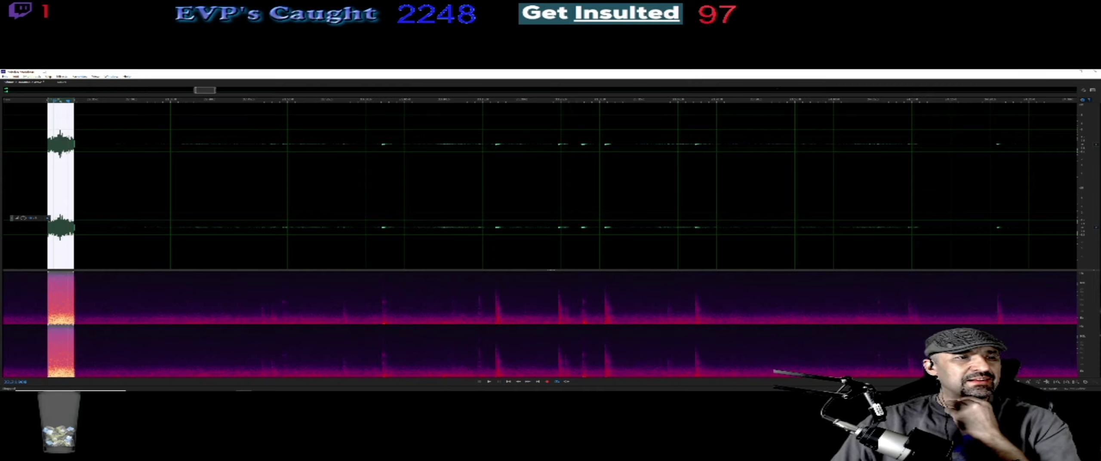
left_click(61, 77)
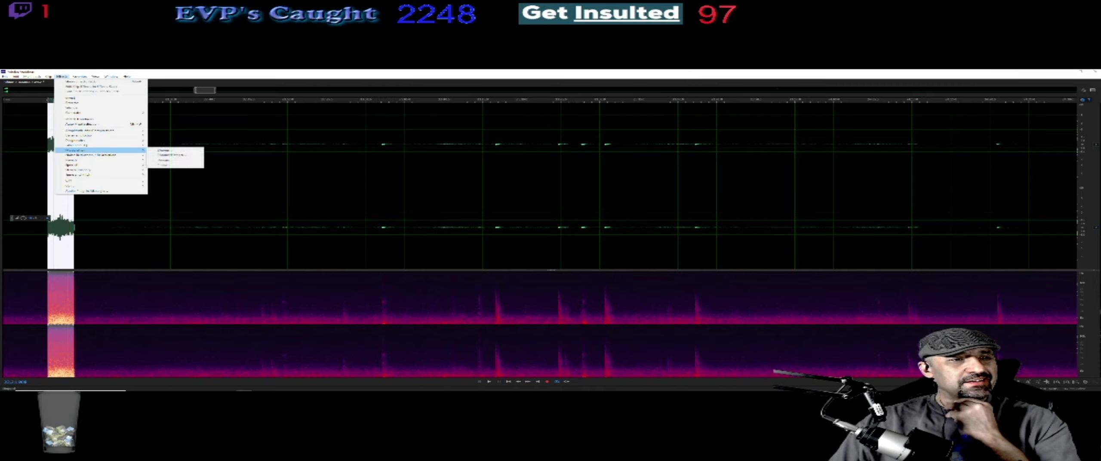
mouse_move(87, 165)
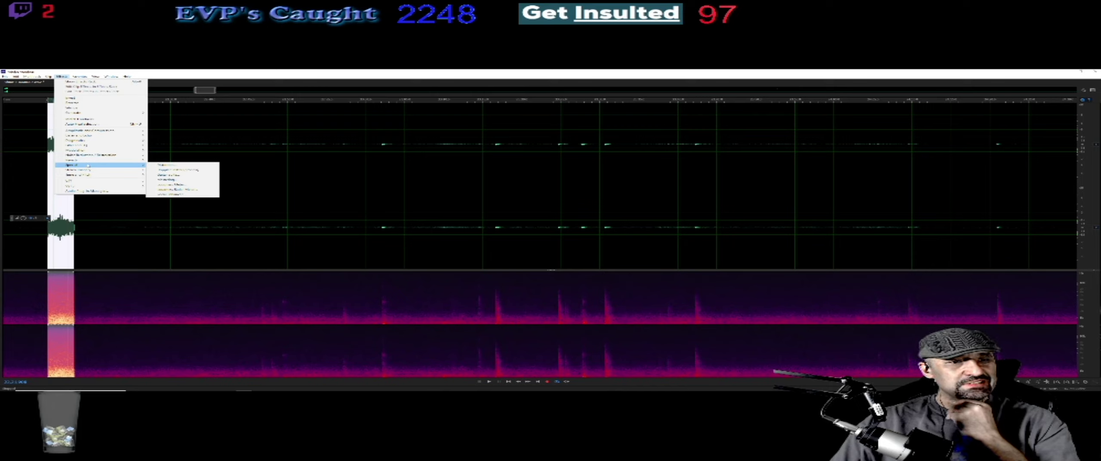
mouse_move(121, 155)
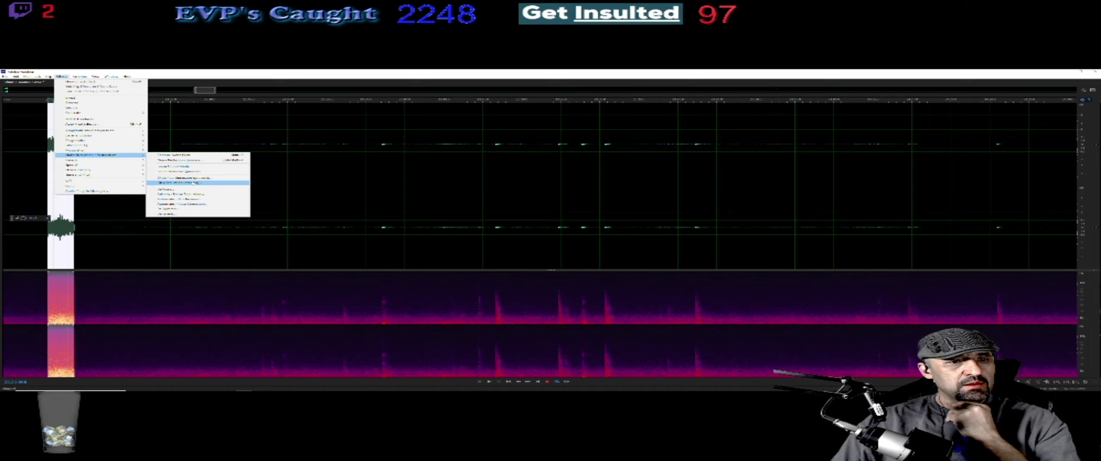
left_click(195, 184)
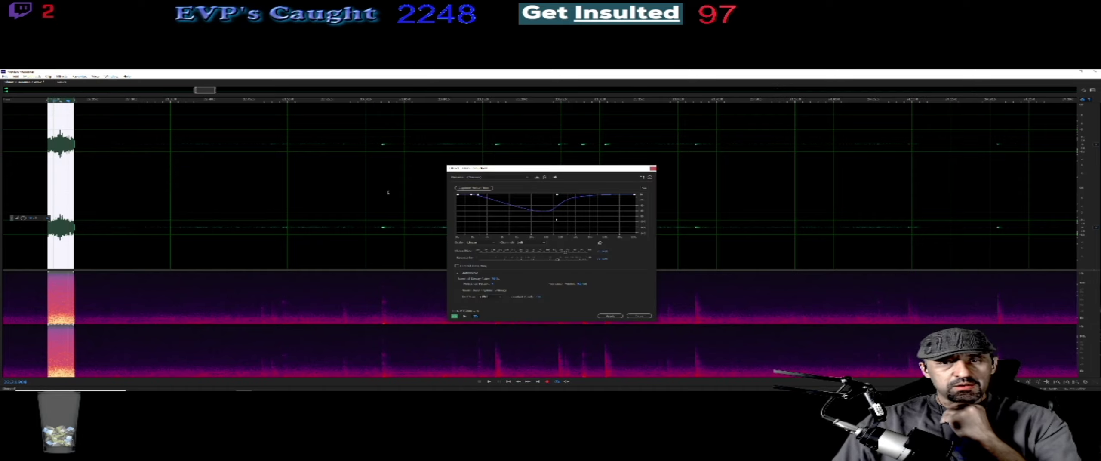
left_click(649, 317)
- Capture a noise print from the selected passage
left_click(61, 76)
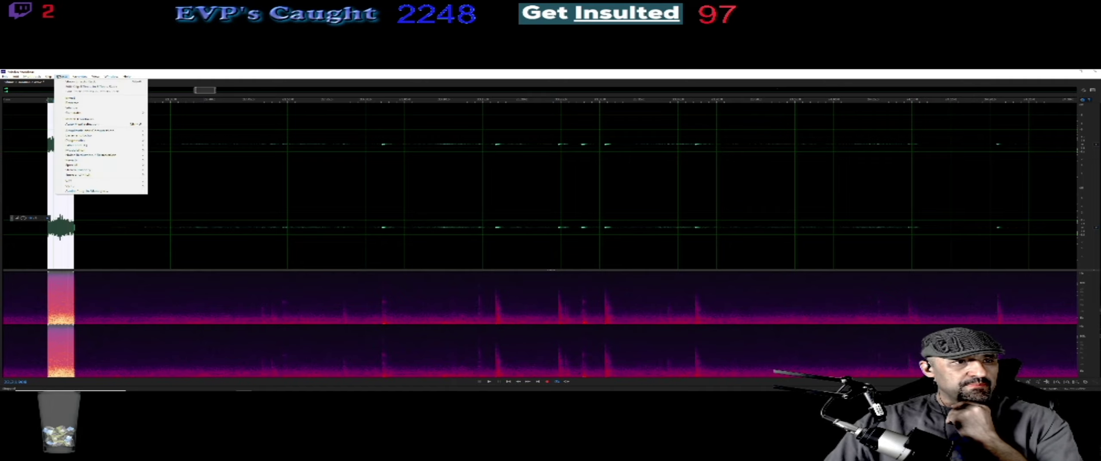
mouse_move(129, 155)
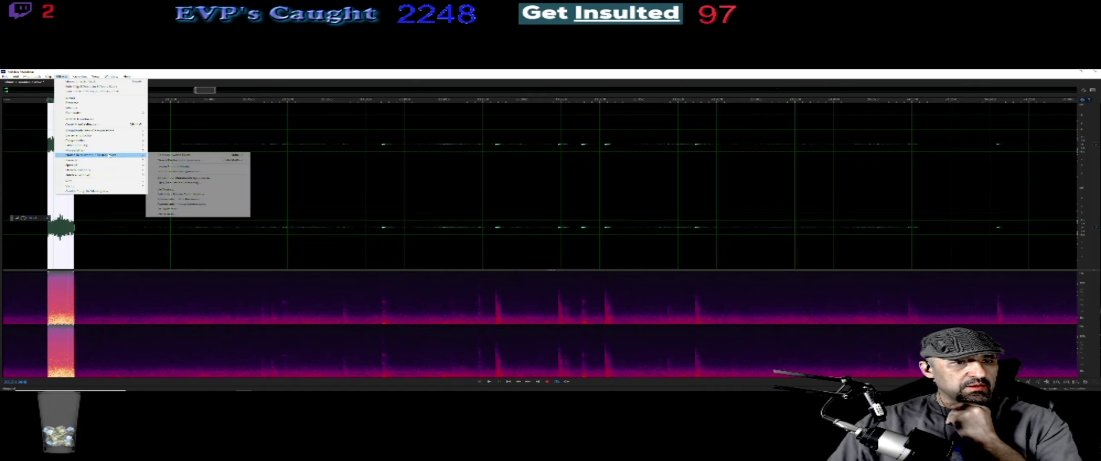
left_click(199, 155)
- Capture the noise print again and apply Noise Reduction to the selected passage, and play back the result
left_click(61, 76)
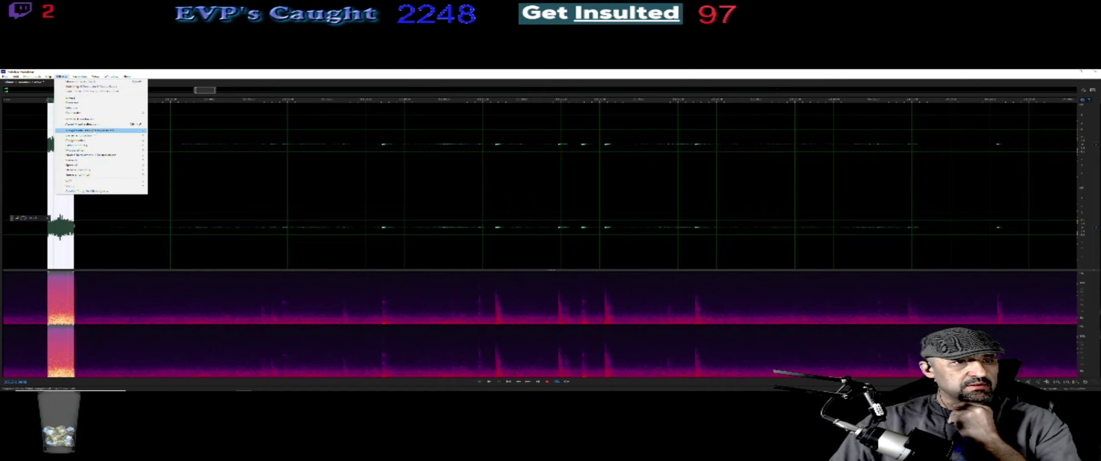
mouse_move(104, 156)
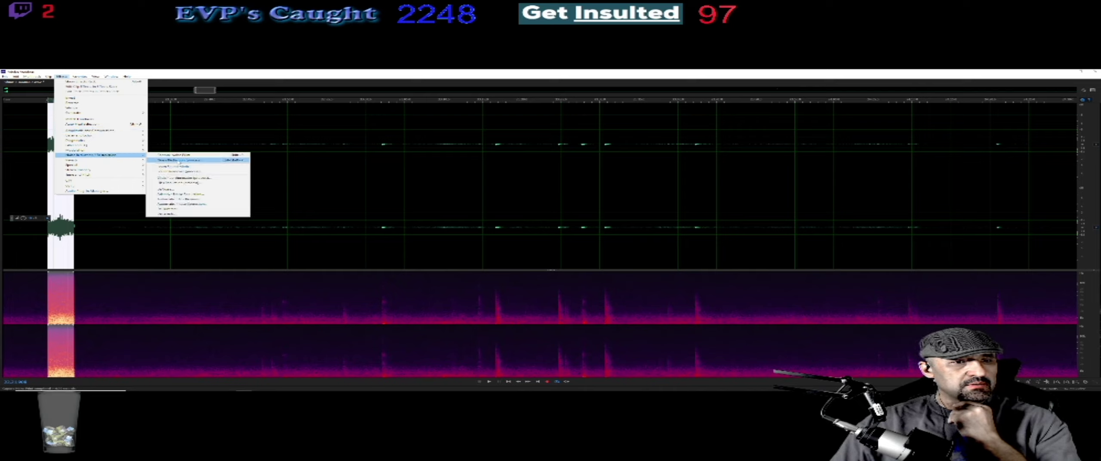
left_click(179, 161)
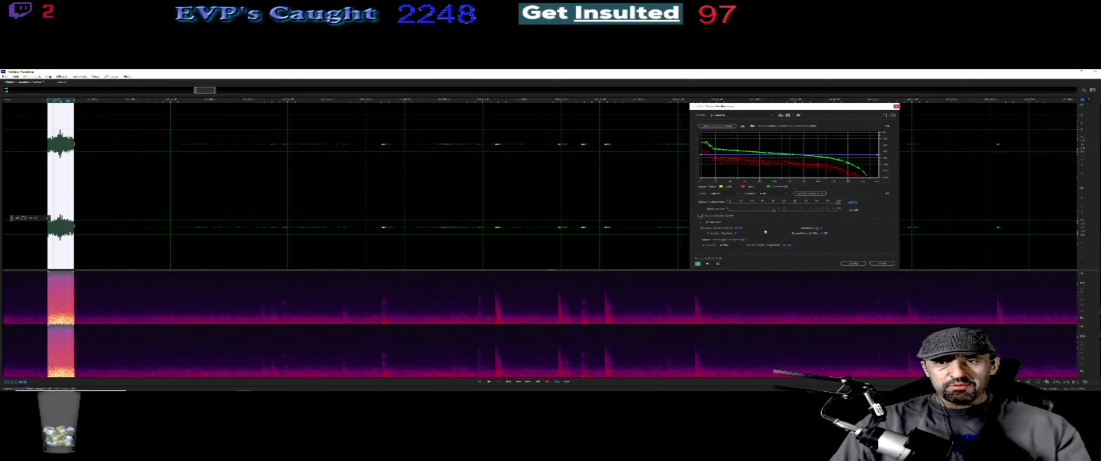
left_click(718, 126)
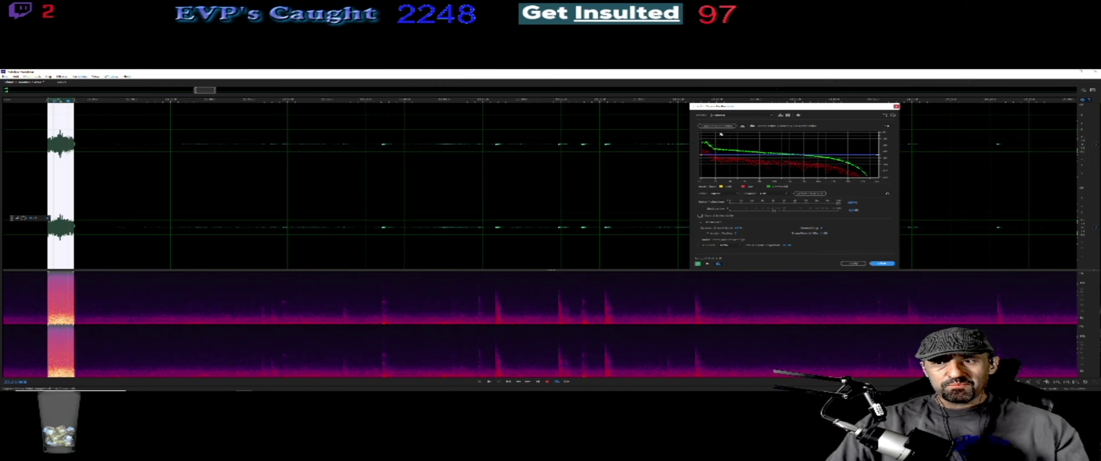
left_click(854, 264)
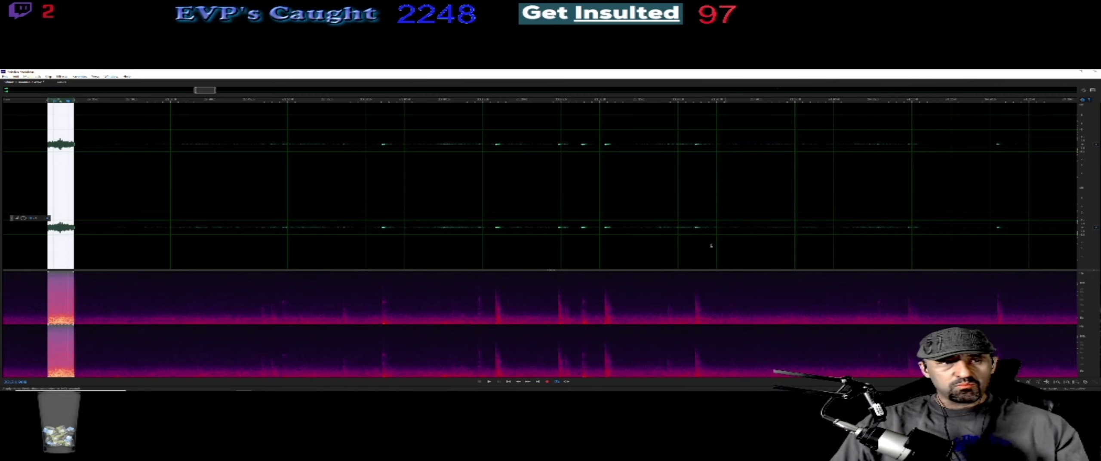
left_click(490, 382)
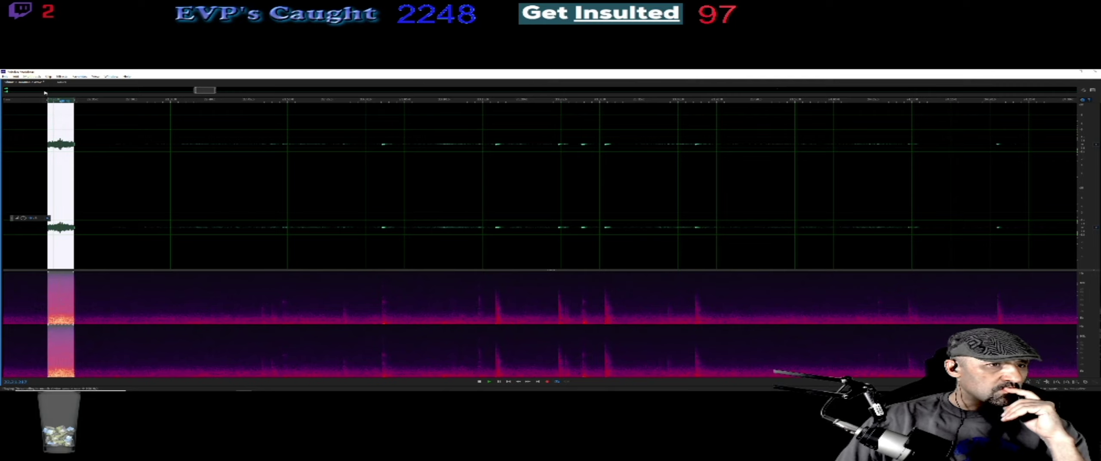
- Try the Stretch and Pitch effect on the selected passage by previewing it
left_click(61, 76)
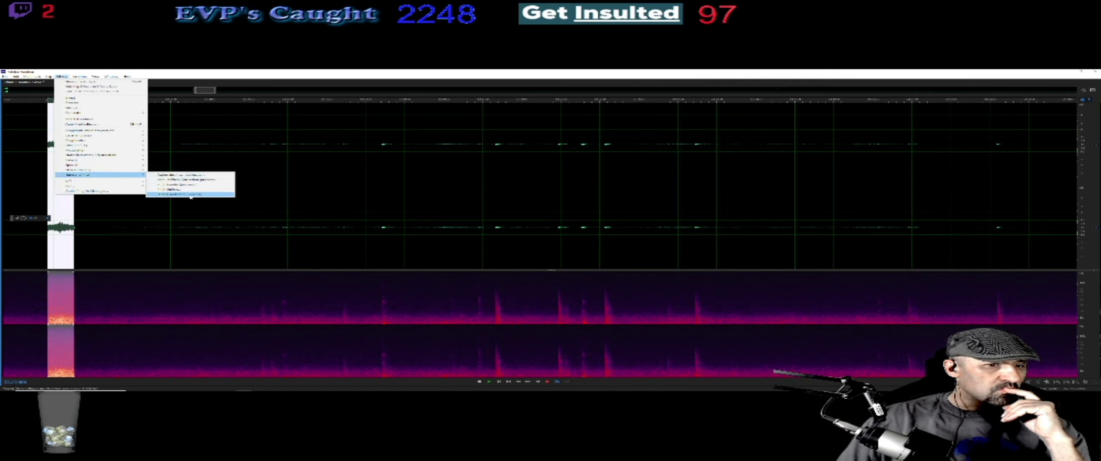
left_click(175, 194)
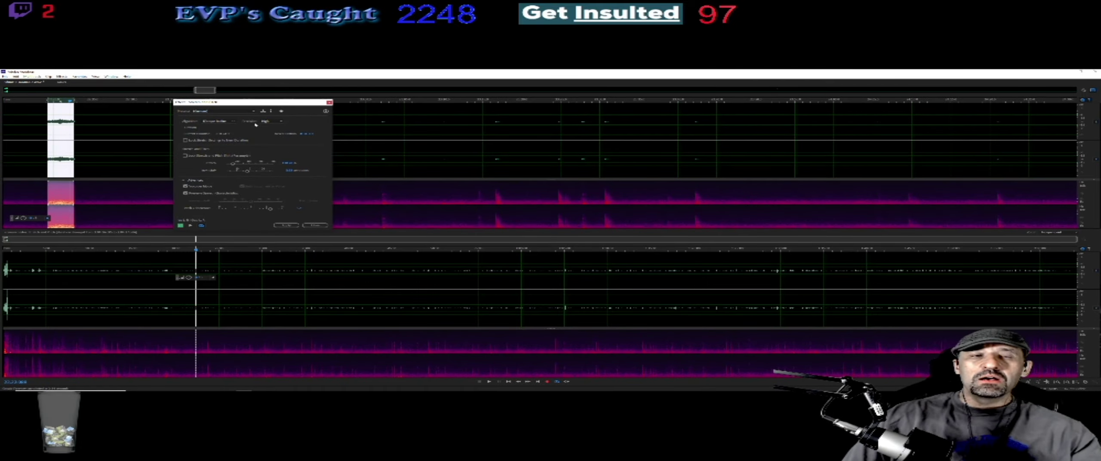
left_click_drag(240, 105, 149, 102)
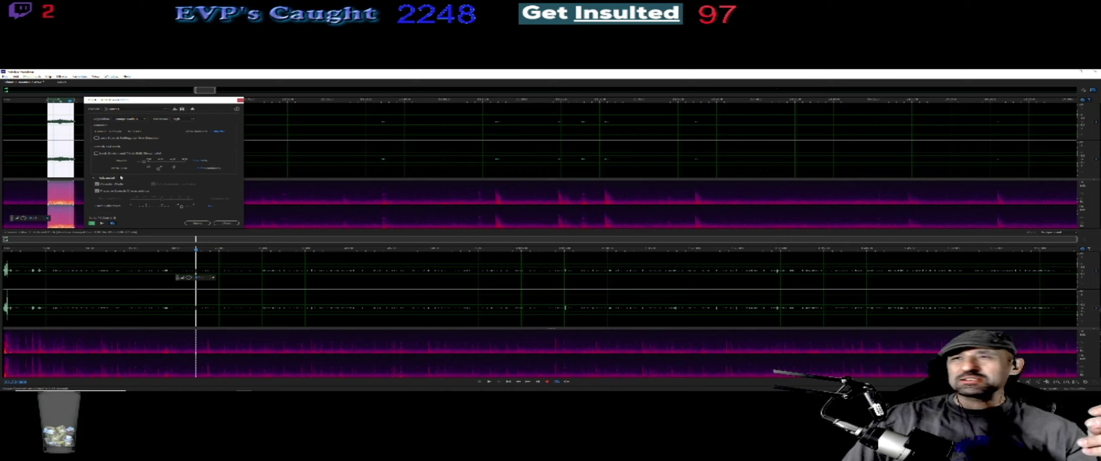
left_click(102, 223)
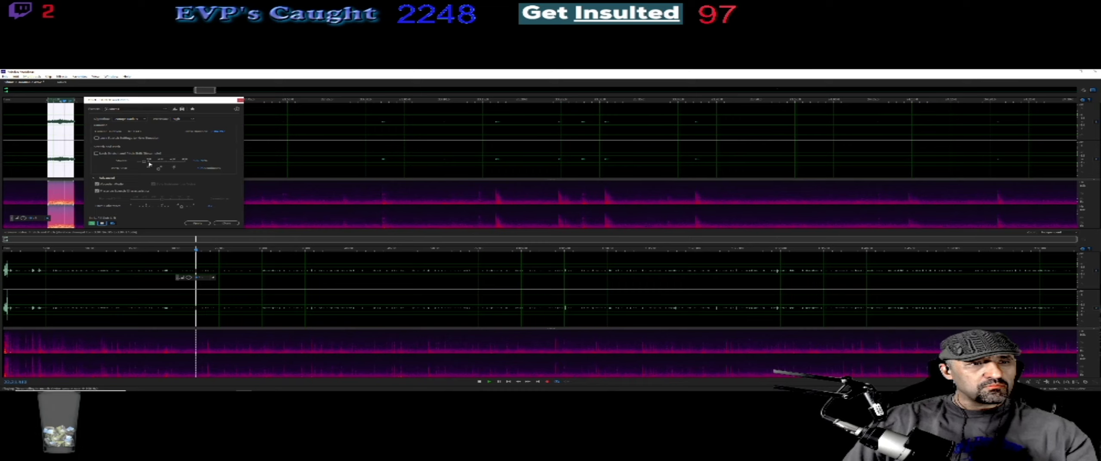
left_click(147, 191)
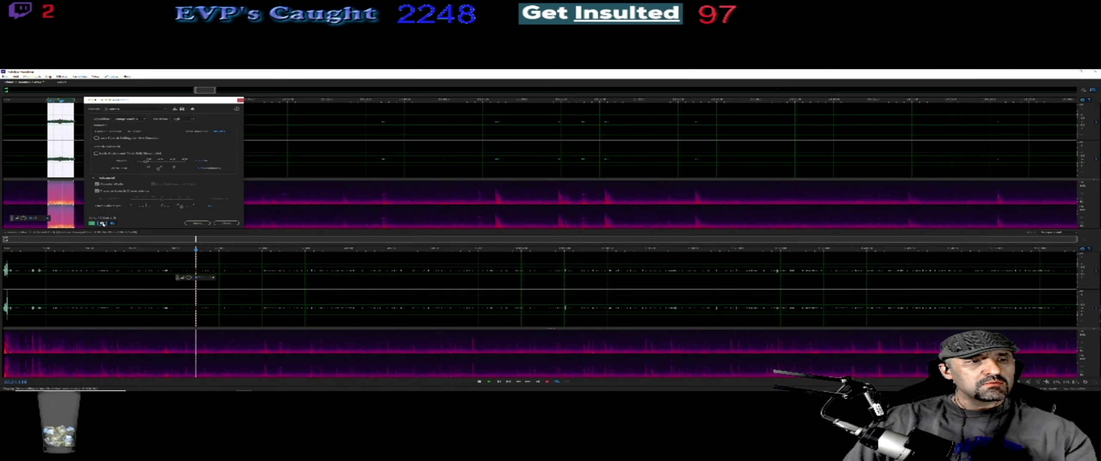
left_click(102, 223)
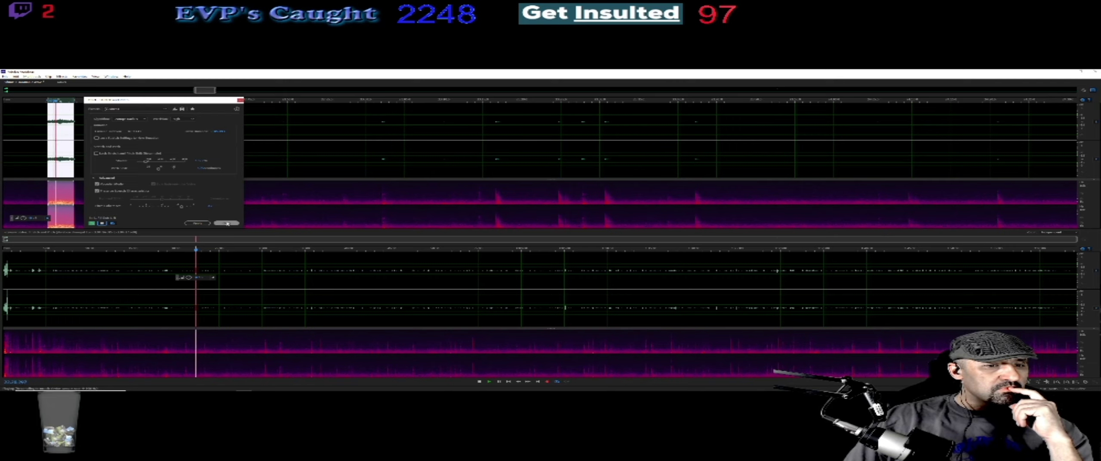
left_click(227, 223)
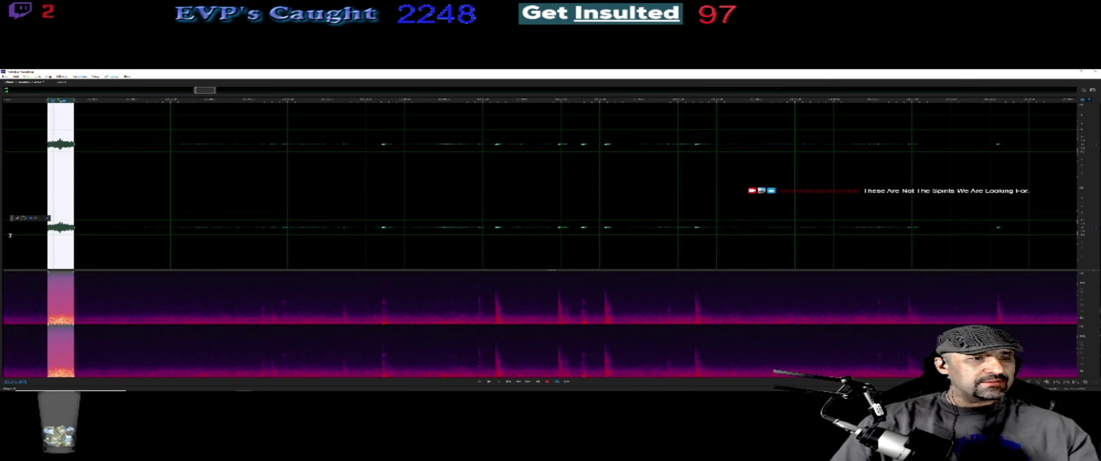
- Listen onward from the end of the enhanced passage and replay the short section that follows
left_click(75, 148)
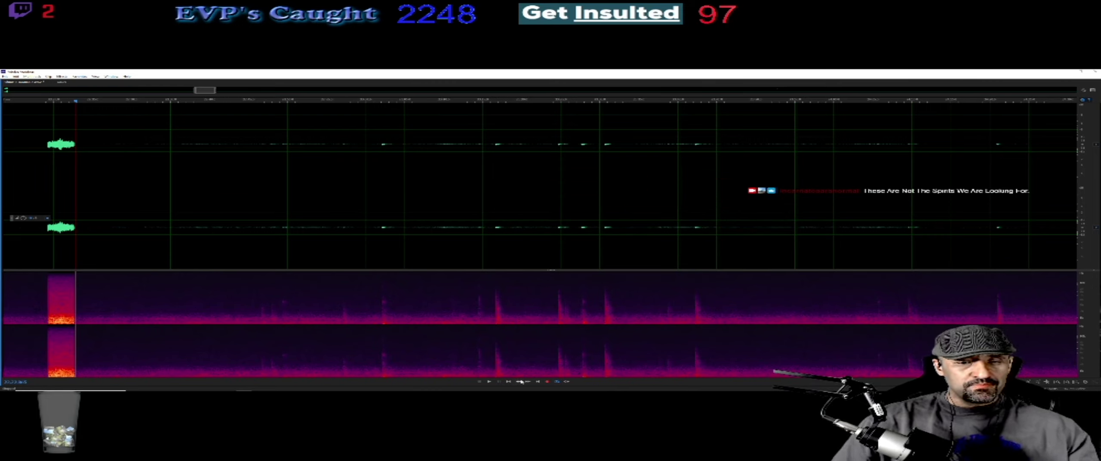
left_click(489, 382)
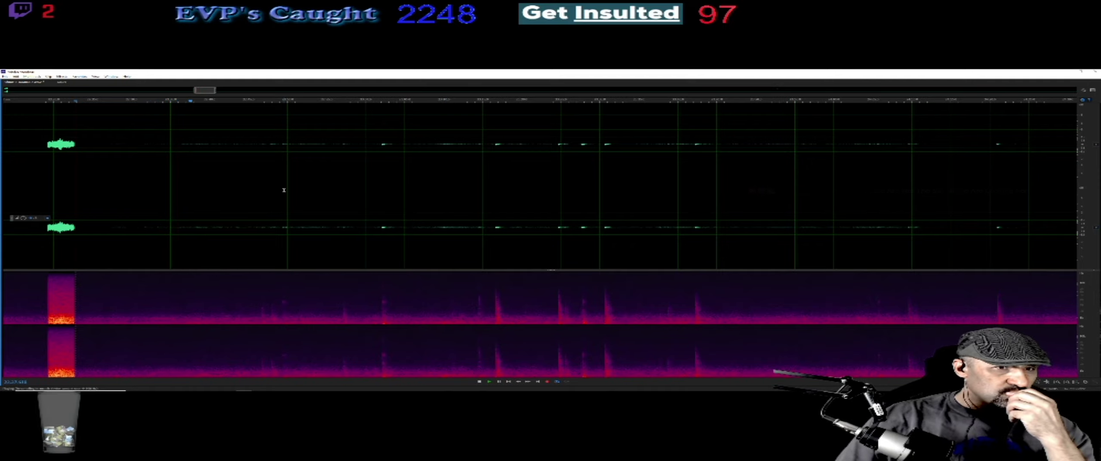
left_click(163, 100)
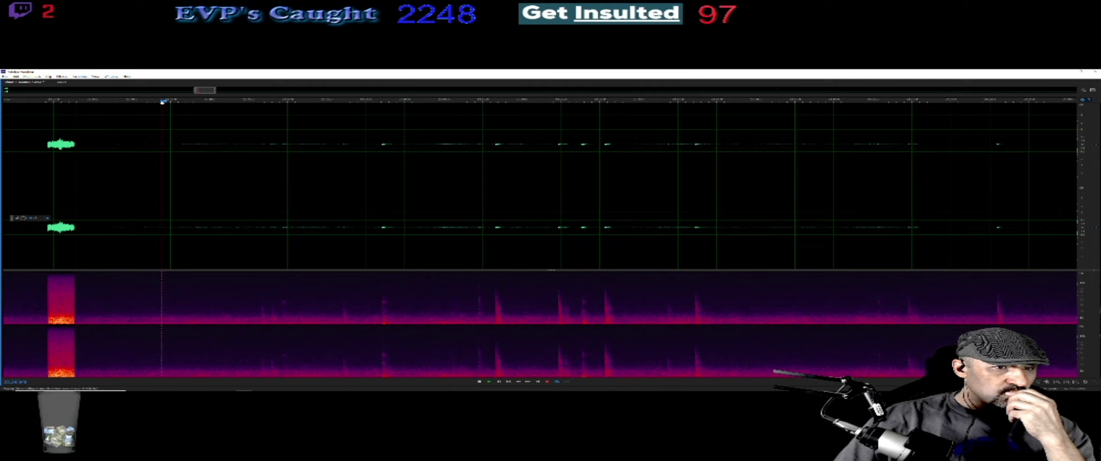
left_click(162, 101)
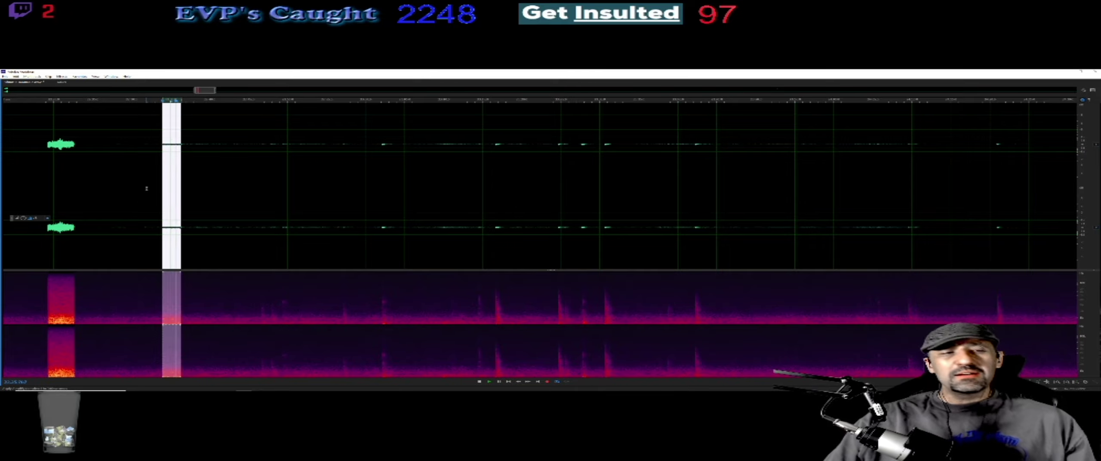
- Continue listening past the second boosted passage and replay the section around the middle of the visible waveform
left_click(229, 154)
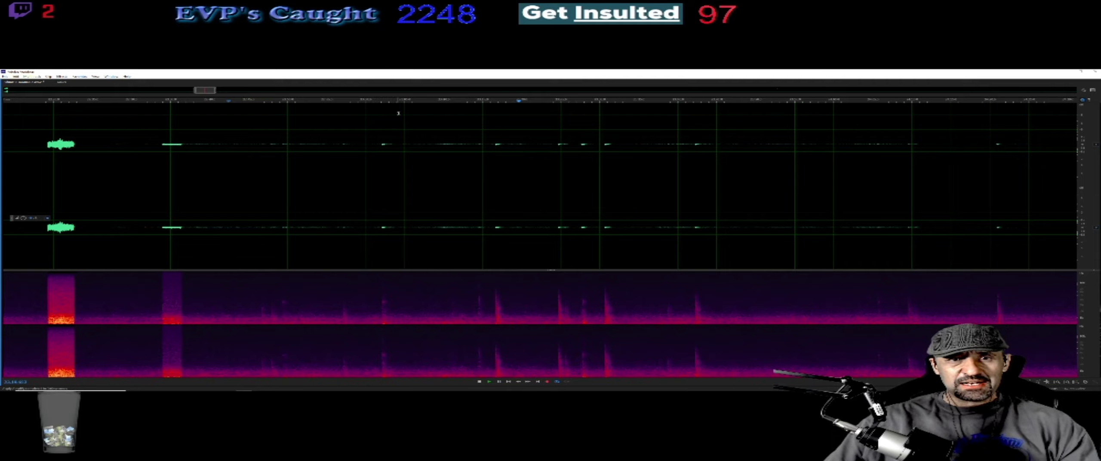
left_click(487, 101)
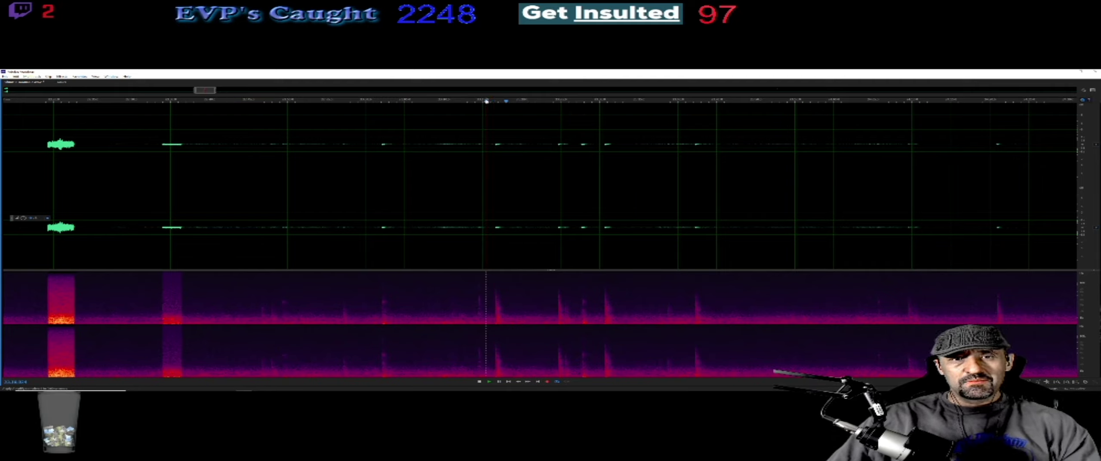
left_click(486, 101)
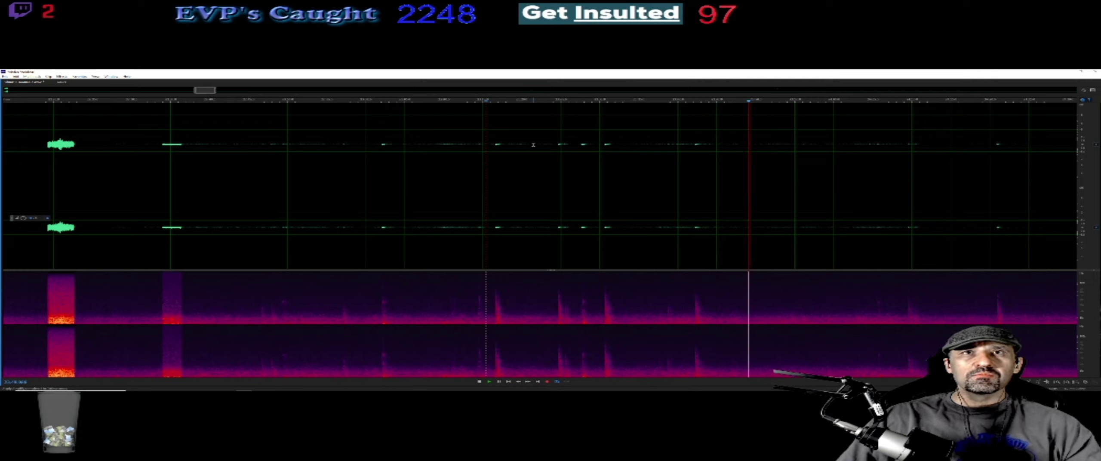
key("space")
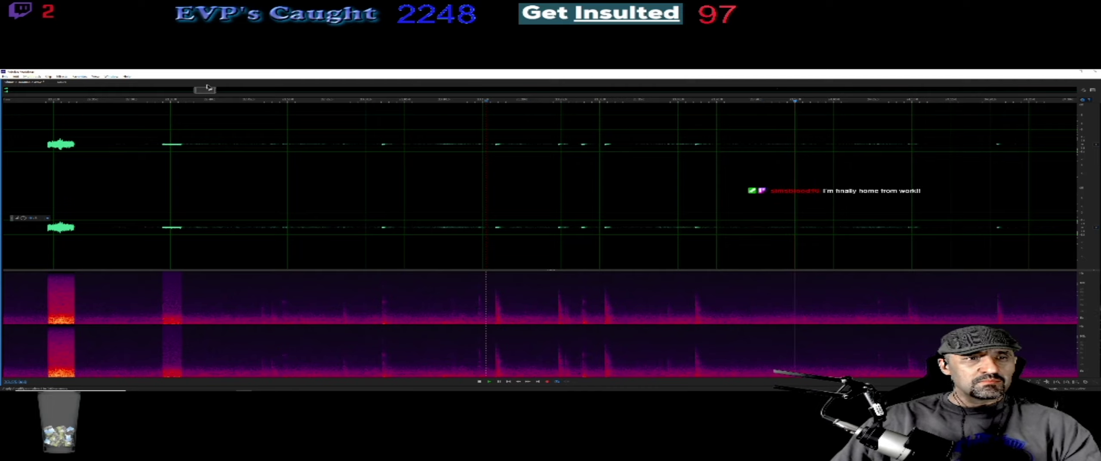
- Listen to the next stretch of the recording for faint voices, replaying the quiet section near its beginning
scroll(533, 145, "right", 2)
scroll(278, 120, "right", 5)
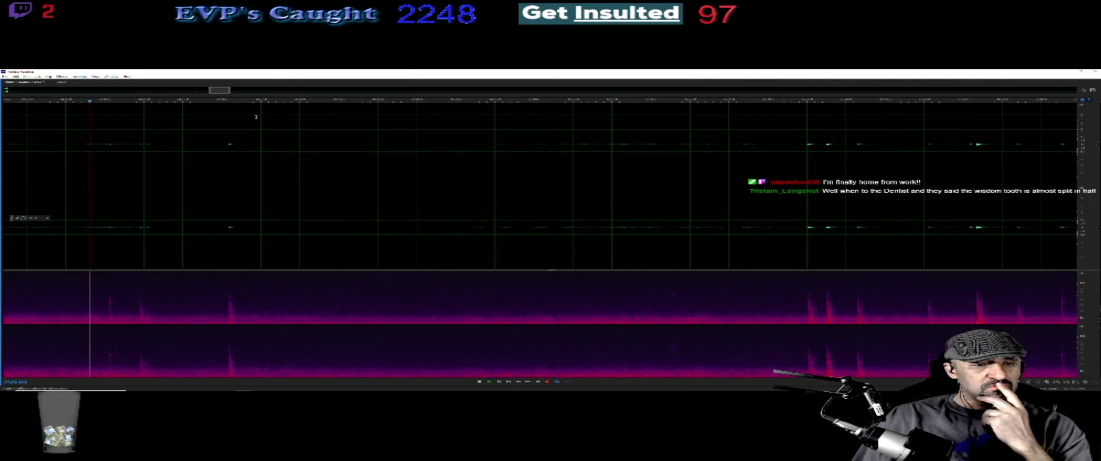
left_click(87, 101)
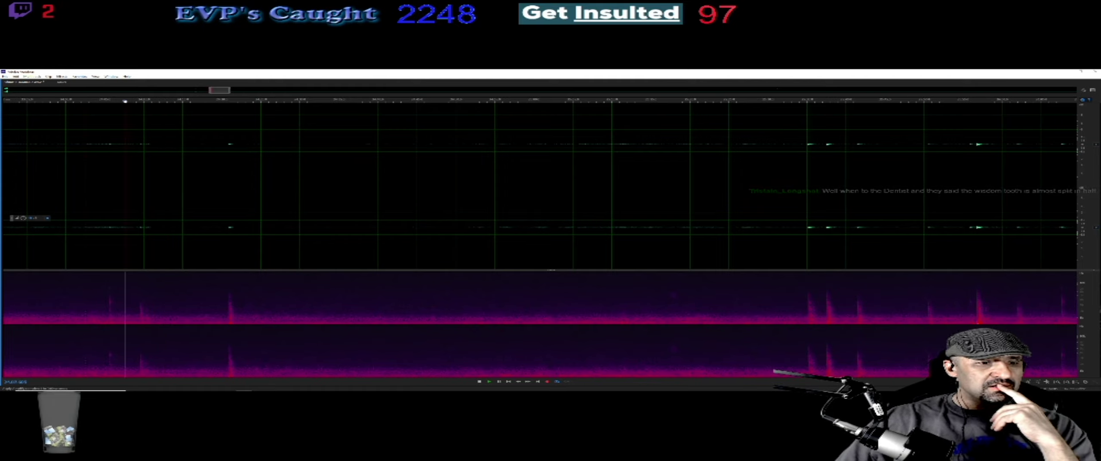
left_click(126, 100)
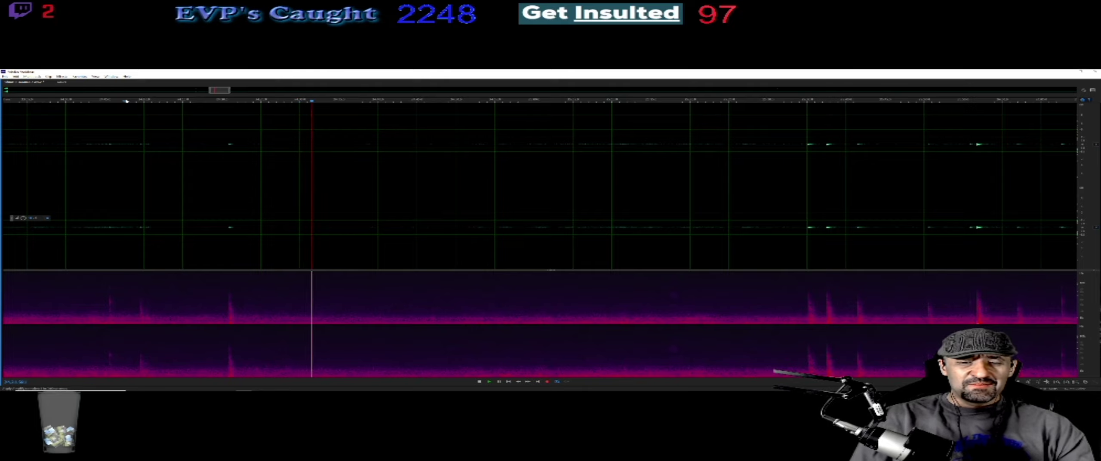
left_click(500, 381)
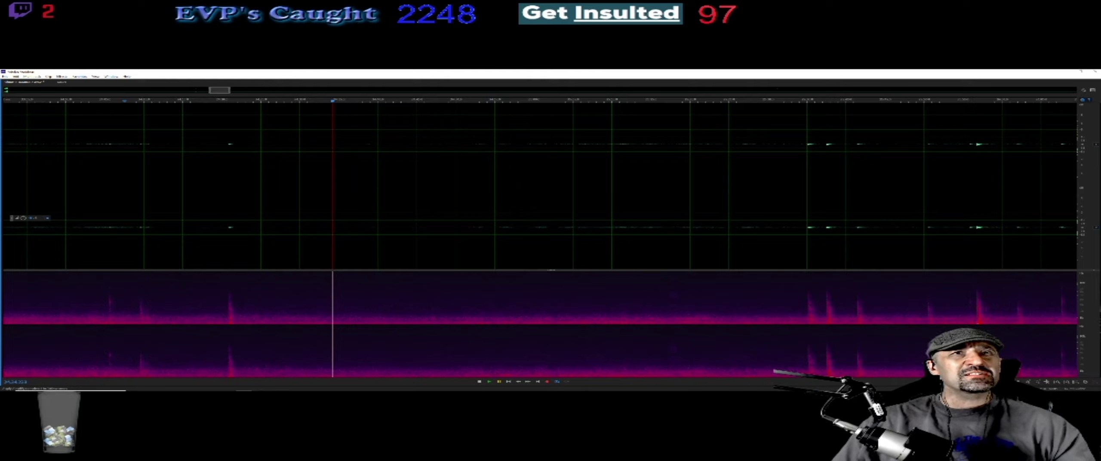
left_click(490, 382)
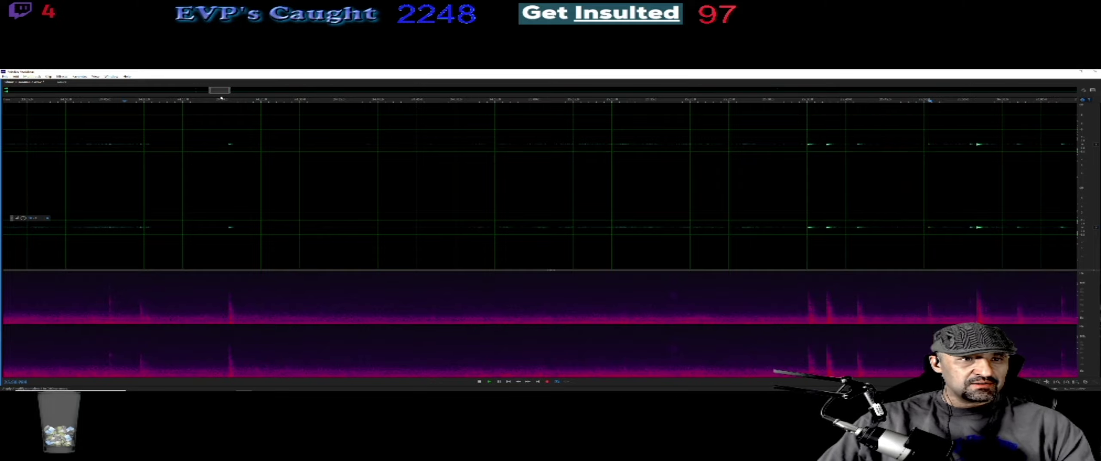
- Review the following stretch of the recording for faint voices, going back to replay two suspicious spots
mouse_move(220, 90)
left_mouse_down()
mouse_move(1051, 91)
mouse_move(235, 90)
left_mouse_up()
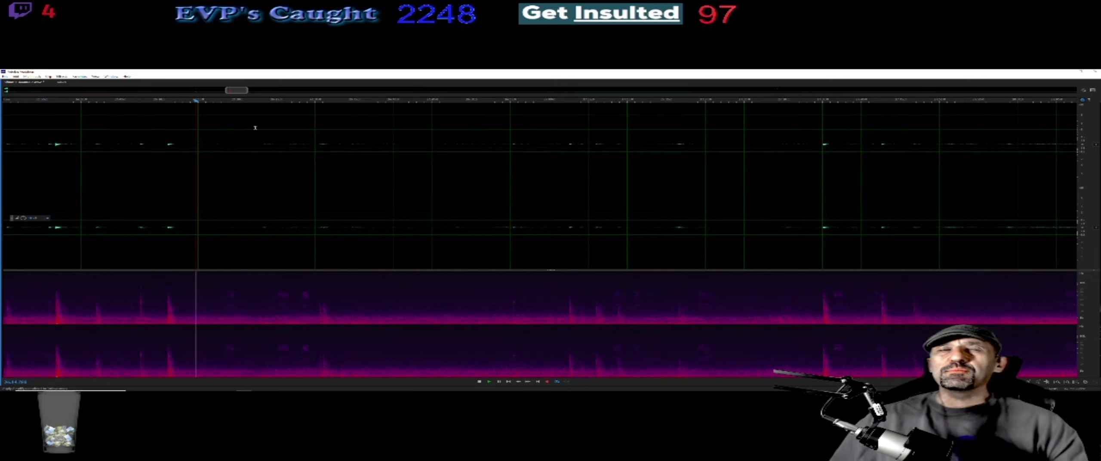
key("space")
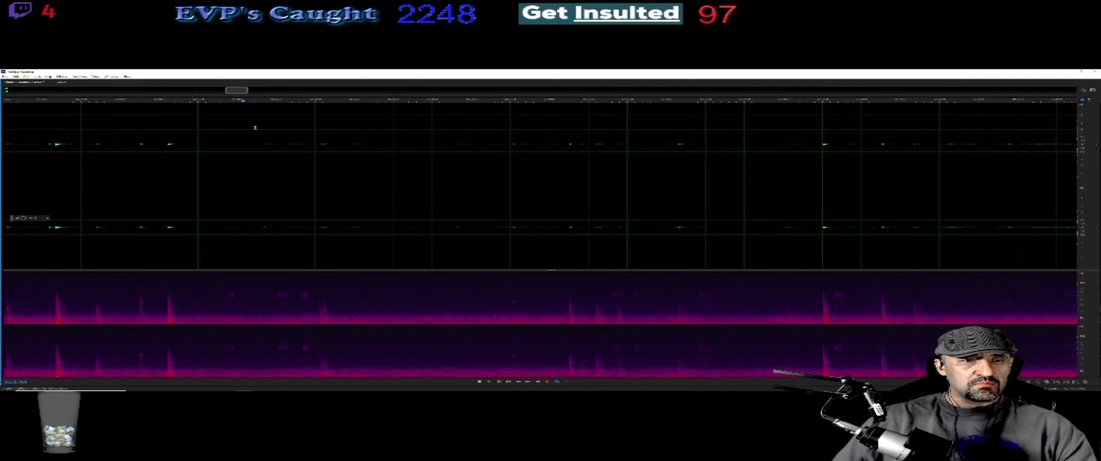
left_click(232, 101)
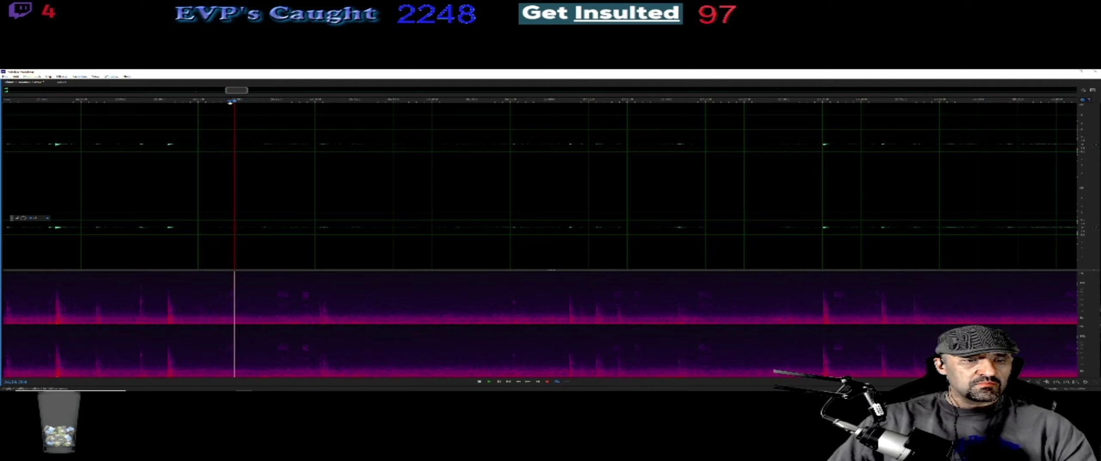
left_click(226, 102)
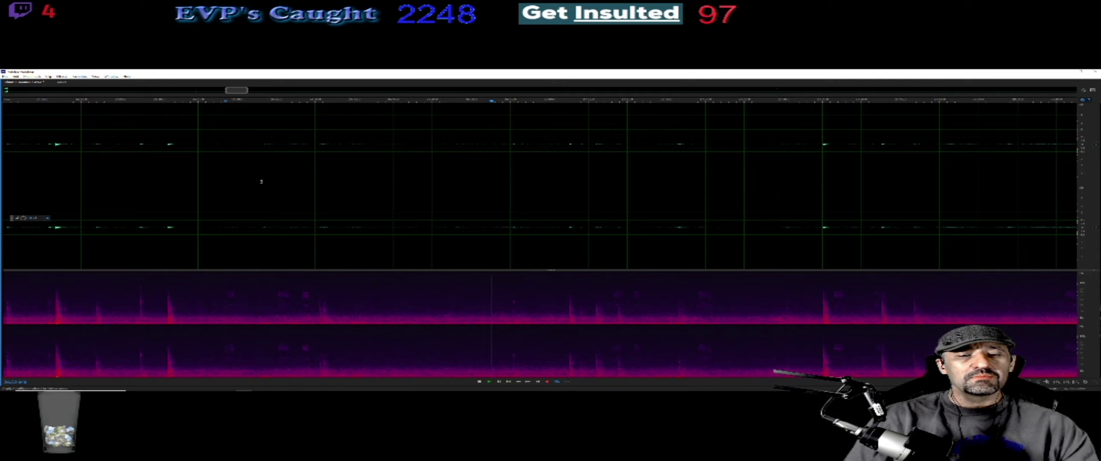
left_click(461, 102)
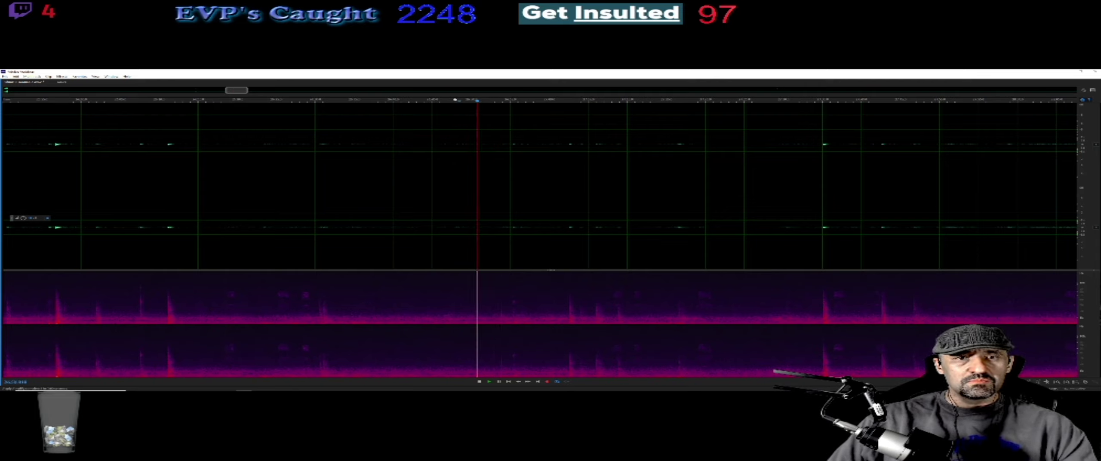
left_click(455, 101)
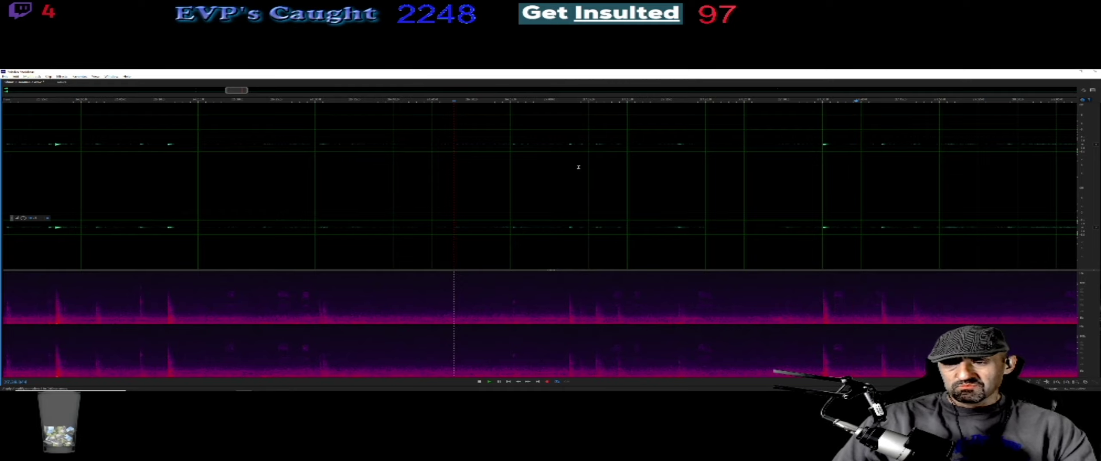
- Select the short passage just after the loud burst, boost its volume, and resume listening beyond it
left_click_drag(832, 250, 849, 250)
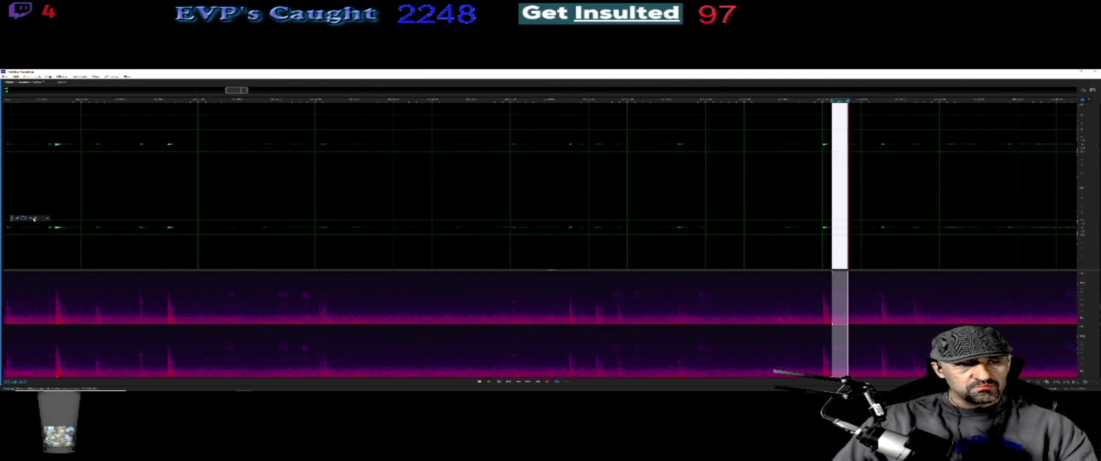
left_click_drag(35, 218, 32, 219)
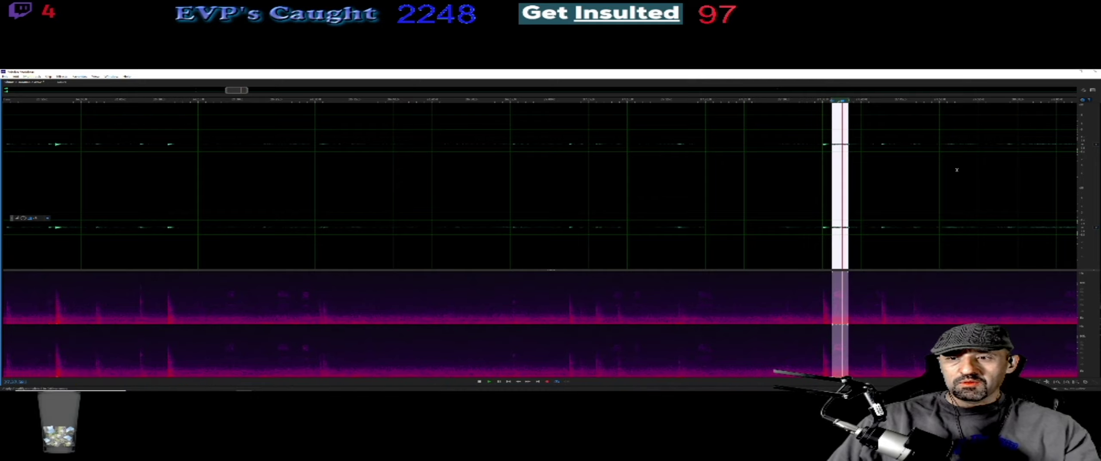
left_click(892, 168)
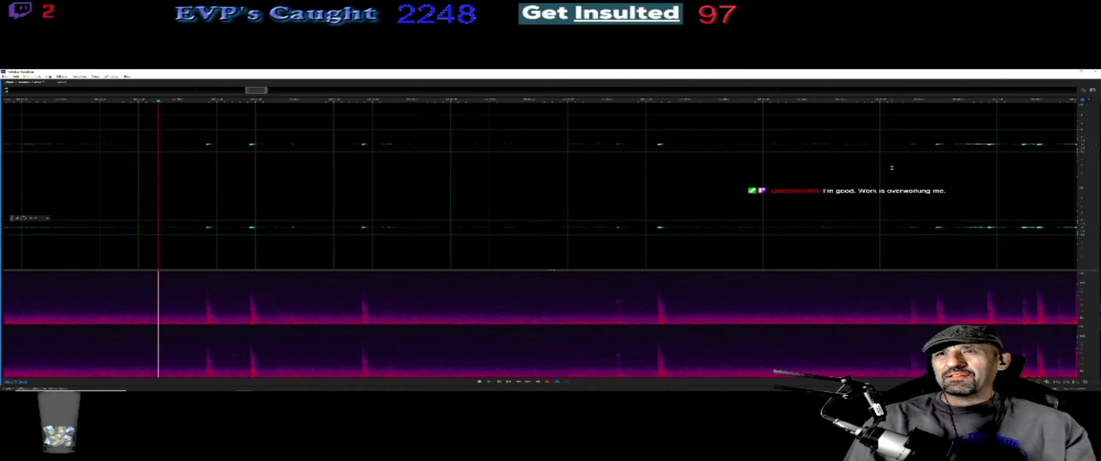
- Listen to the next stretch, replay the quiet spot after the third loud burst, and boost the volume of that short passage
key("space")
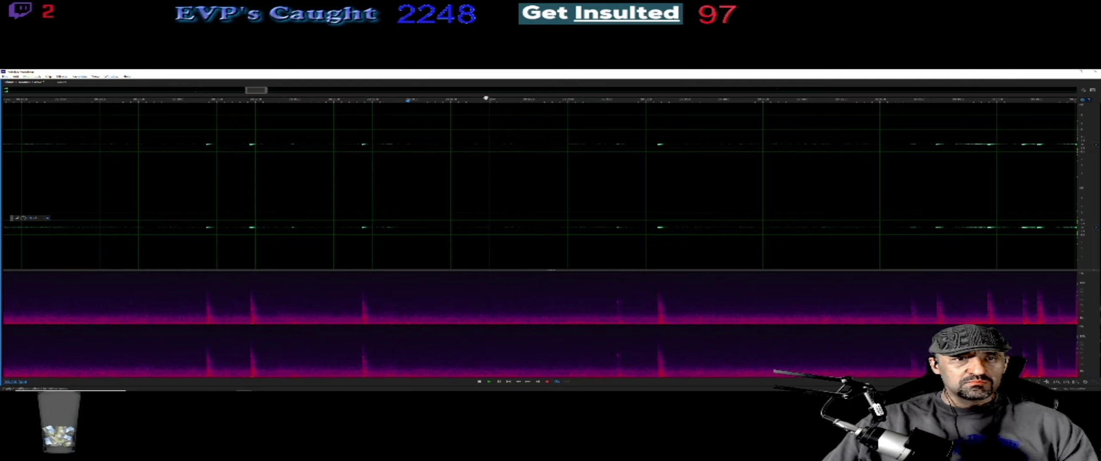
left_click(385, 102)
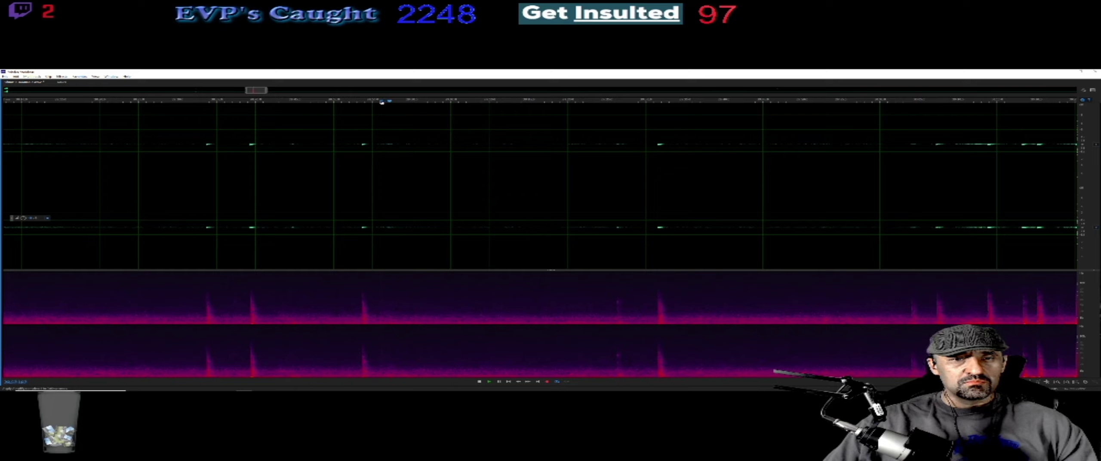
right_click(385, 126)
left_click(366, 118)
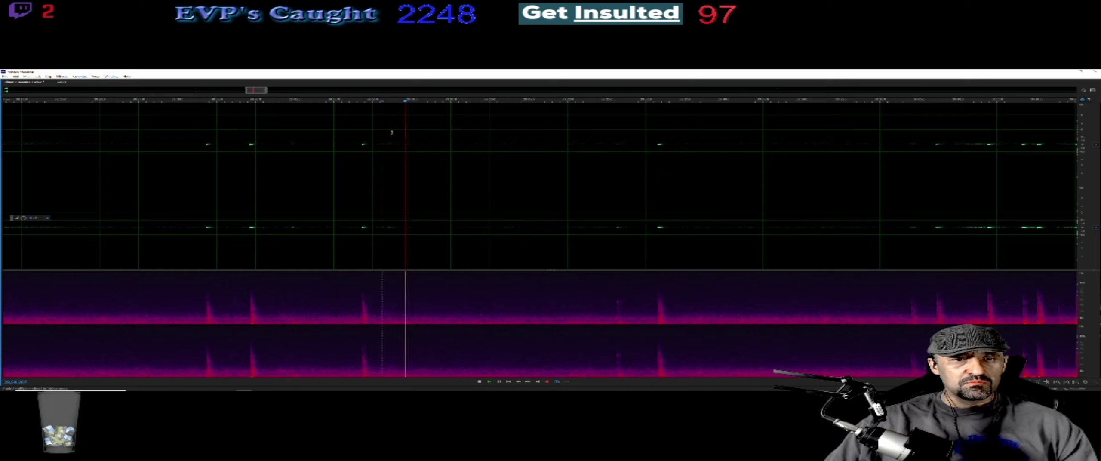
left_click_drag(382, 132, 411, 134)
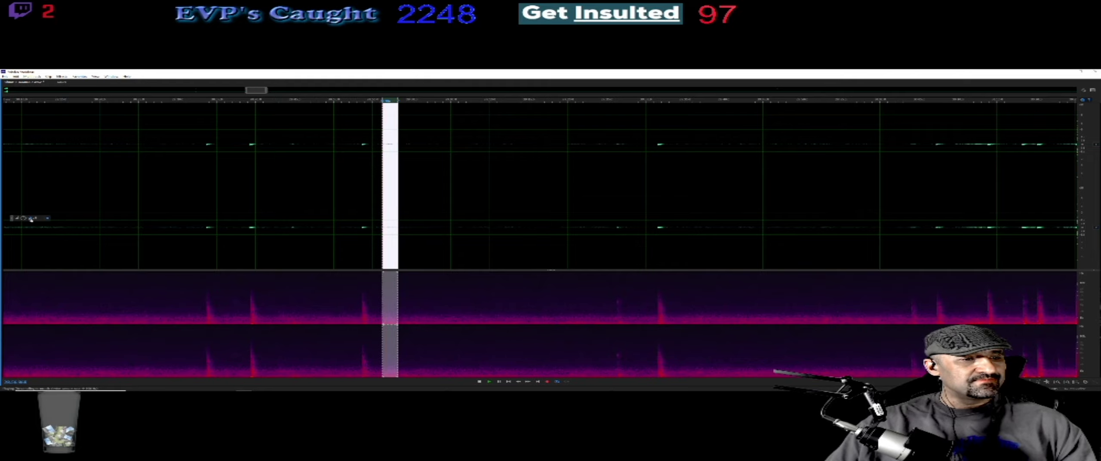
key("shift+r")
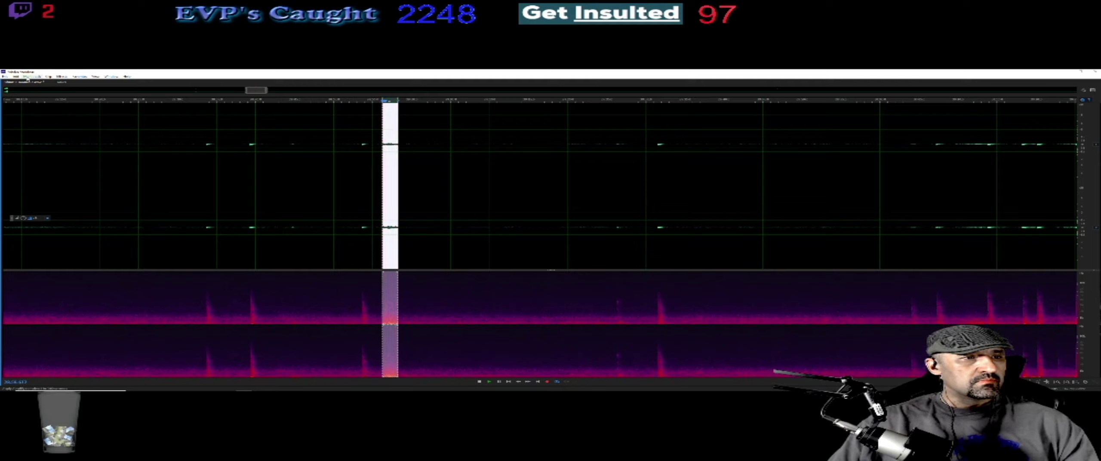
- Apply the Vocal Enhancer to the boosted passage, first with High Tone and again with Low Tone, and play it back
left_click(63, 76)
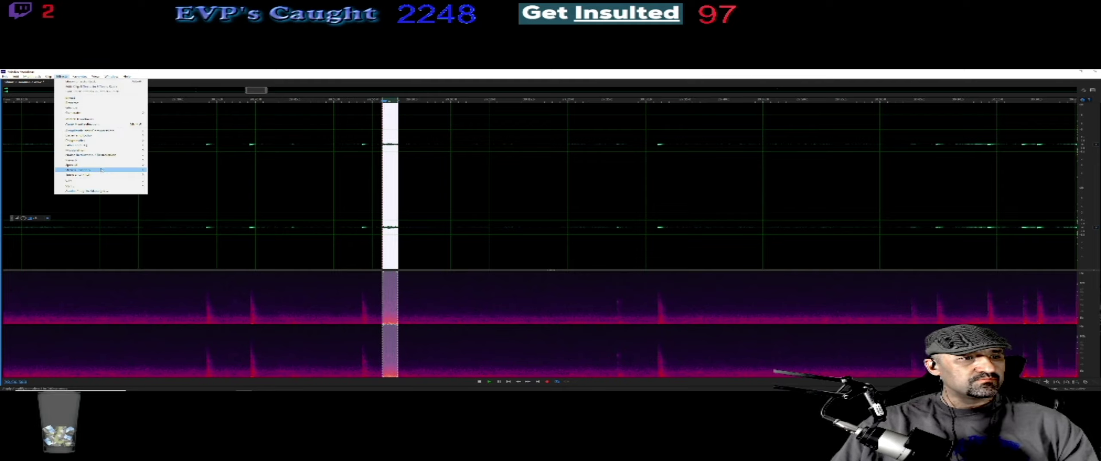
mouse_move(100, 171)
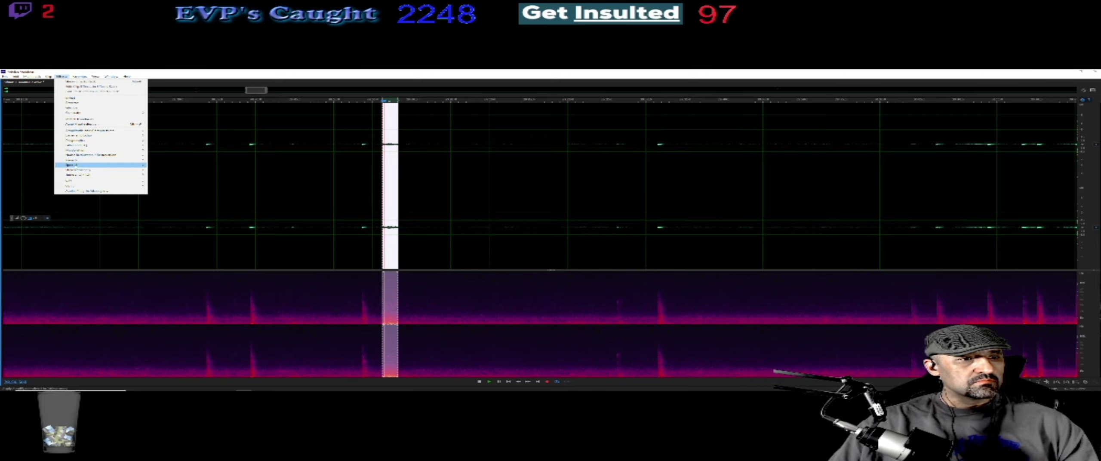
left_click(181, 195)
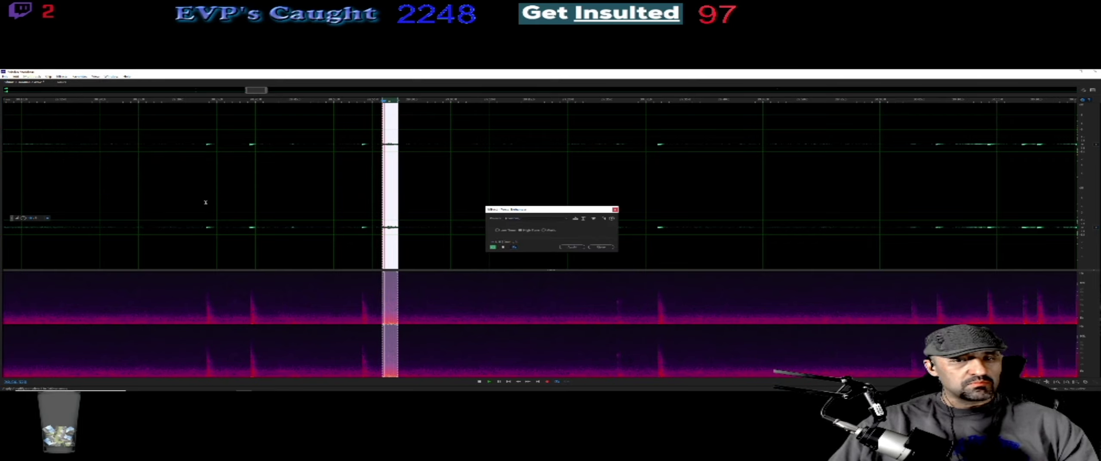
left_click(569, 247)
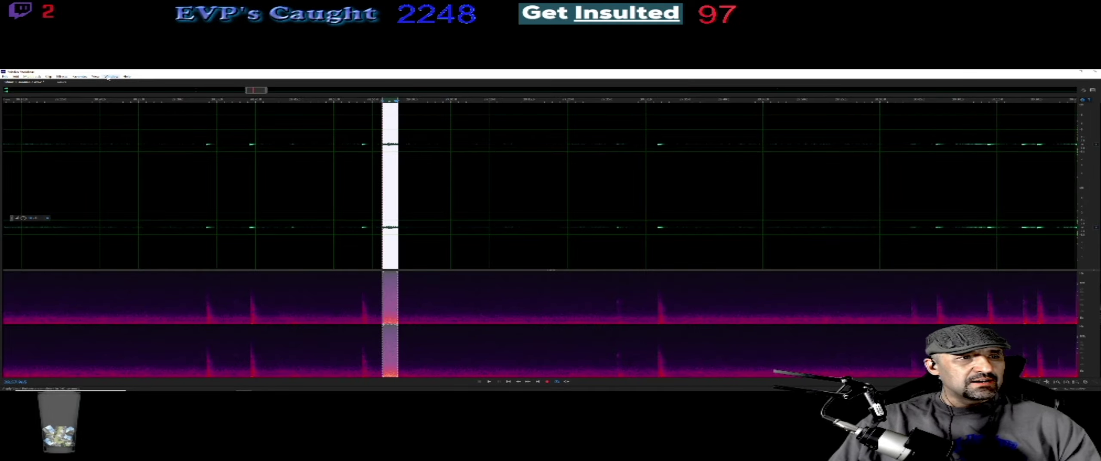
left_click(61, 76)
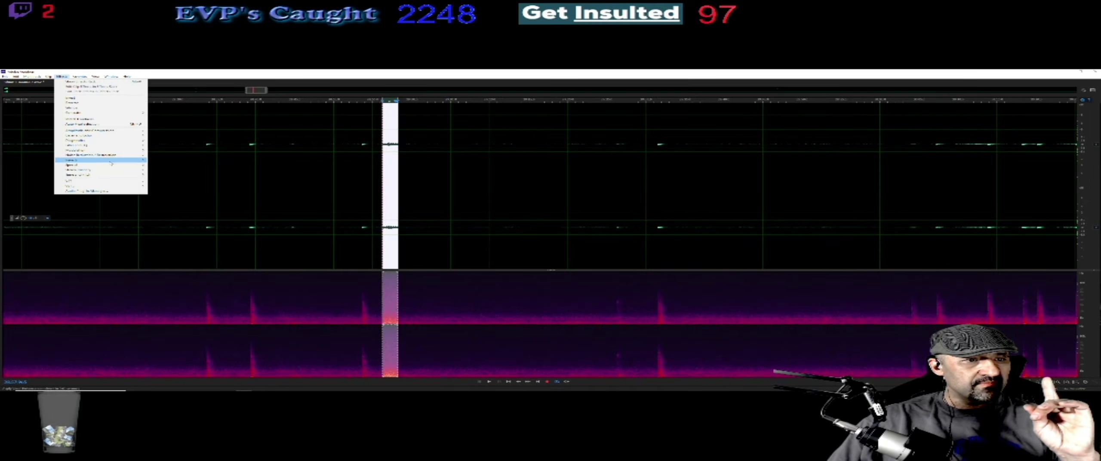
mouse_move(105, 176)
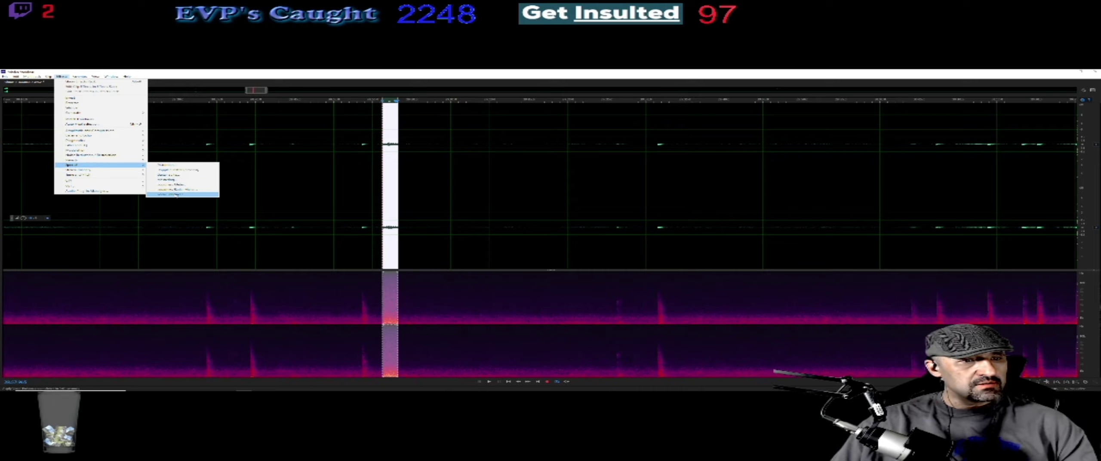
left_click(176, 194)
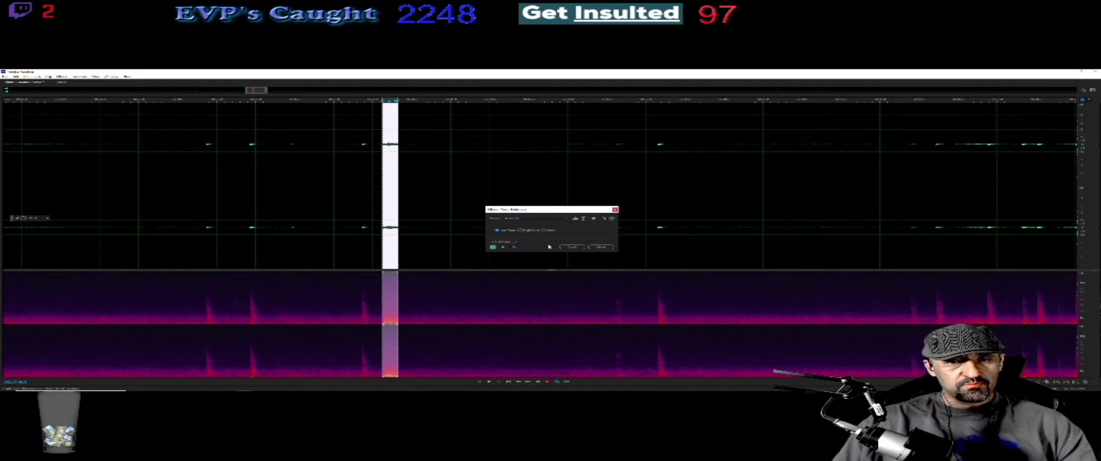
left_click(575, 247)
left_click(490, 382)
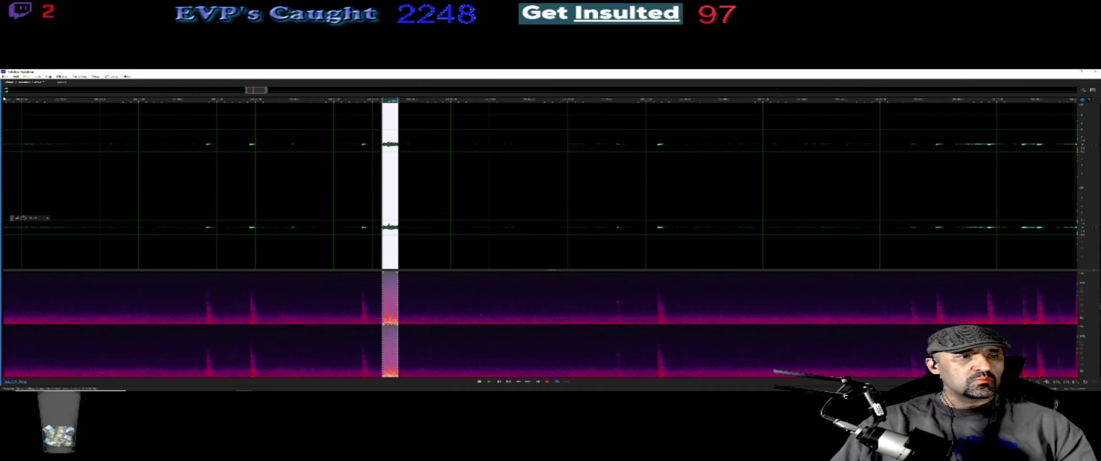
- Apply DeNoise to the selected passage while previewing it to reduce the background noise
left_click(63, 77)
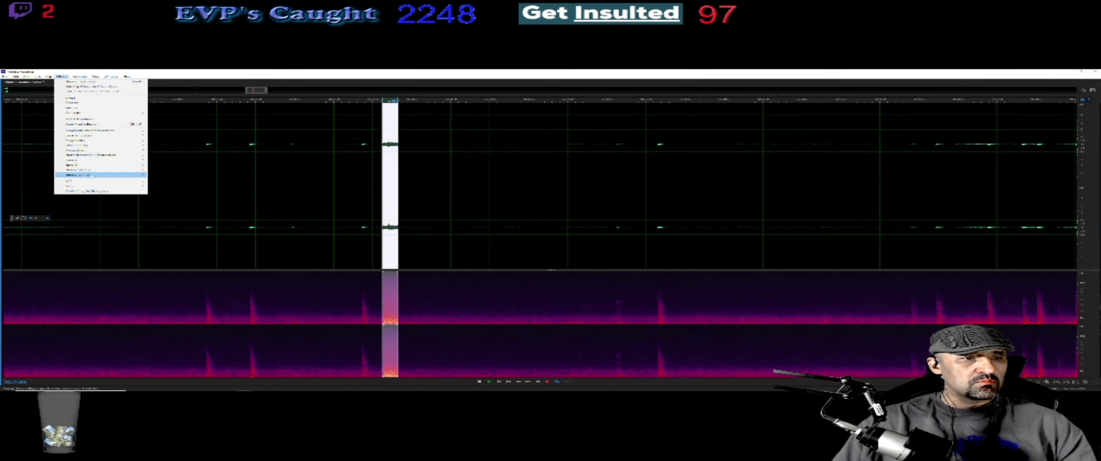
mouse_move(99, 155)
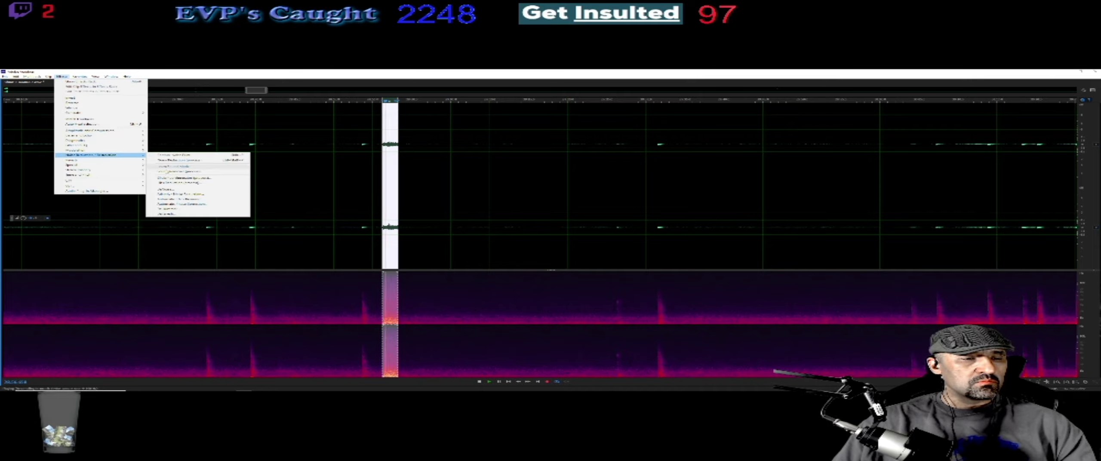
left_click(172, 214)
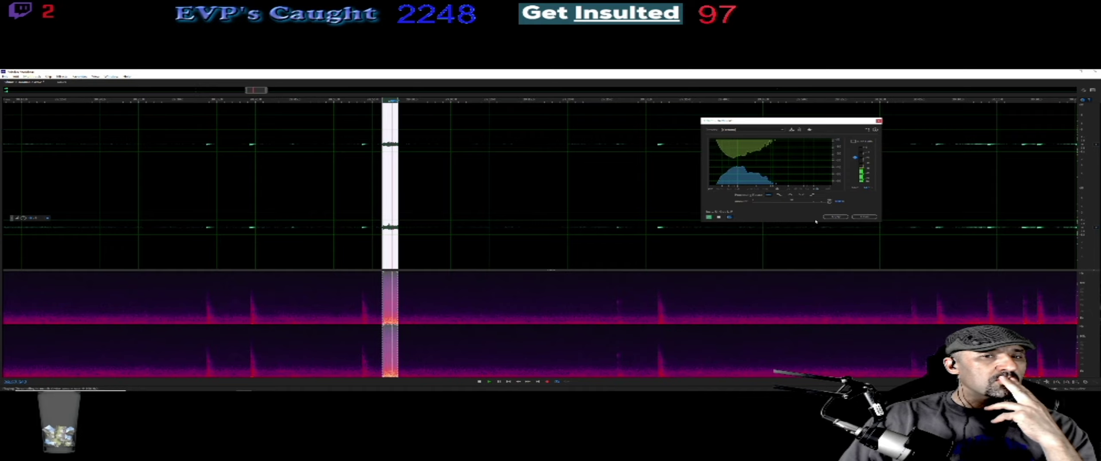
left_click(835, 217)
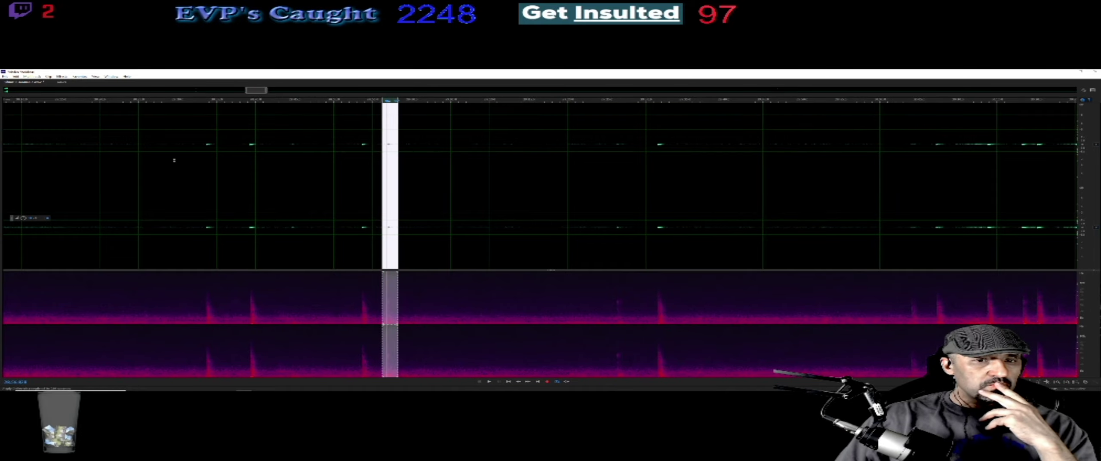
- Apply the Vocal Enhancer with Low Tone twice to the denoised passage and play back the enhanced audio
left_click(63, 77)
mouse_move(71, 164)
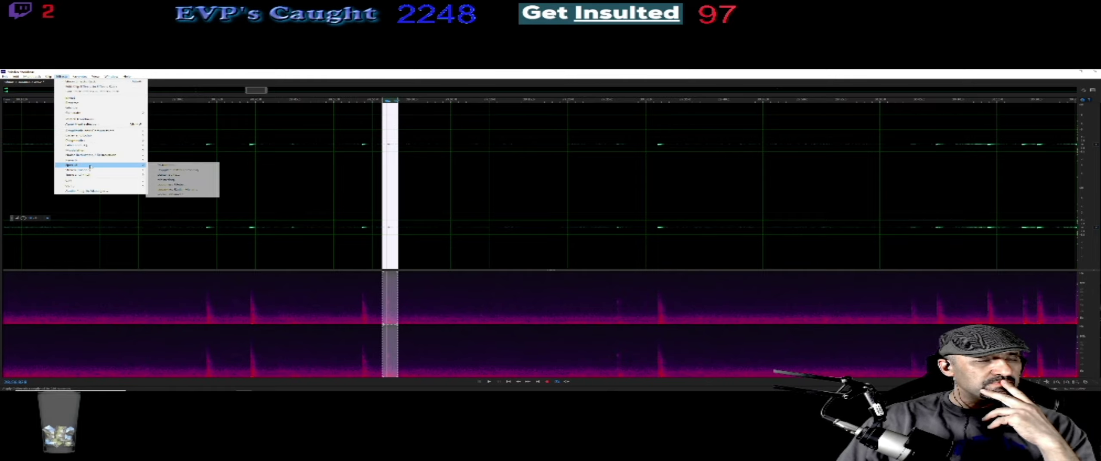
left_click(172, 194)
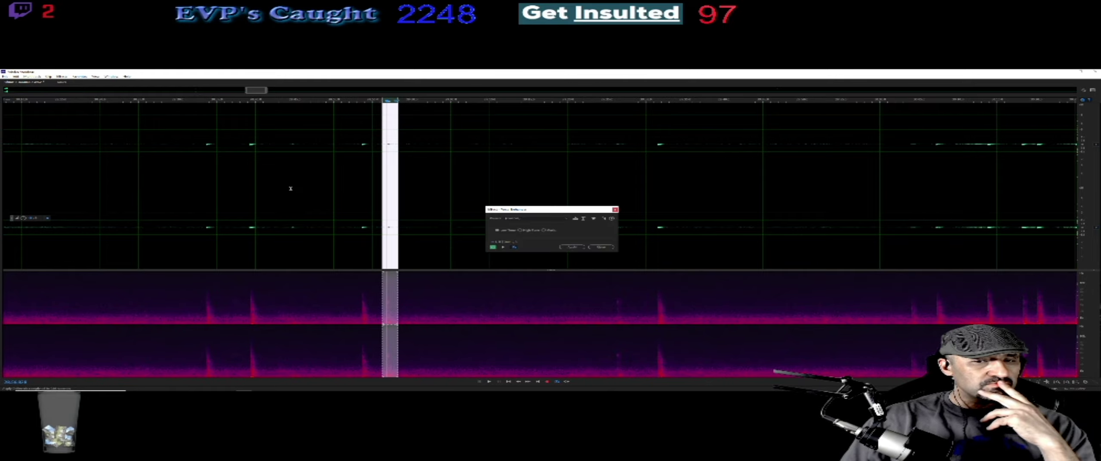
left_click(571, 247)
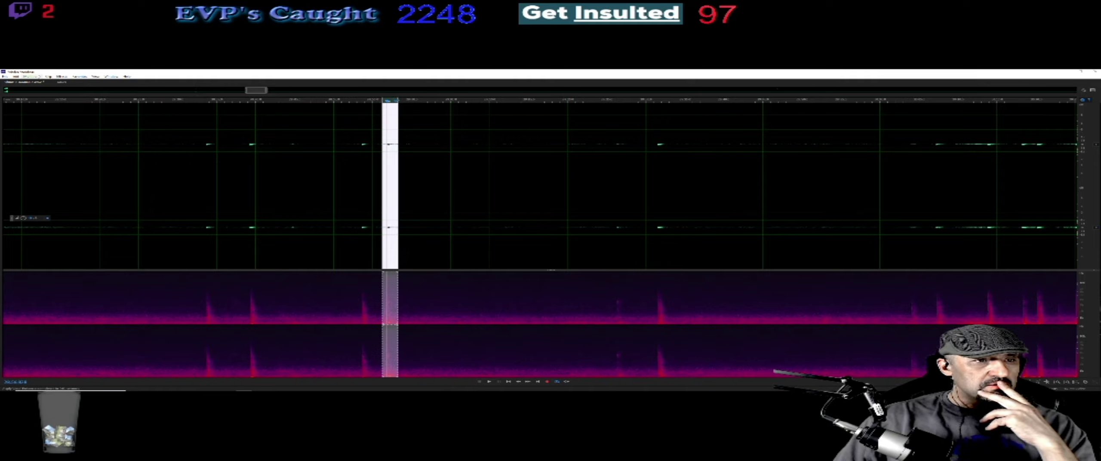
left_click(62, 77)
mouse_move(120, 161)
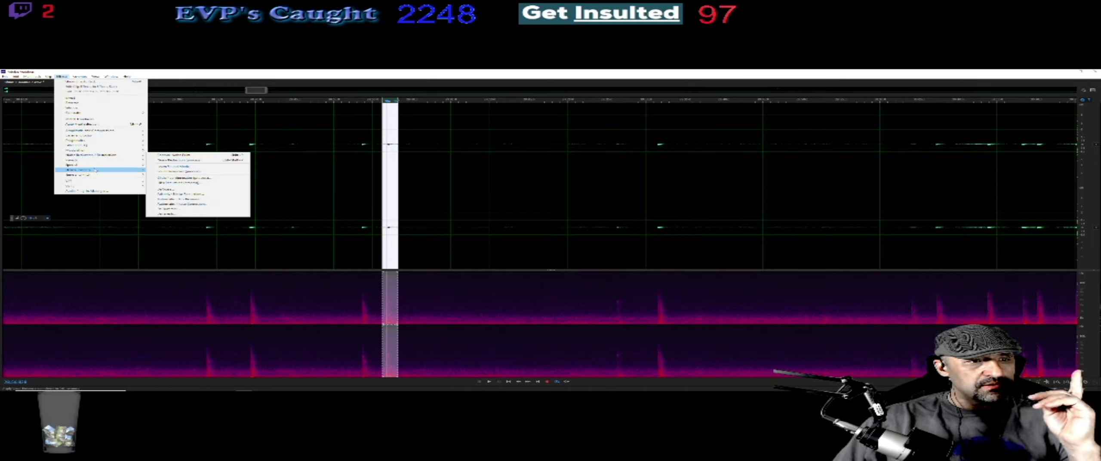
mouse_move(96, 170)
left_click(172, 194)
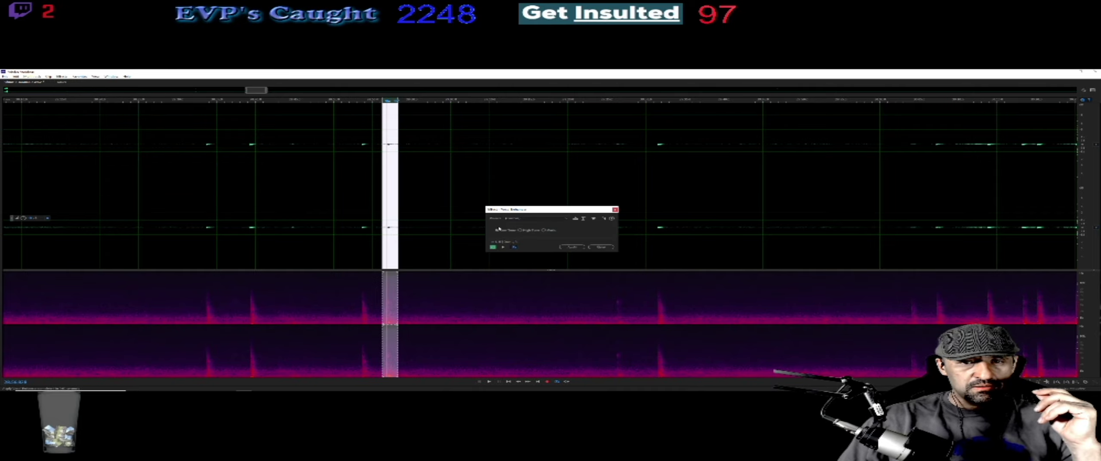
left_click(574, 247)
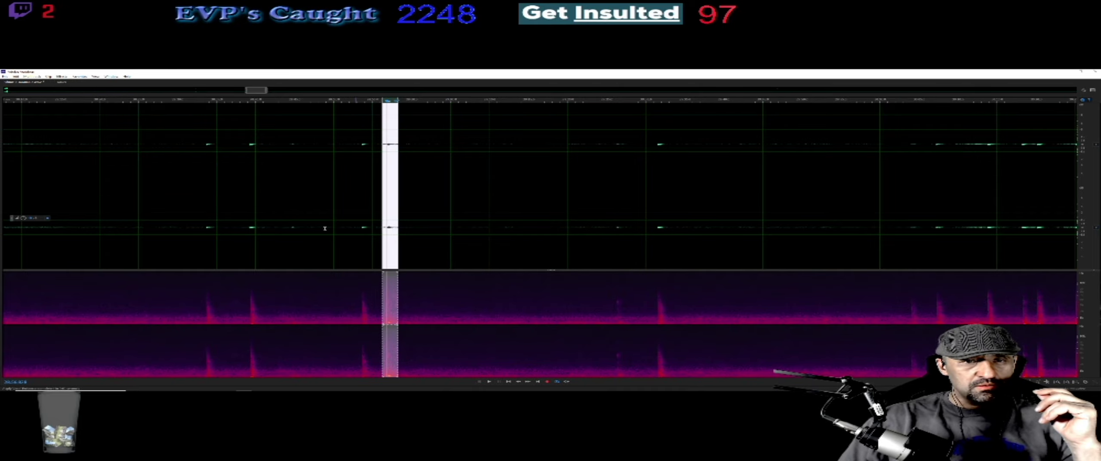
left_click(490, 382)
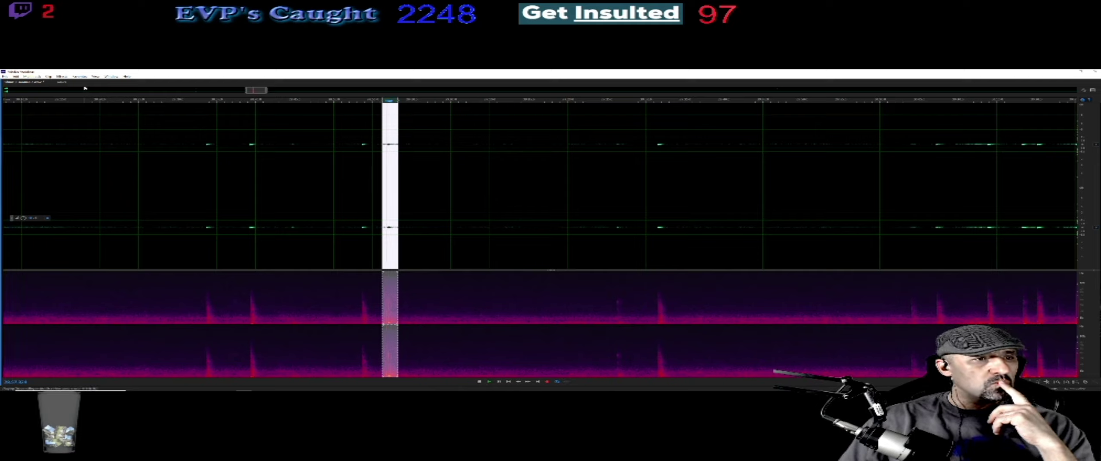
- Lengthen the selected passage with Stretch and Pitch, previewing the slowed-down audio before applying the effect
left_click(62, 77)
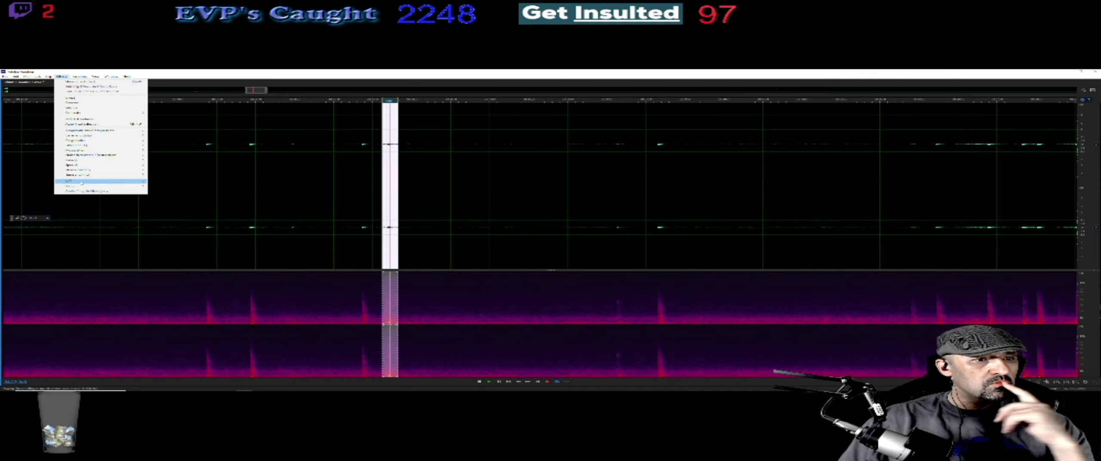
mouse_move(81, 183)
left_click(185, 196)
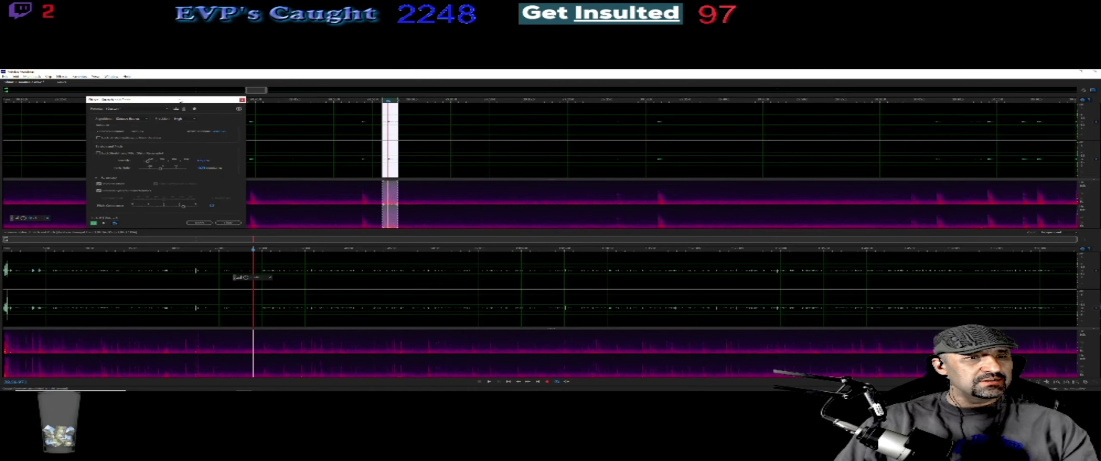
left_click_drag(181, 101, 501, 101)
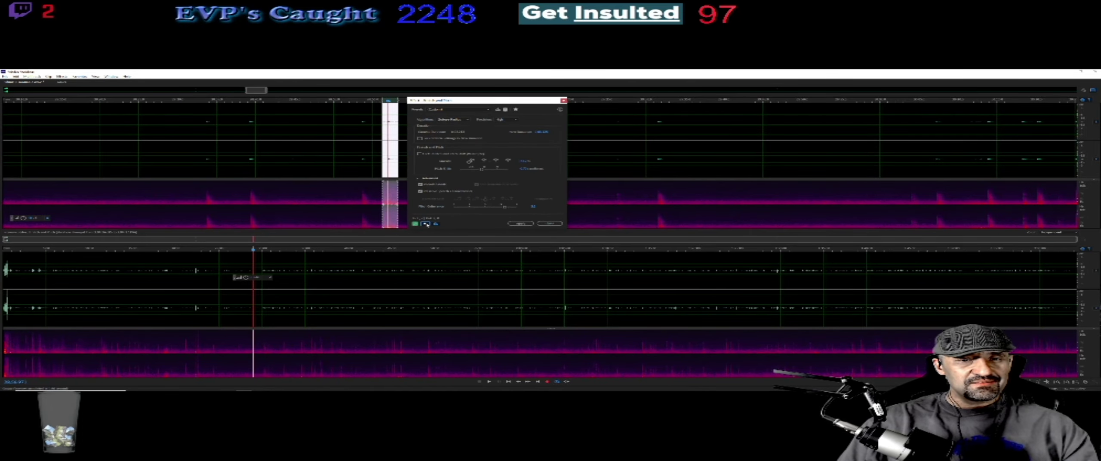
left_click(426, 224)
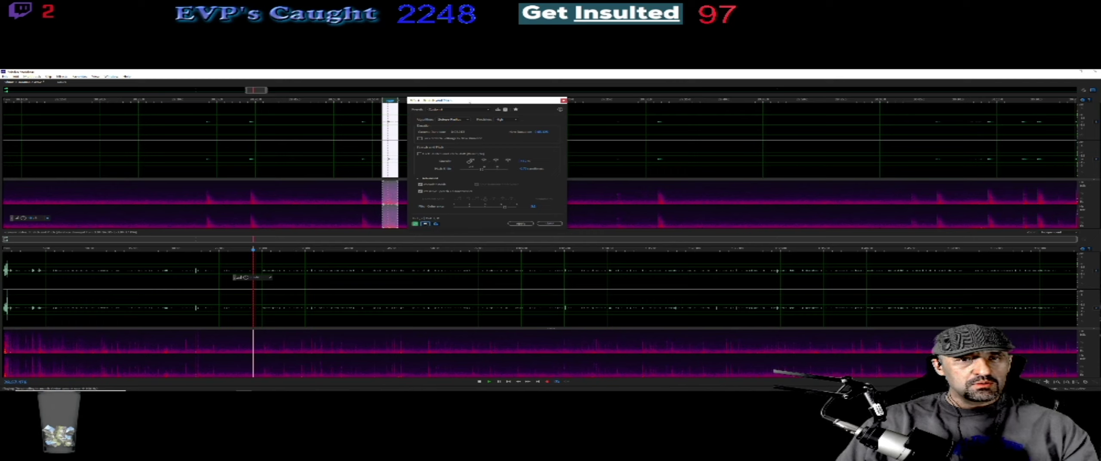
left_click_drag(469, 102, 489, 105)
key("equal")
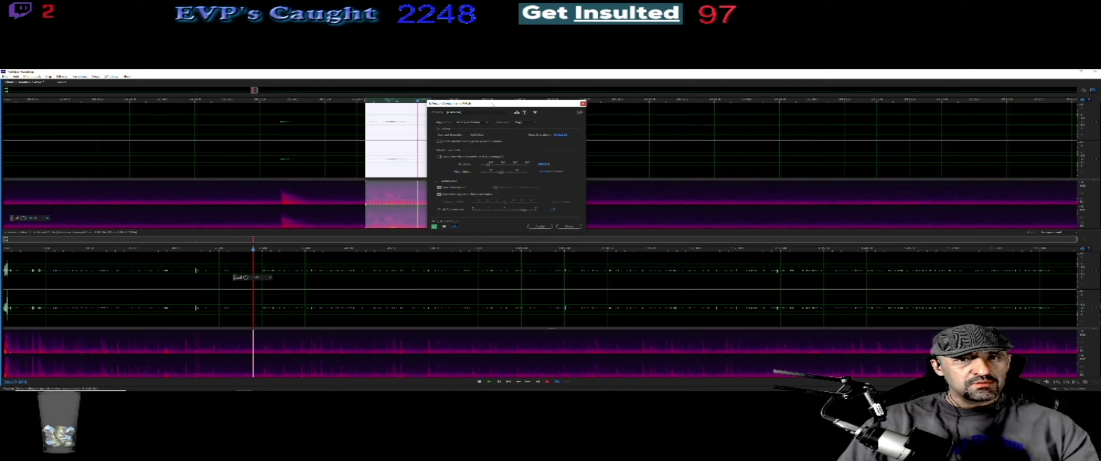
left_click_drag(492, 105, 507, 104)
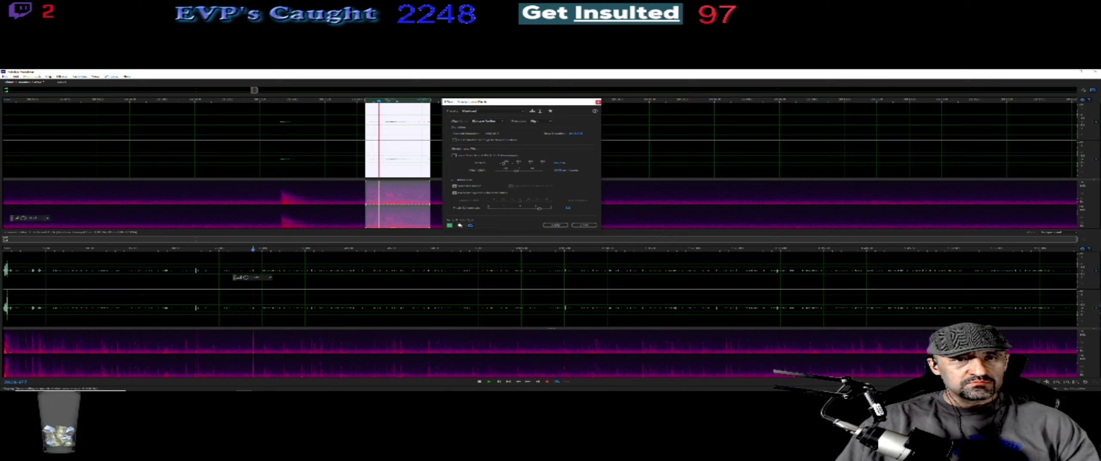
left_click(545, 226)
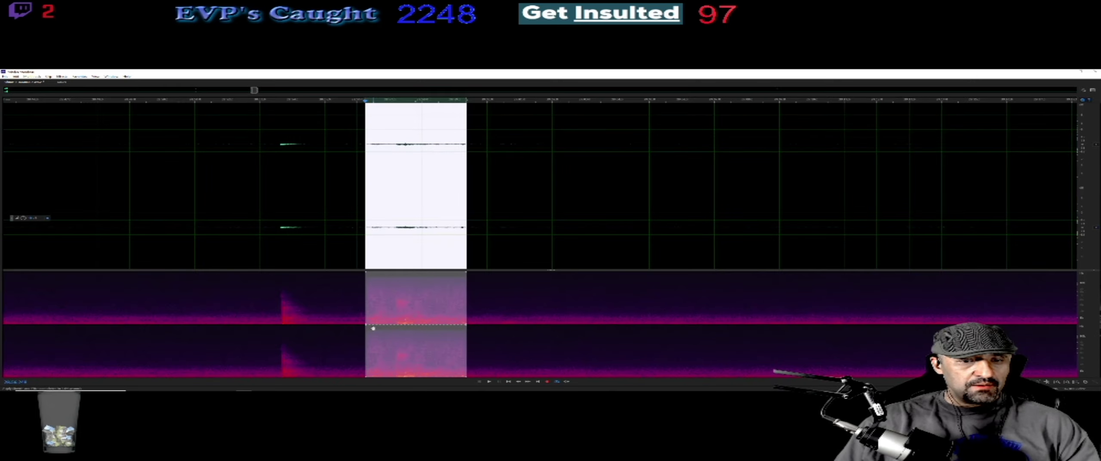
- Select the low-frequency strip of the enhanced passage in the spectrogram and apply Noise Reduction with a noise print captured from it
left_click(329, 248)
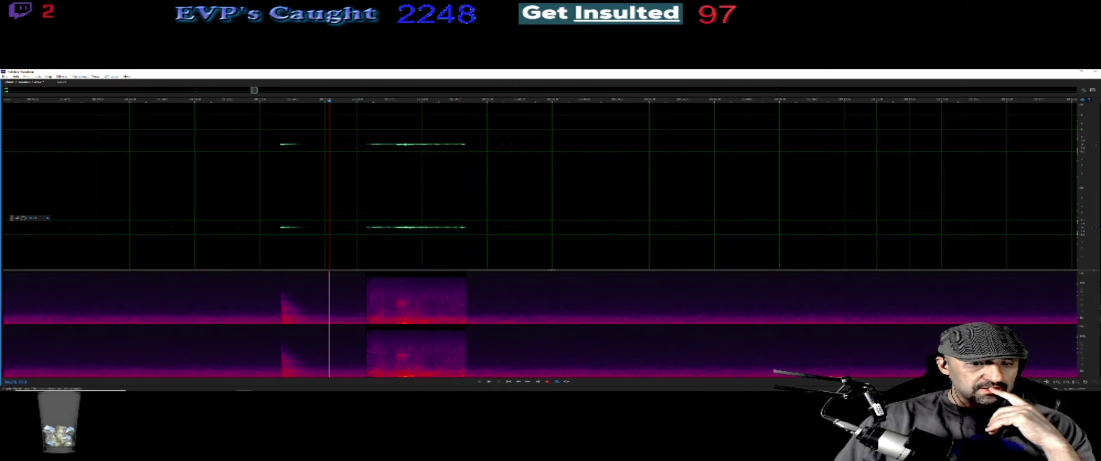
left_click_drag(368, 321, 466, 322)
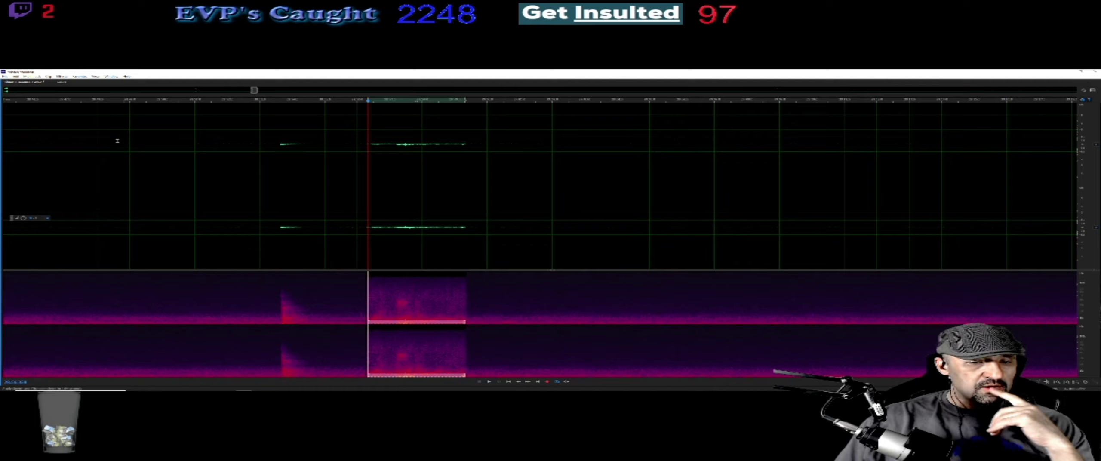
left_click(61, 77)
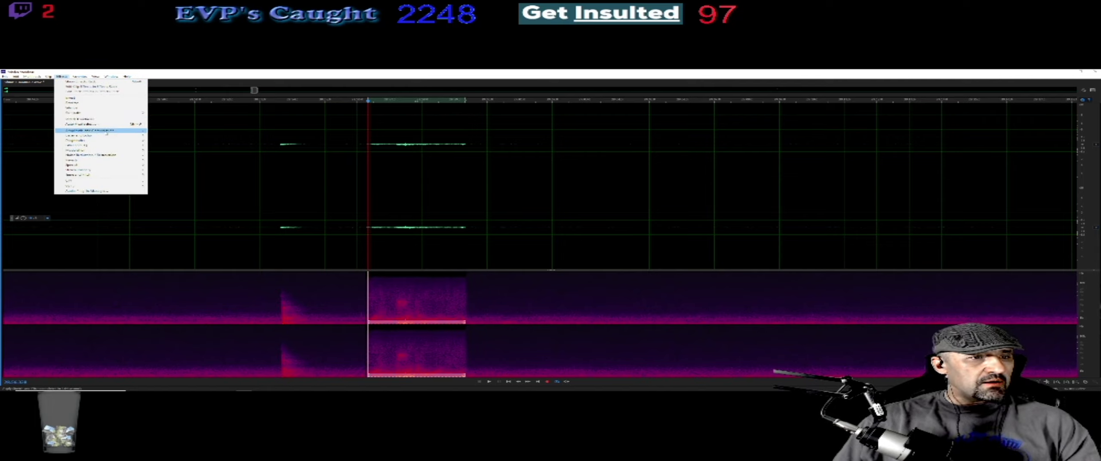
mouse_move(113, 155)
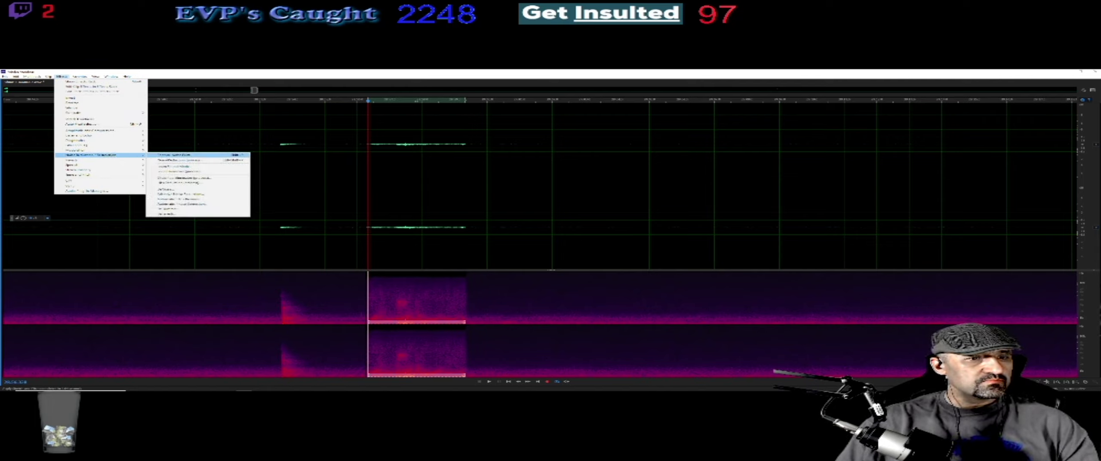
left_click(181, 160)
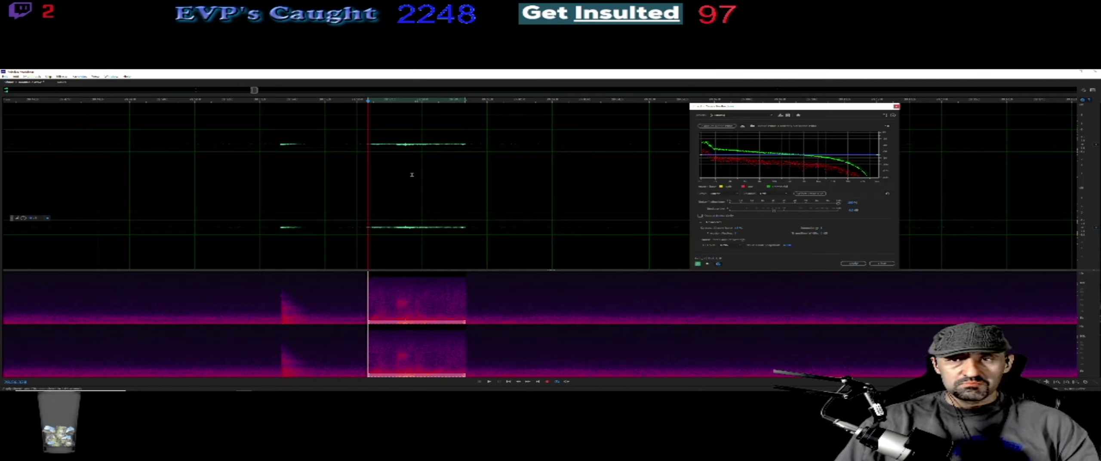
left_click(713, 127)
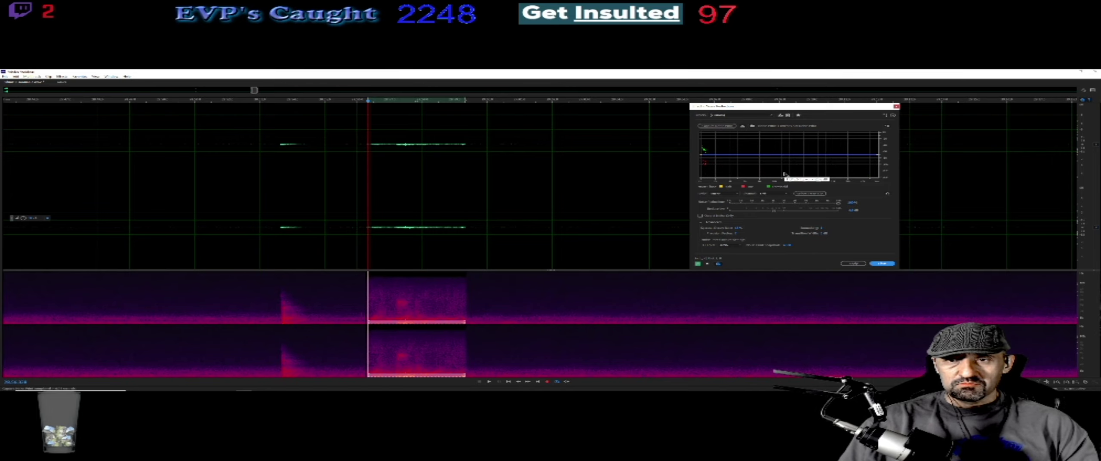
left_click(854, 263)
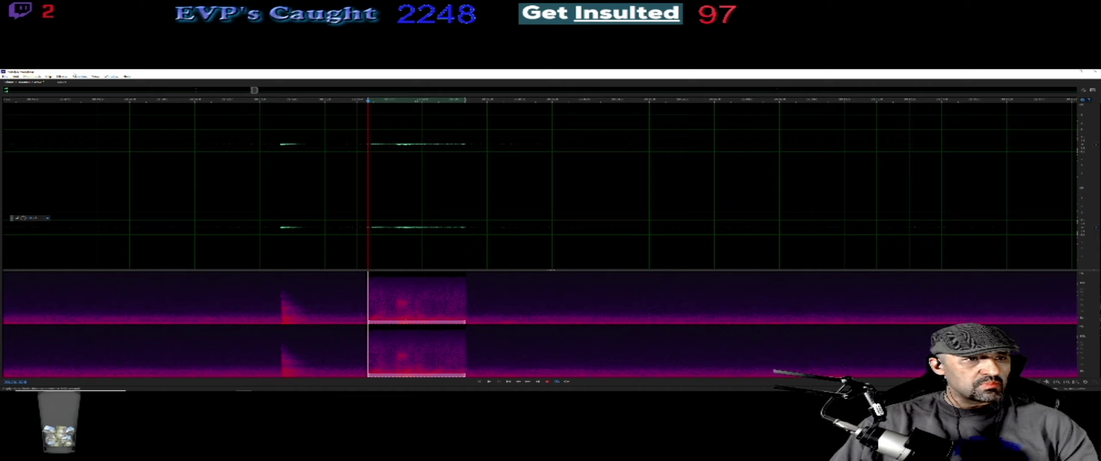
- Capture another noise print from the same low-frequency selection and apply Noise Reduction a second time
left_click(62, 76)
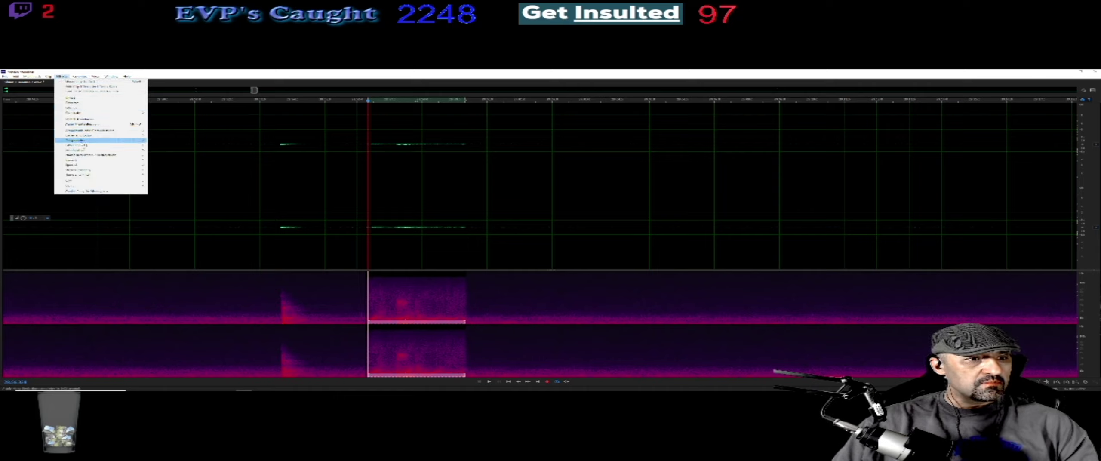
mouse_move(88, 155)
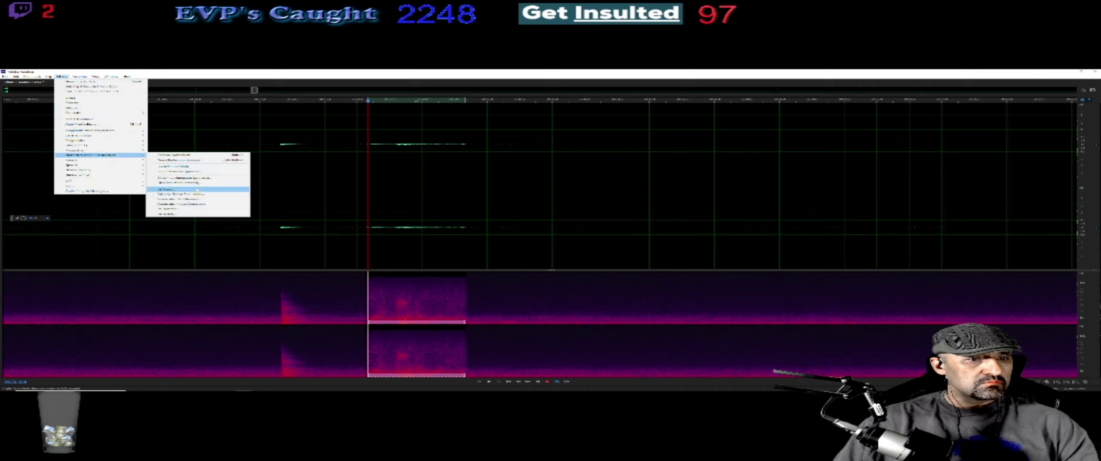
left_click(189, 160)
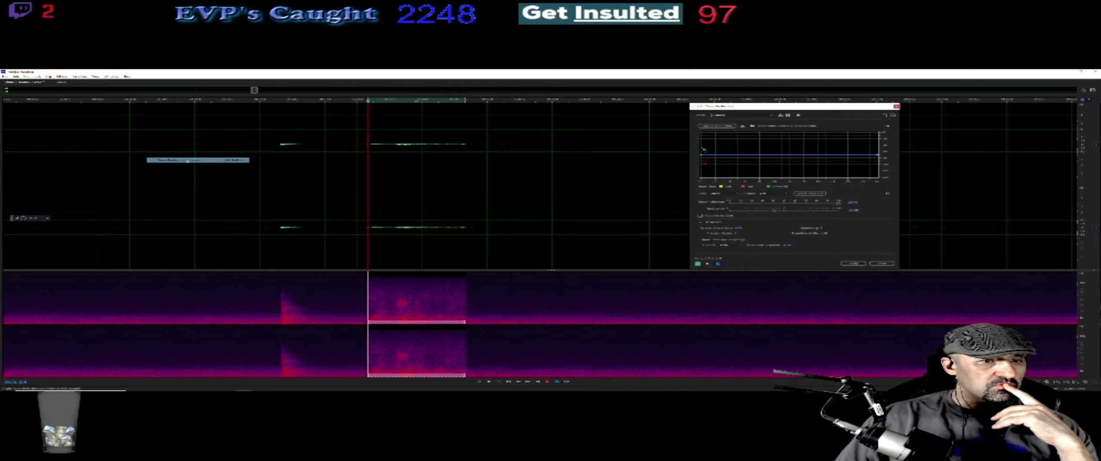
left_click(717, 126)
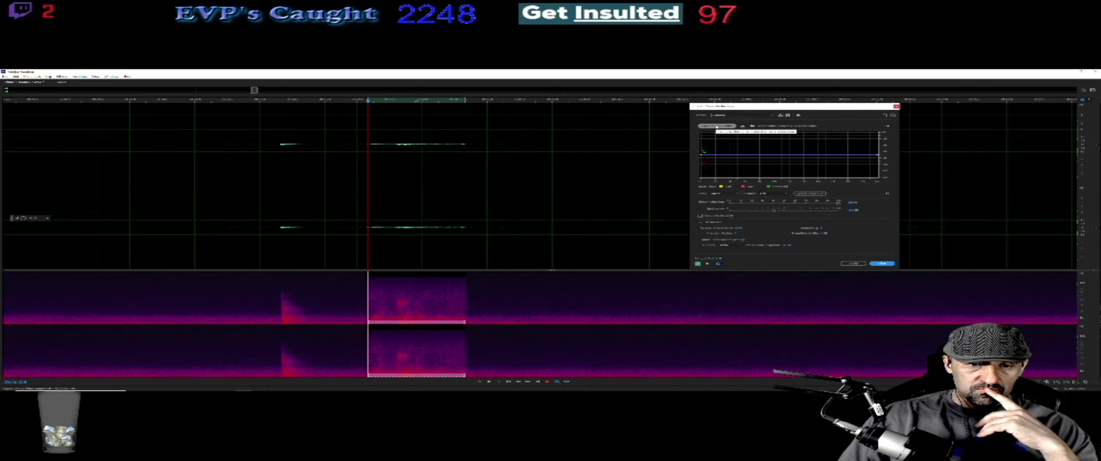
left_click(716, 127)
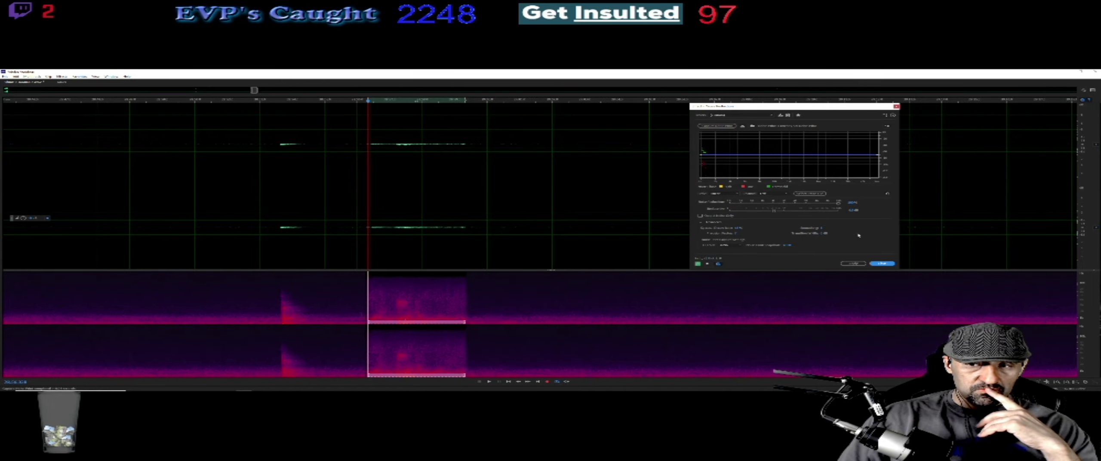
left_click(853, 264)
- Reselect the whole enhanced passage across all frequencies and play it back
left_click(381, 251)
left_click_drag(367, 263, 466, 263)
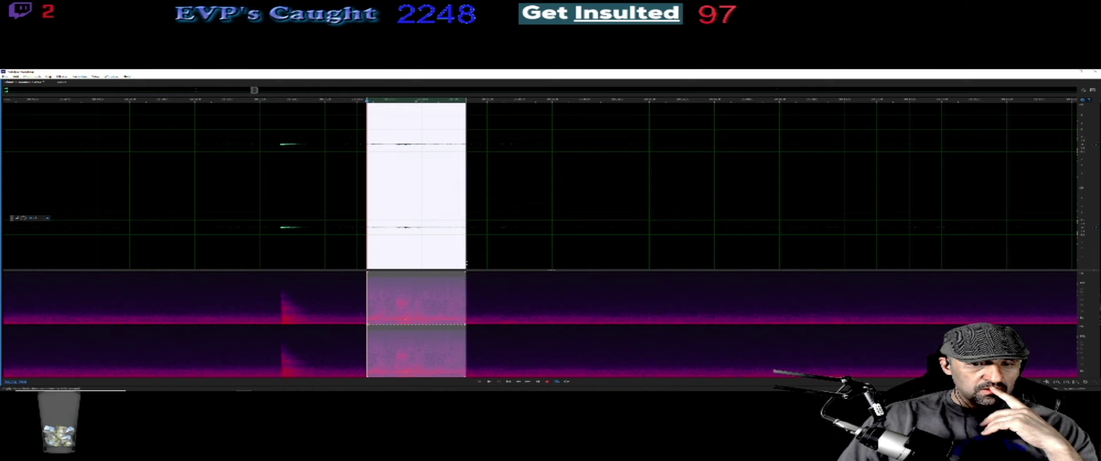
left_click(491, 382)
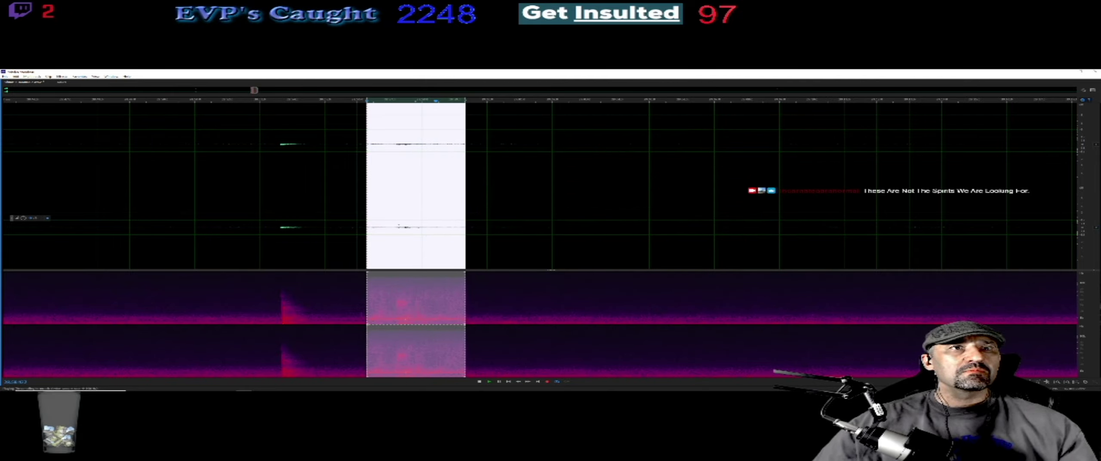
- Listen to the recording beyond the enhanced passage, replaying suspicious spots from just before each one
left_click(501, 204)
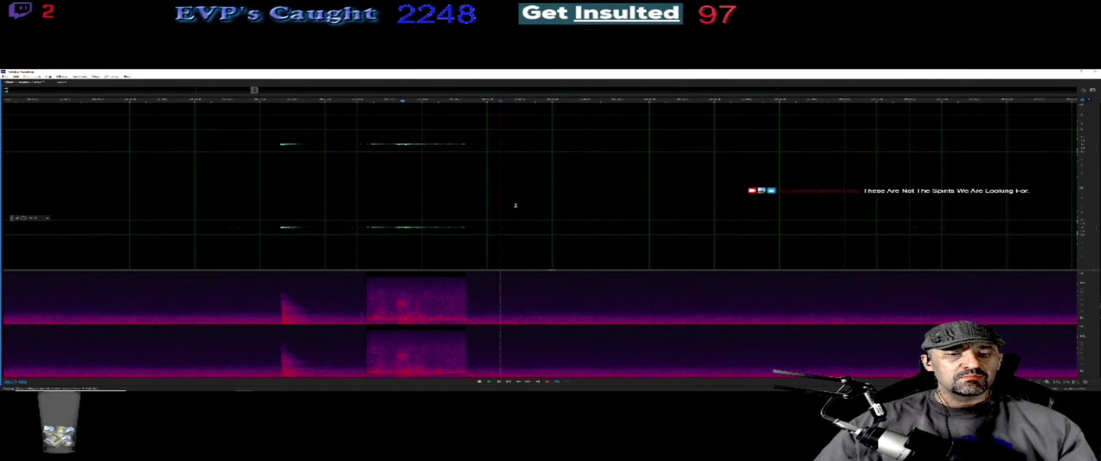
scroll(513, 187, "down", 3)
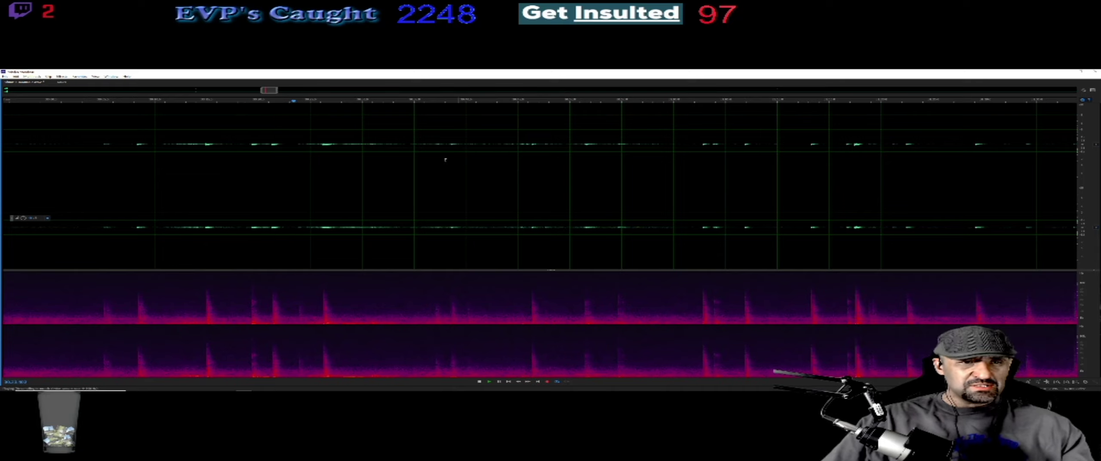
left_click(253, 101)
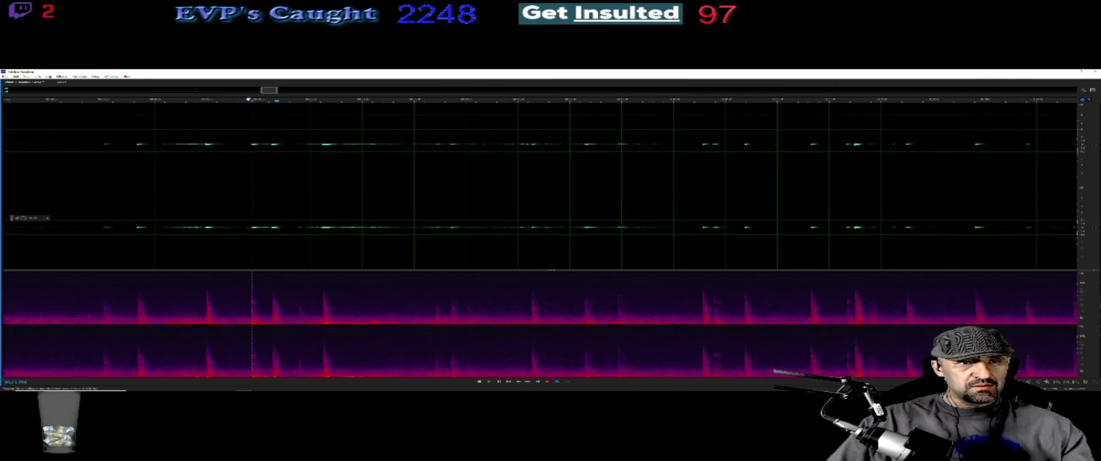
left_click(249, 101)
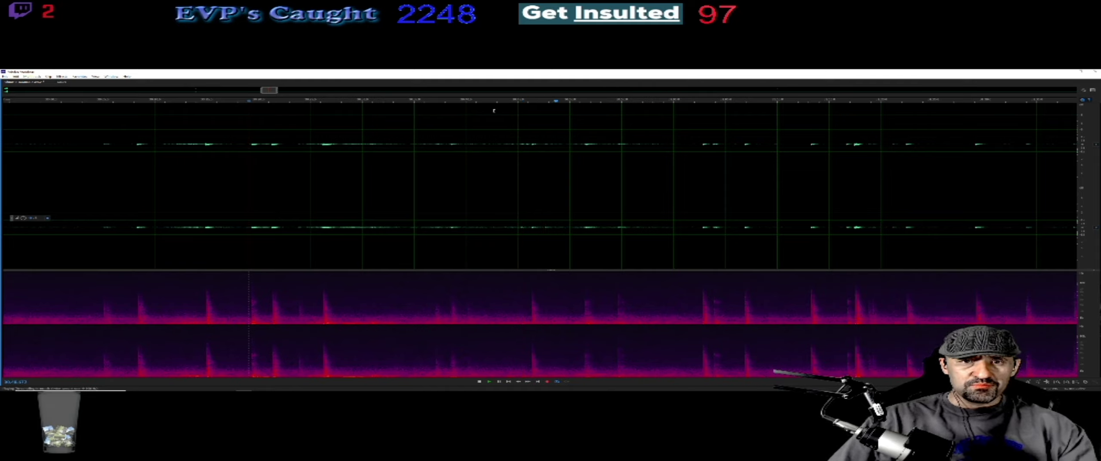
left_click(516, 101)
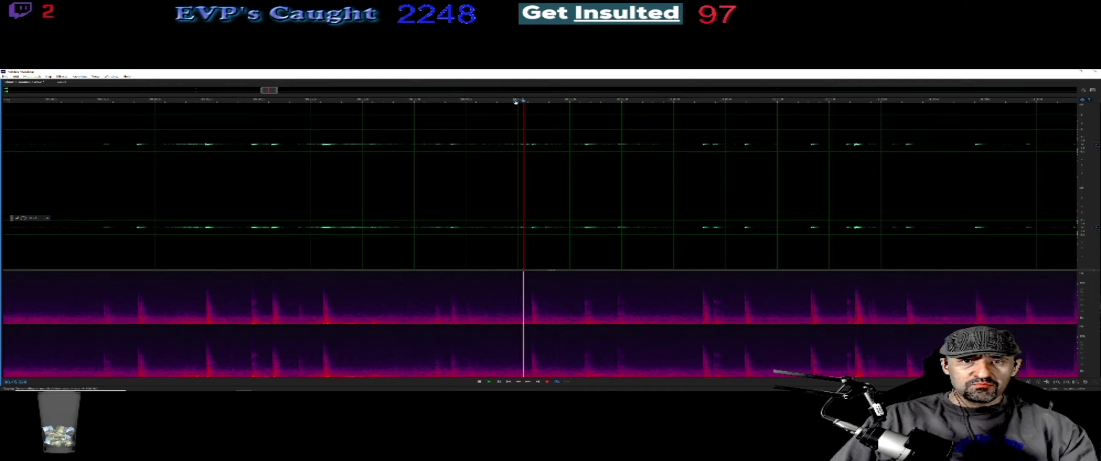
left_click(515, 102)
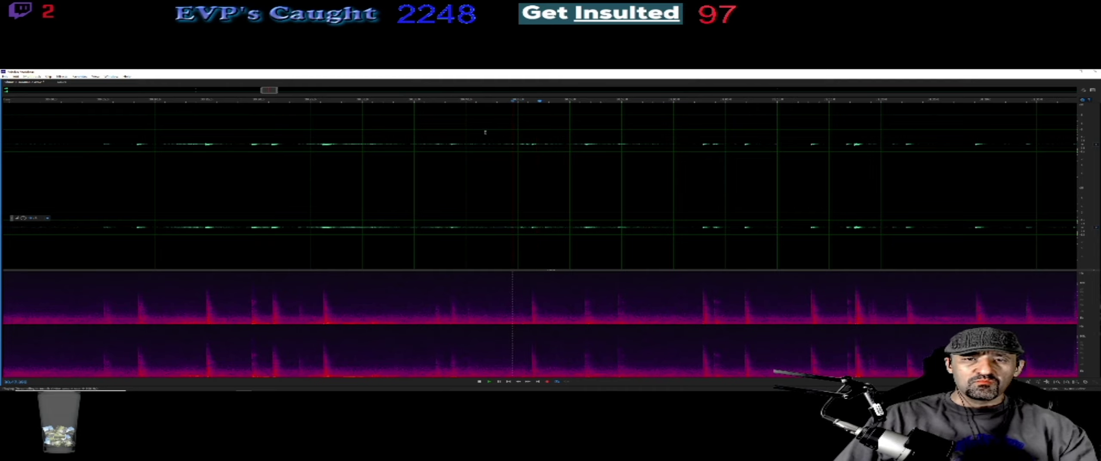
key("space")
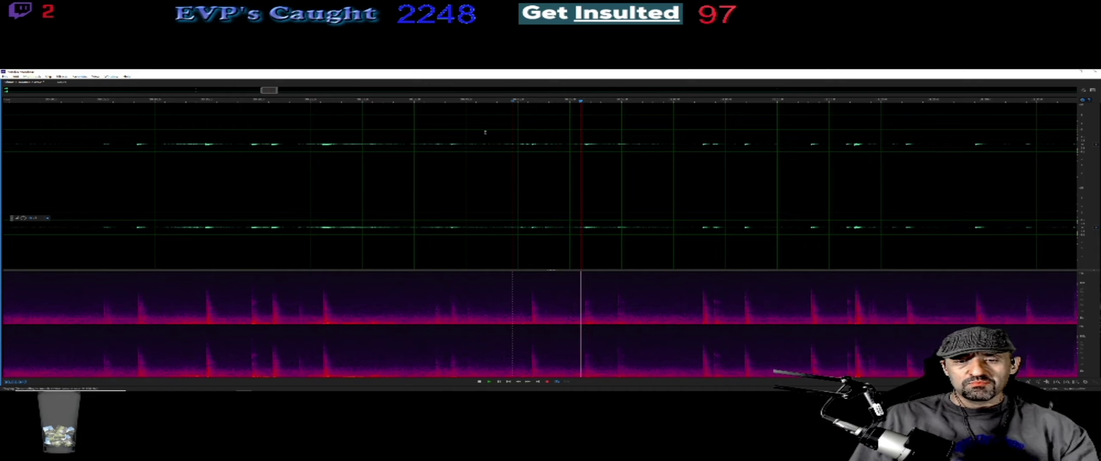
- Replay the suspicious sound, selecting the short passage around it to hear it in isolation
left_click(569, 101)
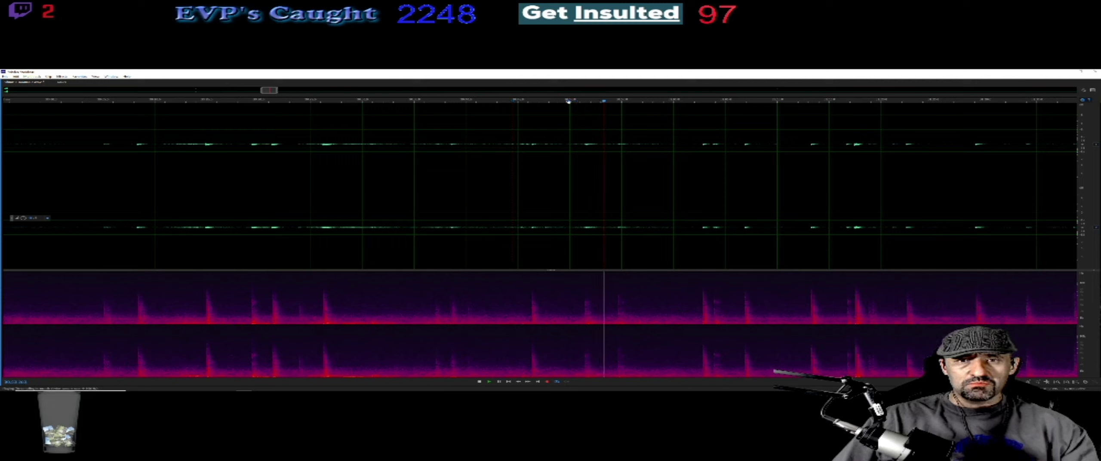
left_click_drag(568, 154, 603, 154)
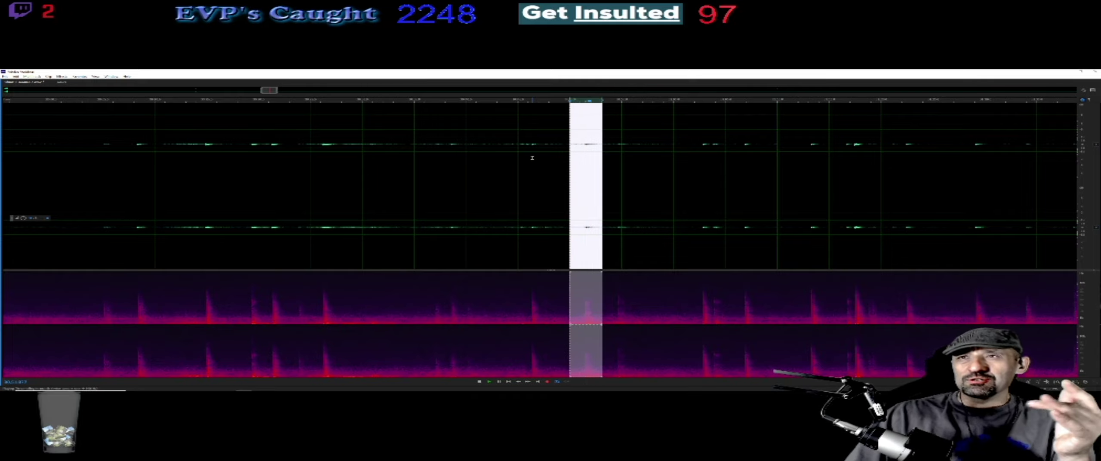
key("space")
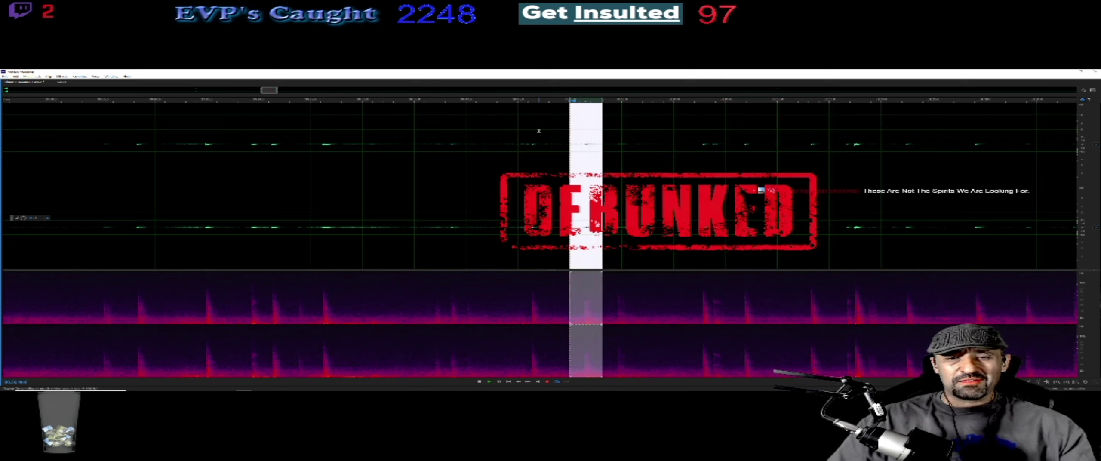
- Clear the passage selection and listen onward through the following bursts, pausing and resuming playback as needed
left_click(622, 172)
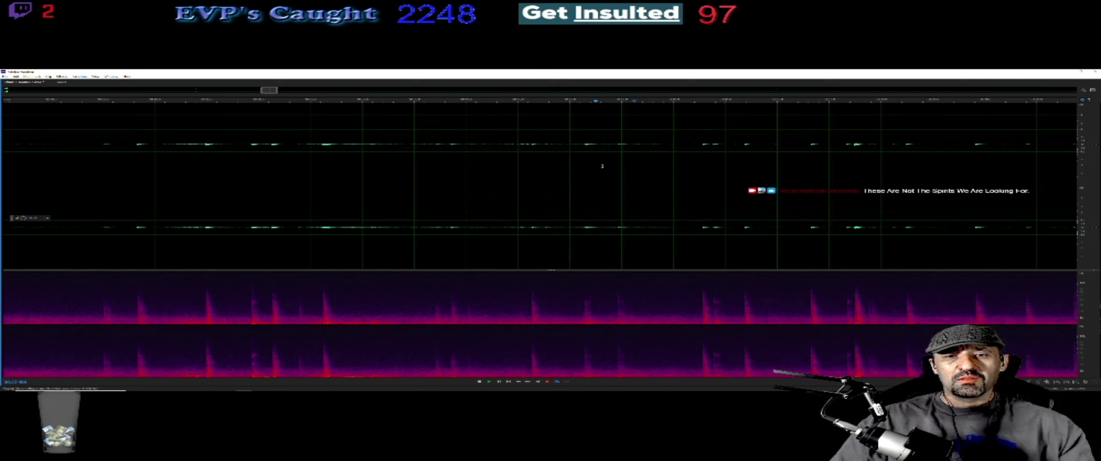
key("space")
key("space")
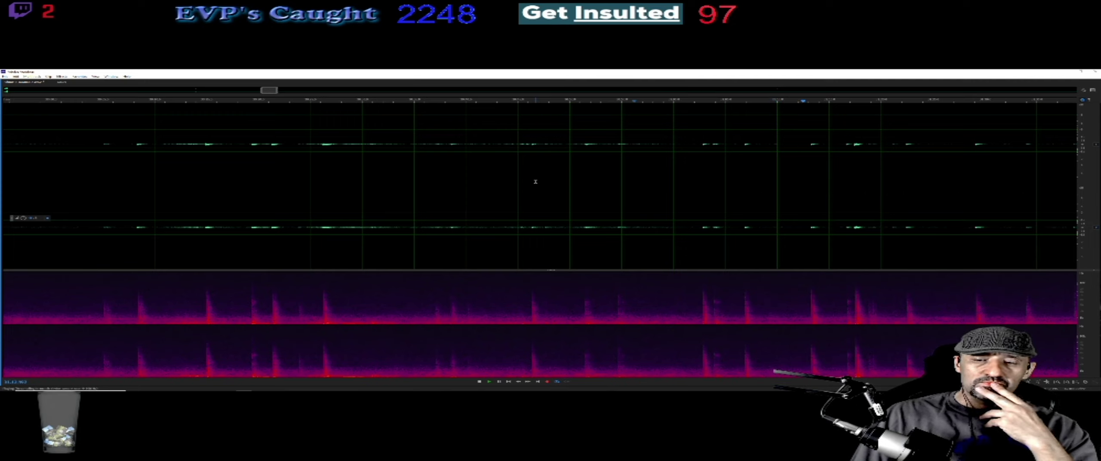
key("space")
key("space")
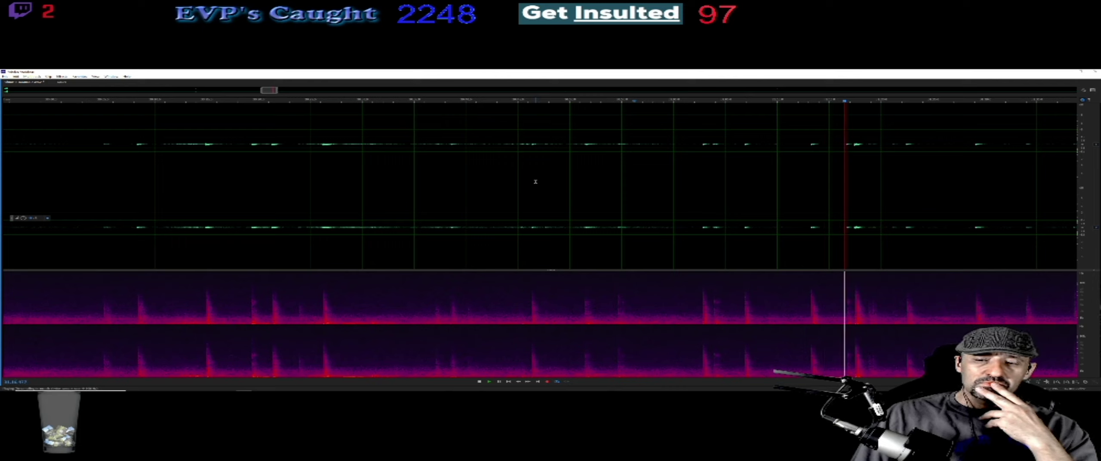
key("space")
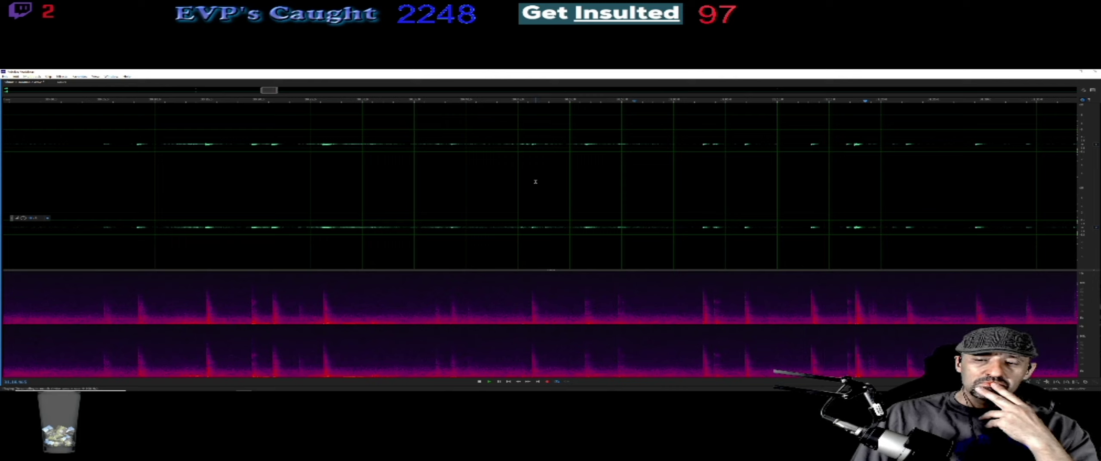
key("space")
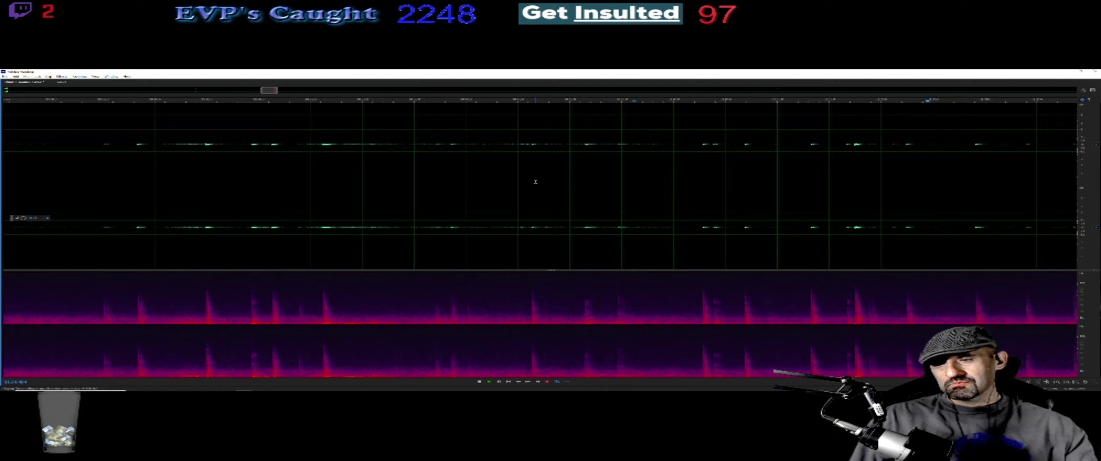
key("space")
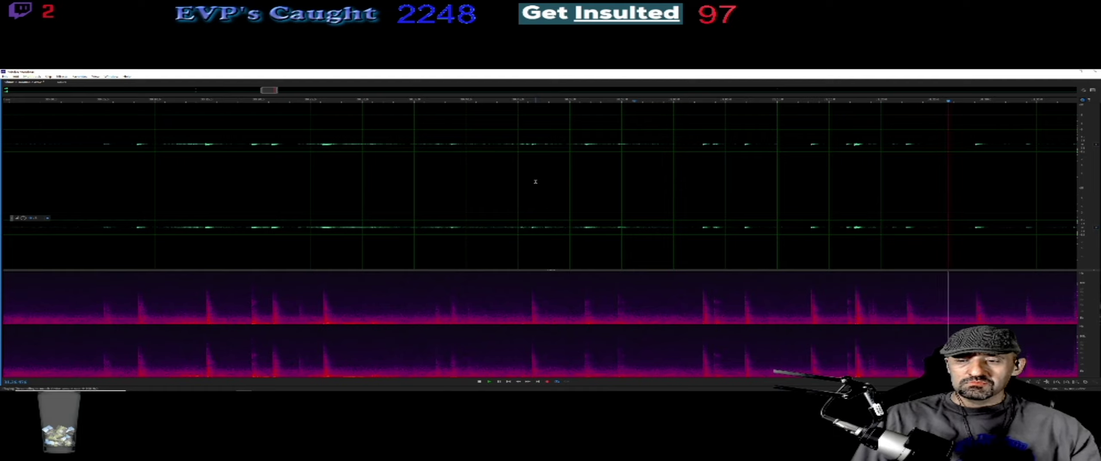
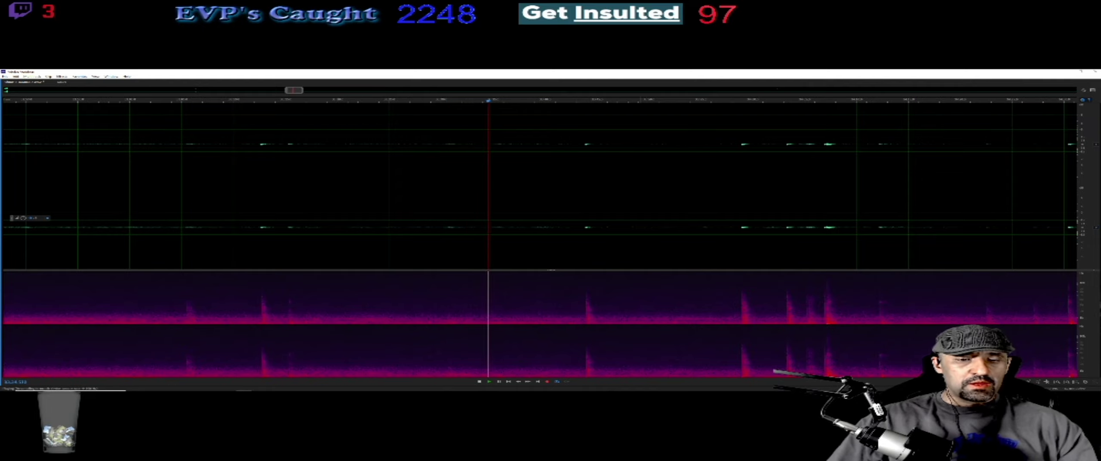
- Switch to the web browser's Google page and return to the audio editor
left_click(500, 382)
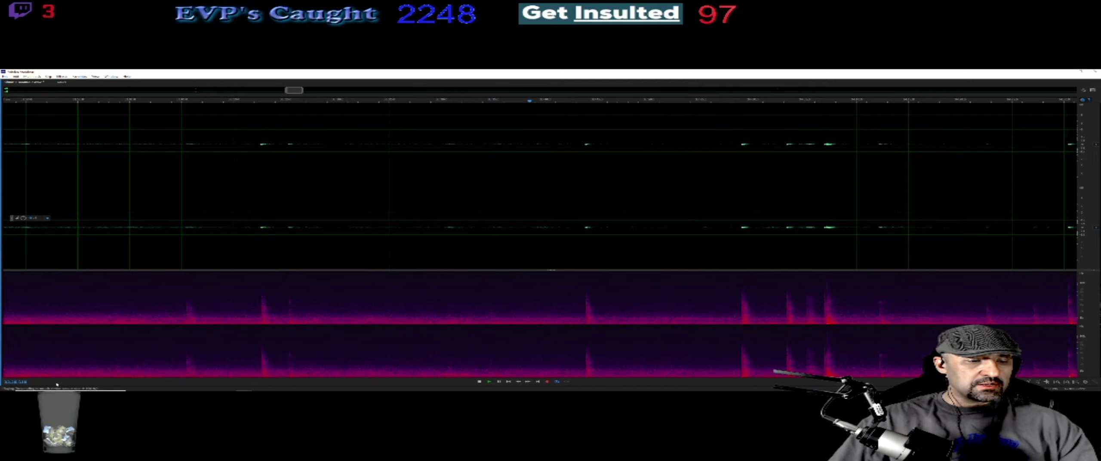
mouse_move(66, 389)
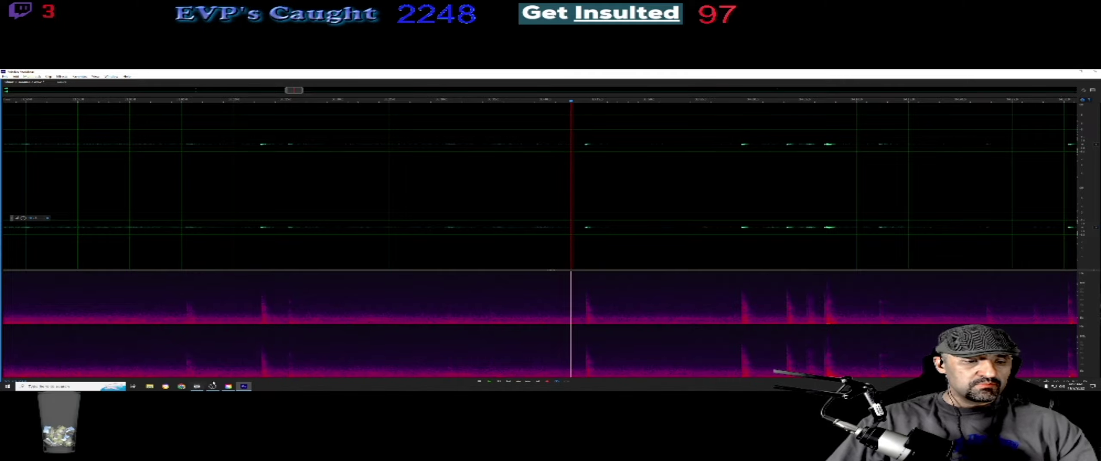
left_click(181, 386)
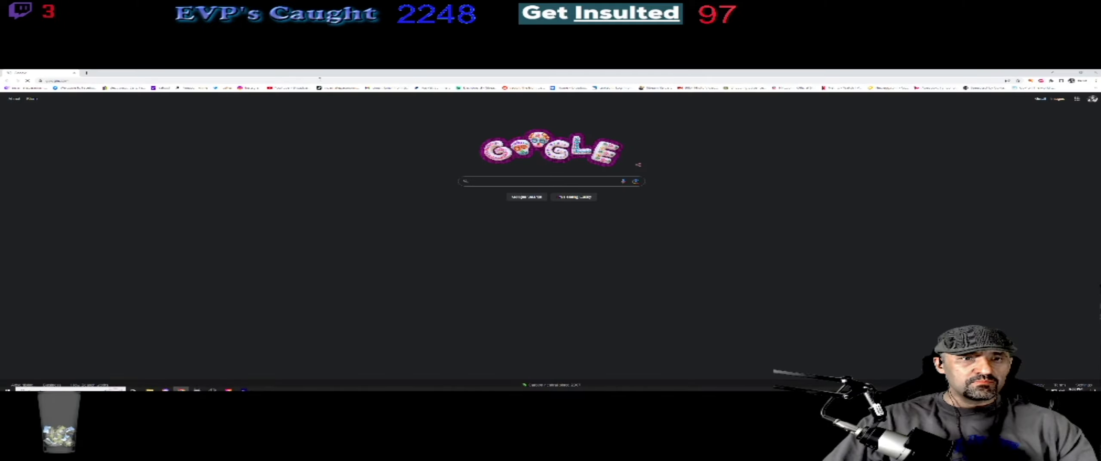
left_click(181, 387)
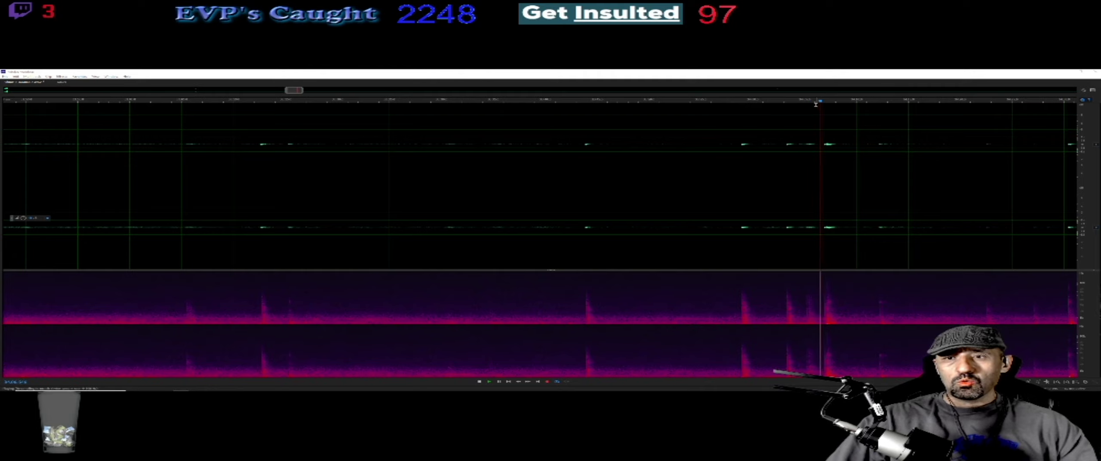
- Replay the suspicious spot, select the short passage starting at the second burst of the cluster, and boost its volume
left_click(776, 103)
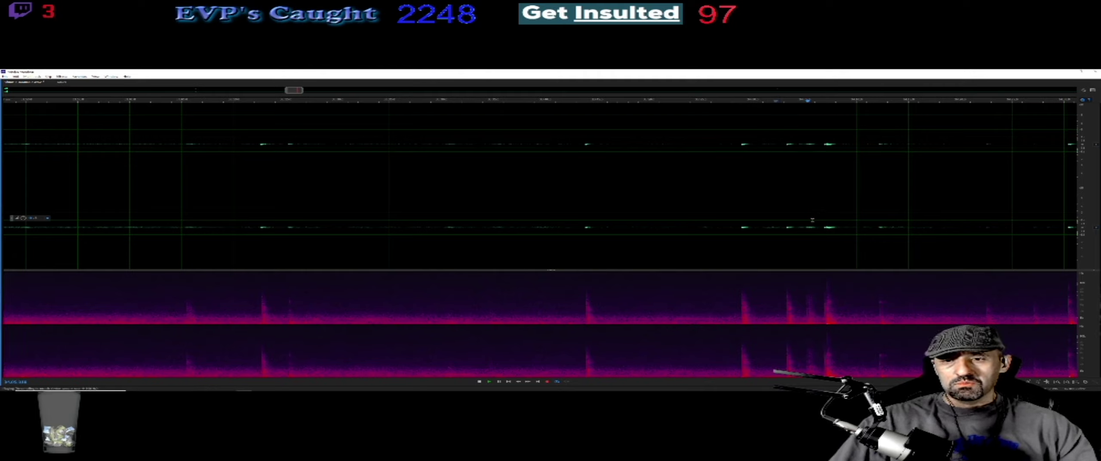
left_click_drag(788, 218, 809, 220)
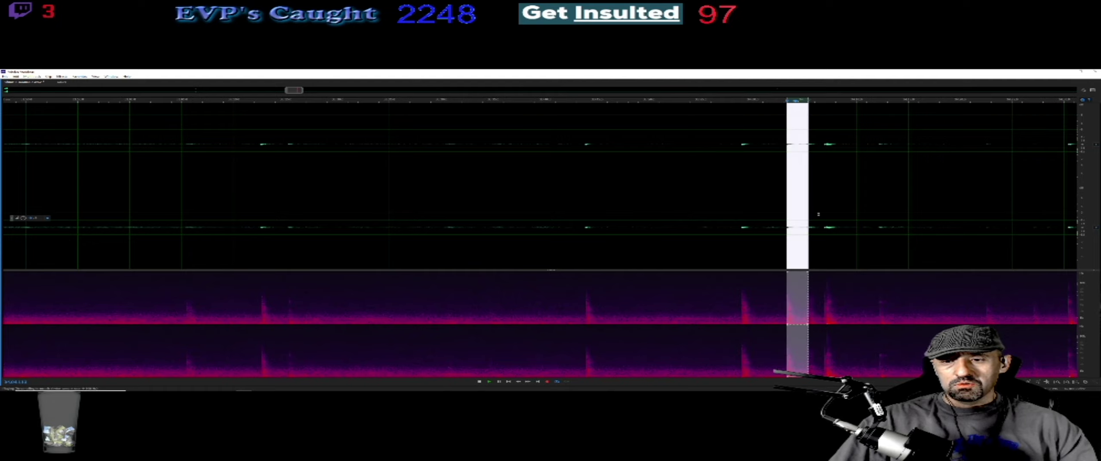
scroll(831, 211, "up", 2)
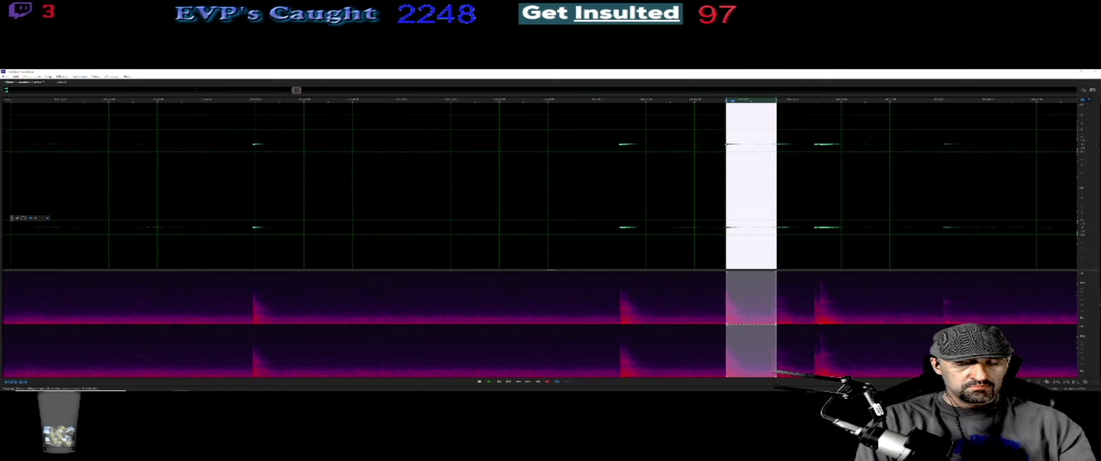
key("space")
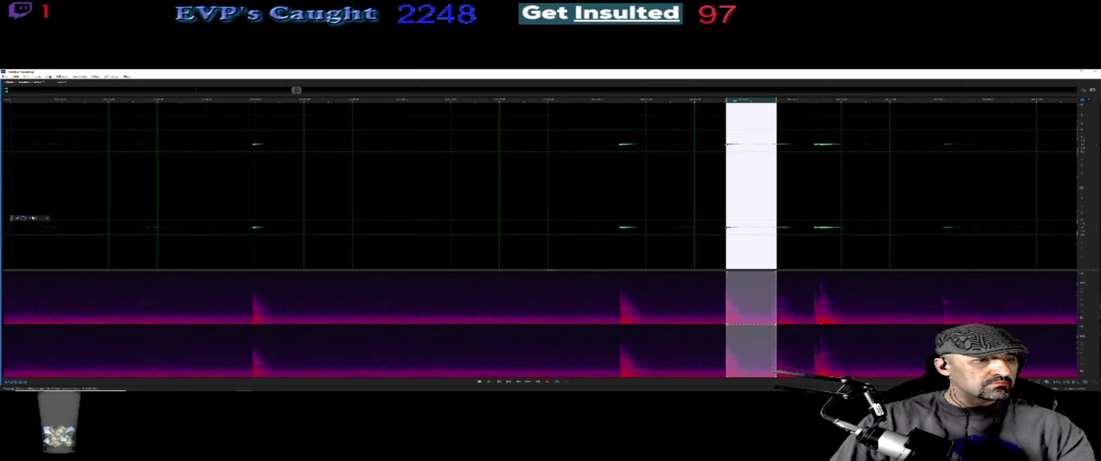
key("Return")
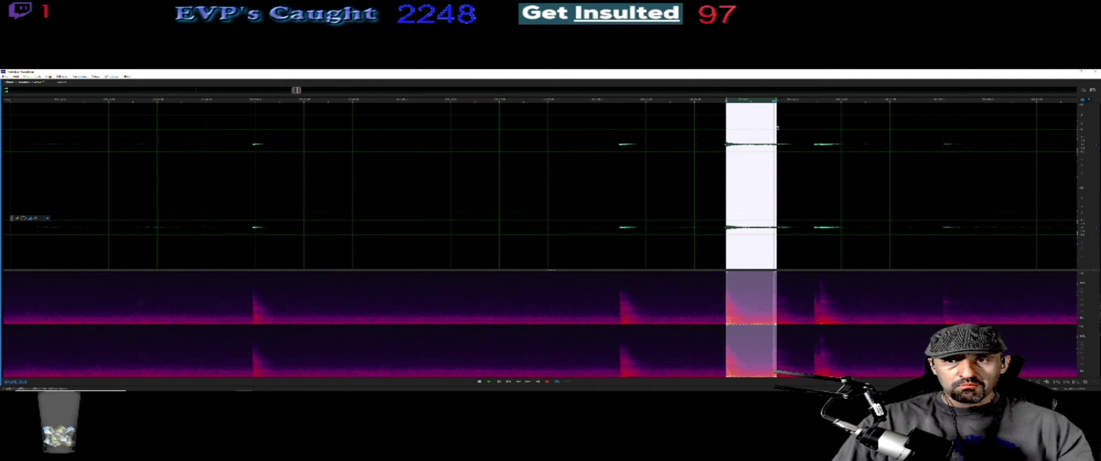
- Apply the Vocal Enhancer effect twice to the selected passage
left_click(62, 77)
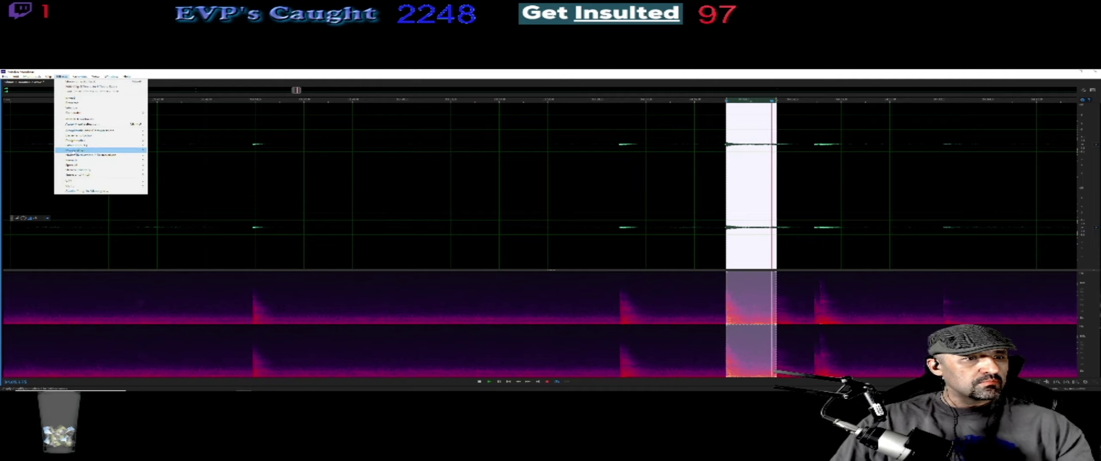
mouse_move(108, 155)
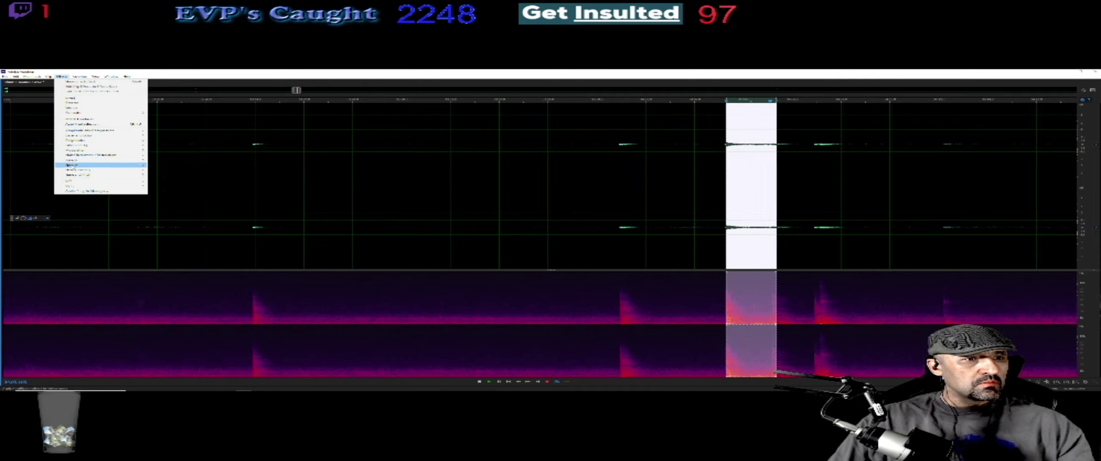
left_click(176, 195)
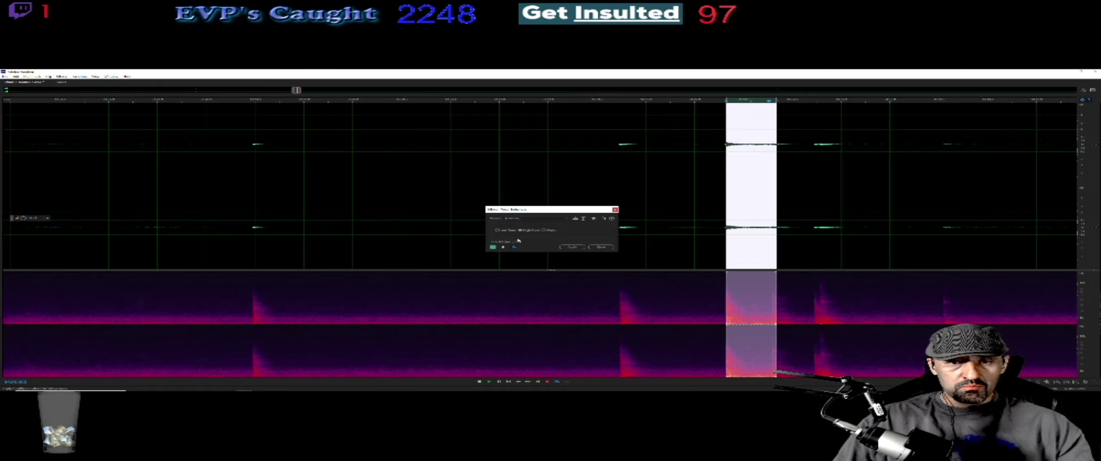
left_click(568, 248)
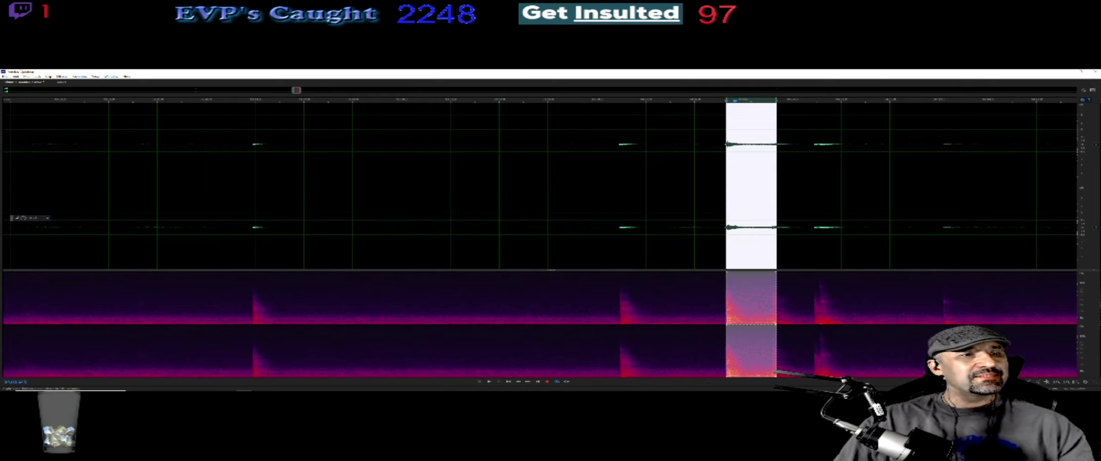
left_click(62, 77)
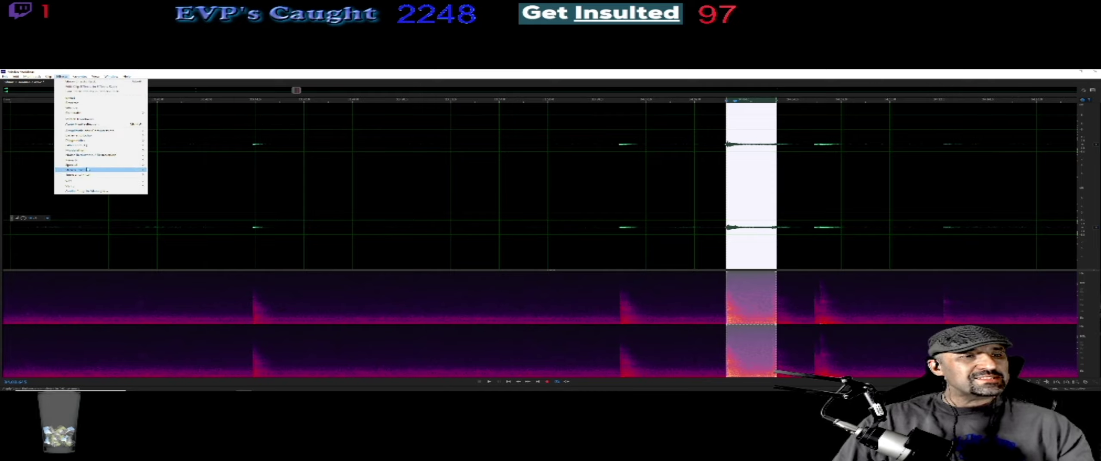
mouse_move(75, 165)
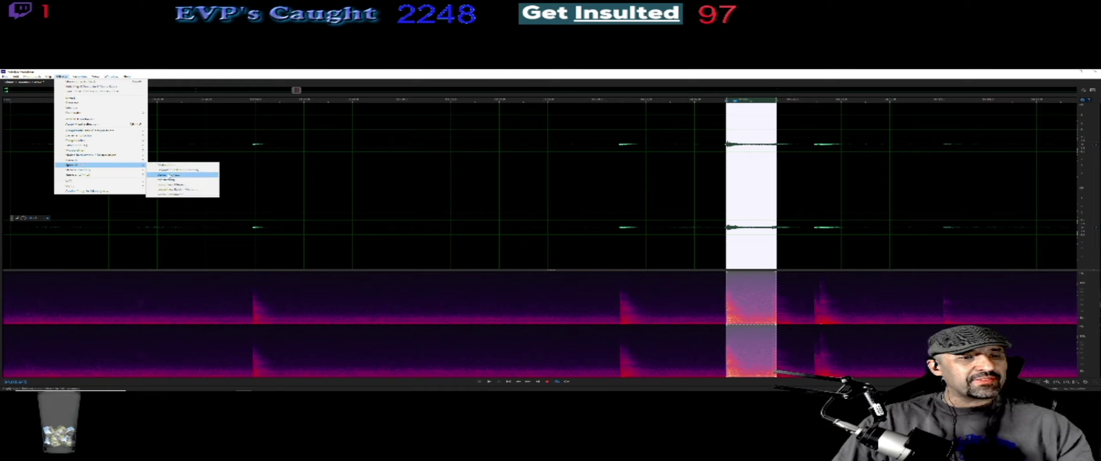
left_click(182, 194)
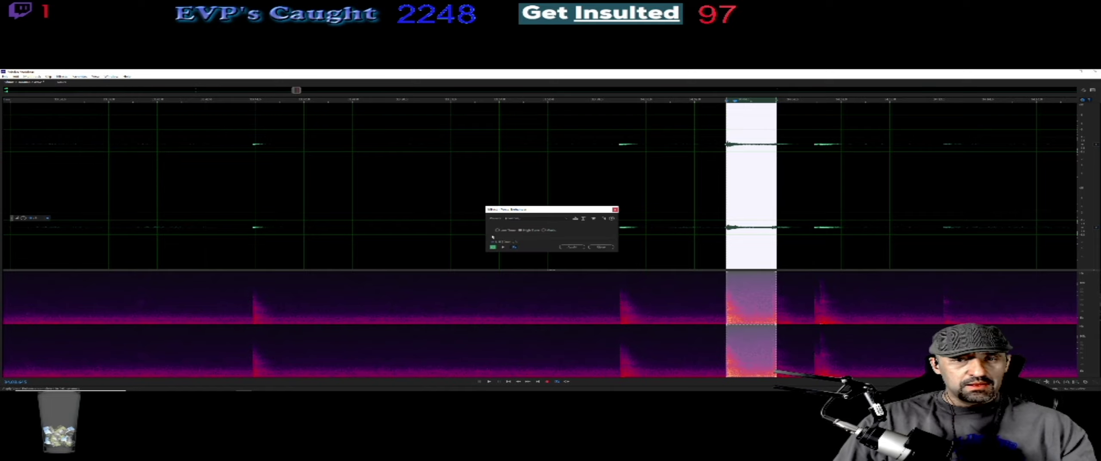
left_click(572, 247)
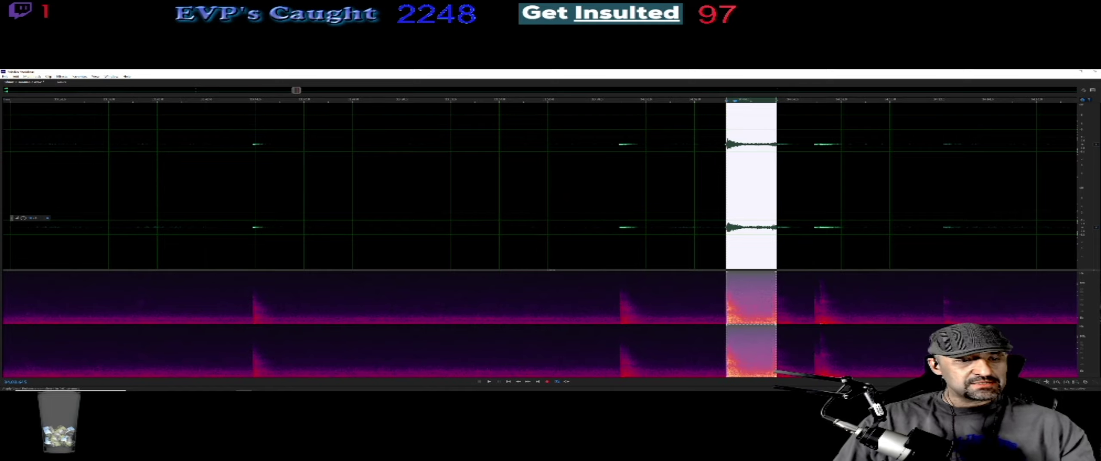
- Play the enhanced passage, fine-tune the end of the selection, and pause playback
left_click(489, 383)
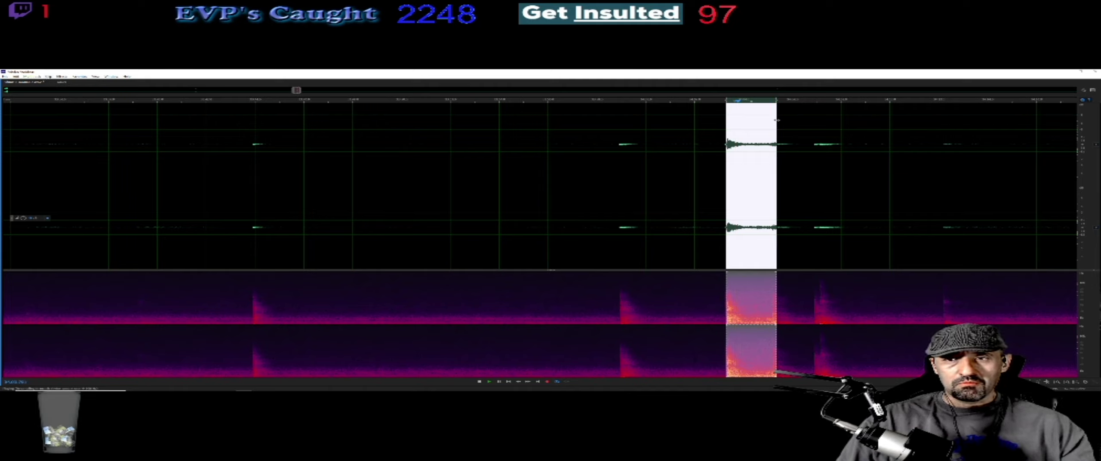
left_click_drag(777, 120, 778, 121)
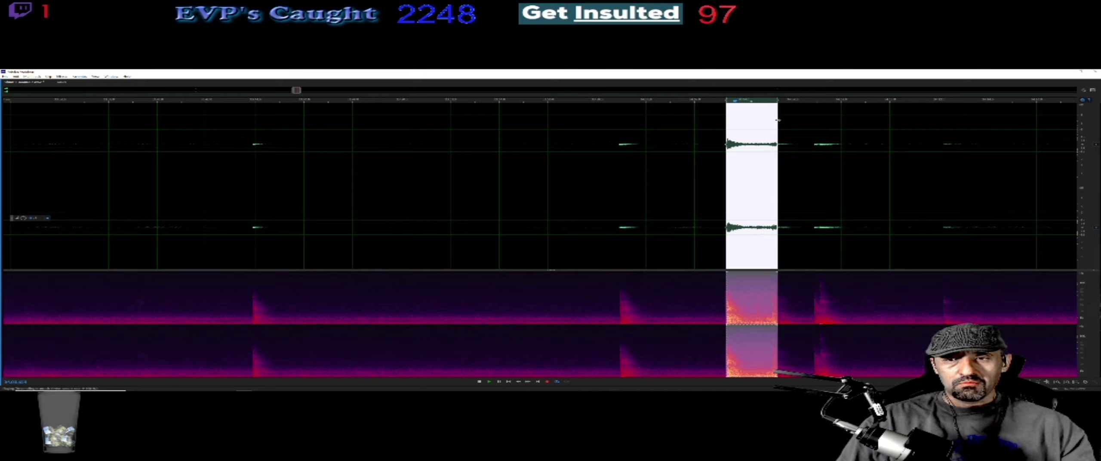
left_click_drag(778, 120, 777, 120)
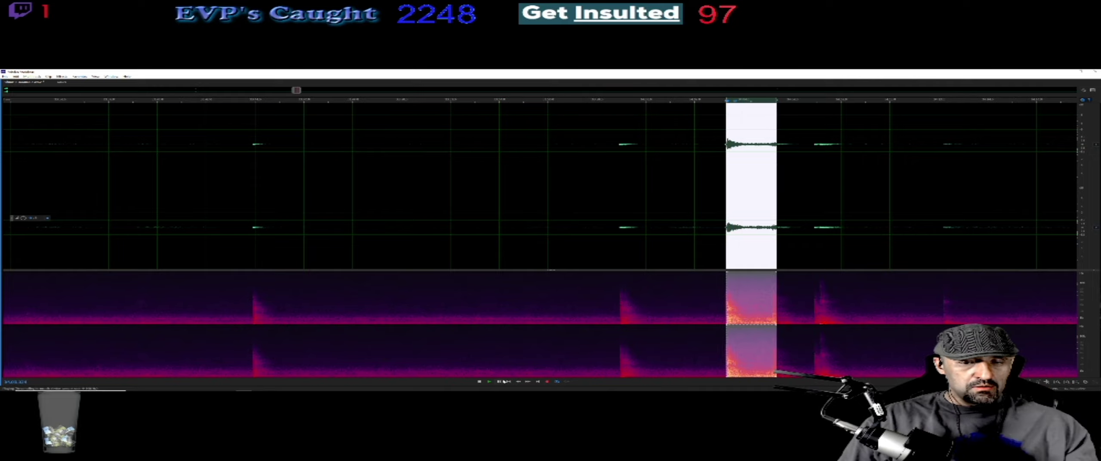
left_click(499, 382)
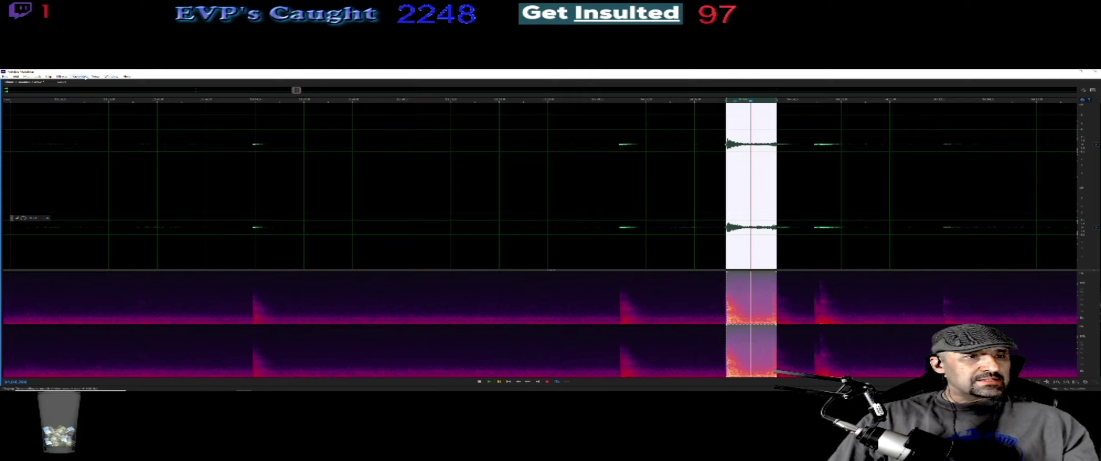
- Preview the selected passage with the Stretch and Pitch effect and close the effect without applying it
left_click(61, 76)
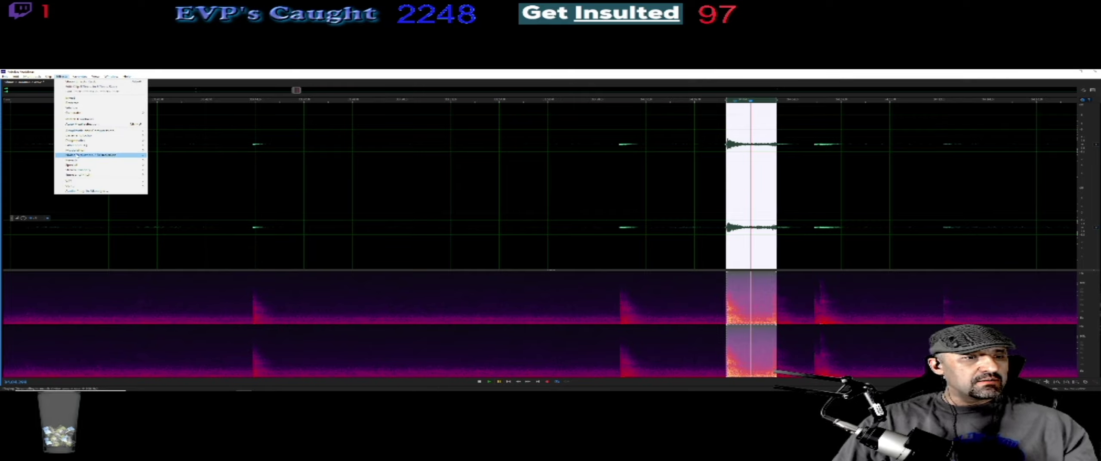
mouse_move(99, 175)
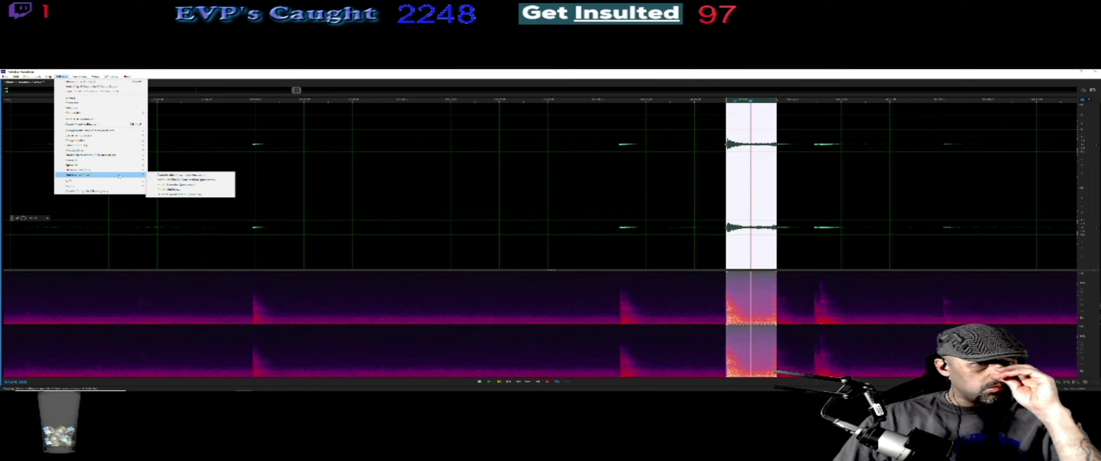
left_click(185, 194)
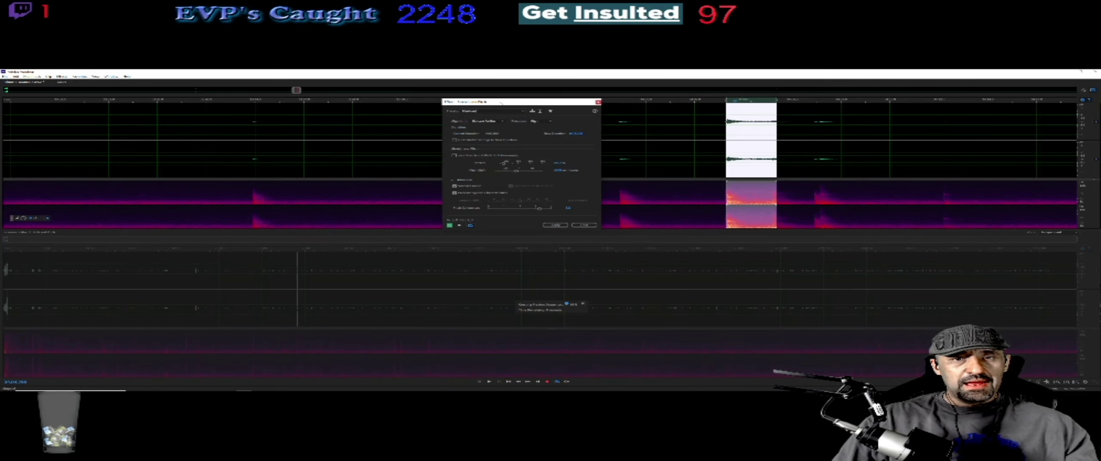
left_click_drag(500, 103, 513, 106)
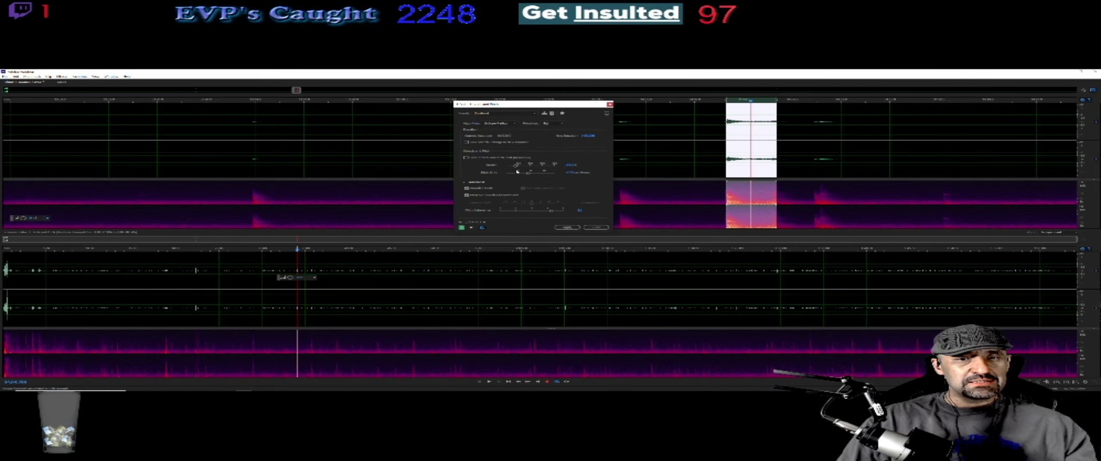
left_click(472, 228)
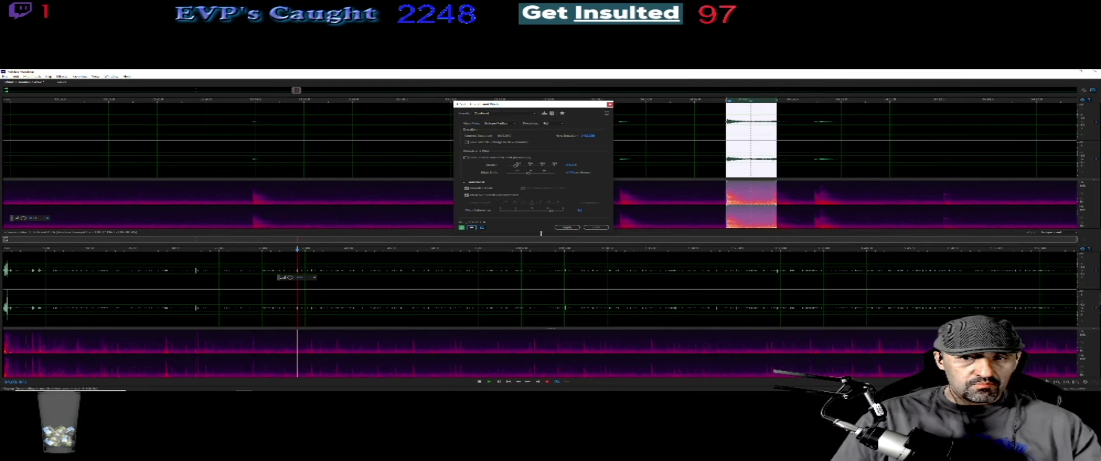
left_click(472, 228)
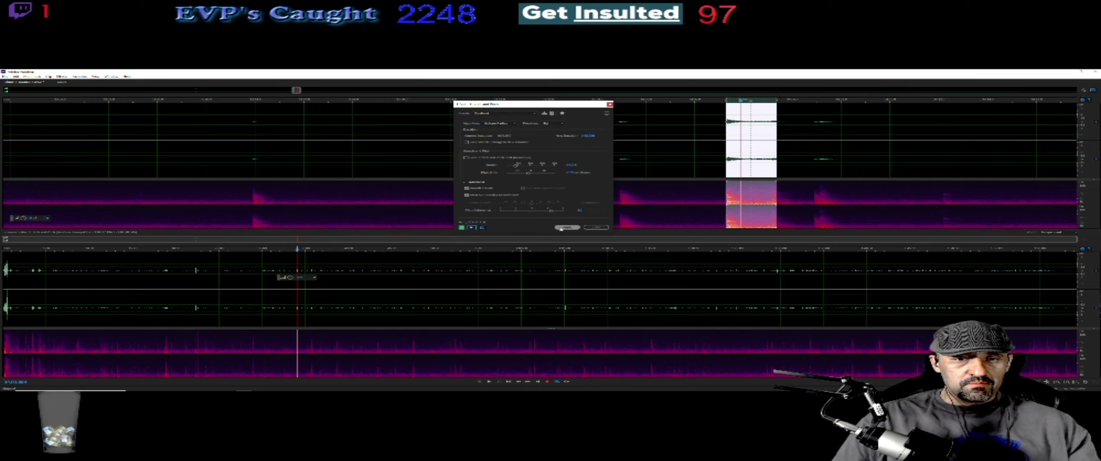
left_click(593, 229)
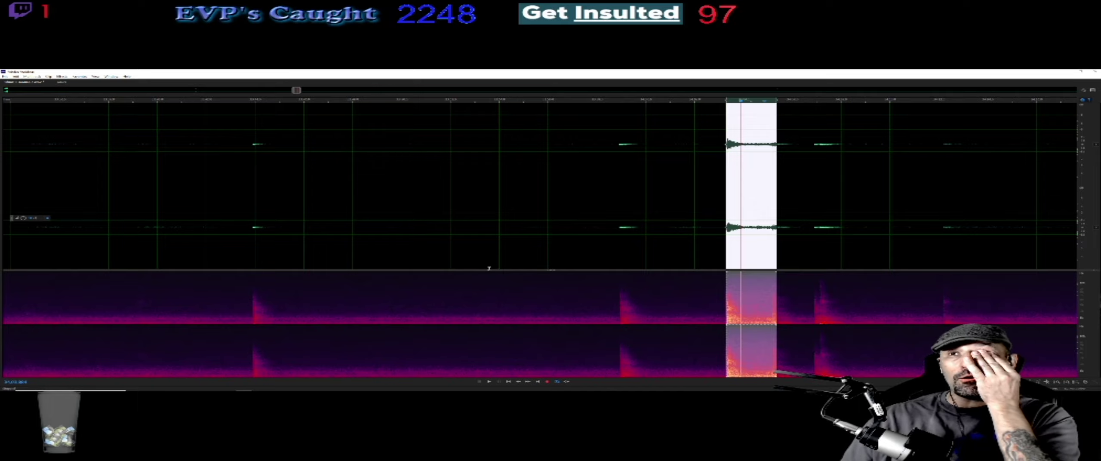
- Replay the enhanced passage, pause it, and save the selection as a separate file named 2249- EVP
left_click(490, 382)
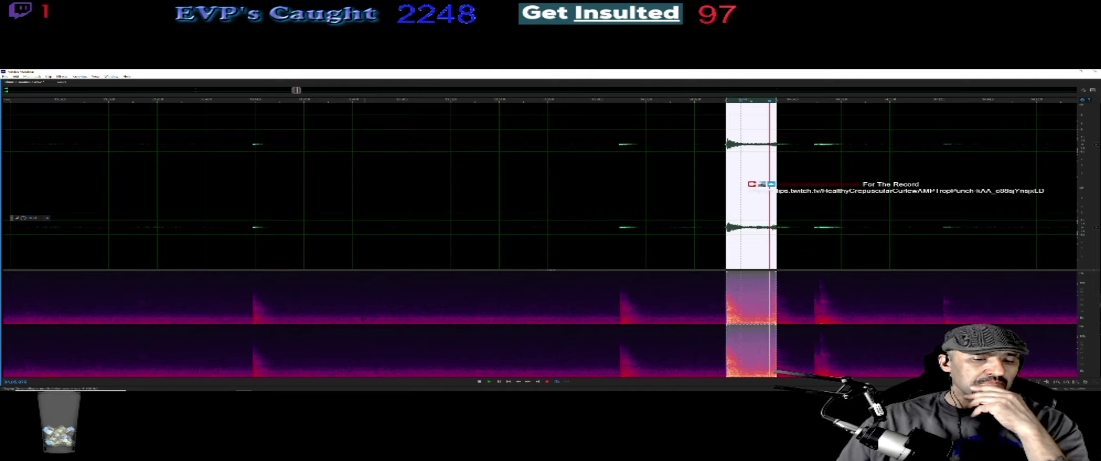
left_click(500, 382)
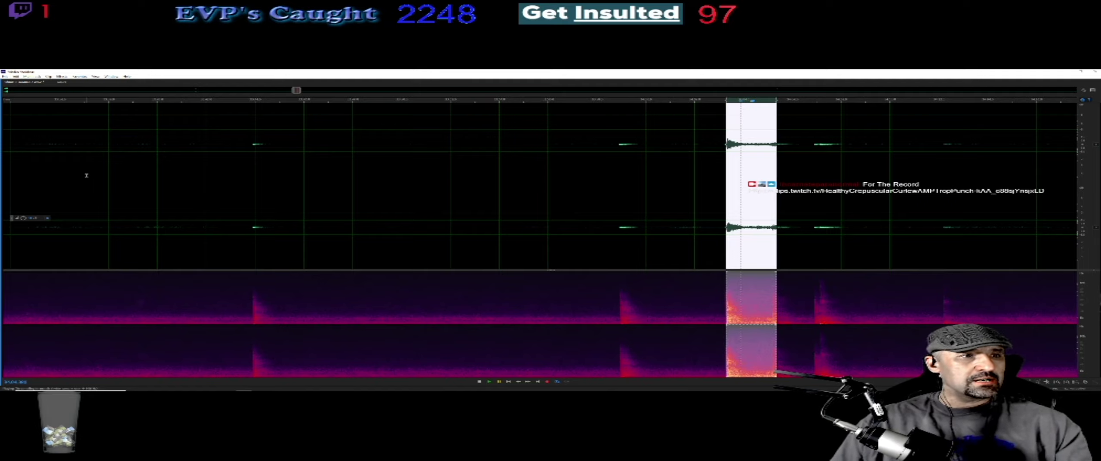
left_click(5, 77)
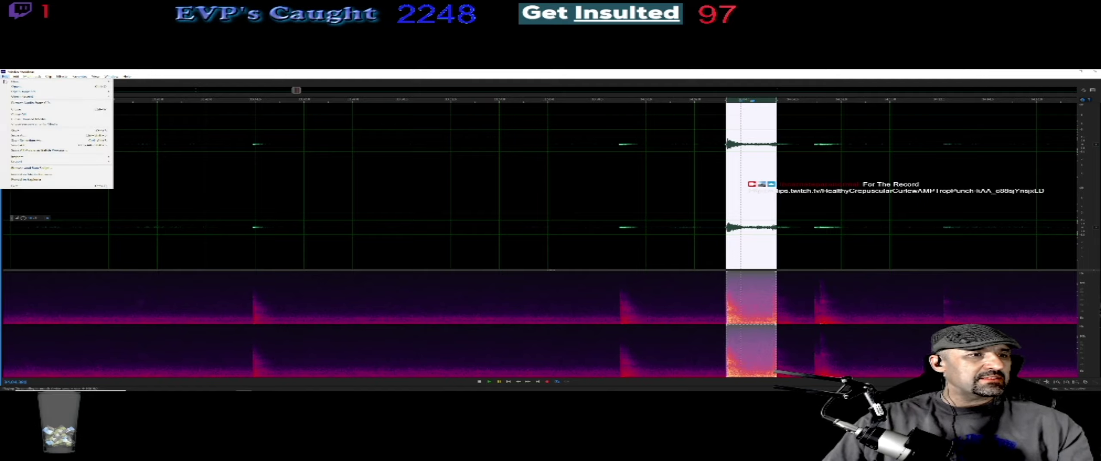
left_click(40, 141)
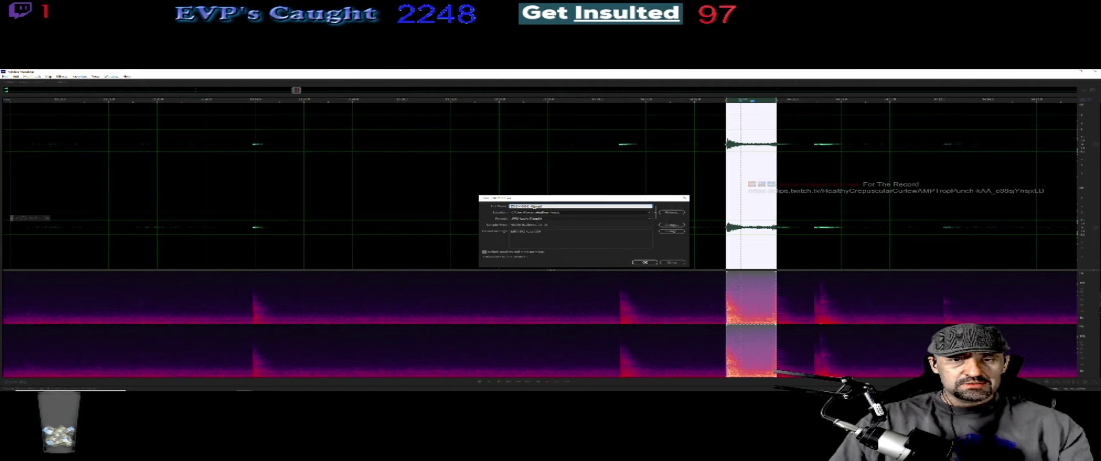
left_click(488, 209)
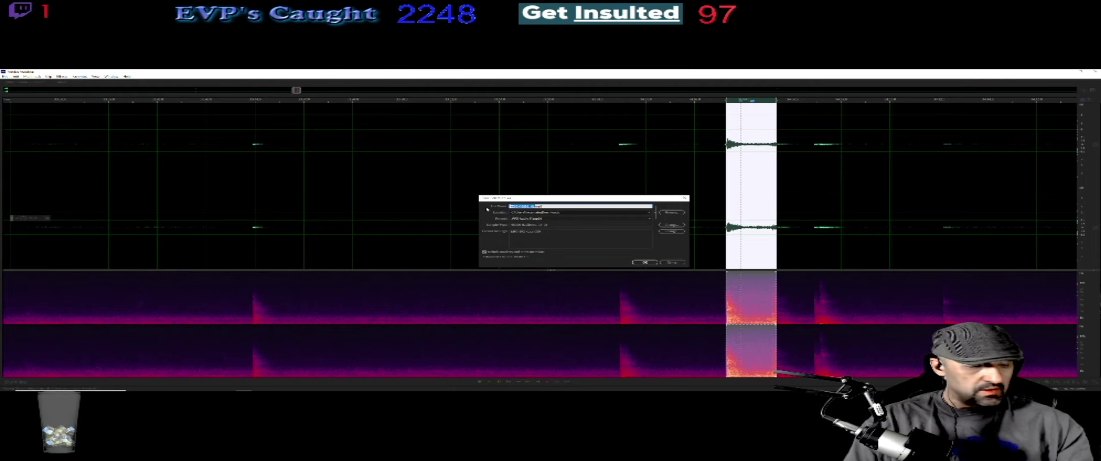
type("2249")
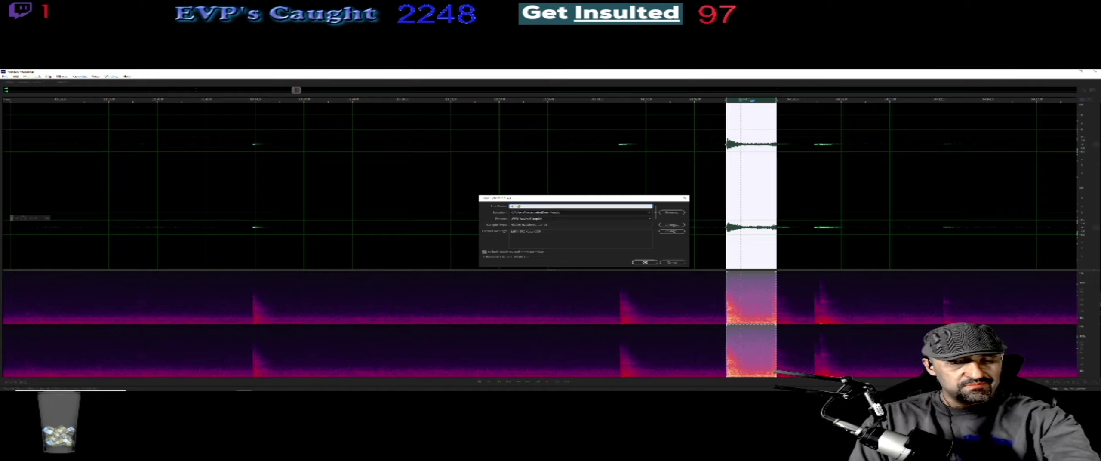
type("- ")
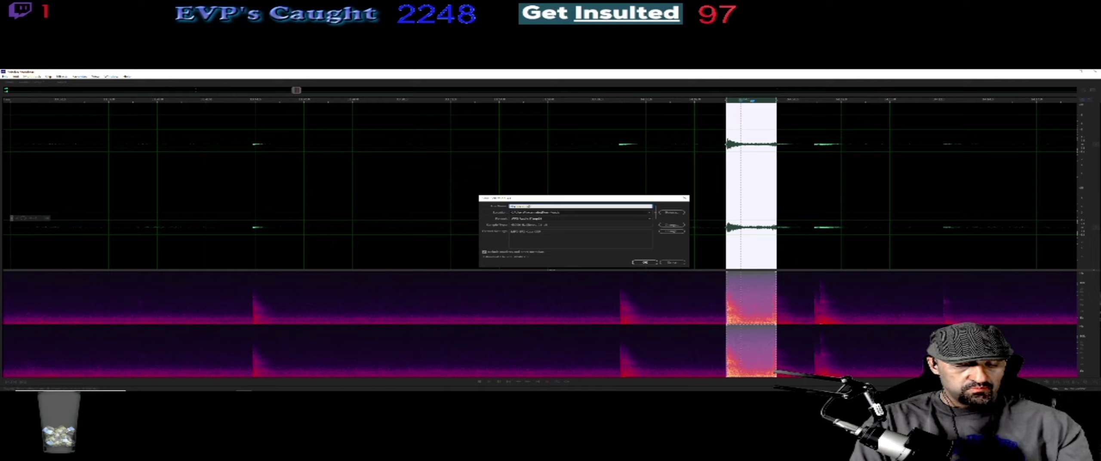
type("EV")
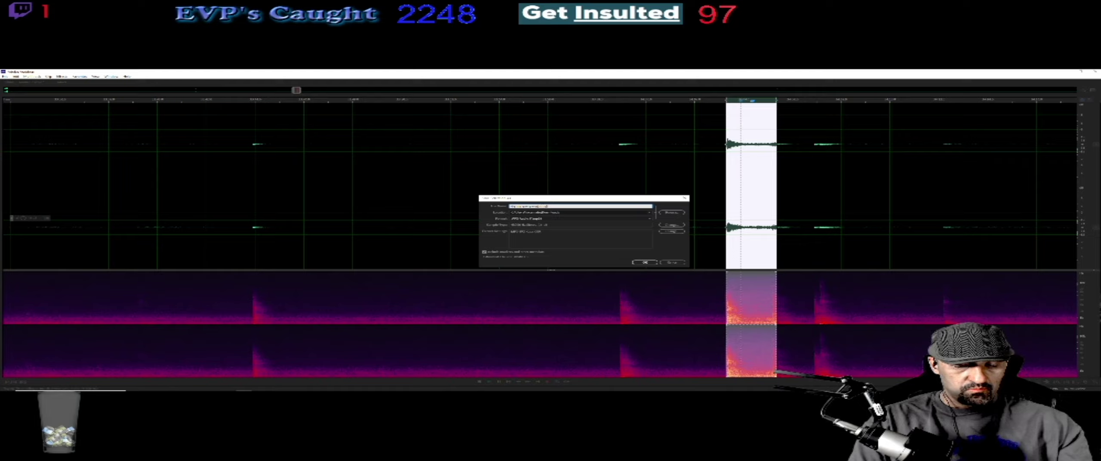
type("P")
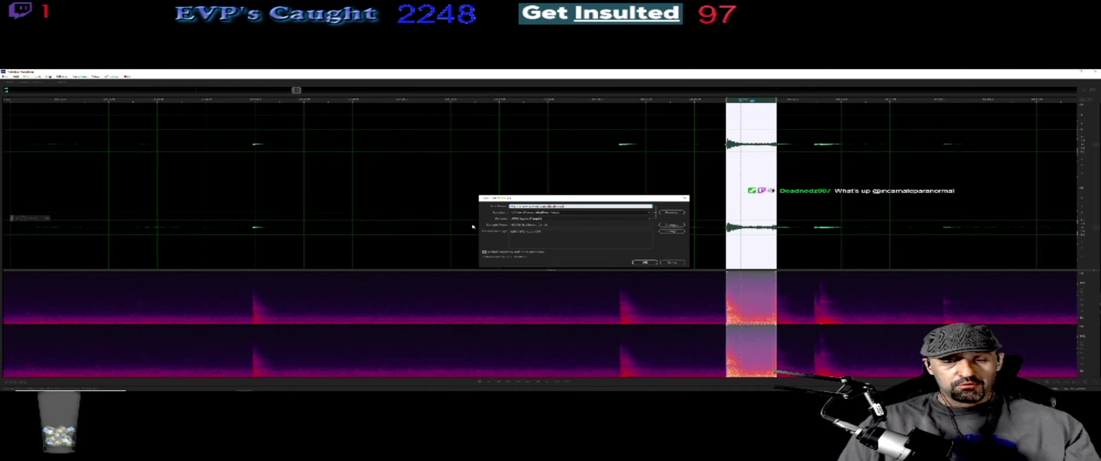
key("Return")
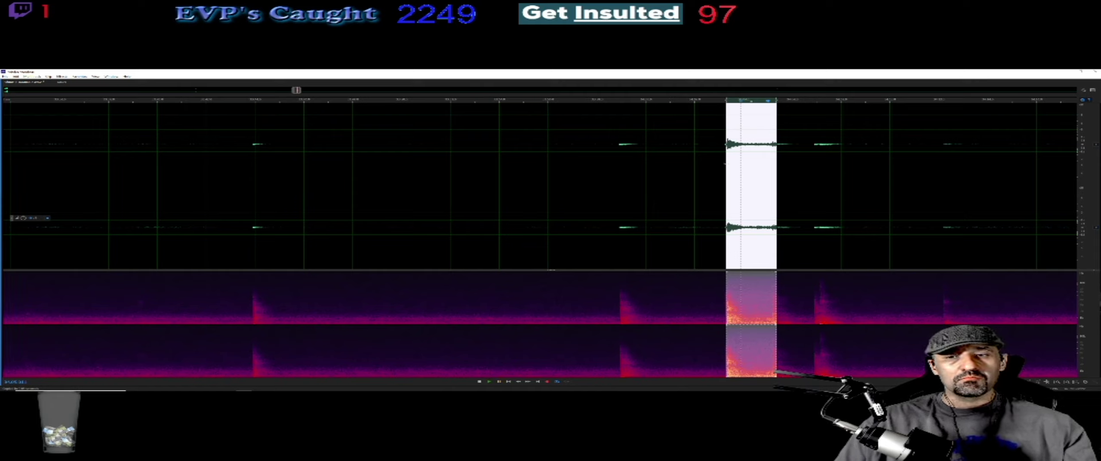
- Narrow the selection to exclude the loud onset, listen to the remainder, and replay from inside the enhanced passage
left_click_drag(726, 162, 741, 162)
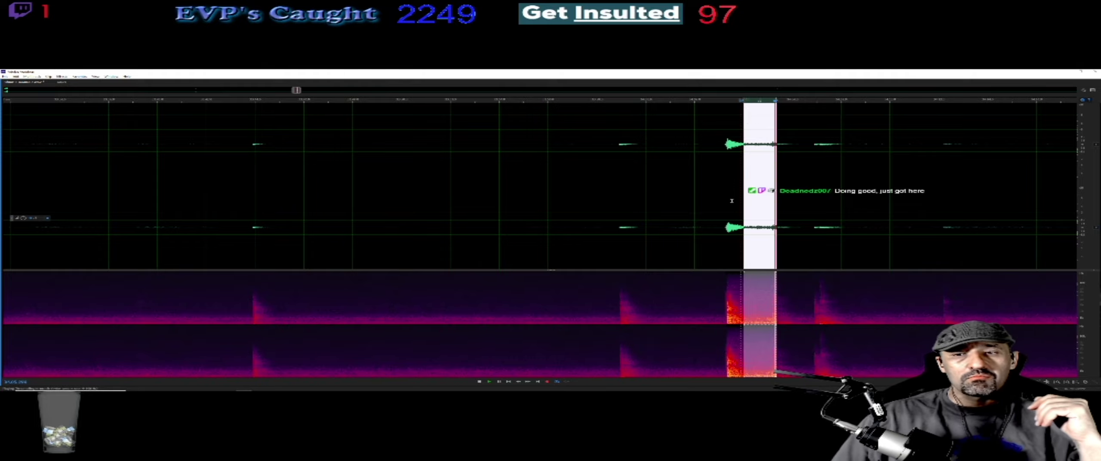
left_click(499, 383)
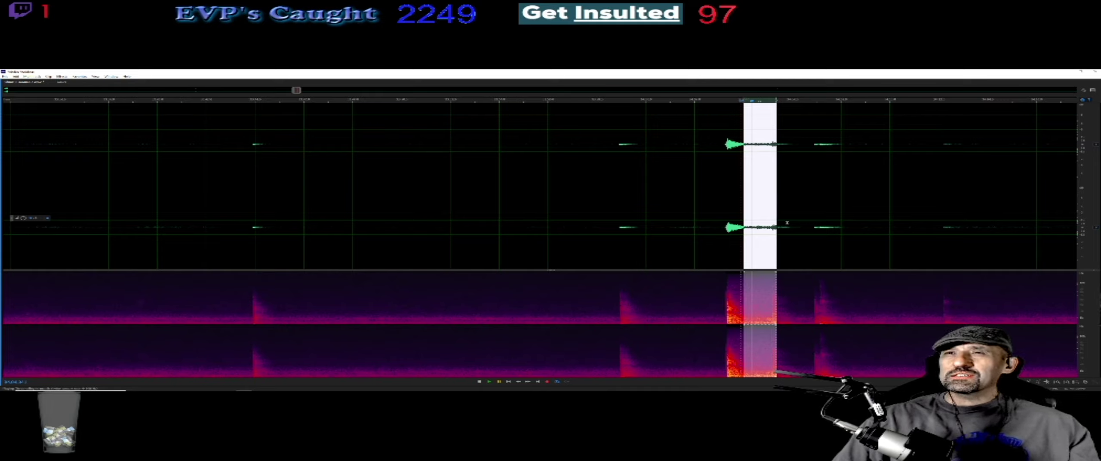
left_click(752, 223)
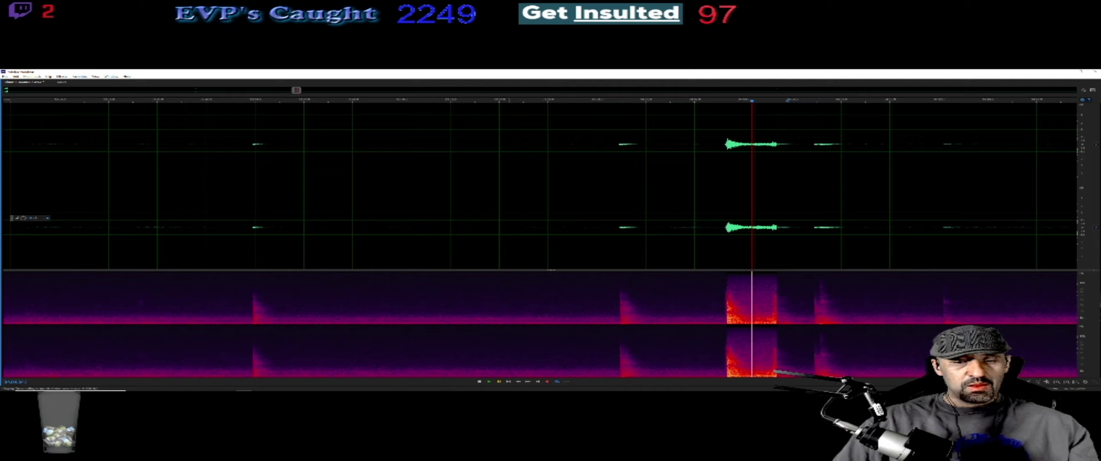
left_click(490, 382)
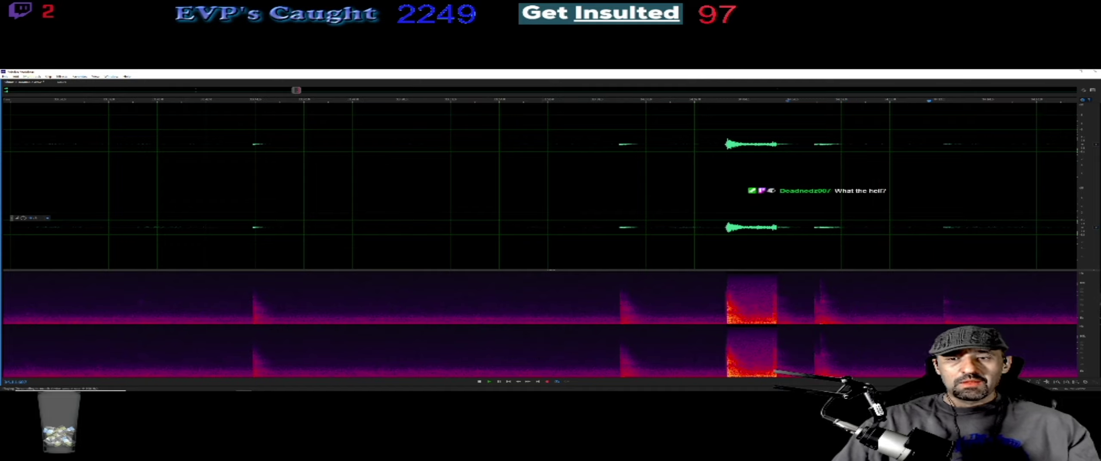
- Reselect the whole enhanced passage with its loud onset, listen to it again, and continue playback from the next spike
left_click_drag(726, 185, 778, 185)
left_click_drag(778, 131, 776, 131)
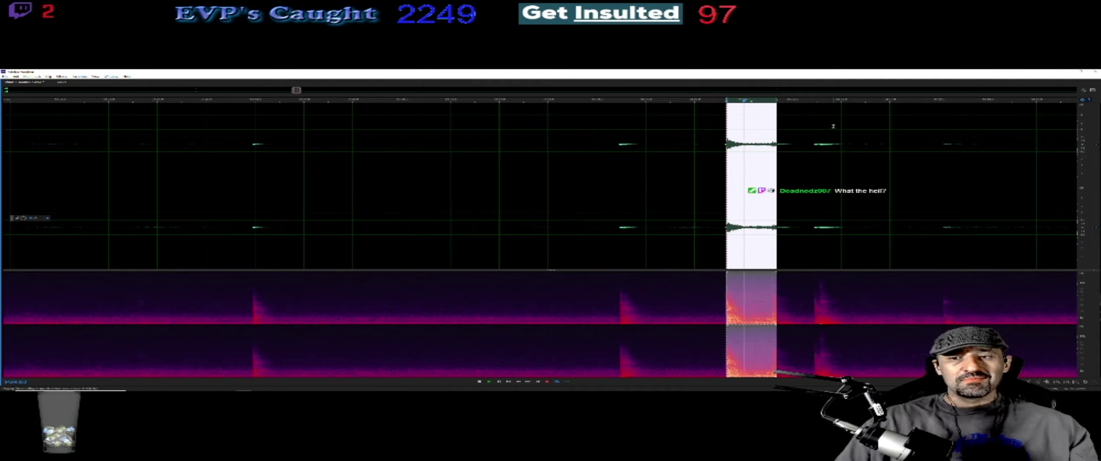
left_click(816, 132)
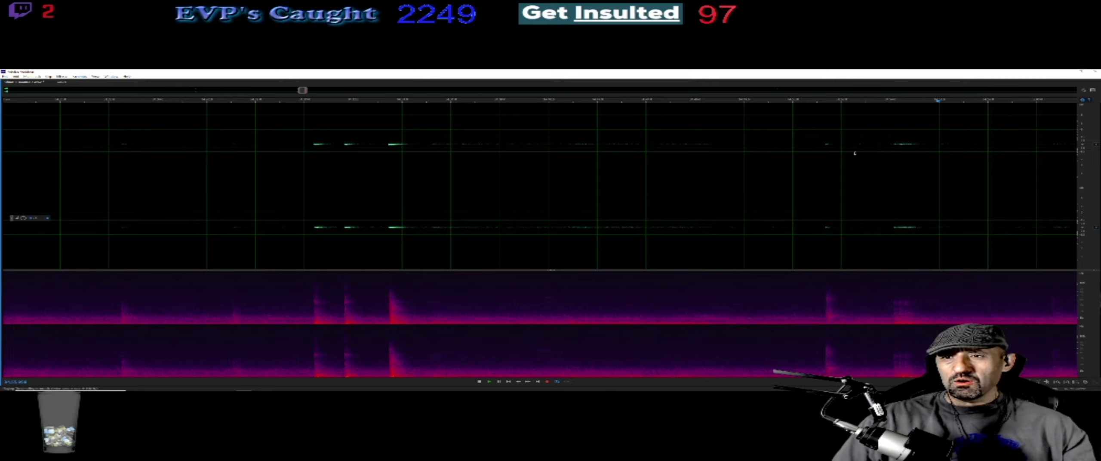
- Replay the short sound near the end of the visible stretch, select it for closer listening, and continue playback past it
left_click(890, 102)
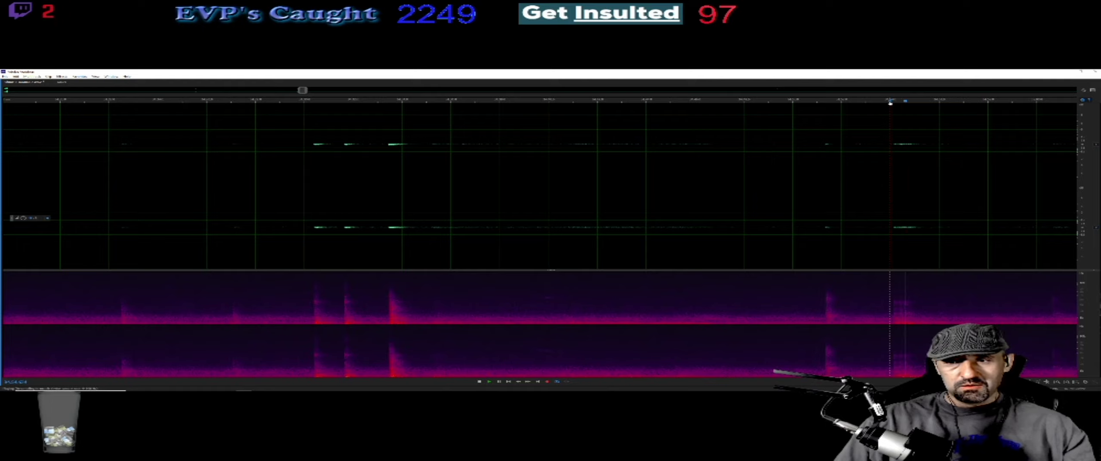
left_click_drag(886, 245, 920, 245)
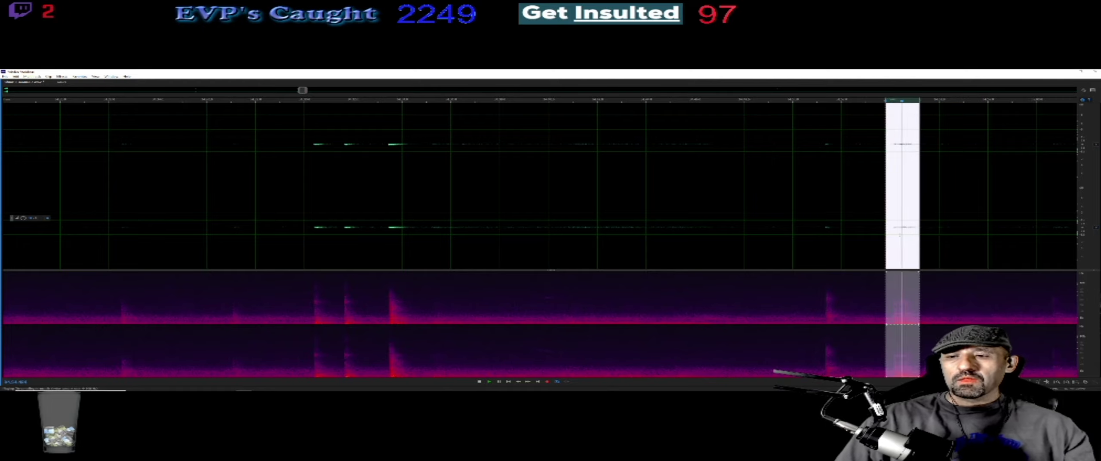
left_click(945, 219)
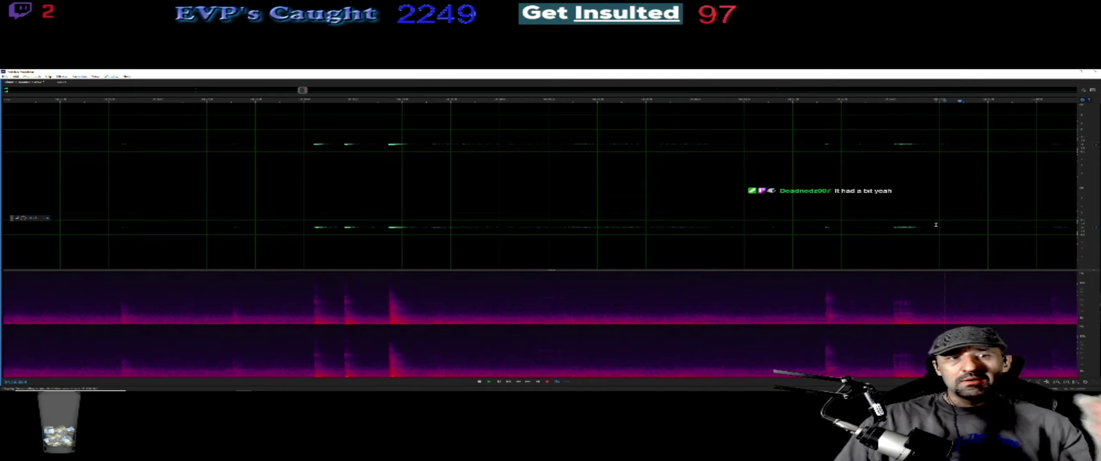
scroll(934, 225, "down", 4)
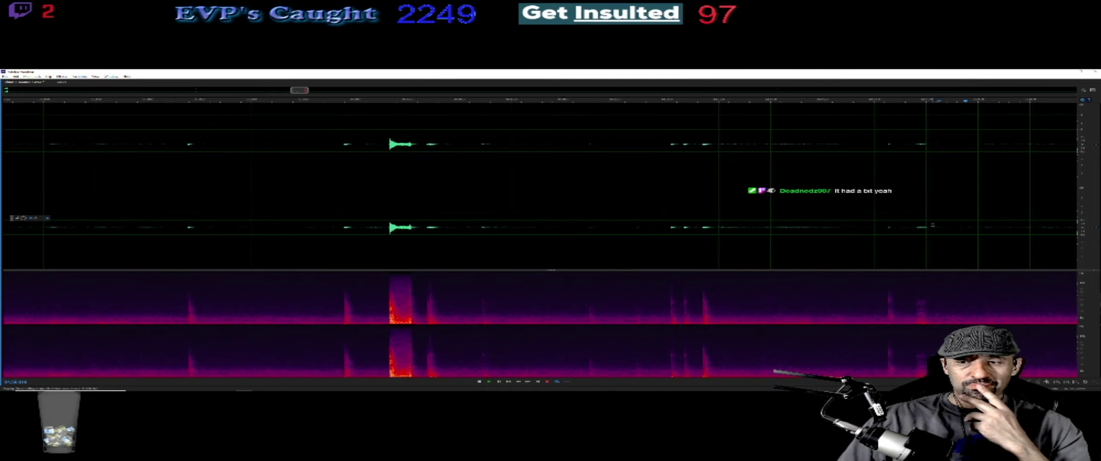
key("space")
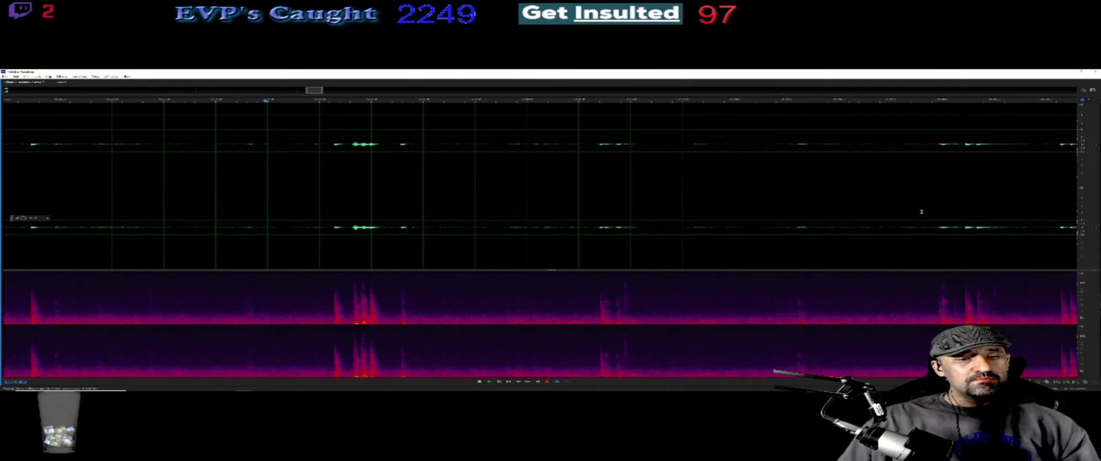
- Replay the faint sound shortly before the loudest burst cluster several times
left_click(253, 102)
left_click(246, 102)
left_click(244, 101)
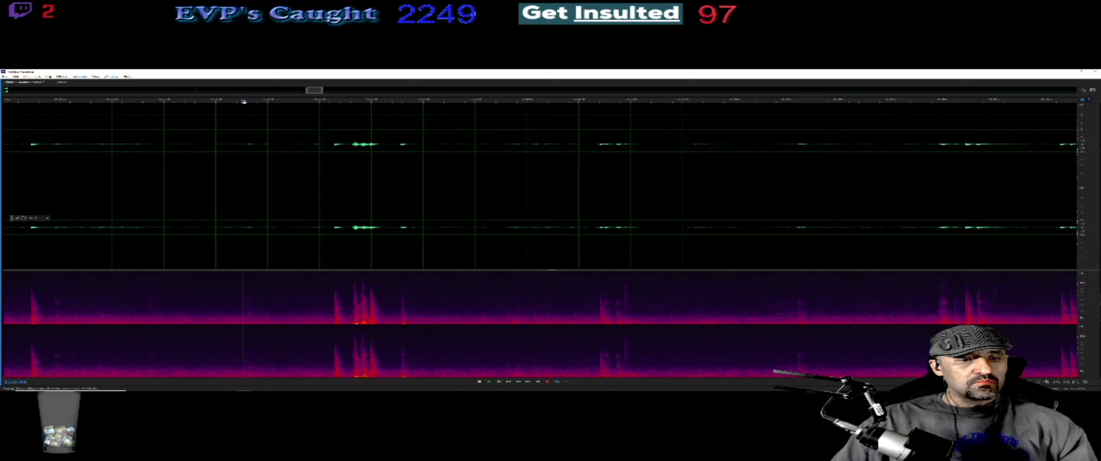
left_click(243, 101)
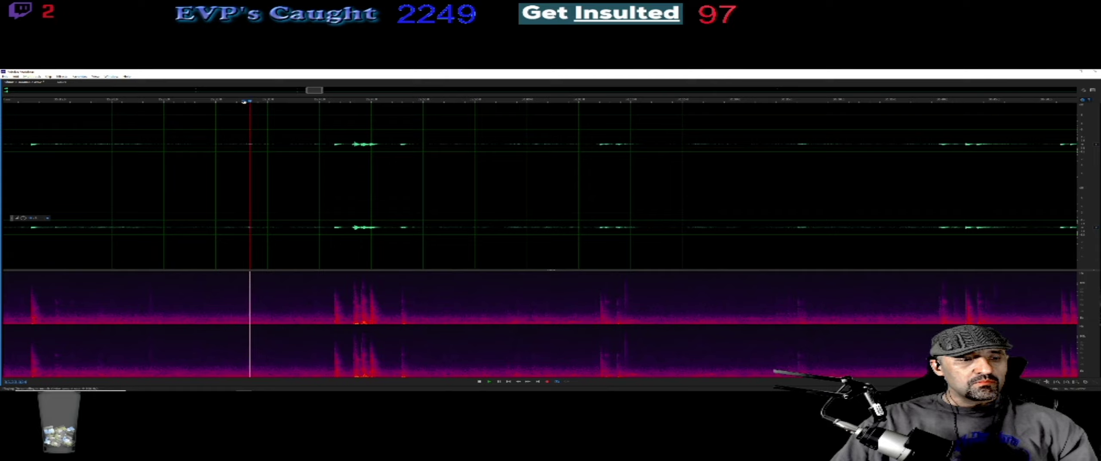
left_click(243, 101)
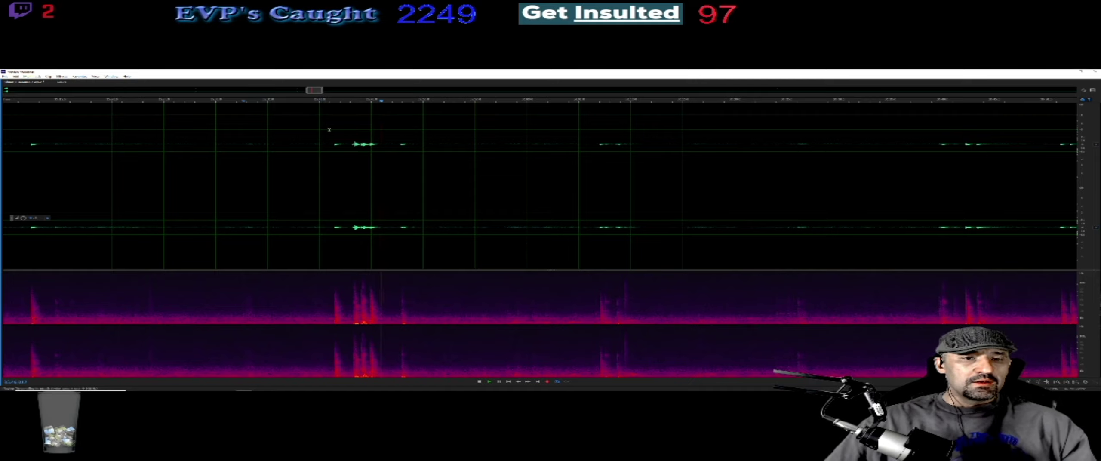
- Replay the loudest burst cluster, select it for closer listening, clear the selection, and continue listening through the recording
left_click(350, 129)
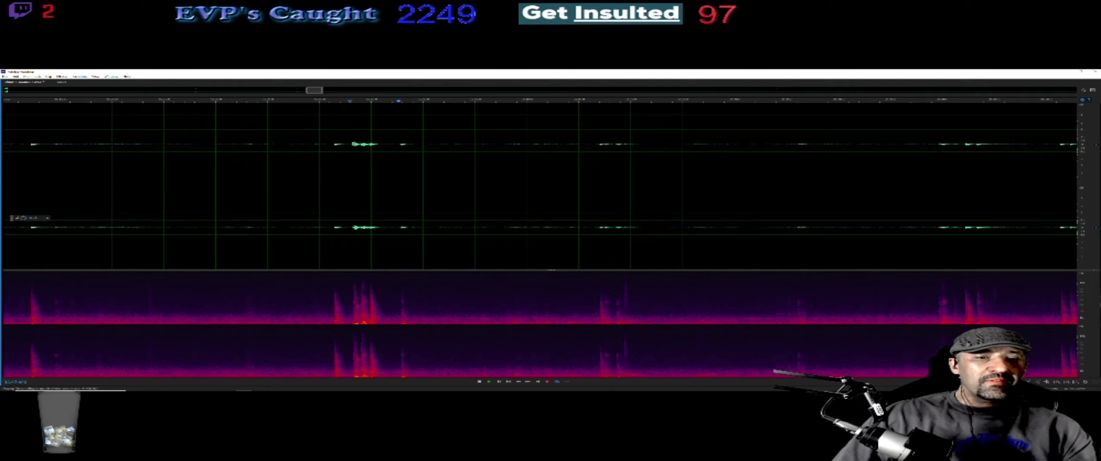
left_click_drag(353, 144, 379, 144)
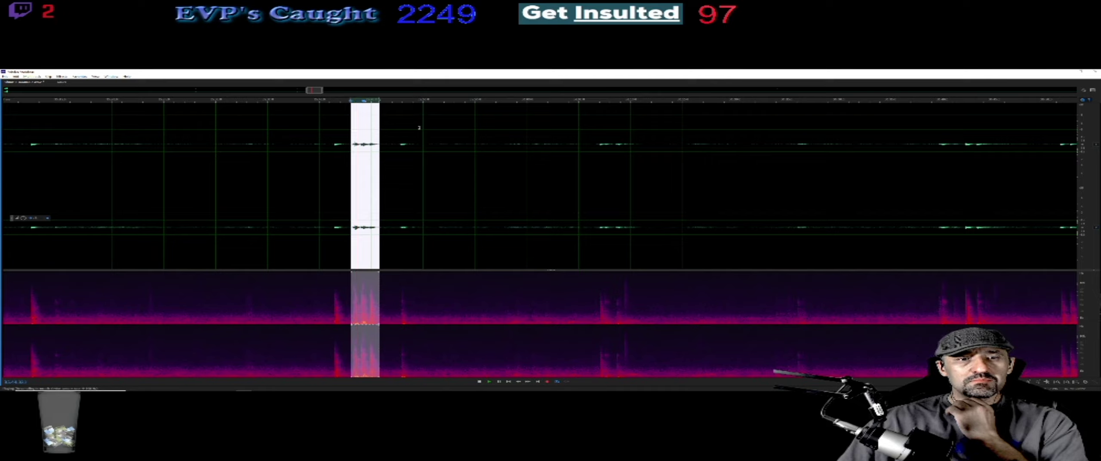
key("ctrl+shift+a")
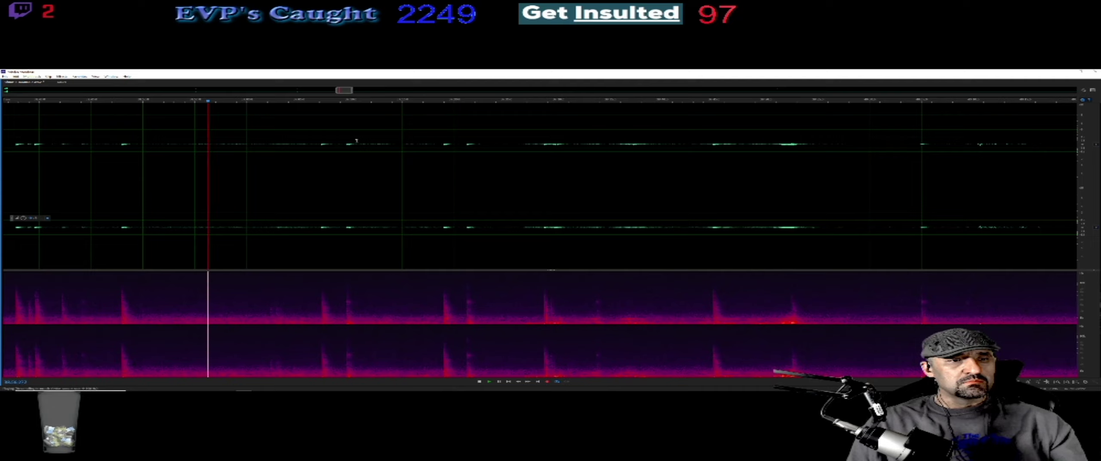
key("space")
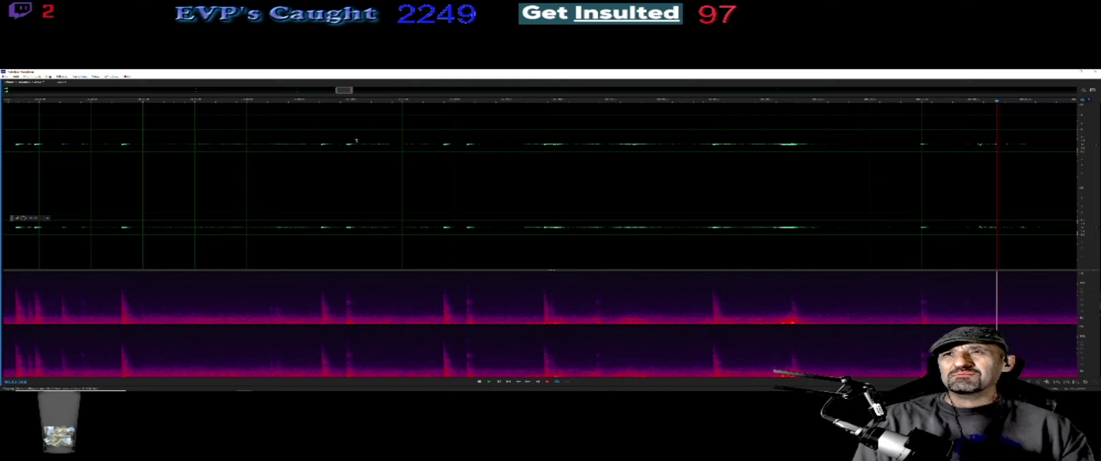
key("space")
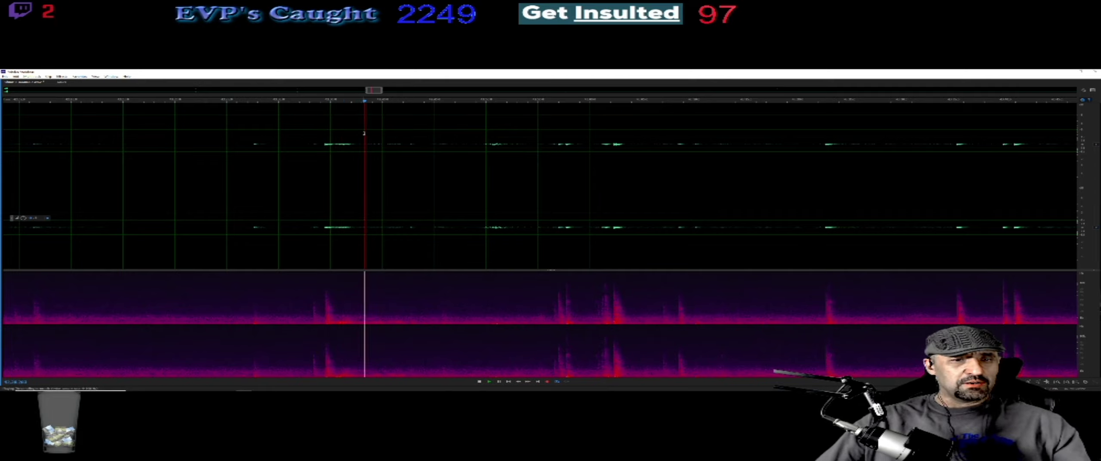
- Replay the passage directly after the nearby spike, select it for closer listening, play it, and continue playback beyond it
left_click(341, 102)
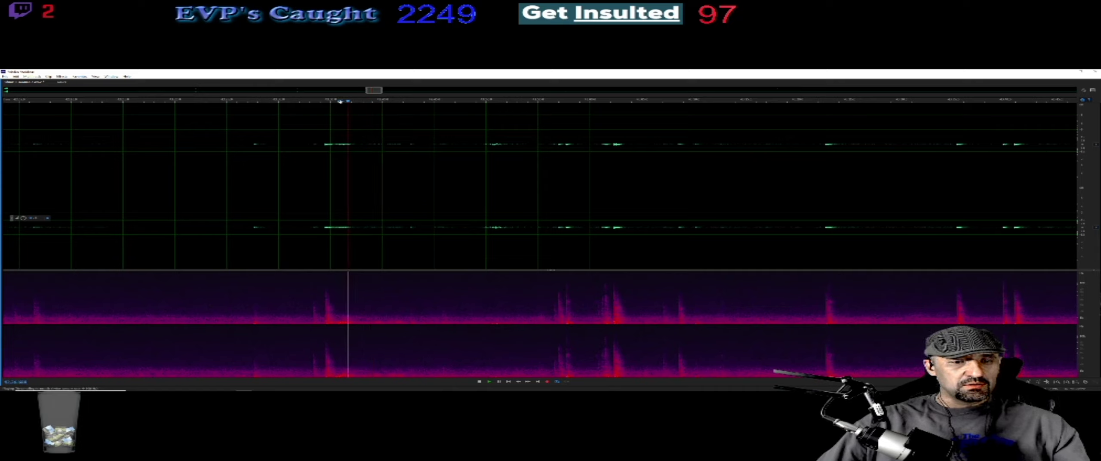
left_click_drag(340, 180, 354, 185)
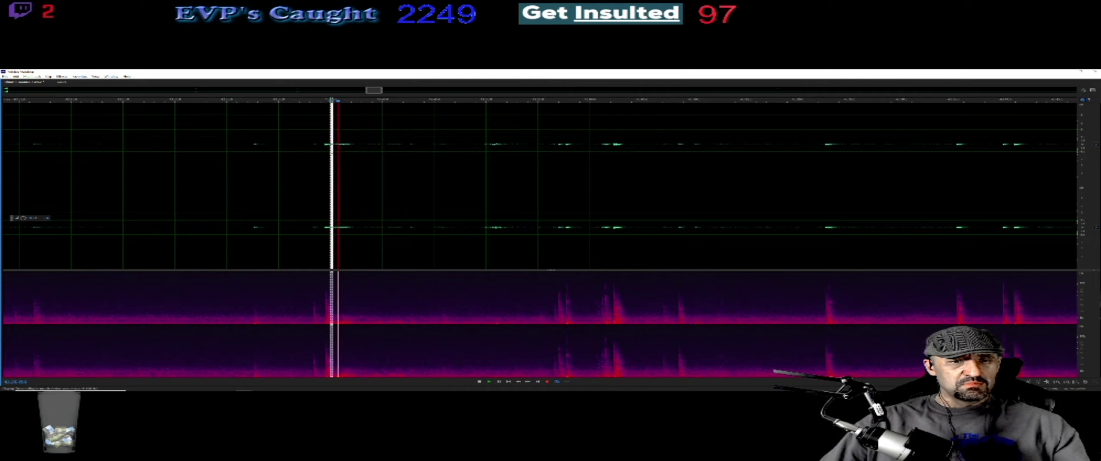
left_click_drag(333, 156, 343, 155)
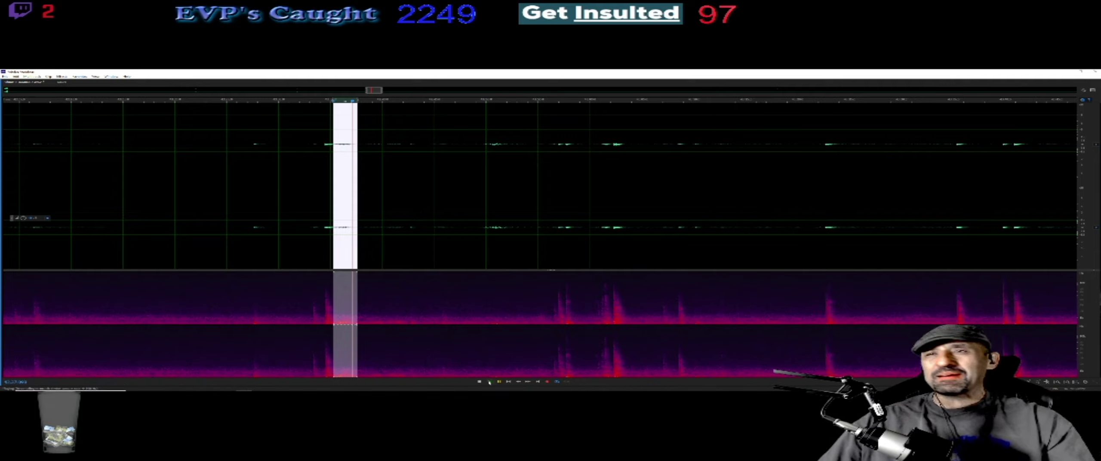
left_click(489, 382)
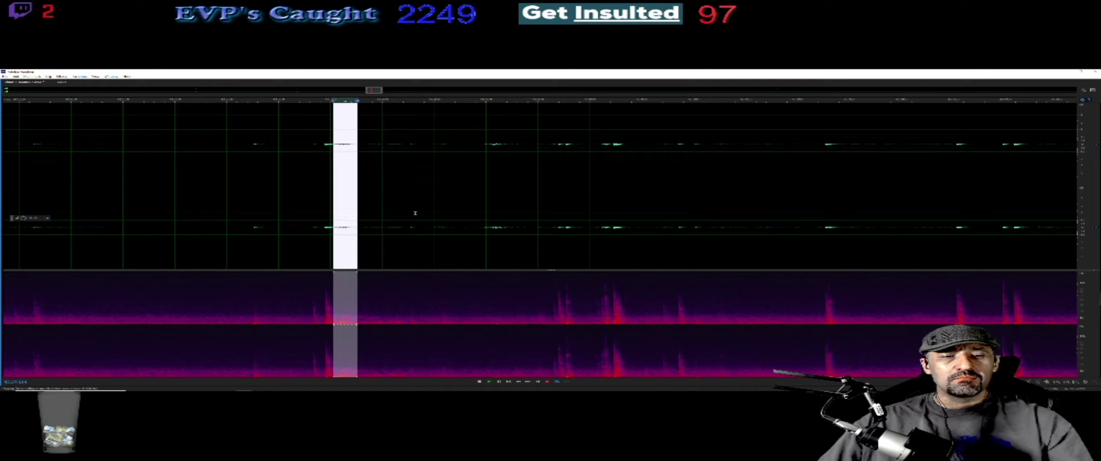
left_click(387, 204)
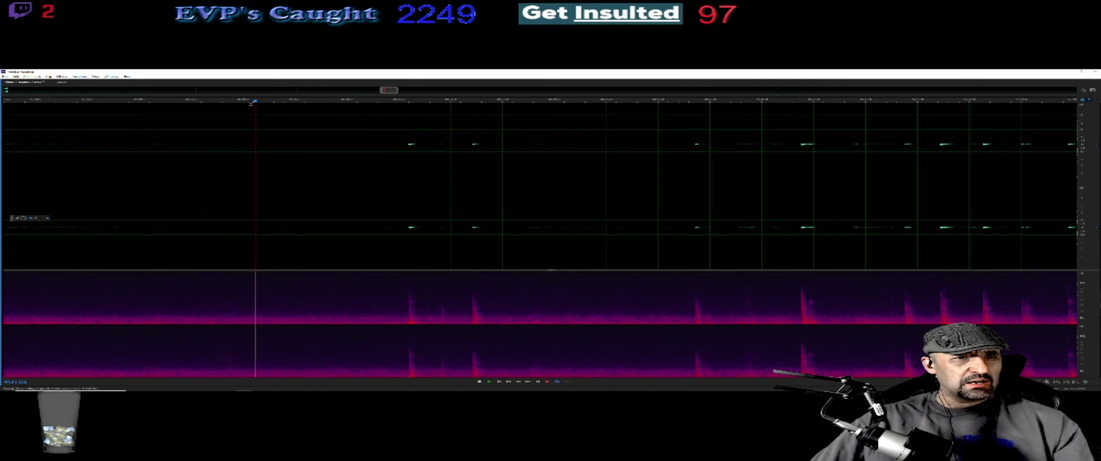
- Select the quiet passage just replayed, boost its volume, listen to the boosted audio, and continue playback past it
left_click(216, 101)
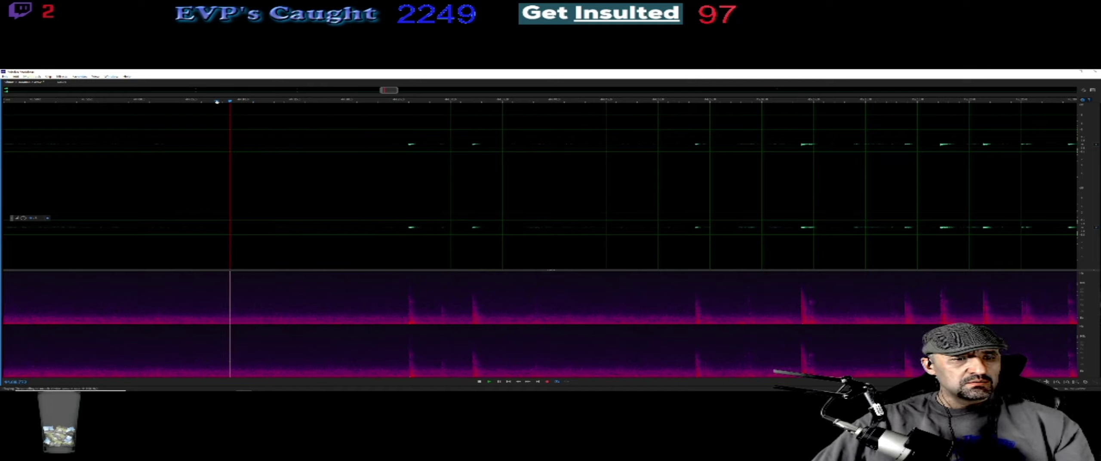
left_click_drag(226, 245, 253, 243)
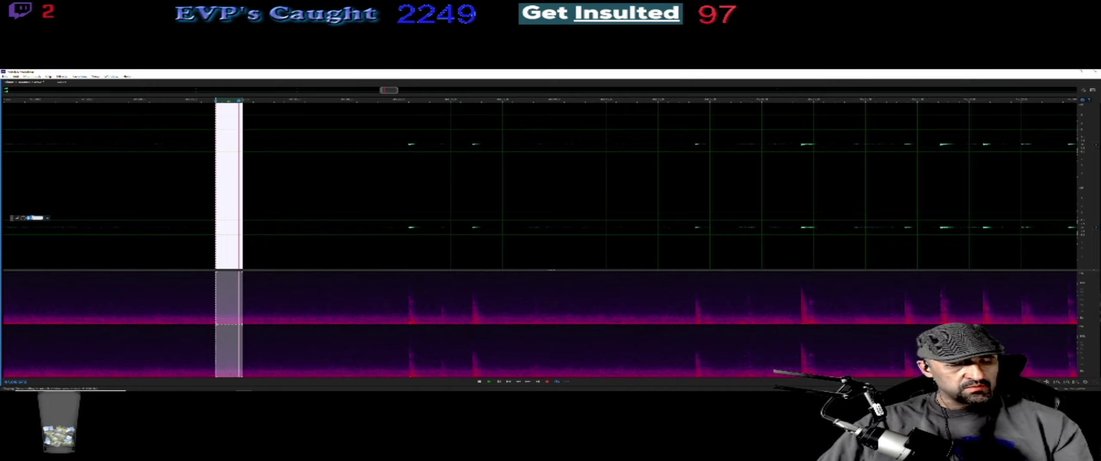
key("Return")
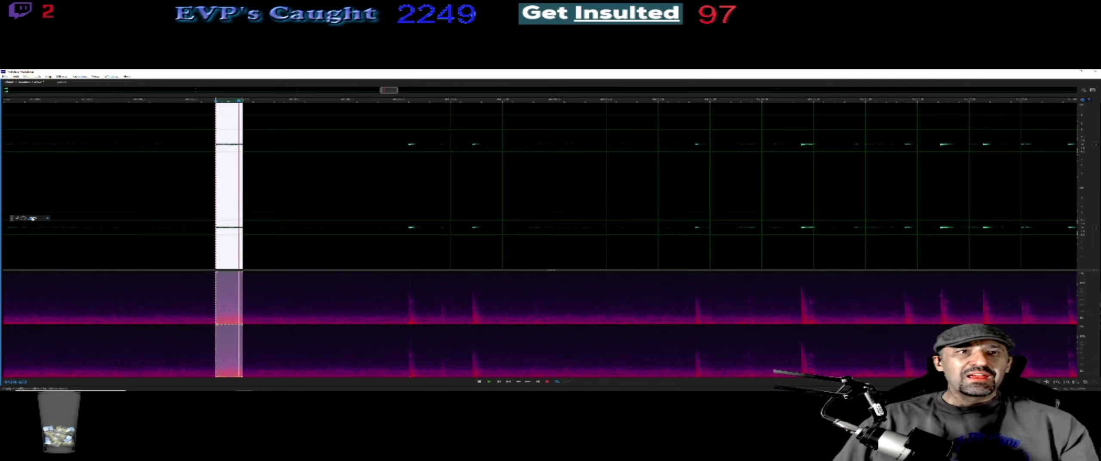
key("space")
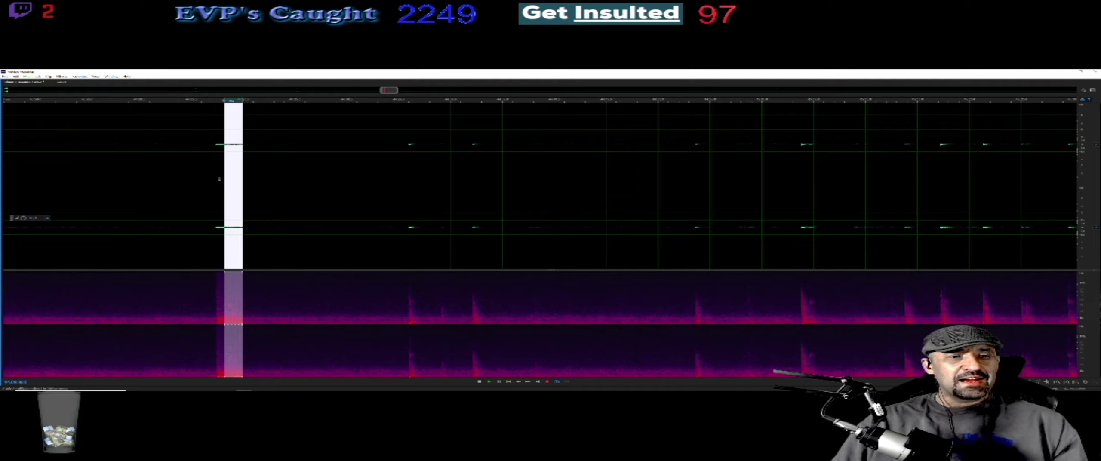
left_click(253, 147)
key("space")
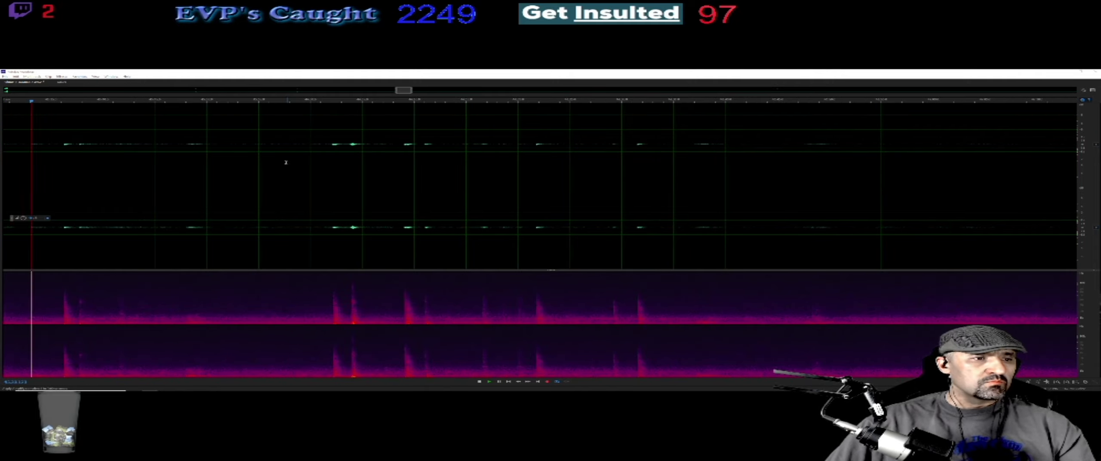
- Go back in the recording and replay the stretch of faint sounds among the earlier spikes
left_click(9, 102)
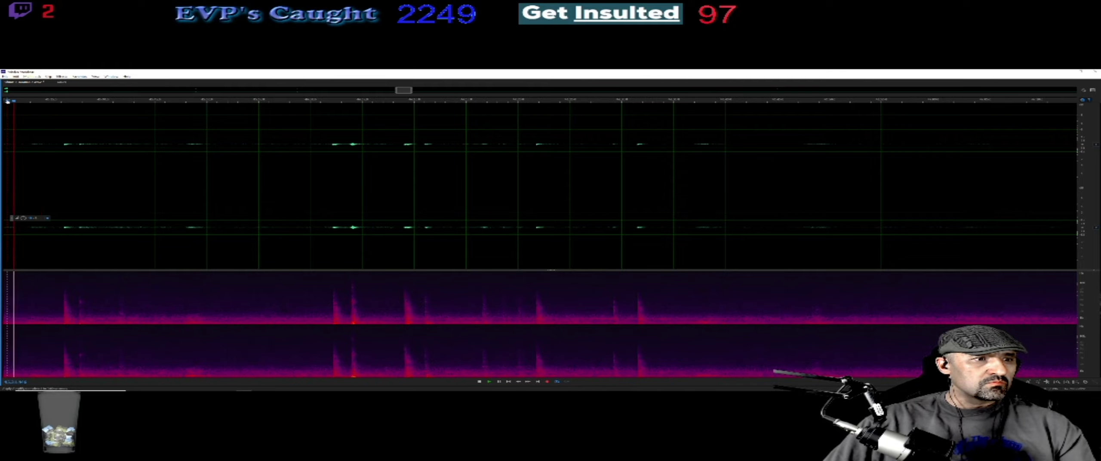
scroll(254, 109, "left", 3)
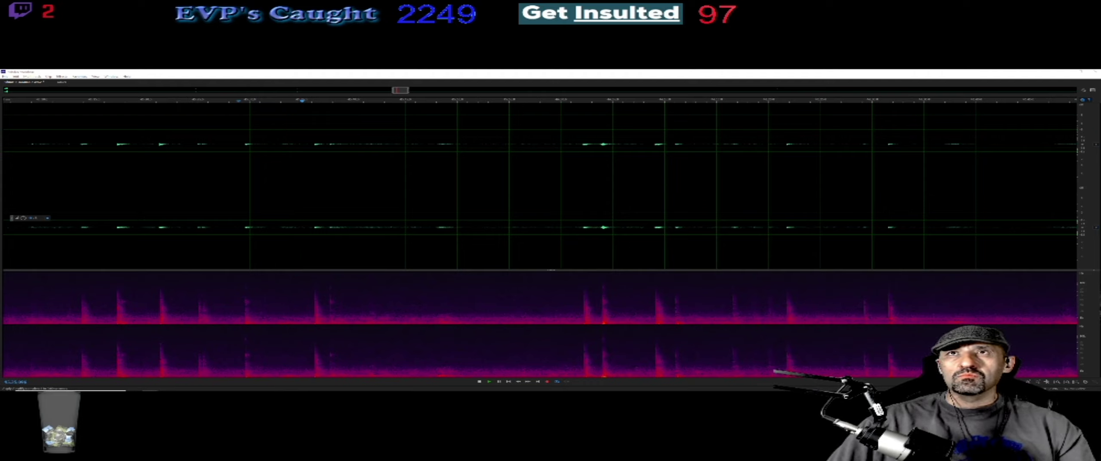
left_click(194, 102)
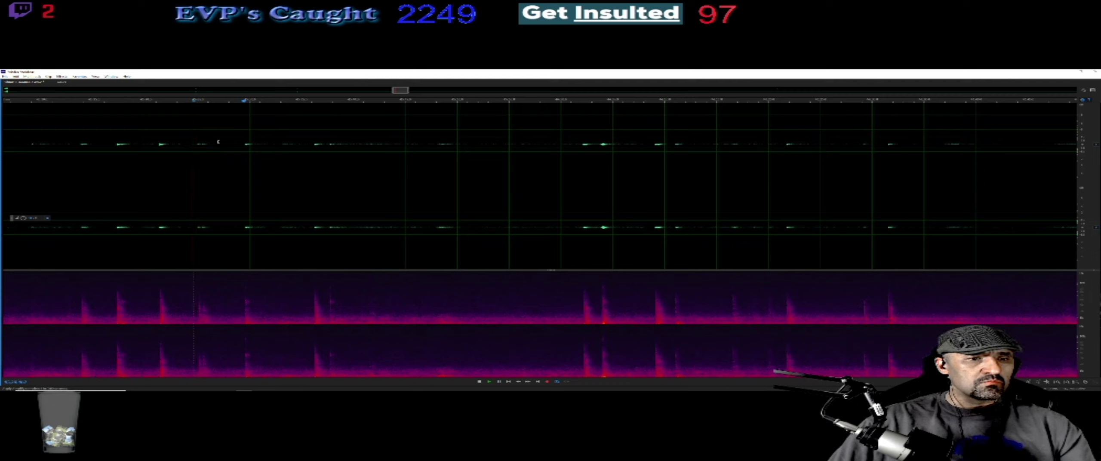
- Select the faint passage directly after the short spike, boost its volume, and listen to the boosted audio
mouse_move(249, 144)
left_mouse_down()
mouse_move(279, 144)
mouse_move(255, 144)
left_mouse_up()
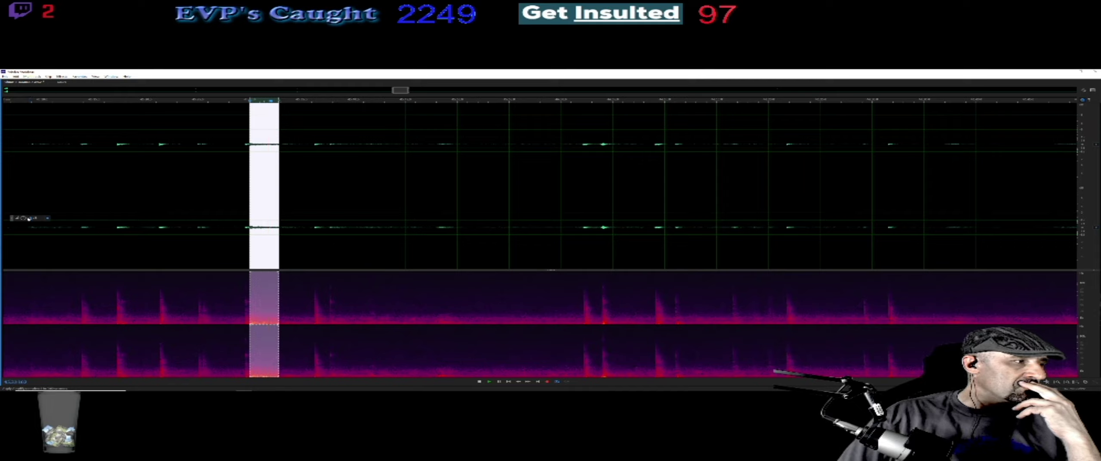
key("space")
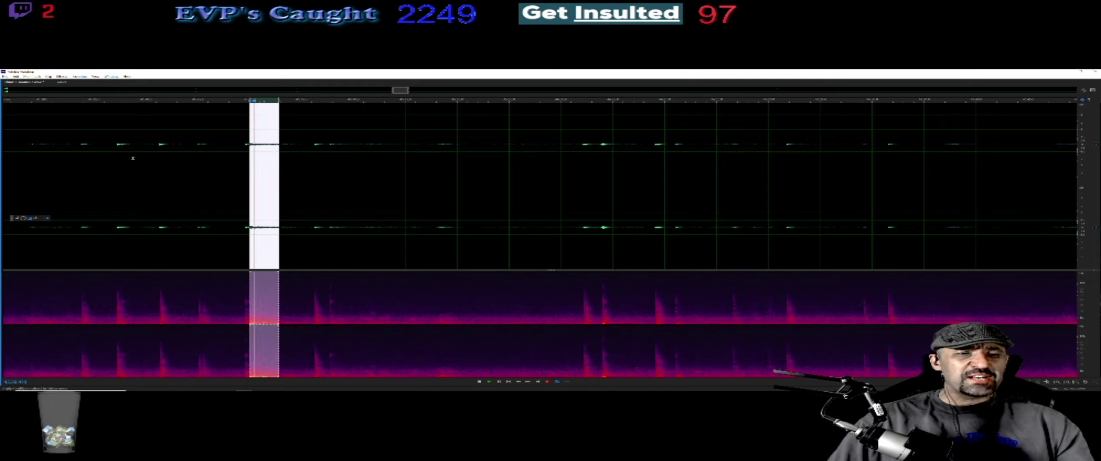
key("ctrl+z")
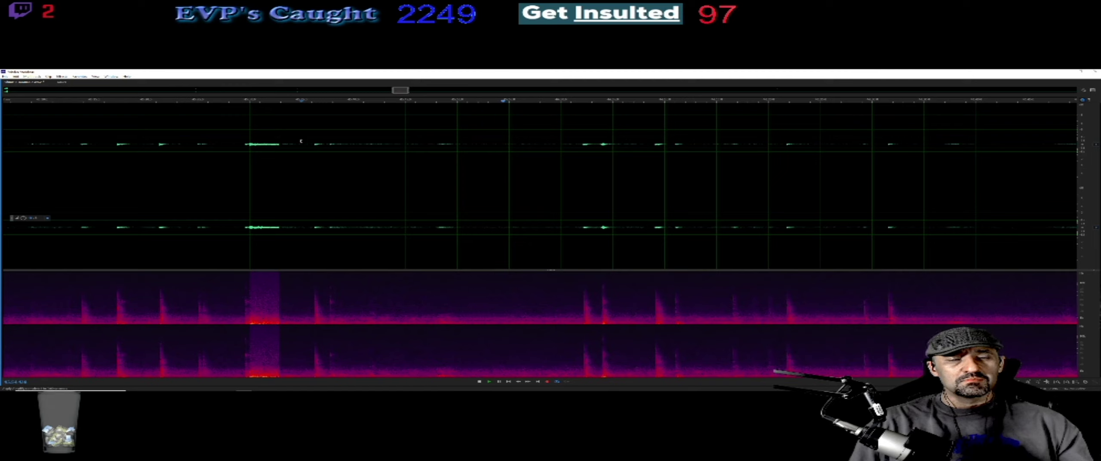
- Continue playback past the boosted passage and listen through the next stretch of the recording with more of the timeline in view
key("space")
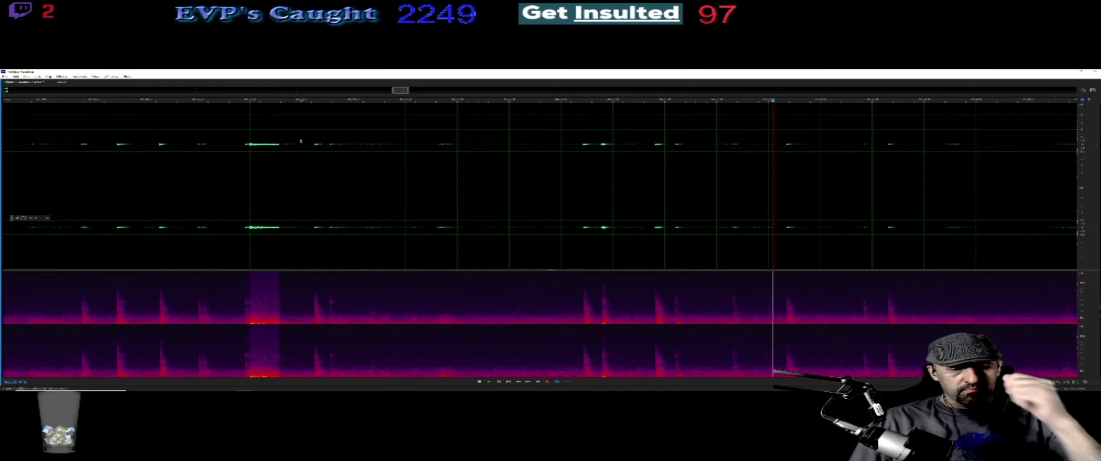
key("space")
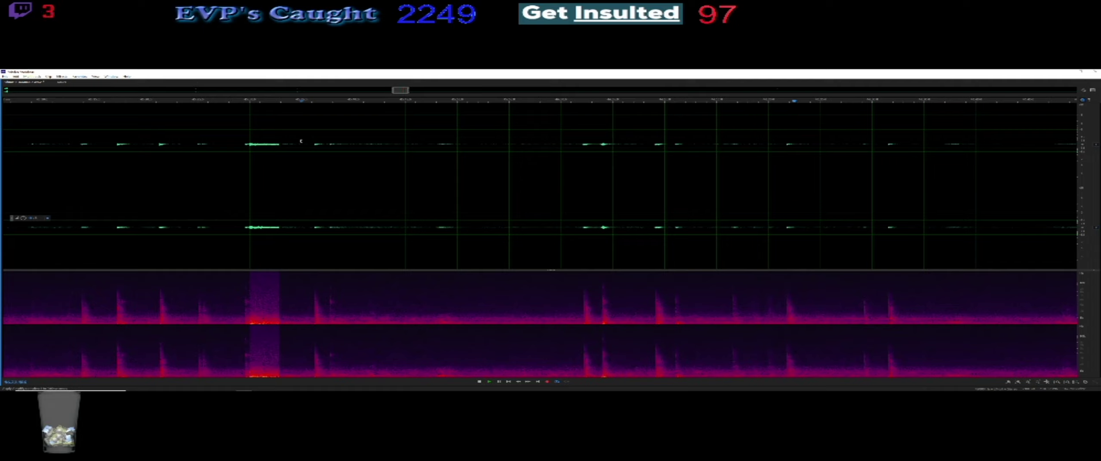
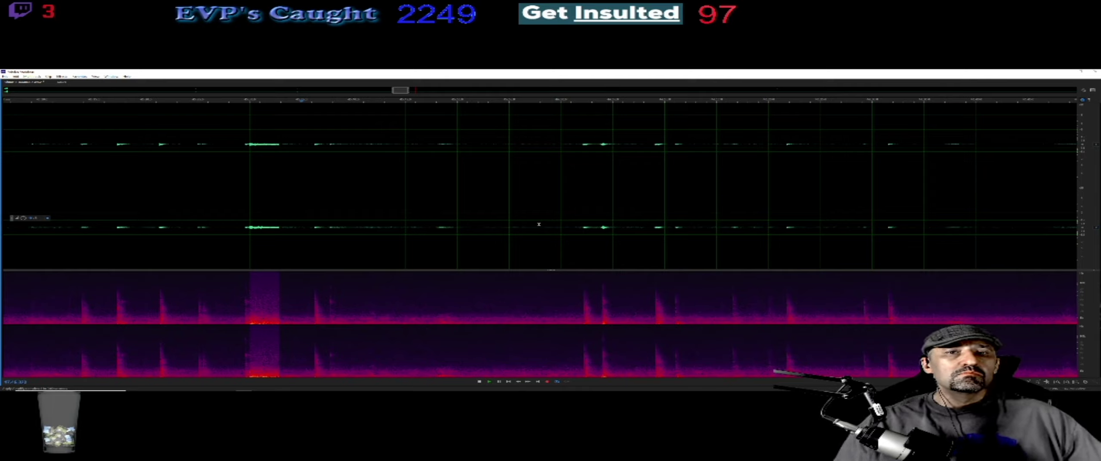
left_click(536, 224)
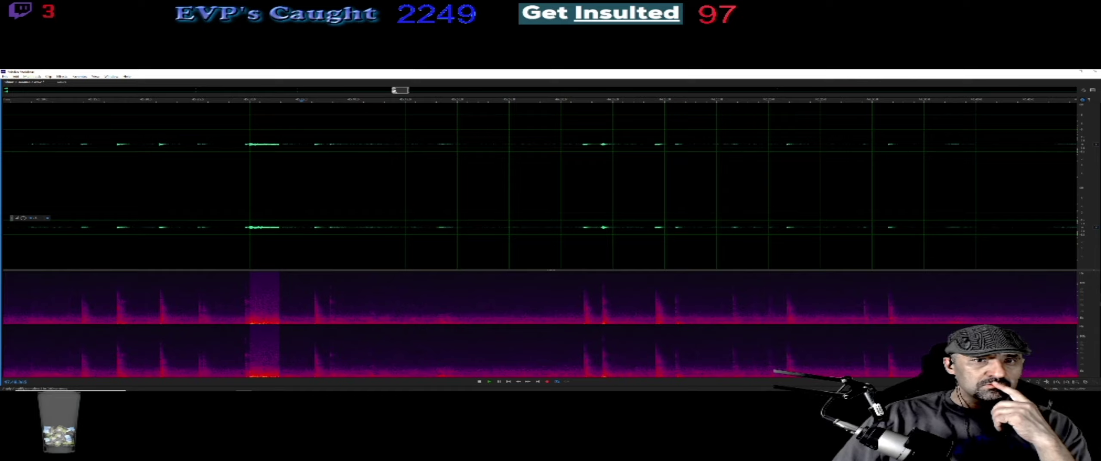
scroll(271, 147, "right", 5)
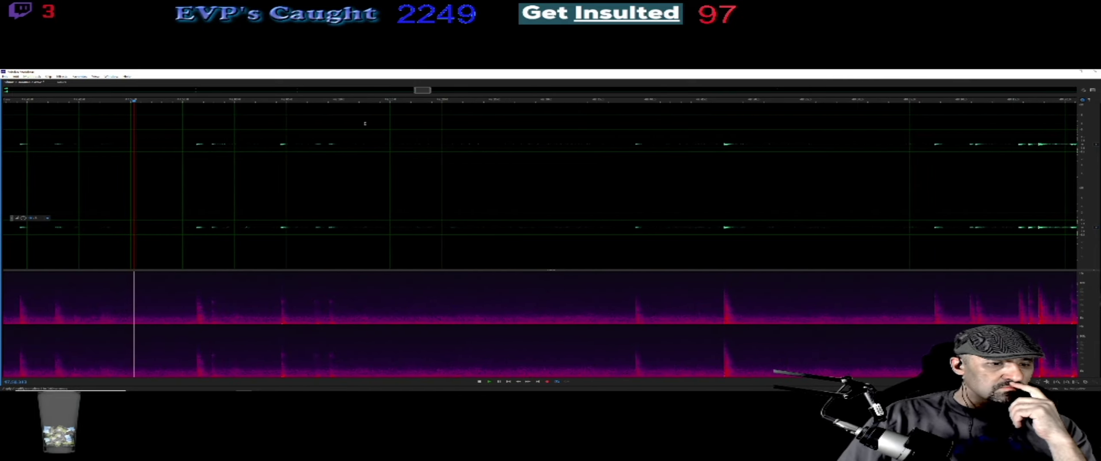
scroll(270, 148, "down", 2)
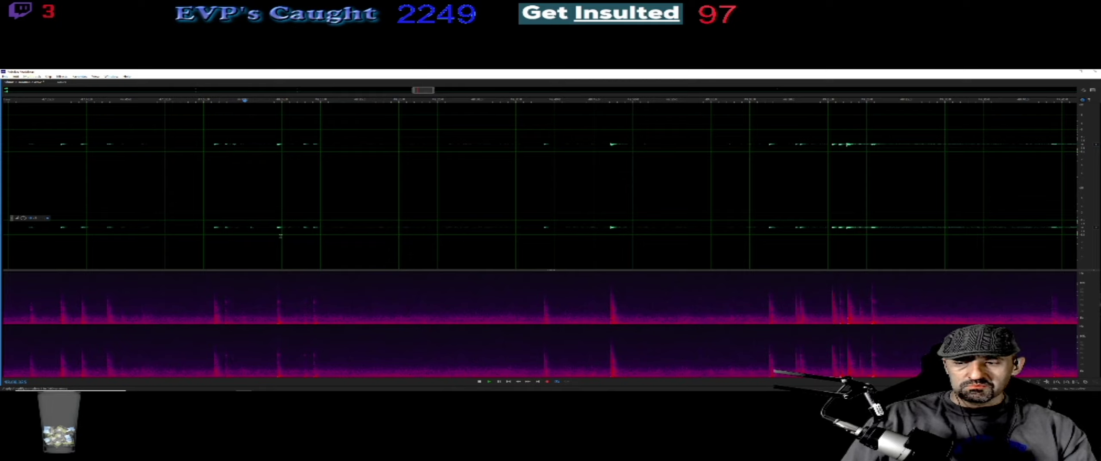
mouse_move(359, 392)
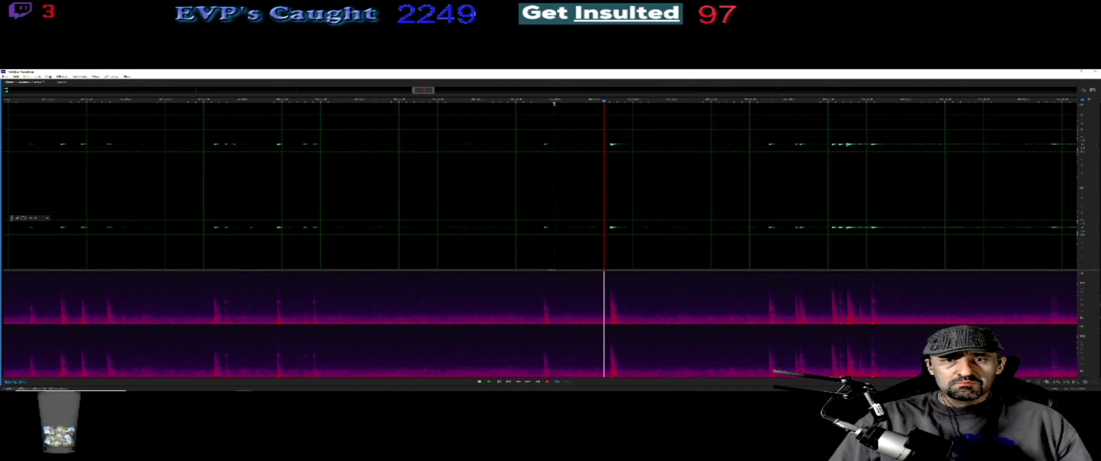
- Replay the quiet stretch just before the tall isolated spike, select that passage up to the spike, and listen to it
key("space")
key("space")
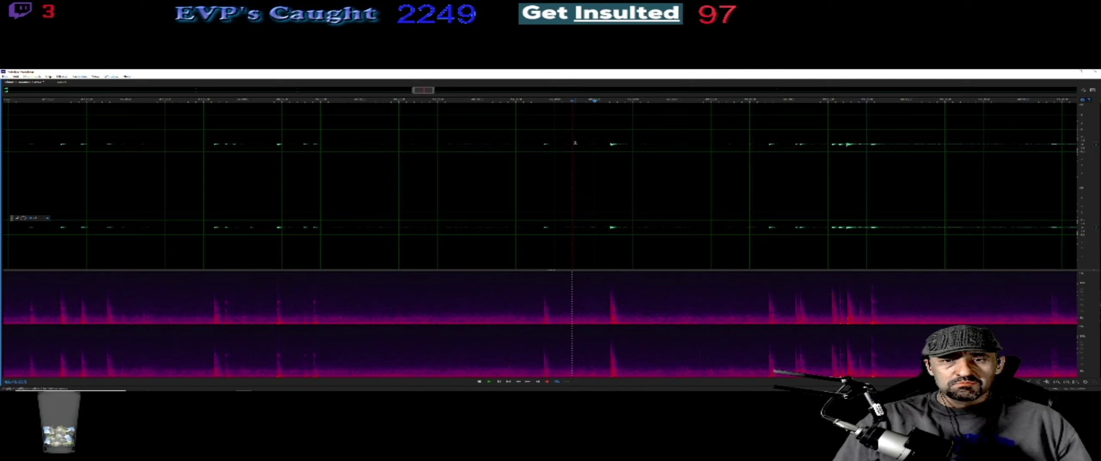
left_click_drag(576, 142, 608, 132)
key("space")
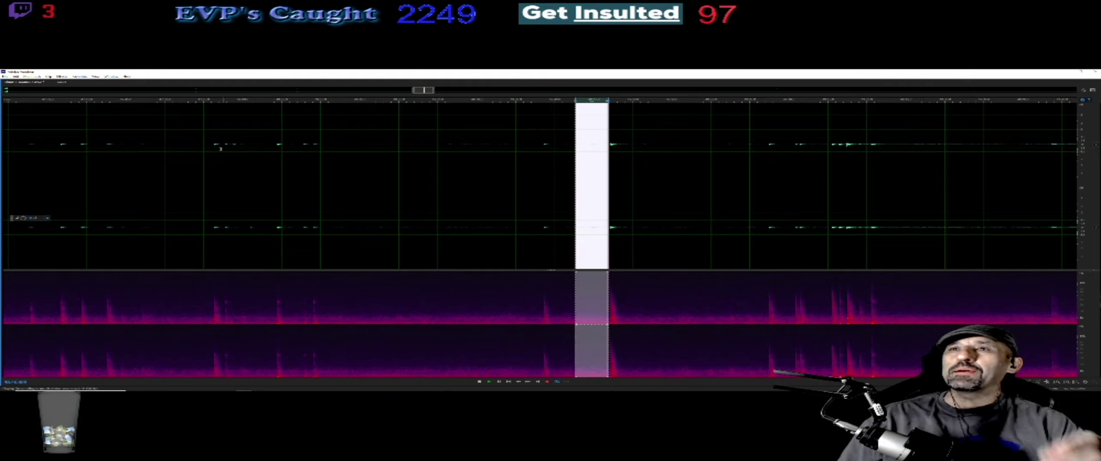
key("space")
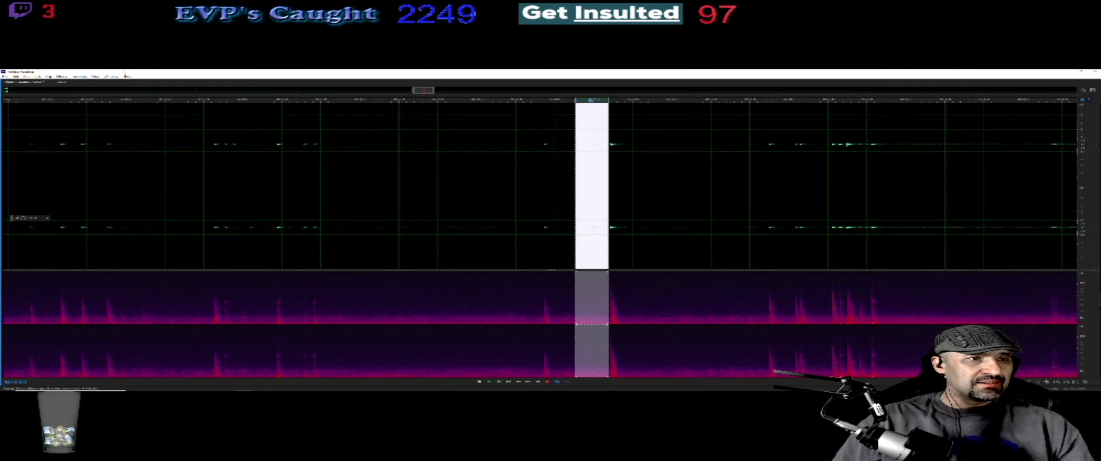
- Apply the Vocal Enhancer with Low Tones twice to the selected quiet passage and boost its volume
left_click(68, 76)
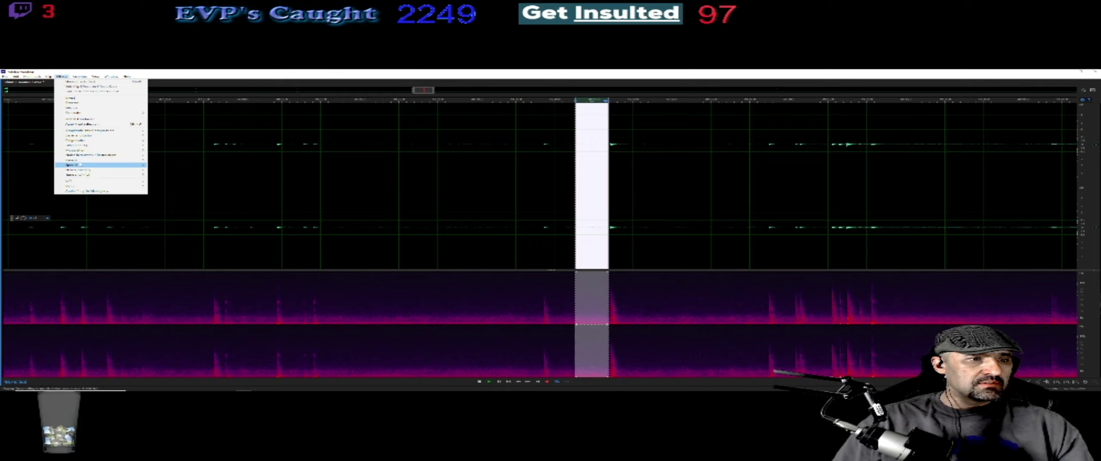
mouse_move(80, 166)
left_click(171, 194)
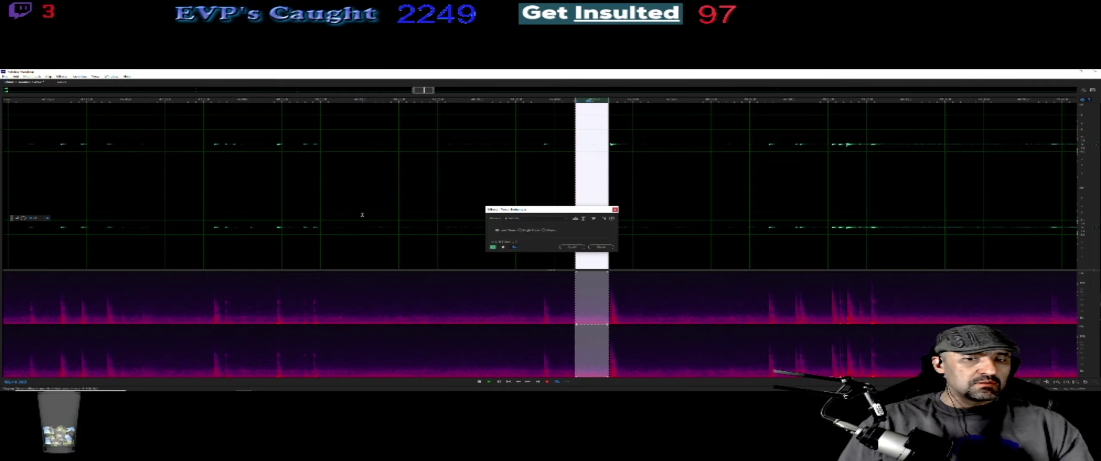
left_click(572, 247)
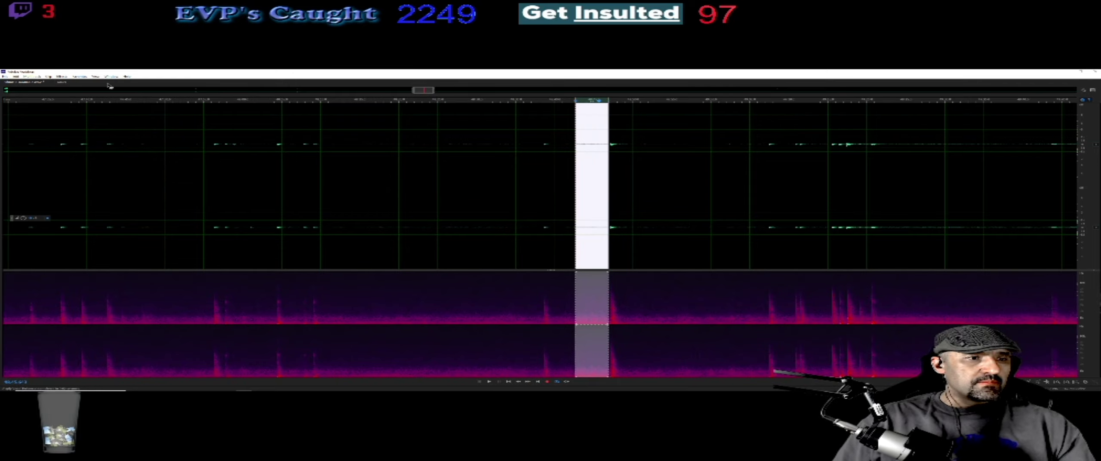
left_click(62, 76)
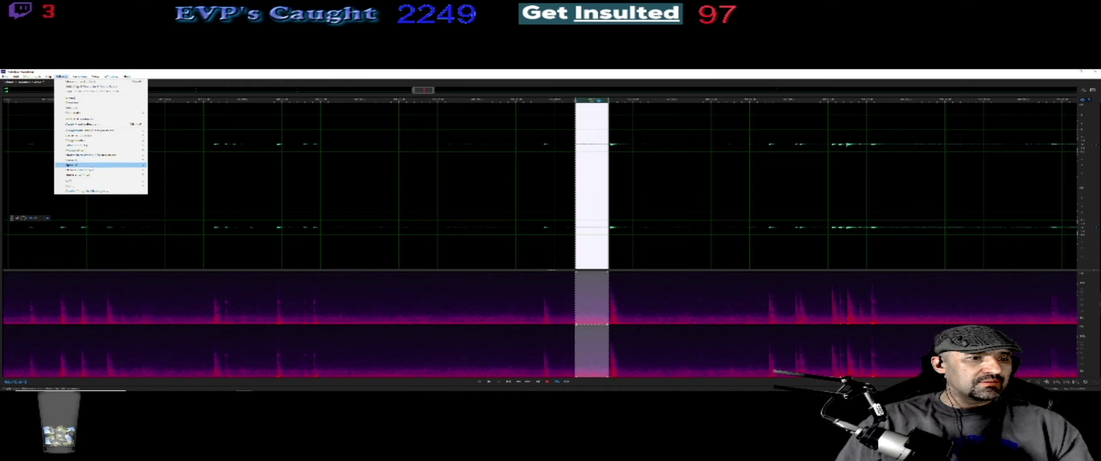
mouse_move(79, 165)
left_click(171, 194)
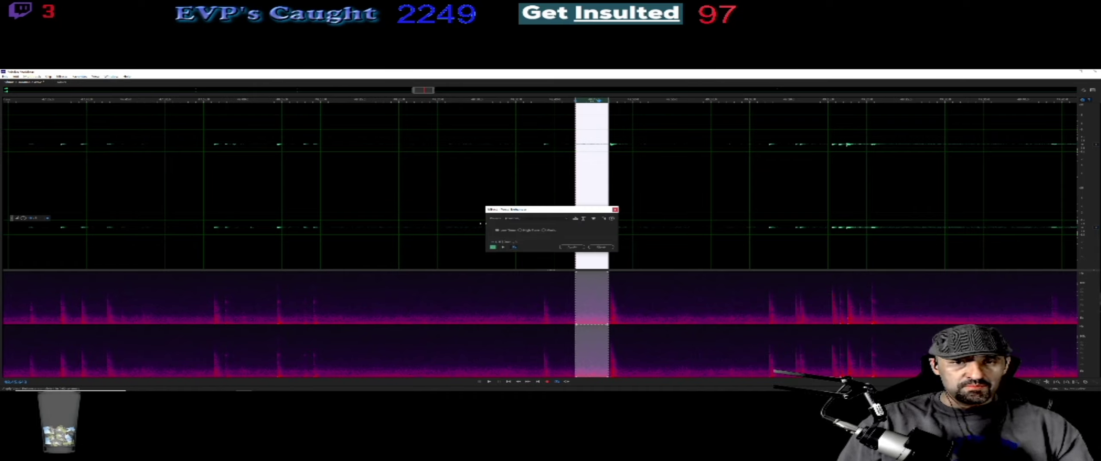
left_click(571, 246)
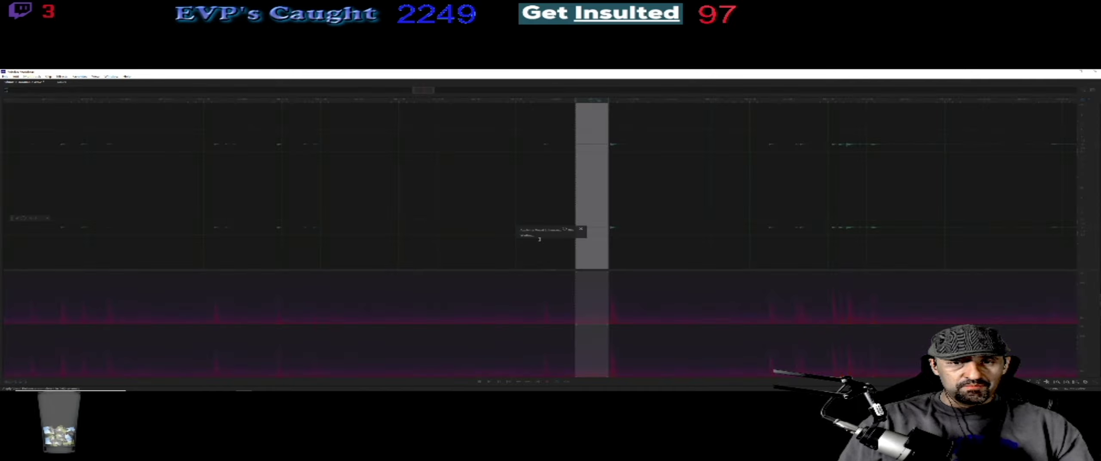
left_click(31, 219)
key("Return")
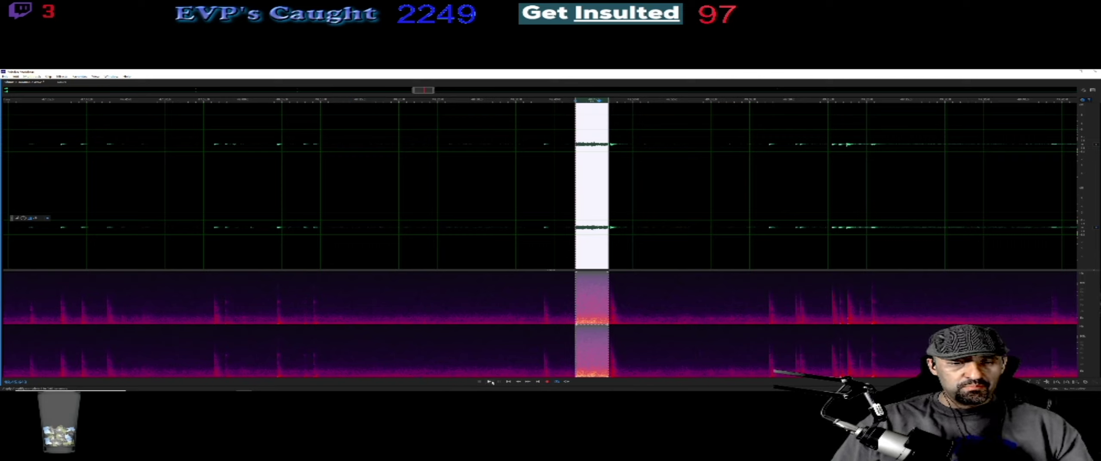
key("space")
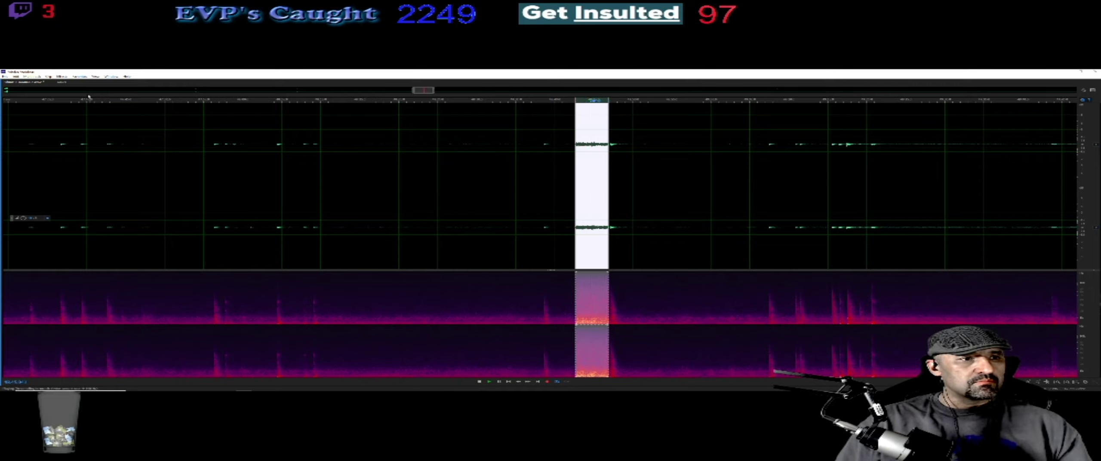
left_click(60, 77)
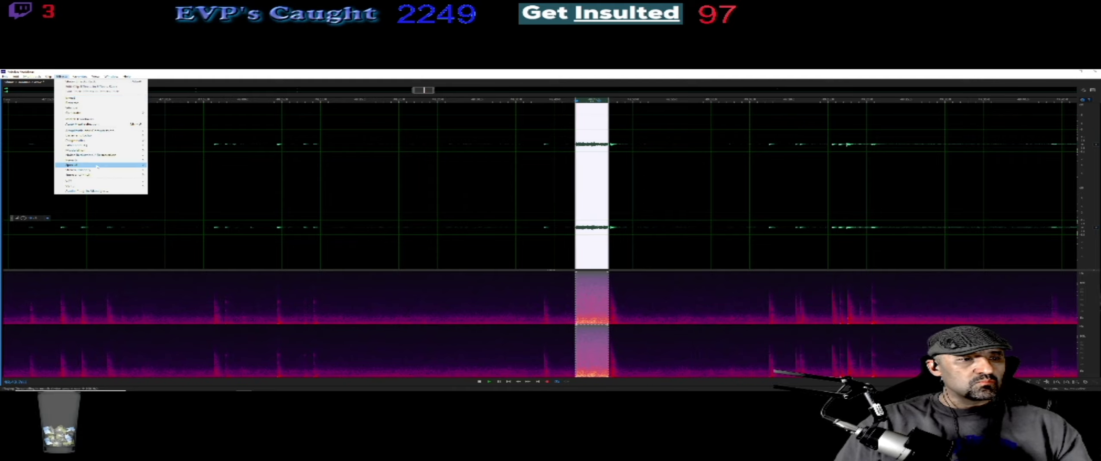
mouse_move(129, 155)
left_click(168, 214)
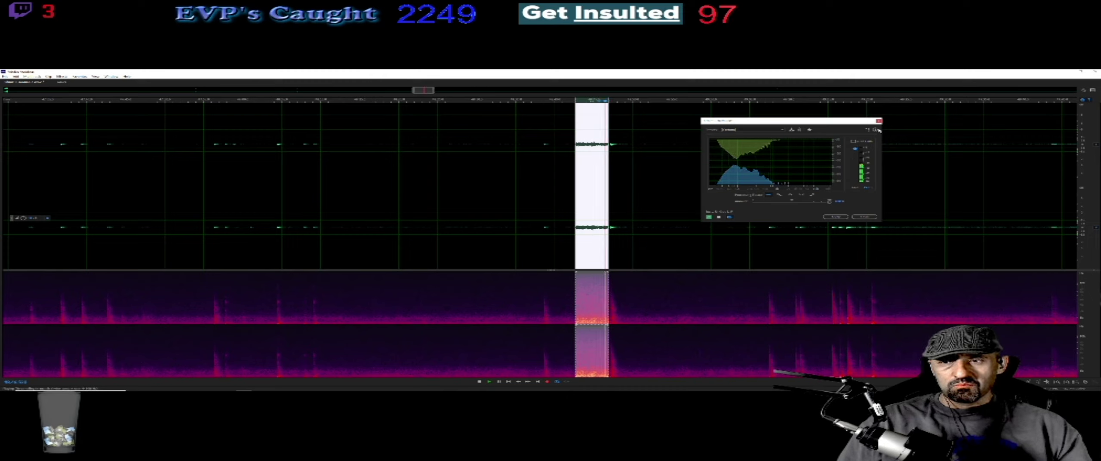
left_click(869, 217)
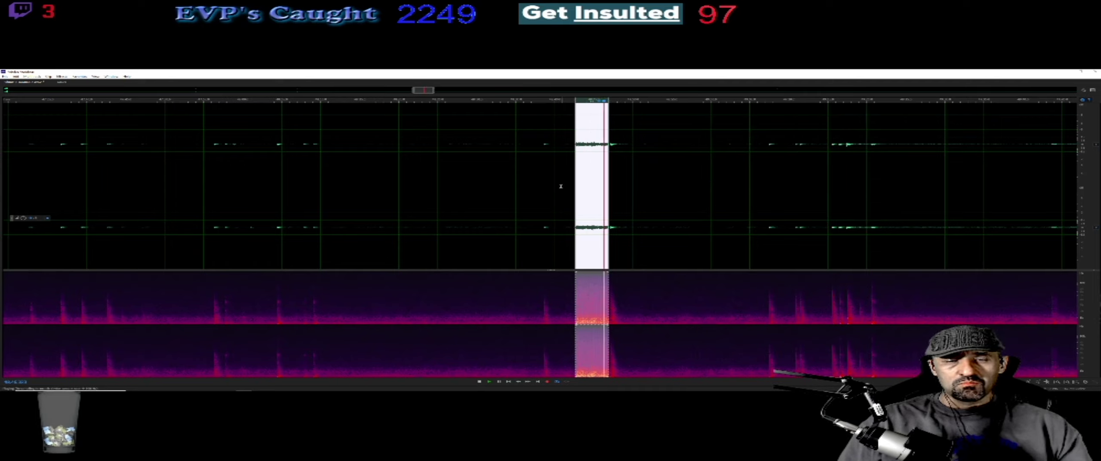
- Adjust the amount of the DeNoise effect and apply it to the selected section of audio
left_click(61, 76)
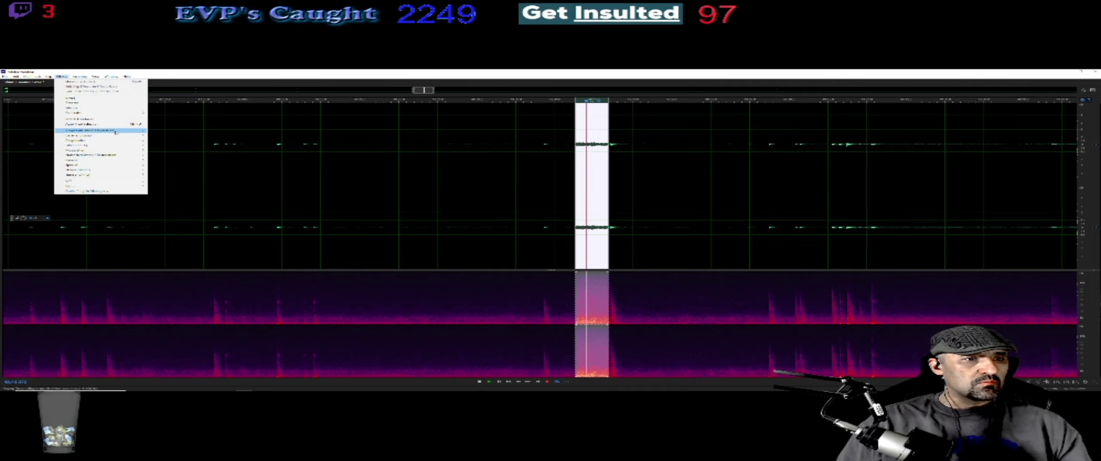
mouse_move(100, 156)
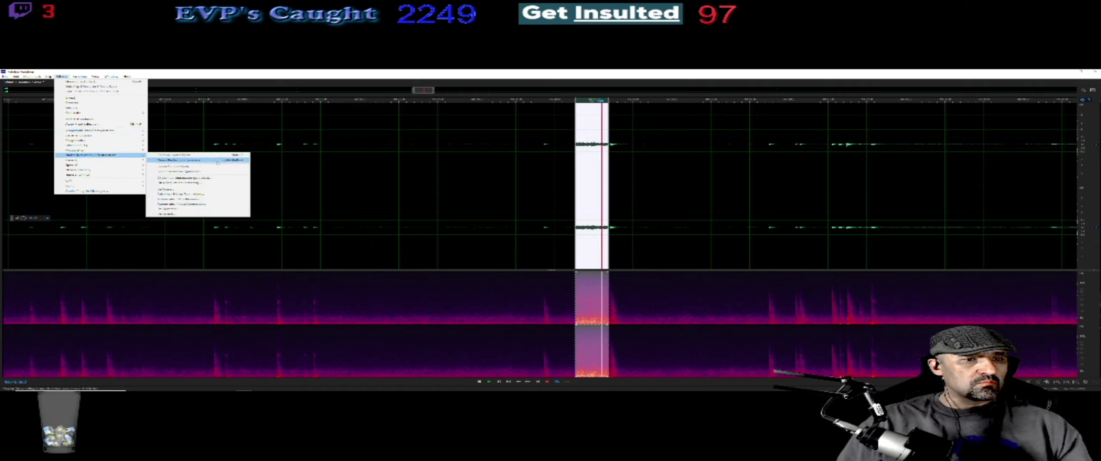
left_click(183, 190)
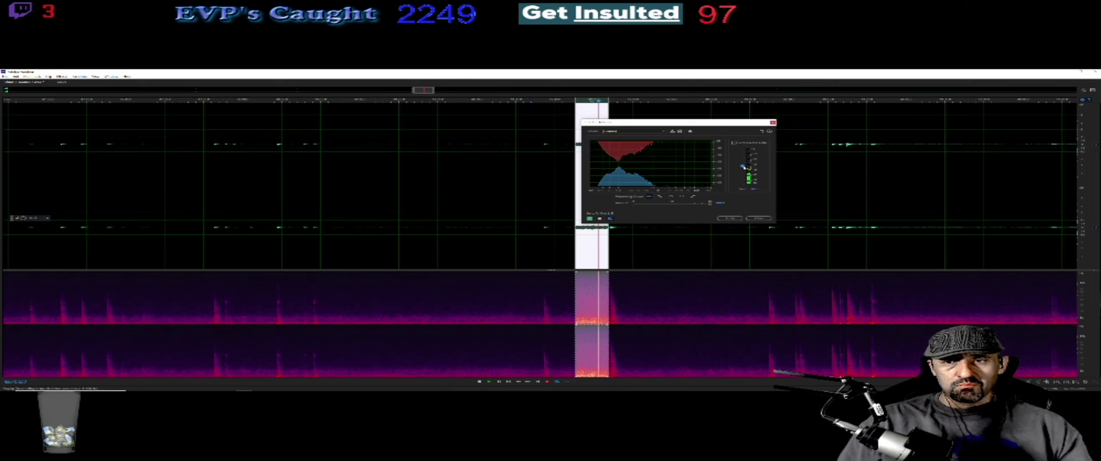
left_click_drag(743, 161, 743, 163)
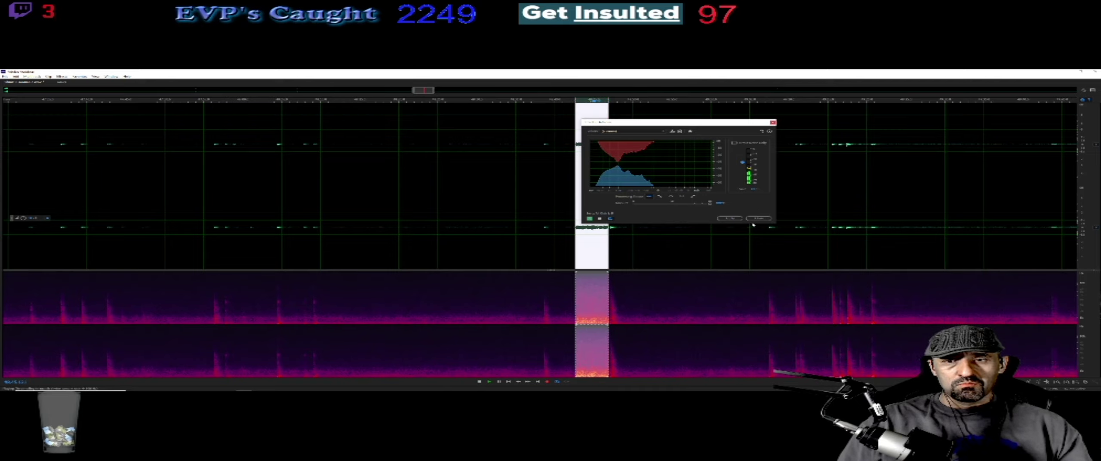
left_click(730, 218)
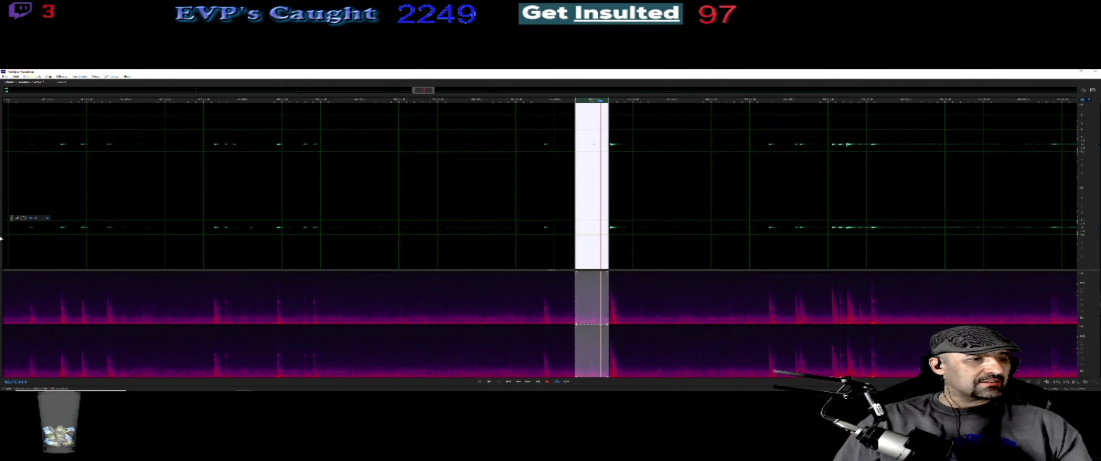
- Apply the Vocal Enhancer effect to the selected section in High Tone mode
left_click(65, 78)
mouse_move(99, 154)
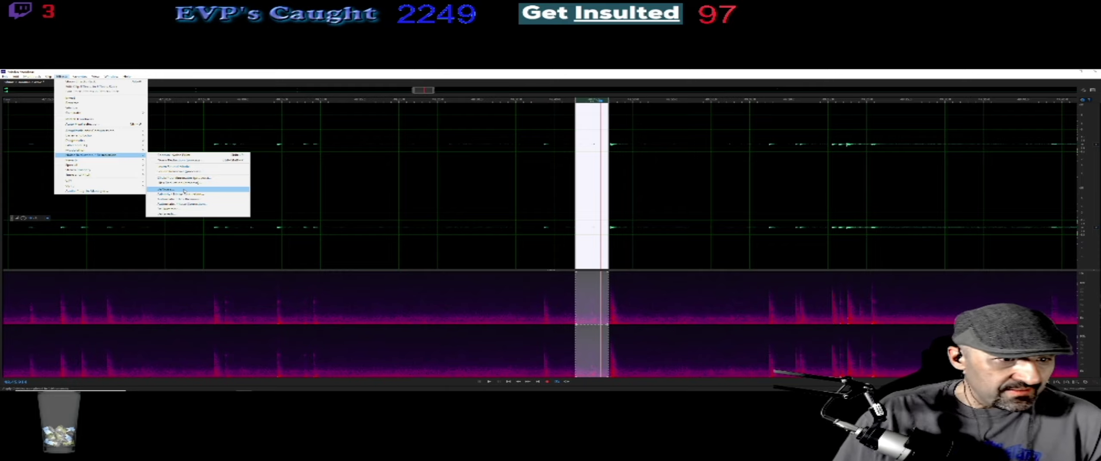
mouse_move(96, 170)
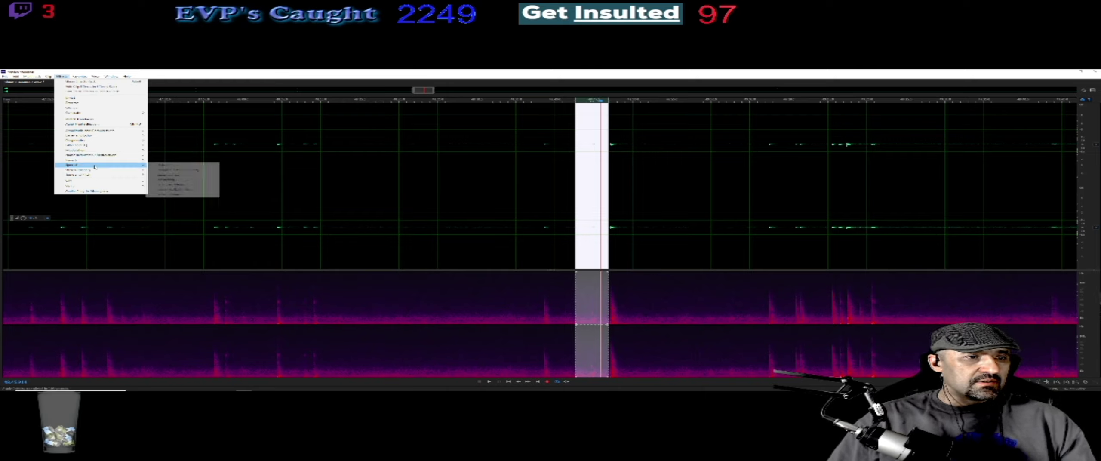
left_click(172, 193)
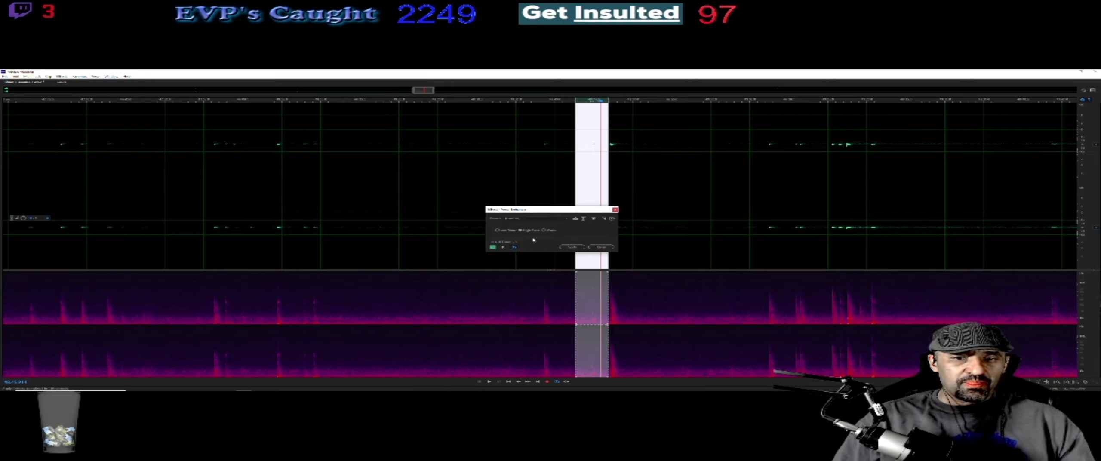
left_click(570, 248)
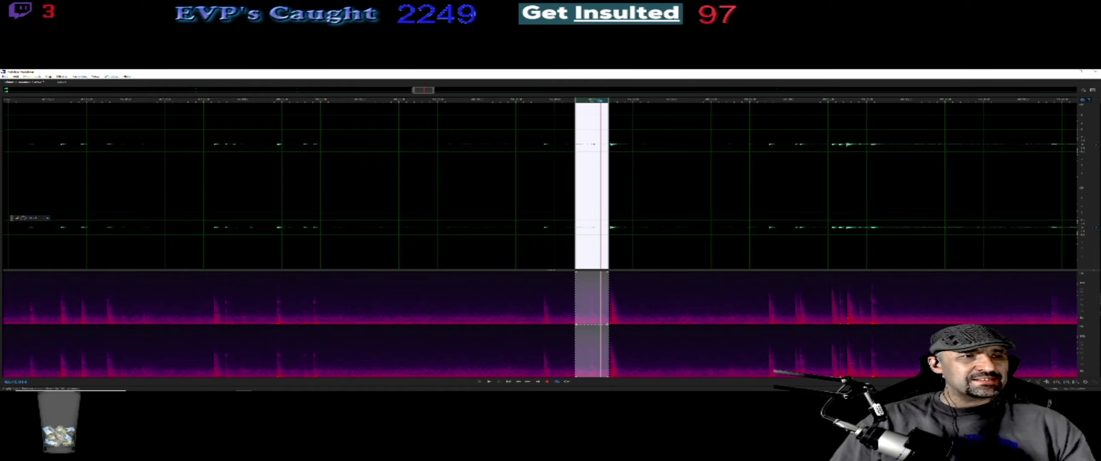
- Apply the Vocal Enhancer effect to the same selection in Low Tone mode
left_click(63, 77)
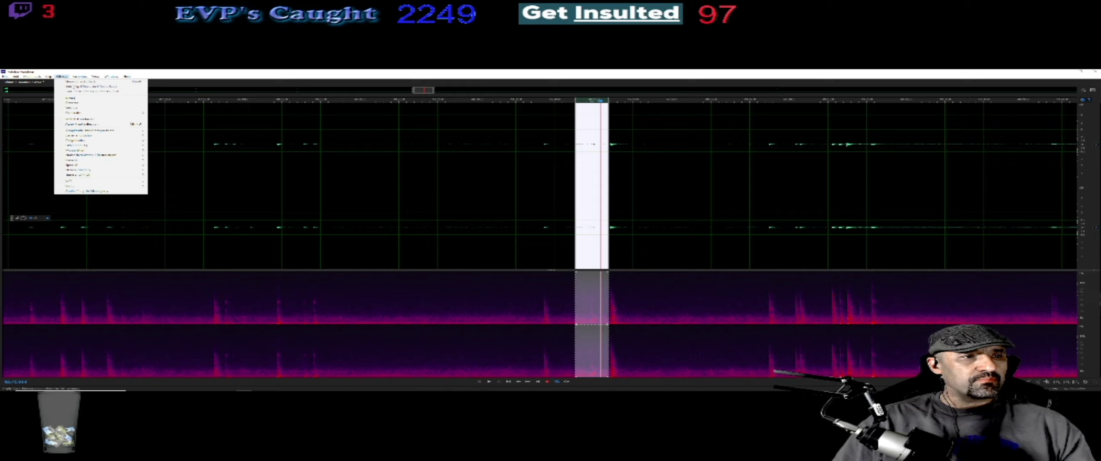
mouse_move(106, 167)
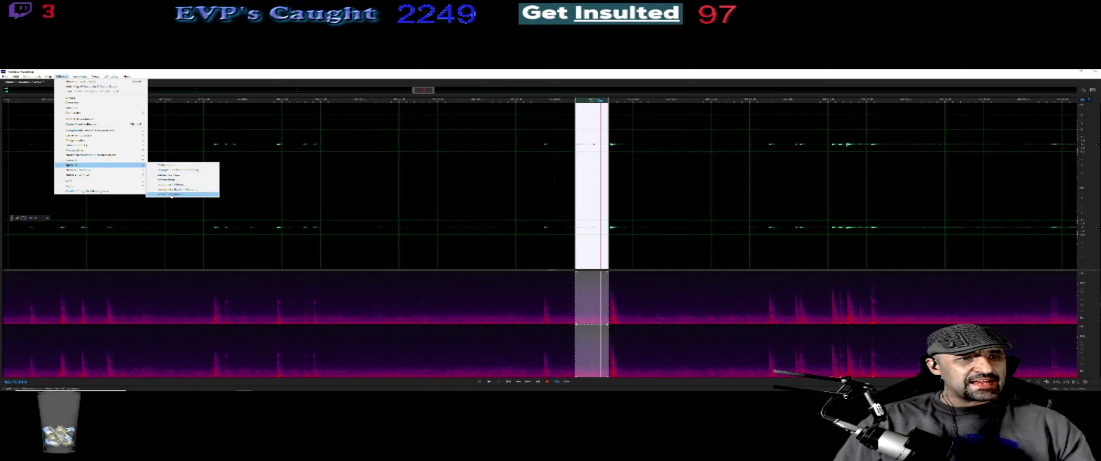
left_click(181, 177)
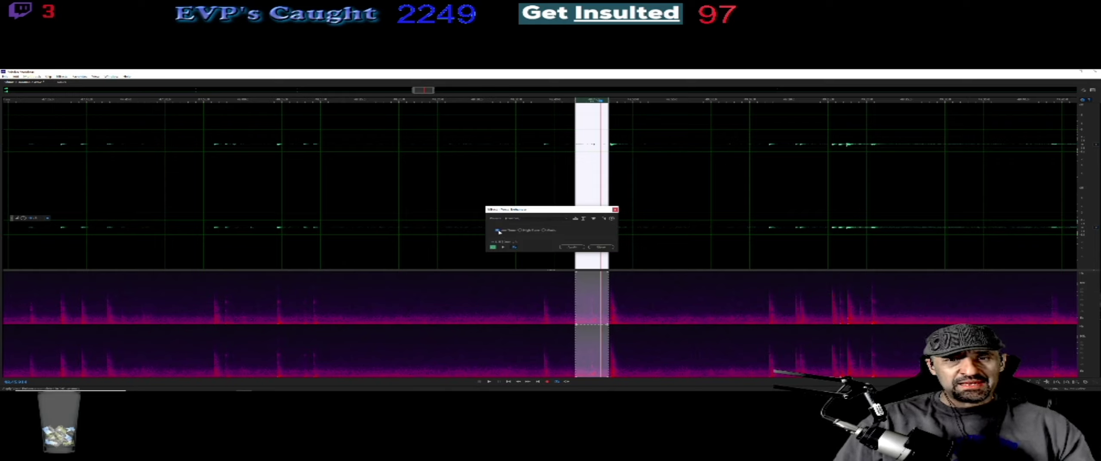
left_click(572, 247)
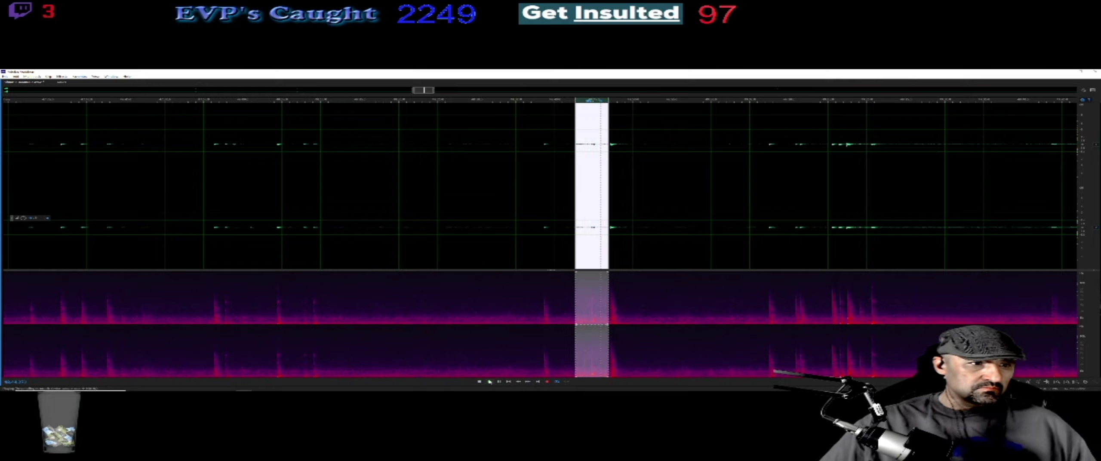
- Play the enhanced selection and boost its volume in two passes, using a gain of 15 dB for the second
left_click(490, 382)
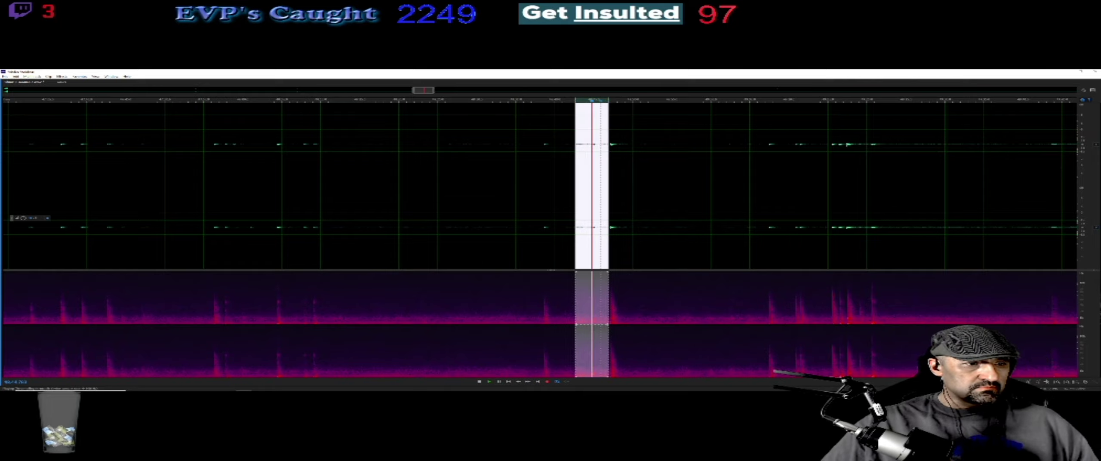
left_click(31, 218)
key("Return")
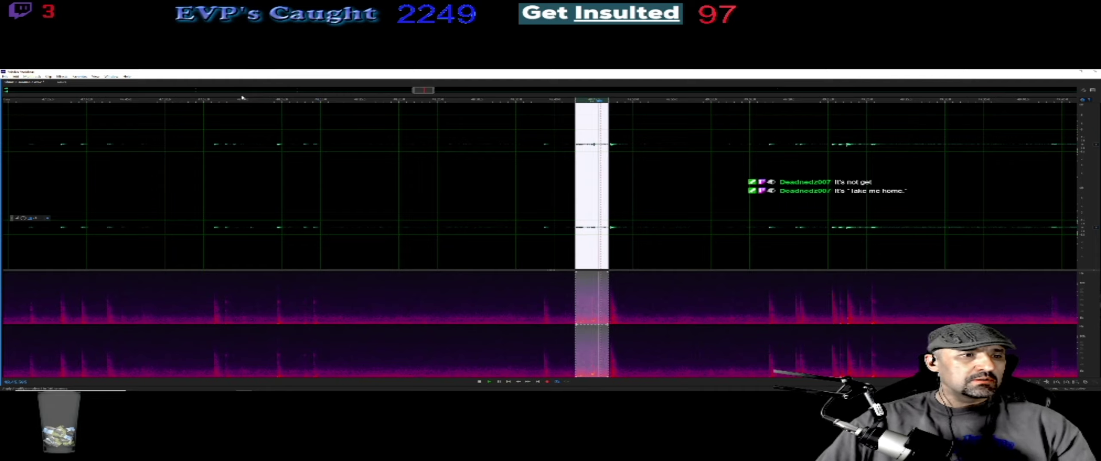
left_click(31, 218)
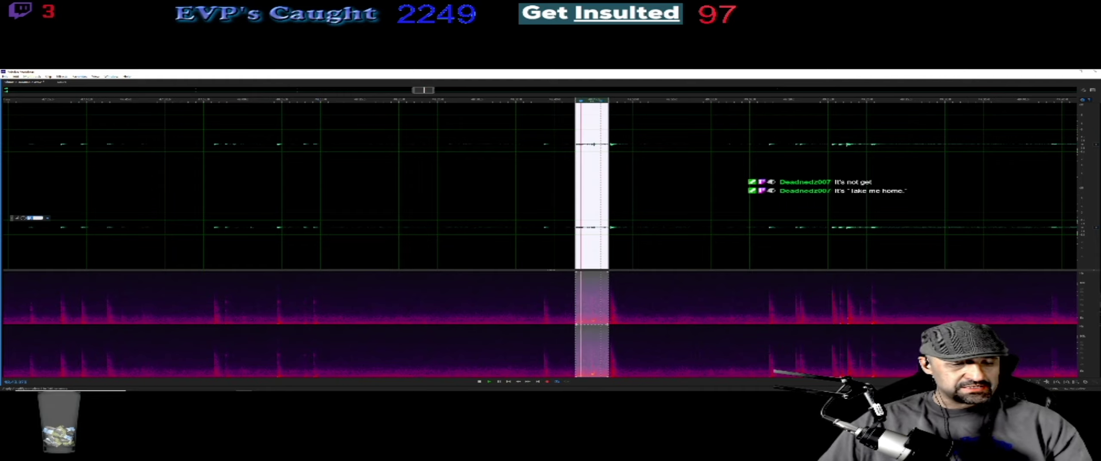
type("15")
key("Return")
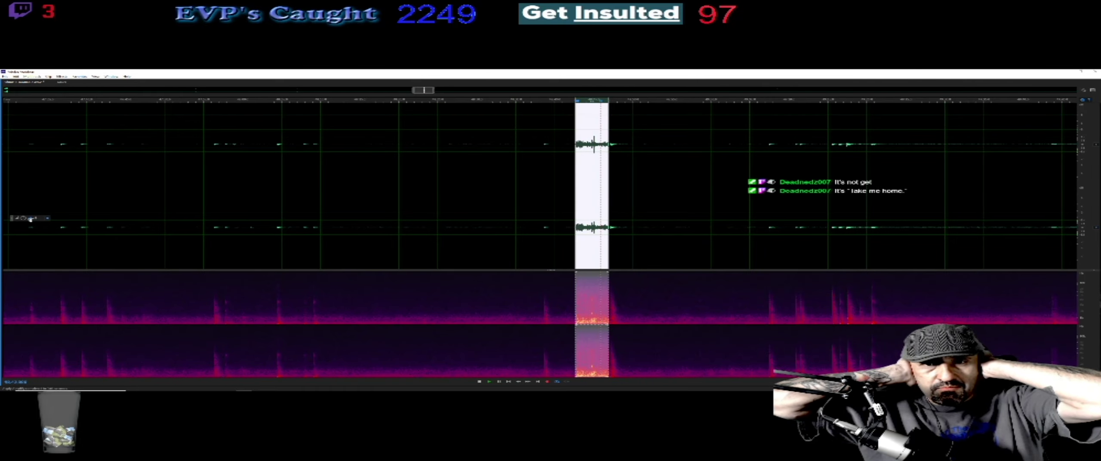
- Play back the amplified selection to check how the voice sounds
key("space")
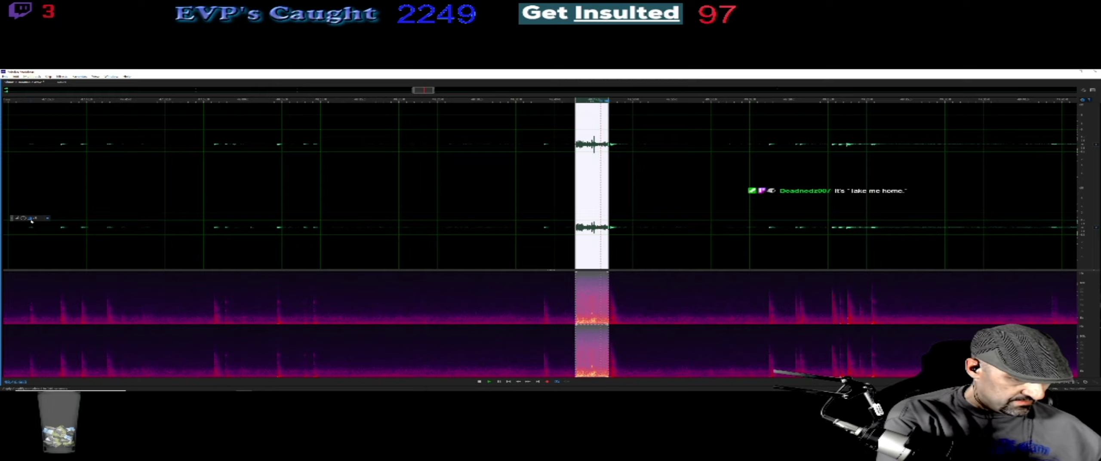
key("space")
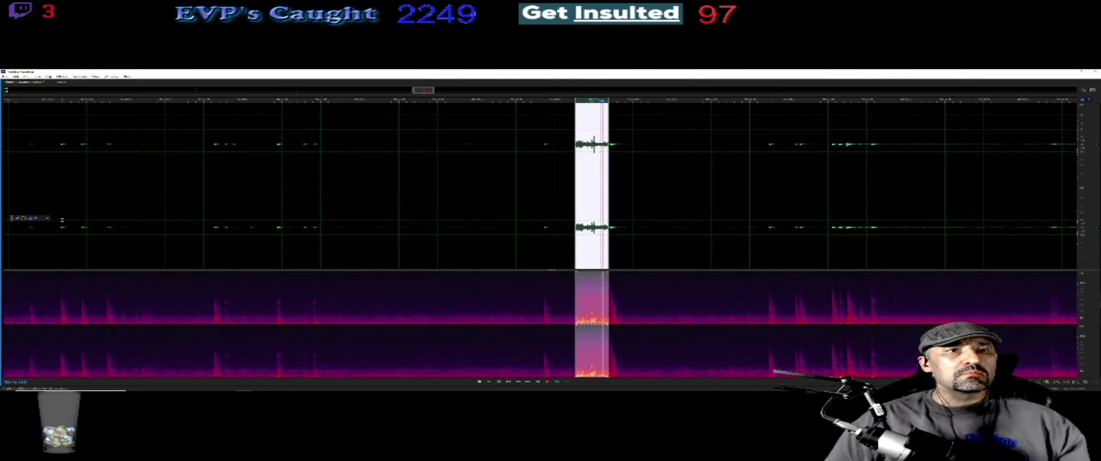
left_click(498, 383)
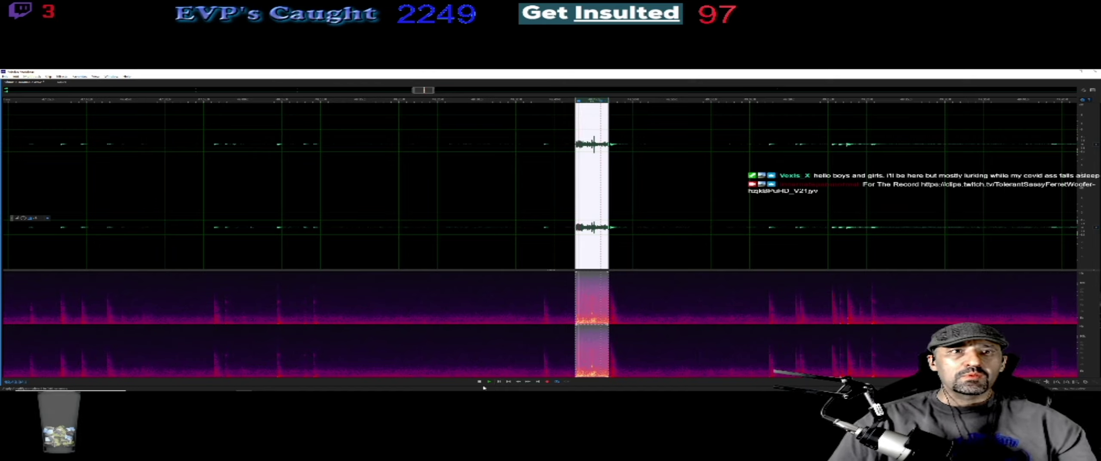
left_click(499, 382)
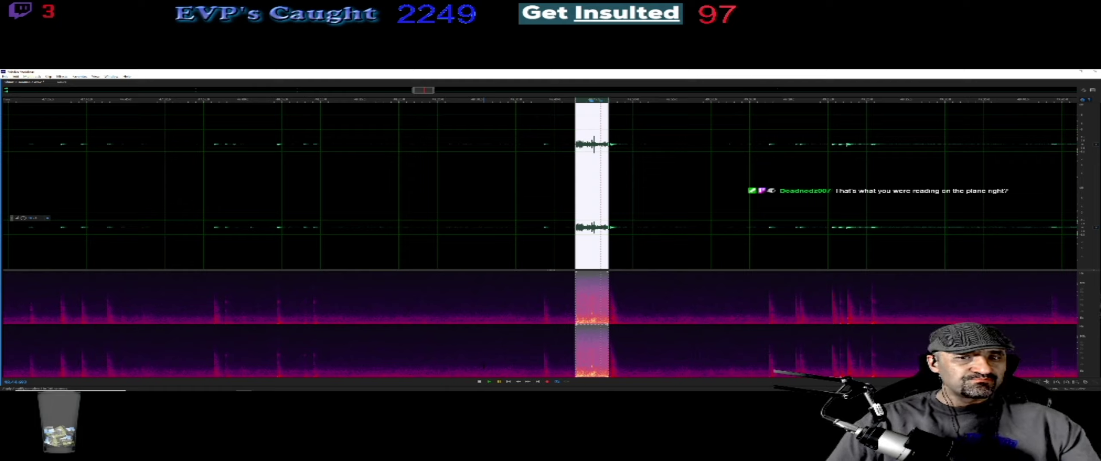
- Save only the selected section as a separate audio file under a new file name
left_click(5, 76)
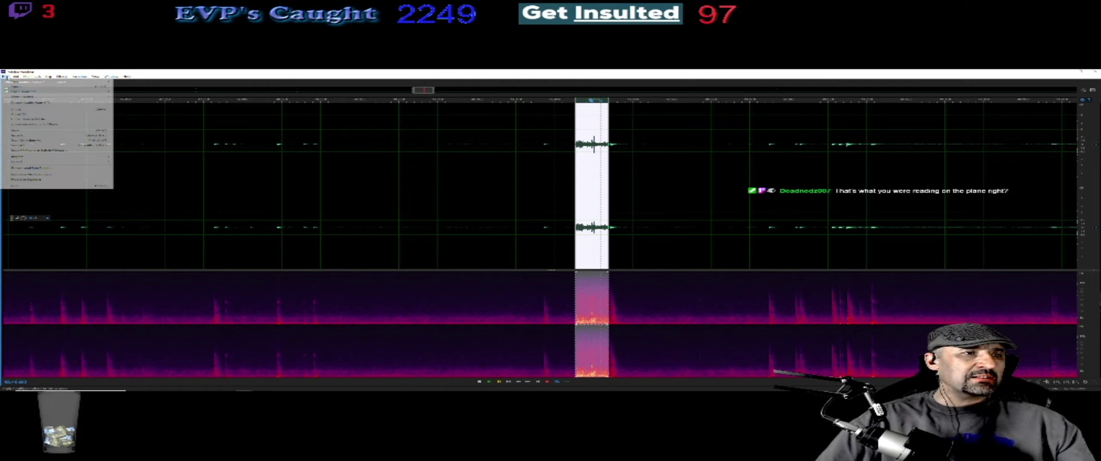
left_click(26, 140)
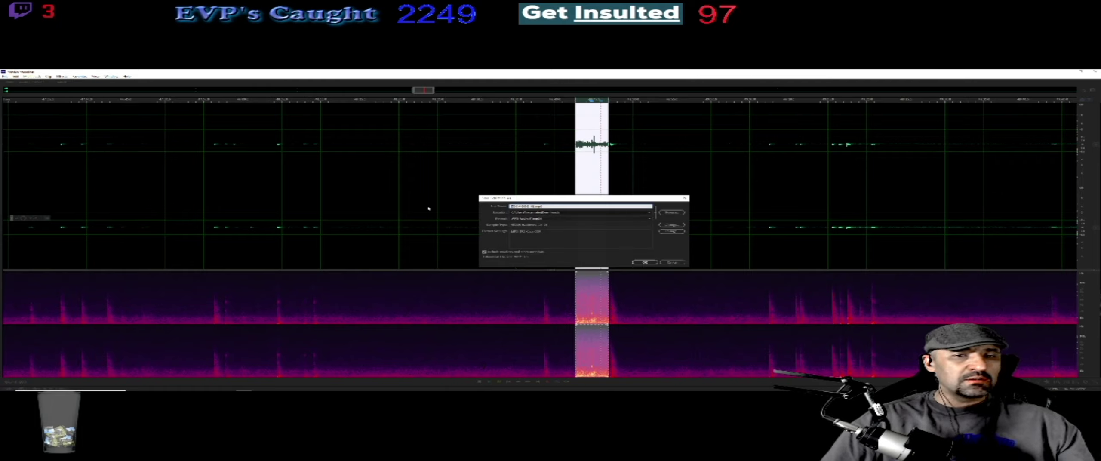
left_click_drag(534, 205, 510, 206)
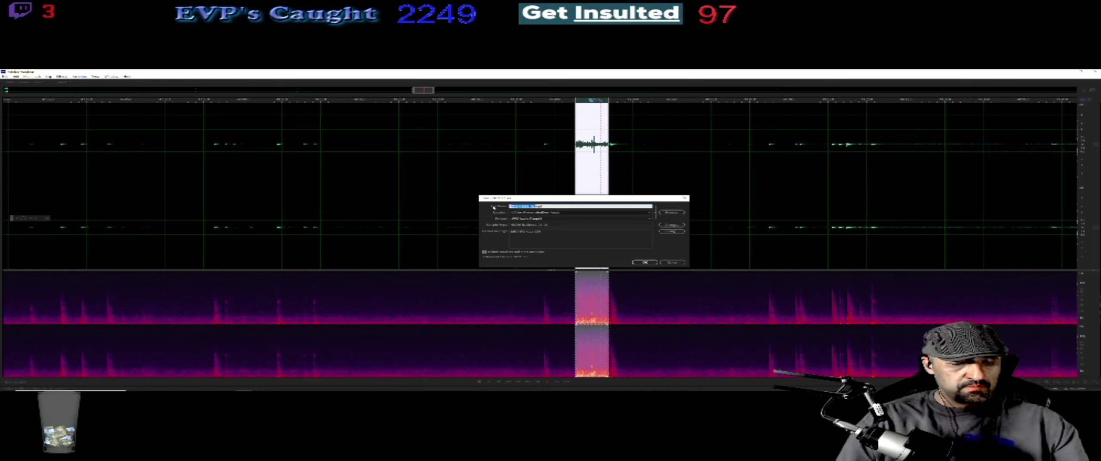
type("1")
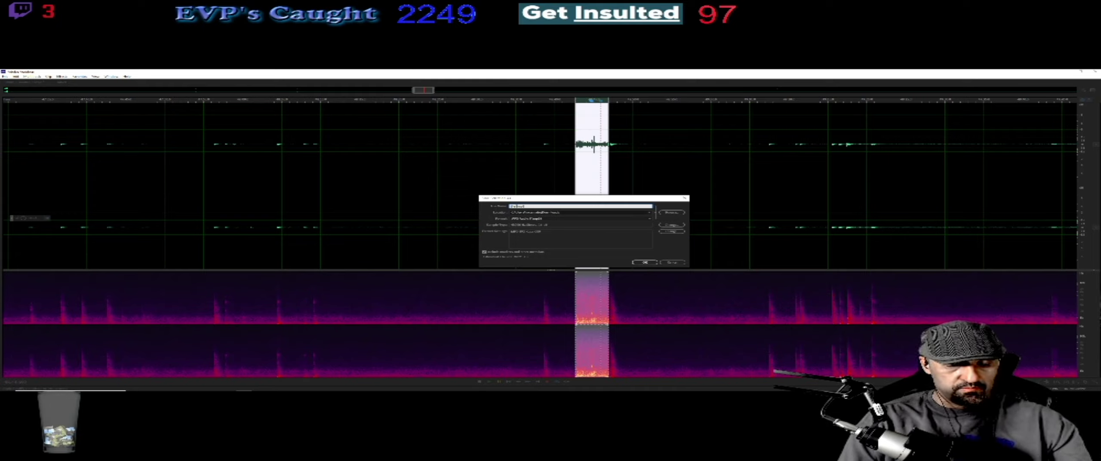
type("2")
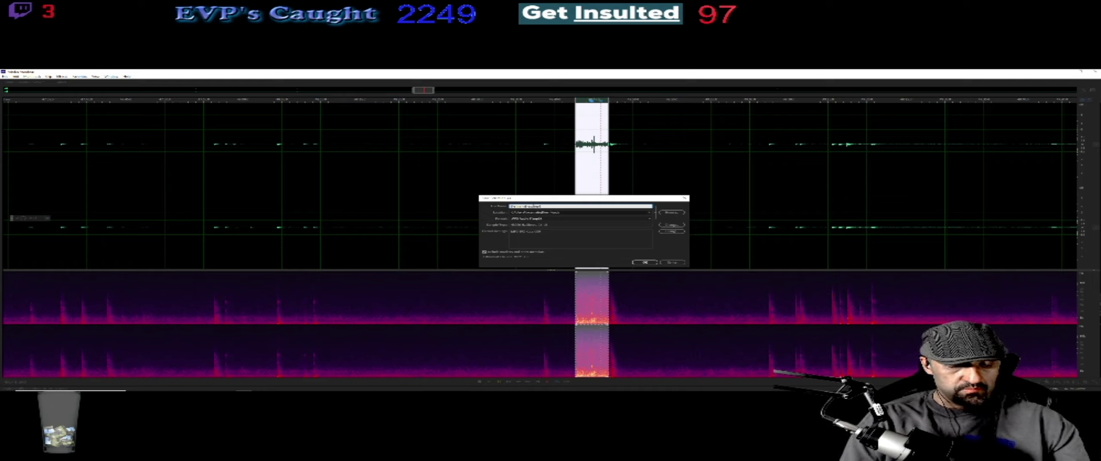
type("02")
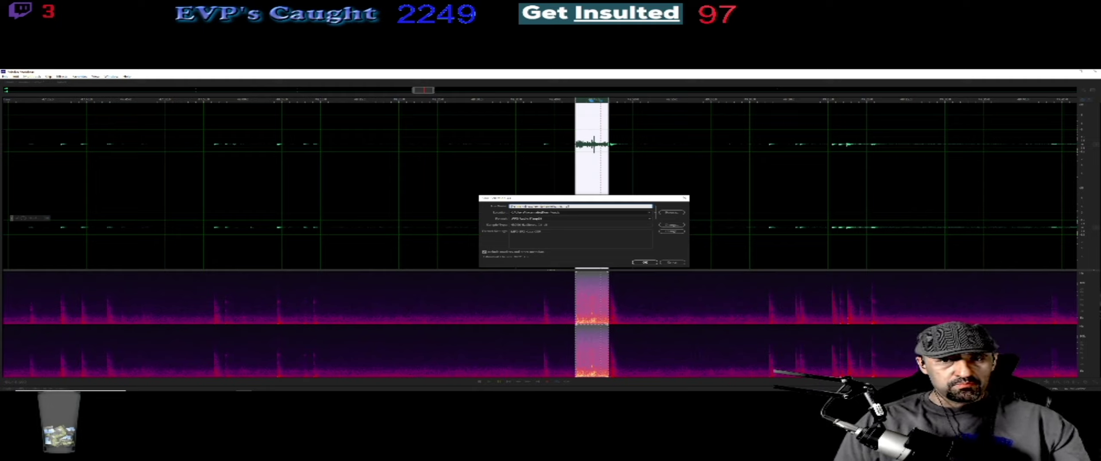
key("Return")
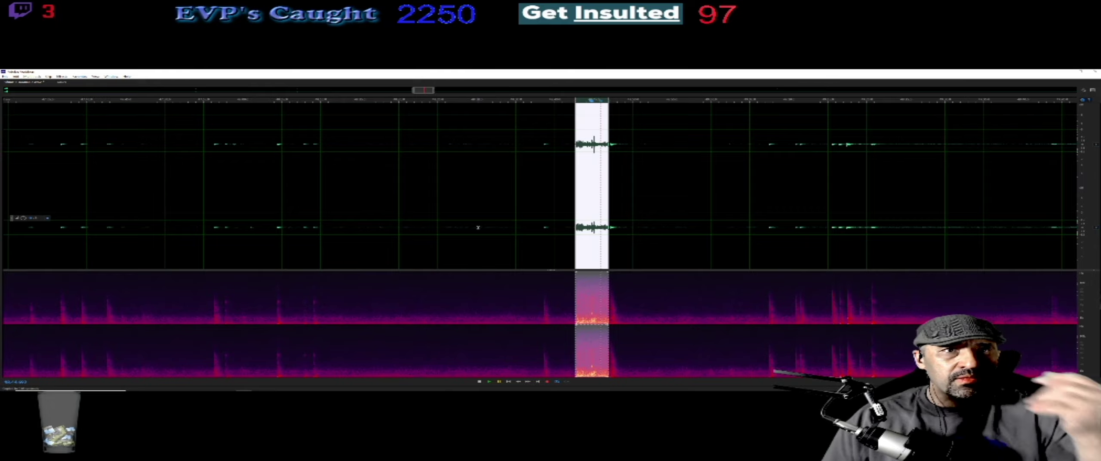
- Replay the boosted section, then clear the selection and continue listening to the recording beyond it
left_click(489, 383)
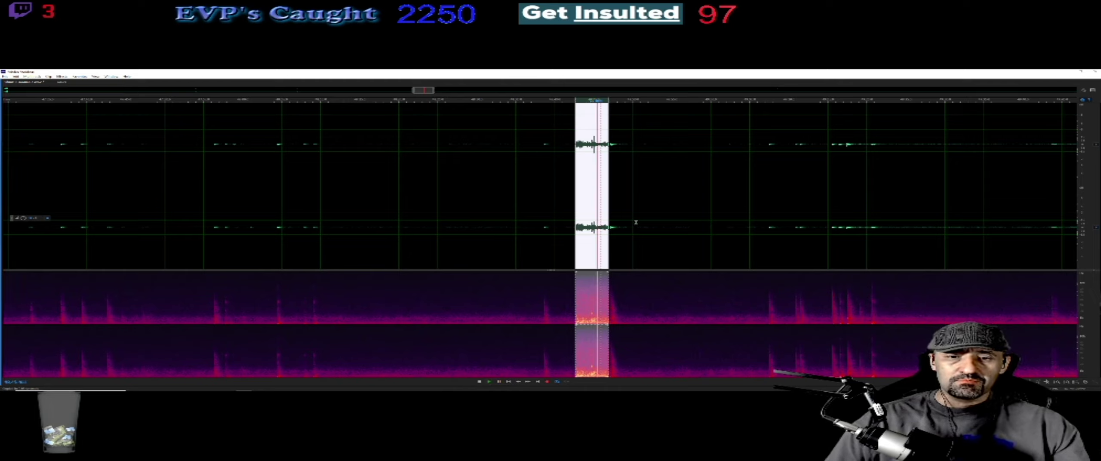
left_click(620, 195)
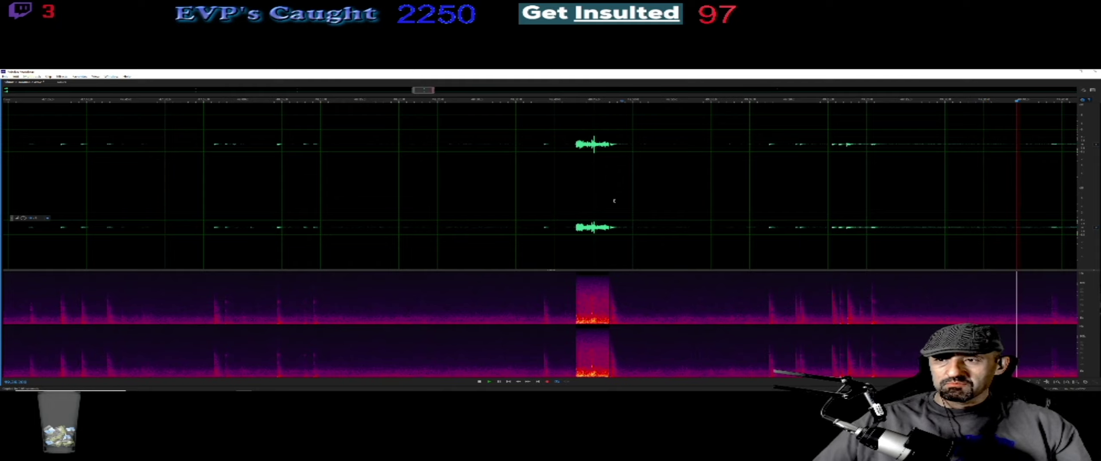
left_click(974, 102)
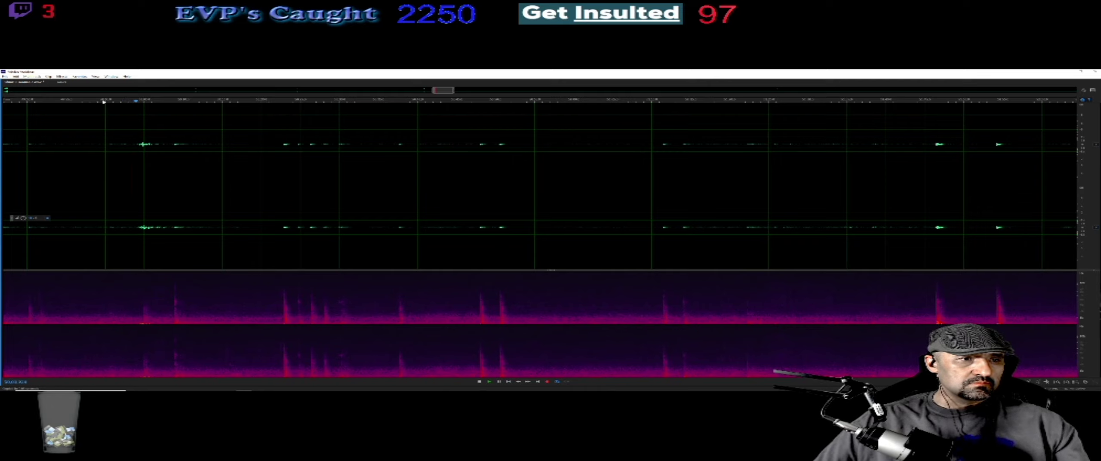
- Replay the stretch before the first burst in view, select its faint sound, amplify the selection and play it back
left_click(90, 102)
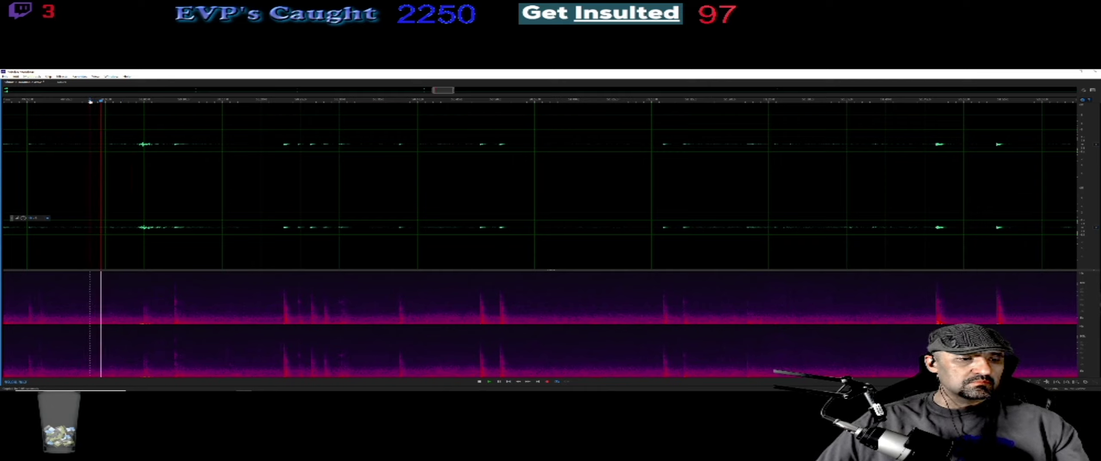
left_click(90, 102)
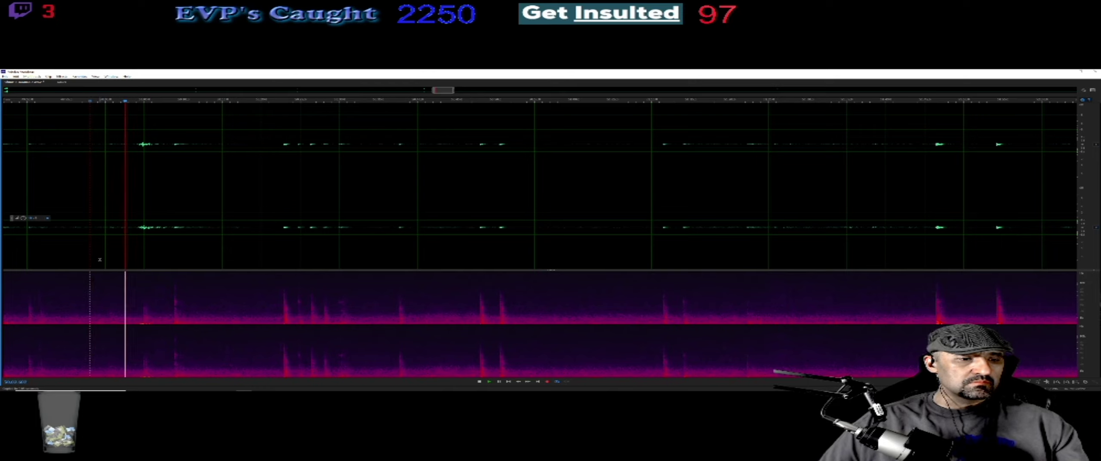
left_click_drag(103, 239, 124, 244)
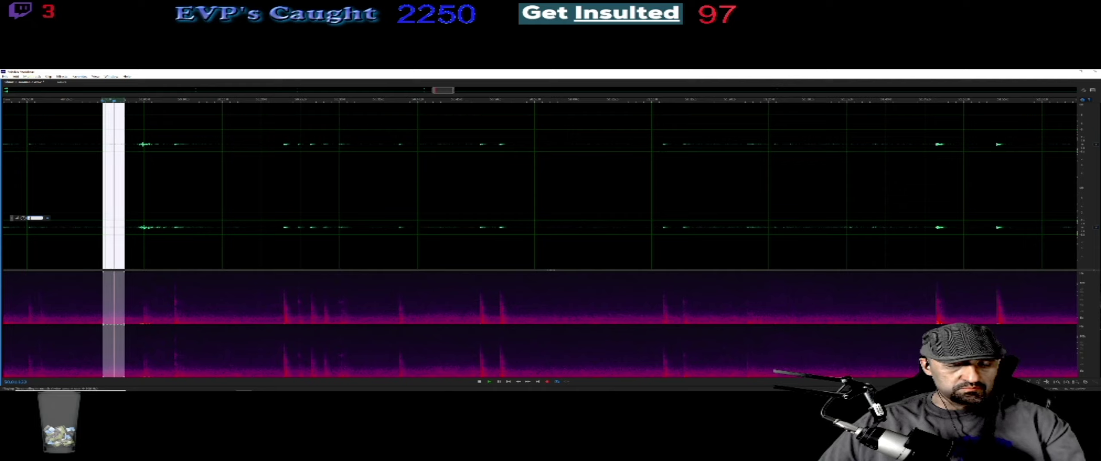
key("ctrl+1")
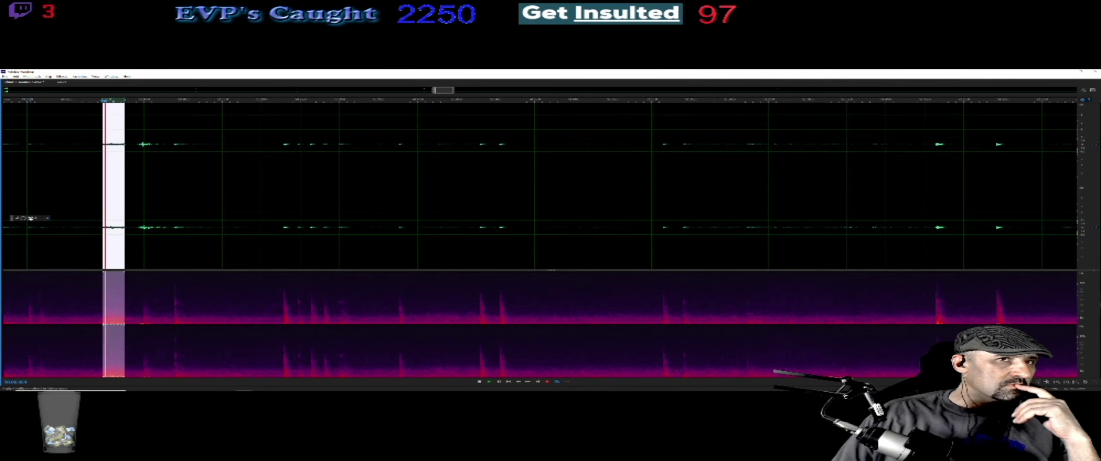
key("space")
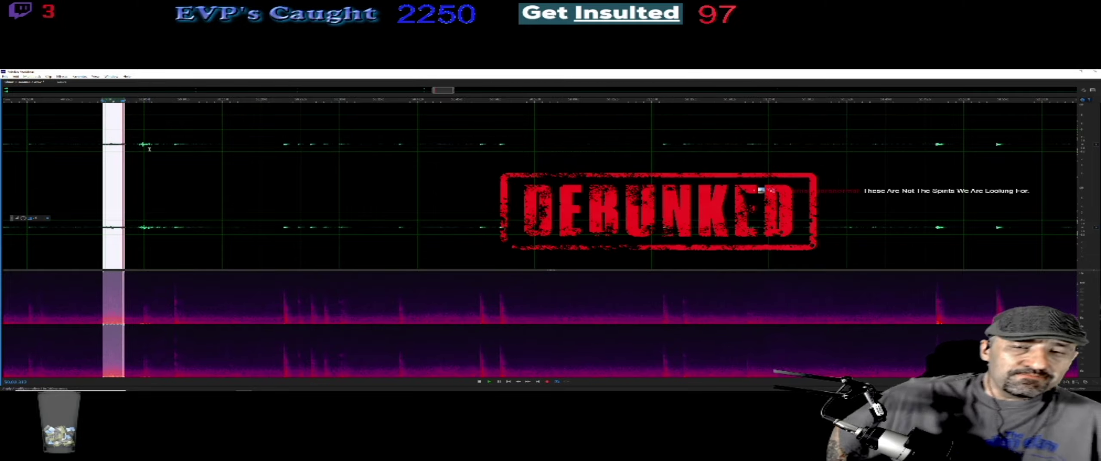
- Clear the selection and continue listening to the recording from the first burst onward, pausing and resuming playback
left_click(145, 146)
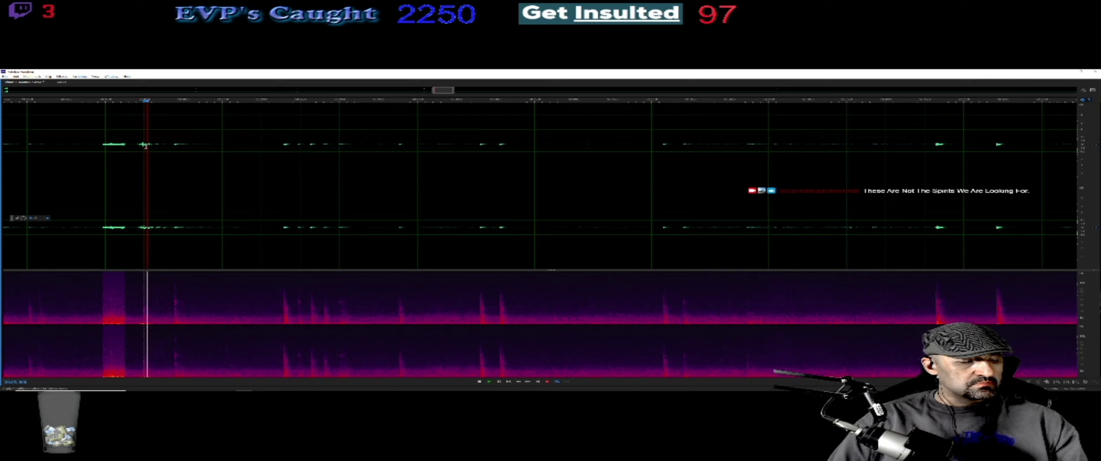
key("space")
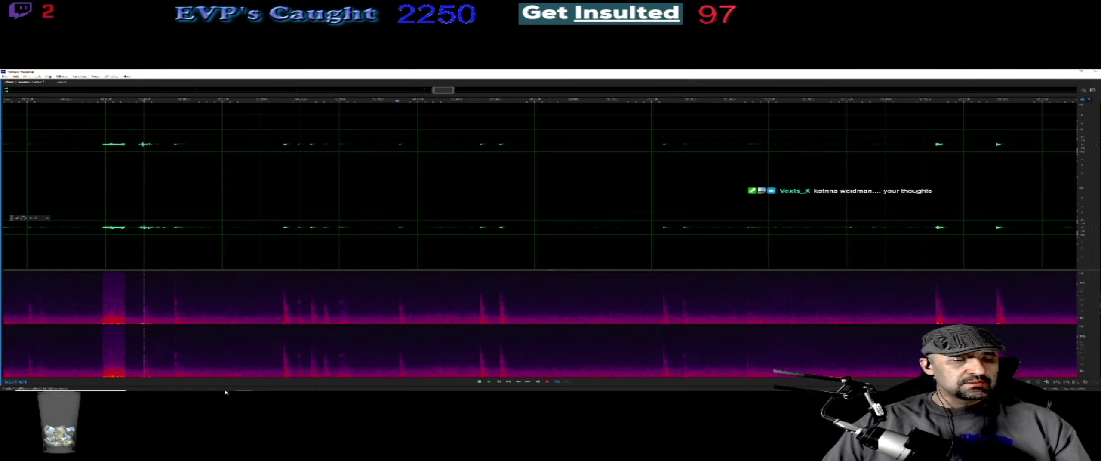
mouse_move(181, 390)
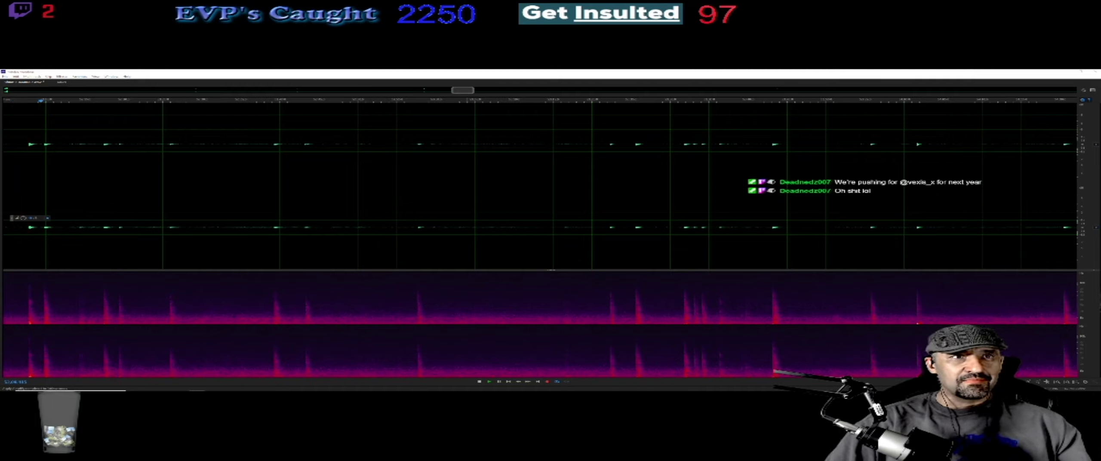
left_click(499, 382)
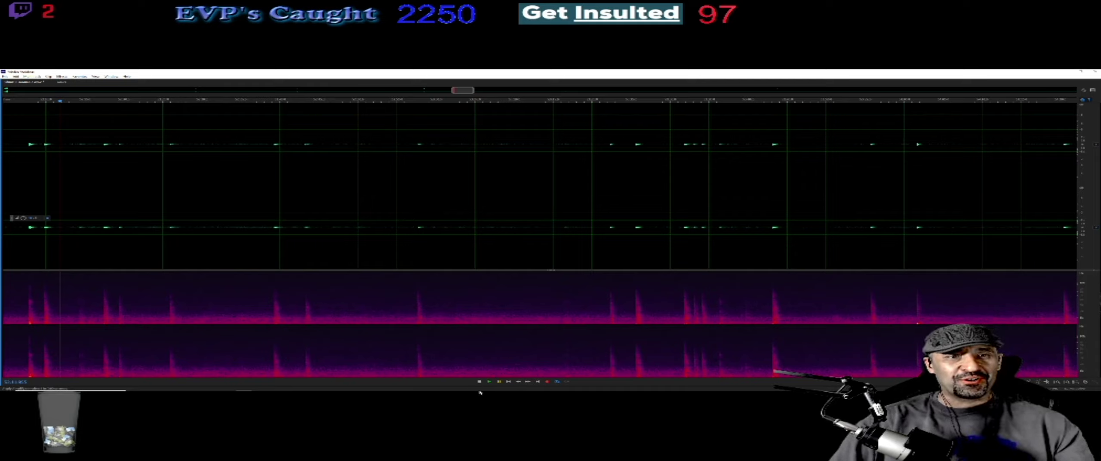
left_click(490, 381)
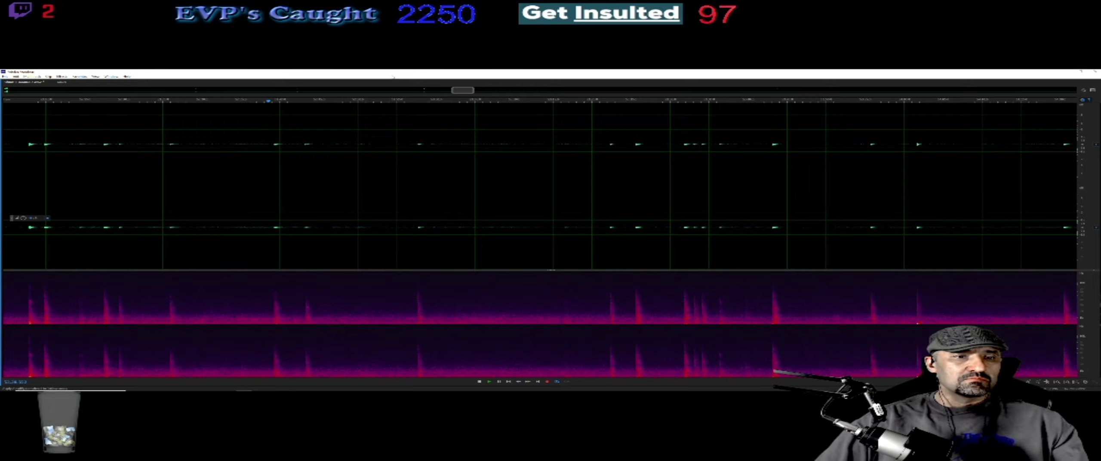
- Replay the quiet stretch between the early spikes, select its faint sound and amplify the selection for a closer listen
left_click(235, 101)
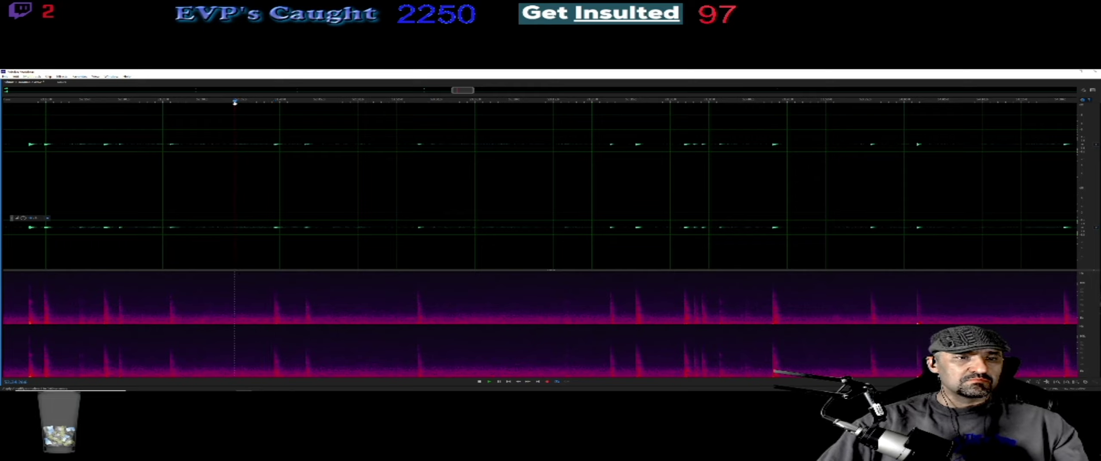
left_click(235, 102)
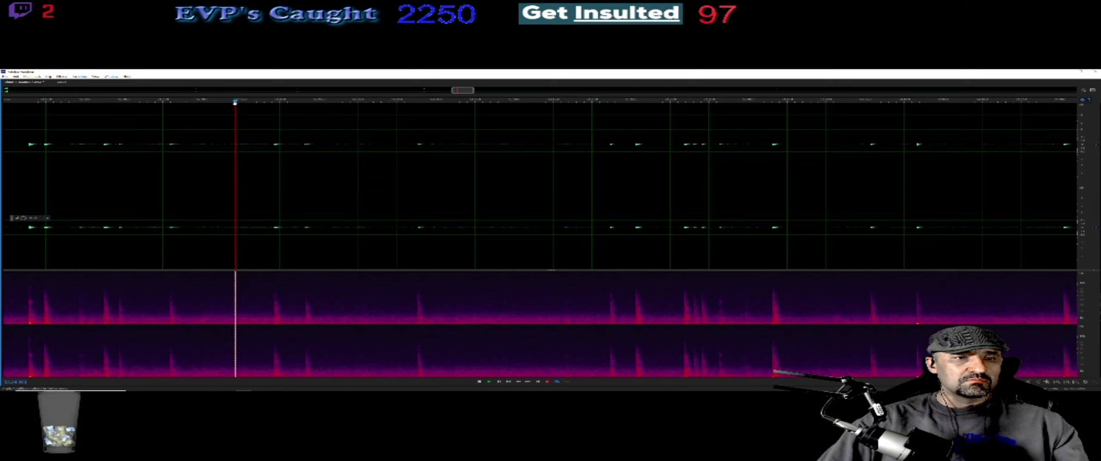
mouse_move(223, 144)
left_mouse_down()
mouse_move(254, 144)
mouse_move(228, 155)
left_mouse_up()
key("space")
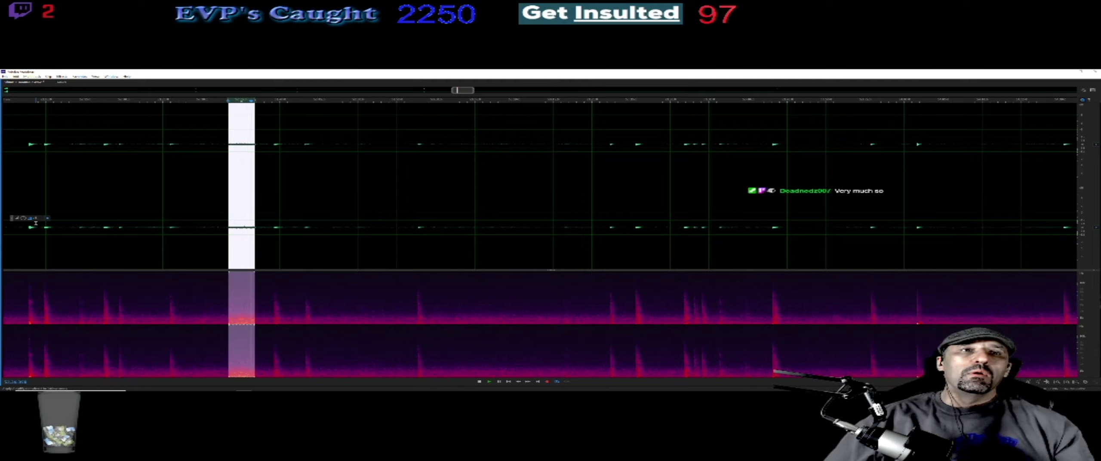
- Clear the selection and listen to the recording beyond the amplified section, pausing and resuming playback
left_click(292, 170)
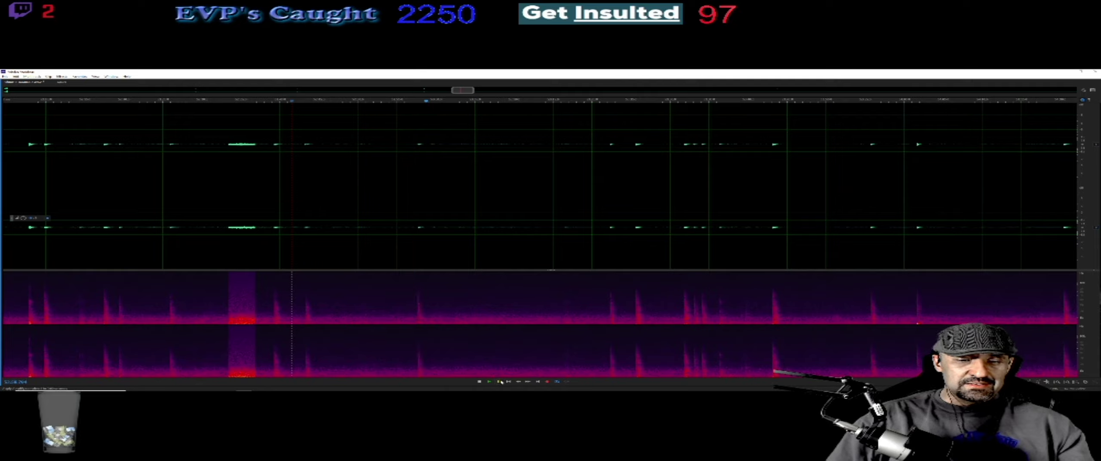
left_click(500, 381)
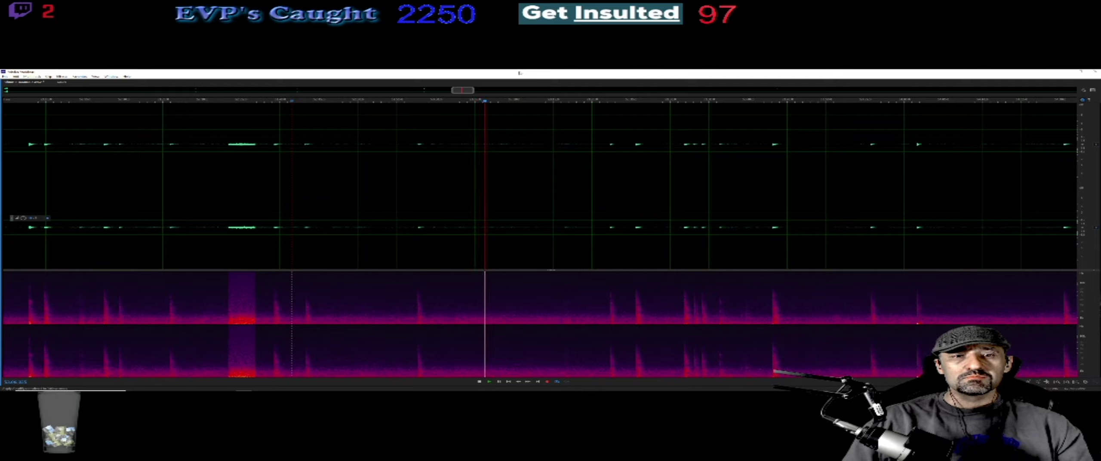
key("space")
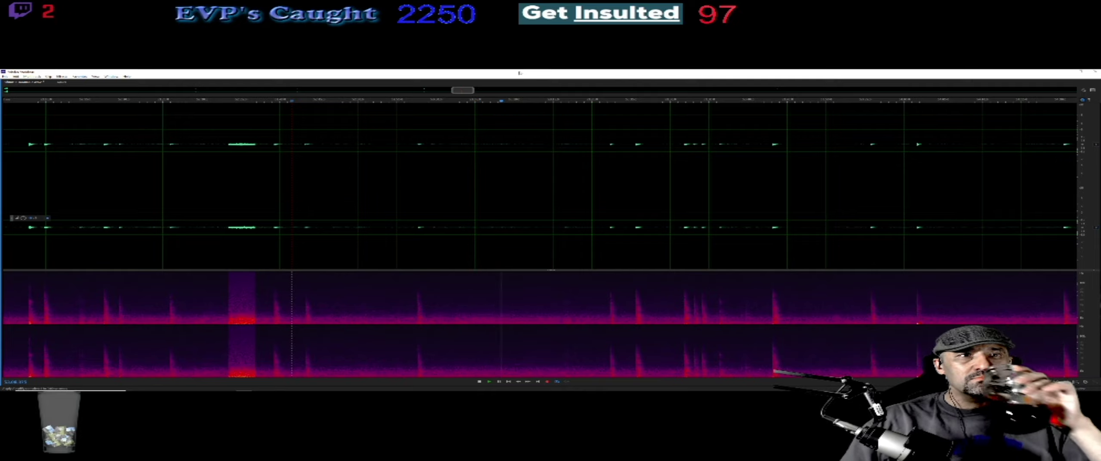
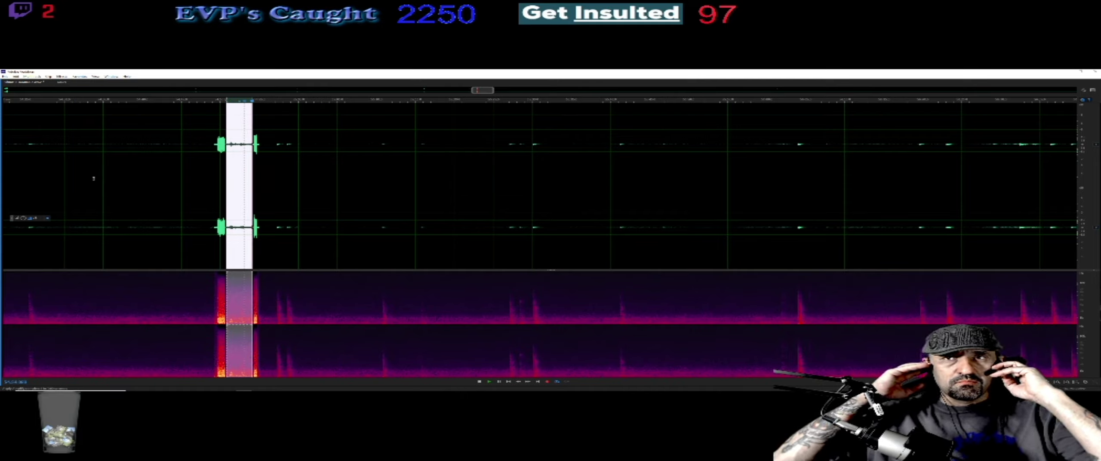
- Listen again to the selected section between the two loud bursts
key("ctrl+space")
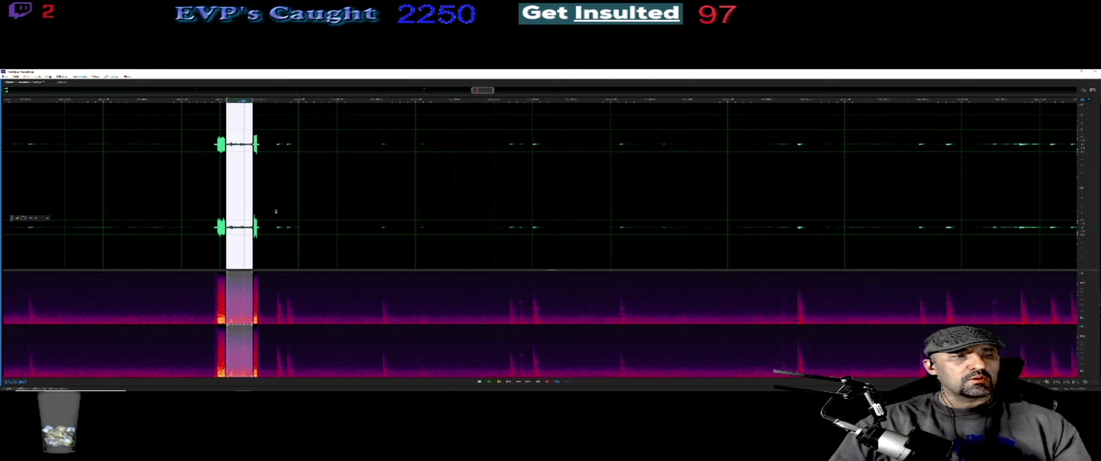
left_click(5, 77)
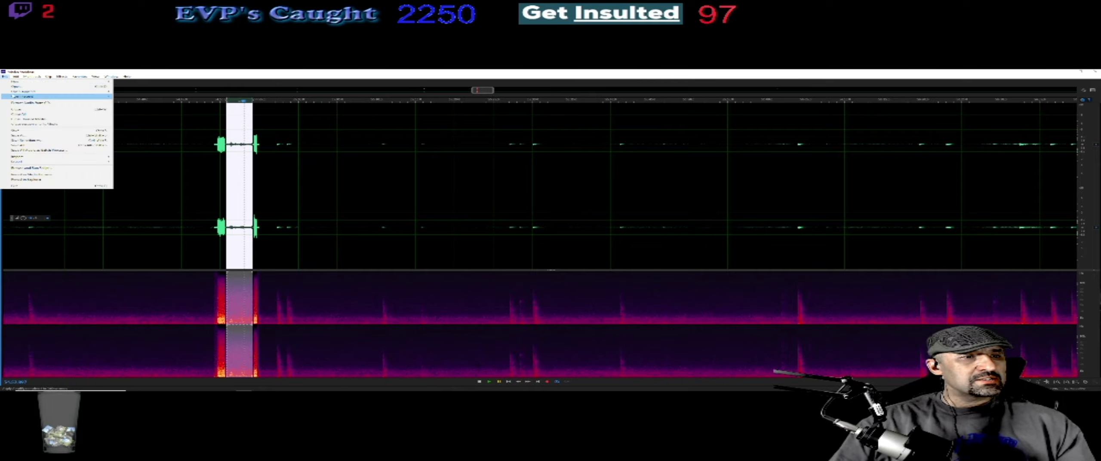
mouse_move(8, 91)
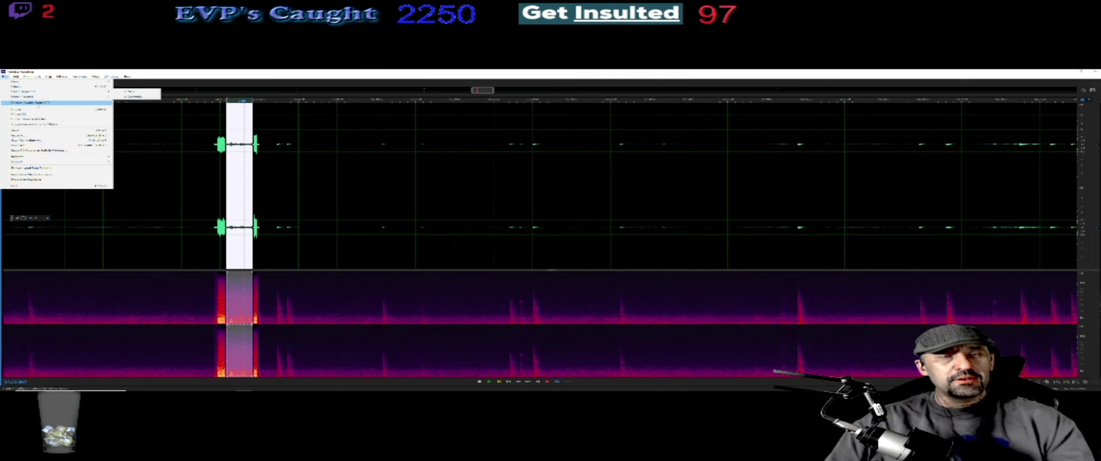
key("Escape")
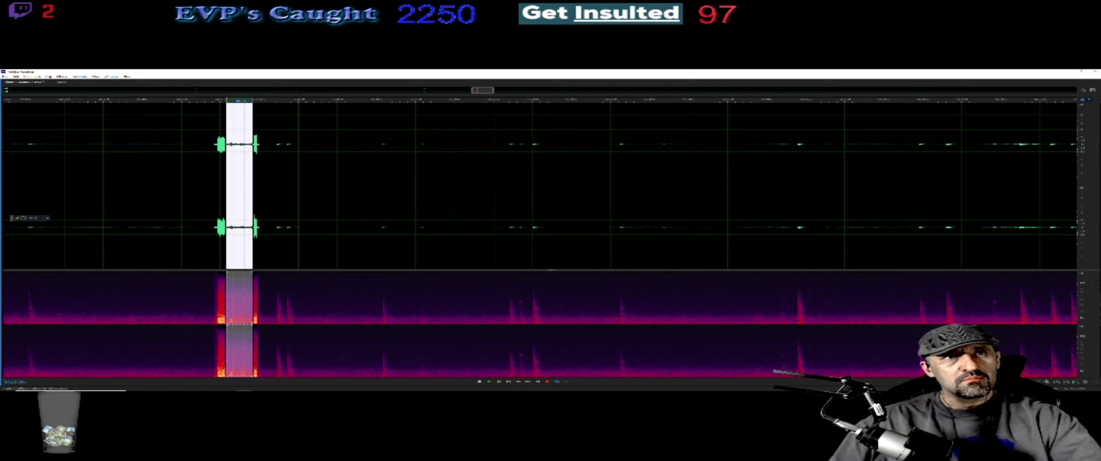
left_click(500, 382)
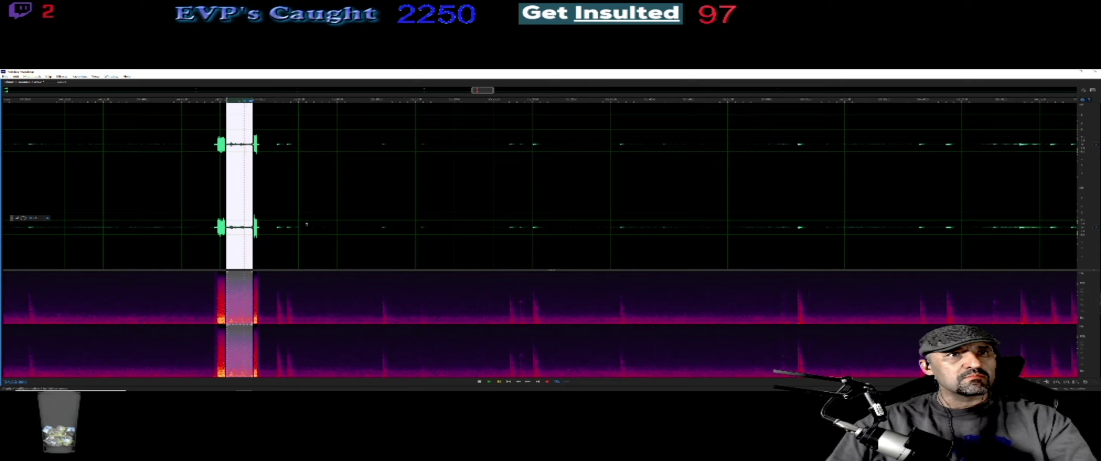
- Save only the selected section between the two loud bursts as a separate audio file, and resume listening with the selection cleared
left_click(5, 77)
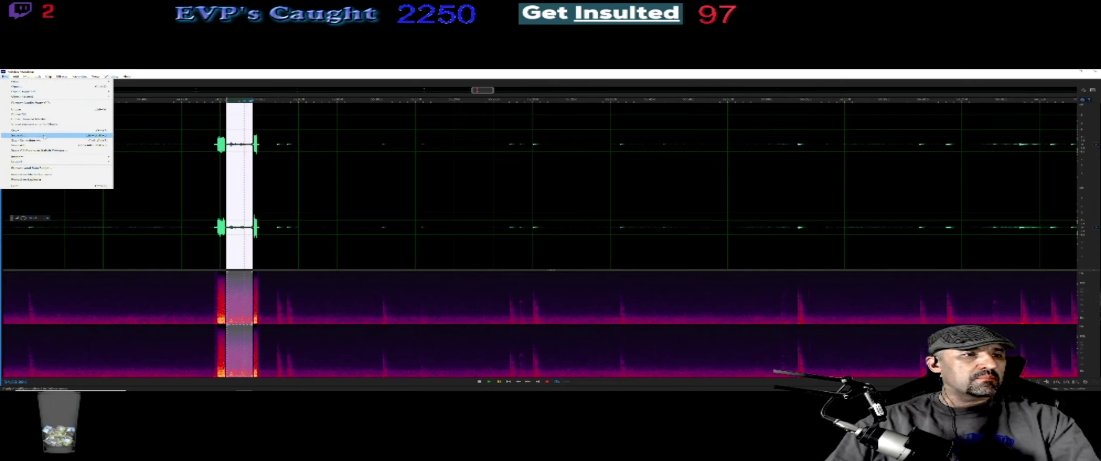
left_click(78, 141)
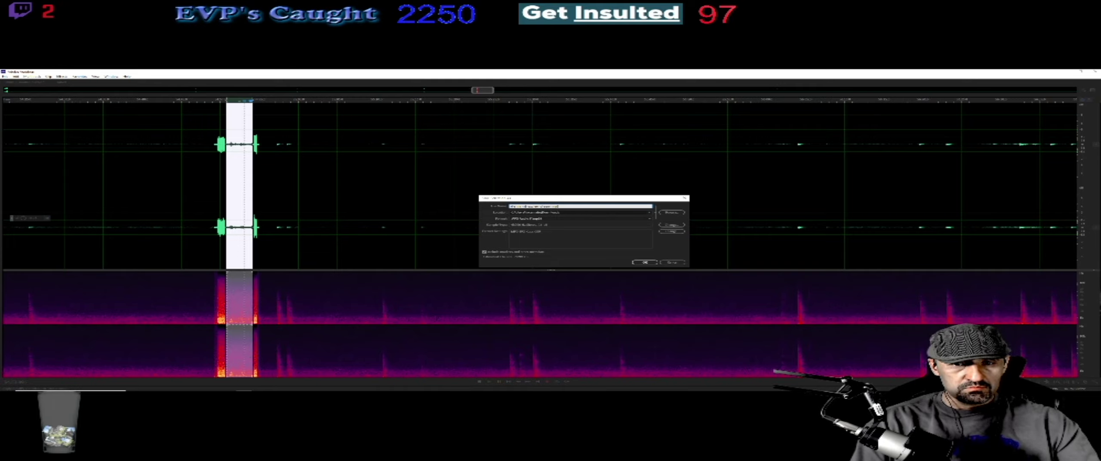
key("Return")
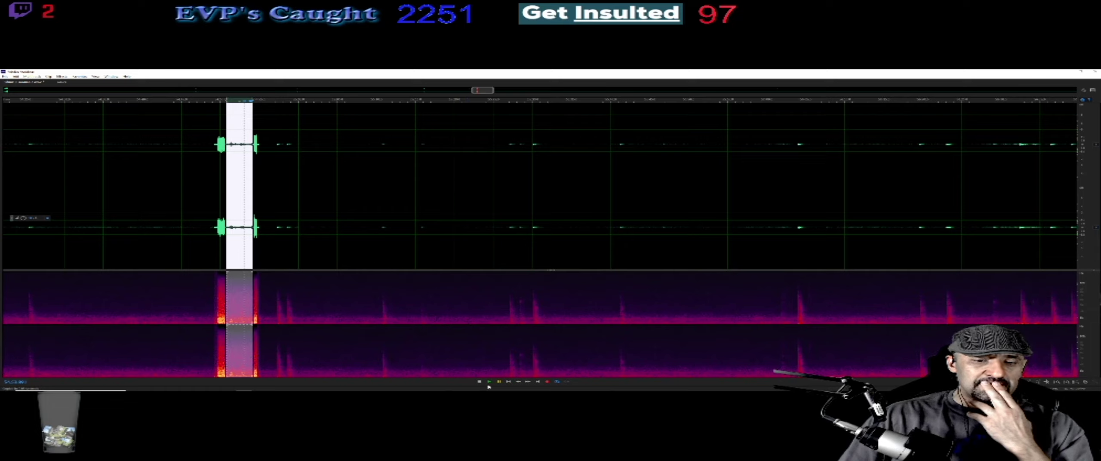
left_click(346, 206)
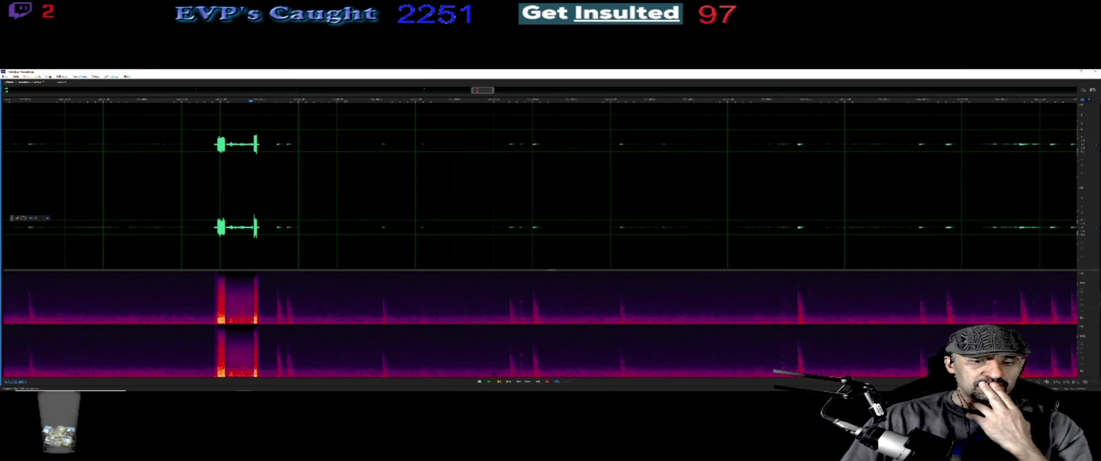
left_click(488, 382)
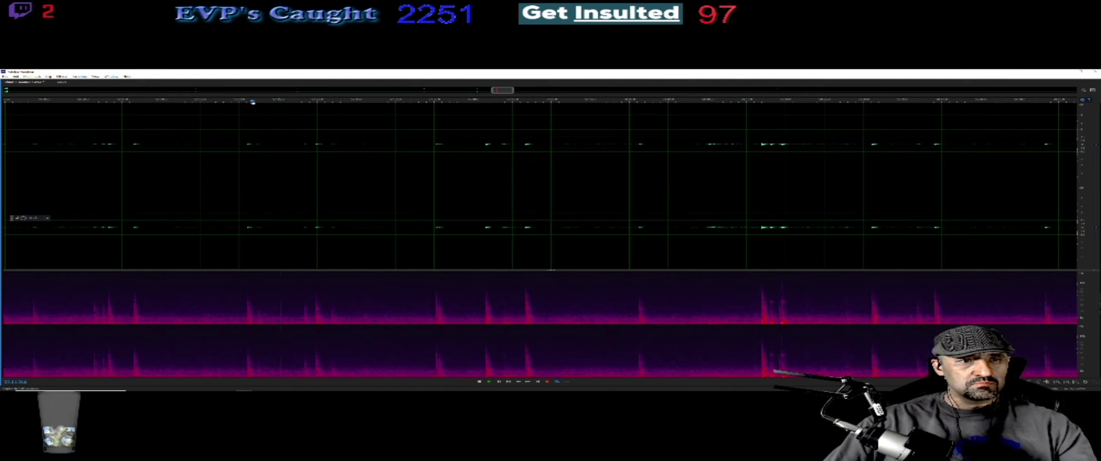
- Replay the faint sound just after an early spike, select that short section and amplify it, continuing playback past it
left_click(254, 101)
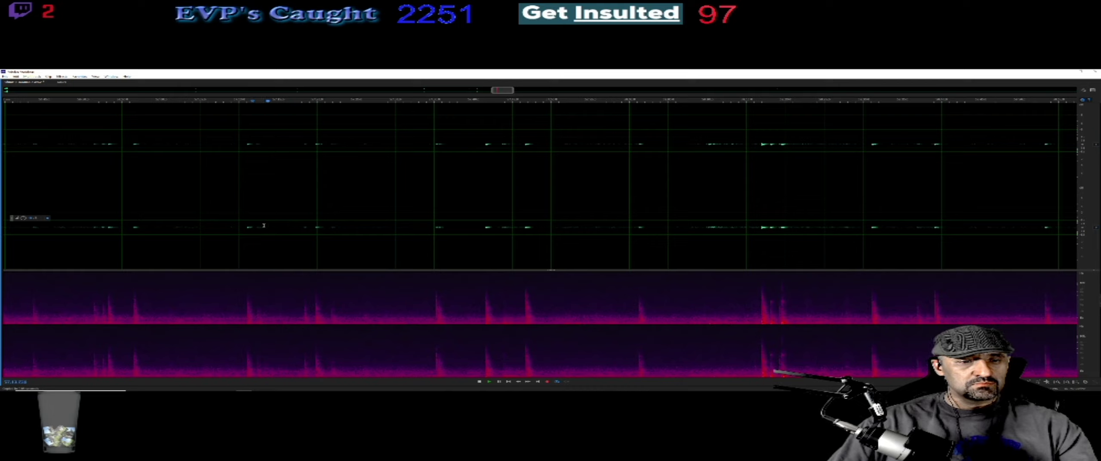
left_click_drag(258, 259, 272, 261)
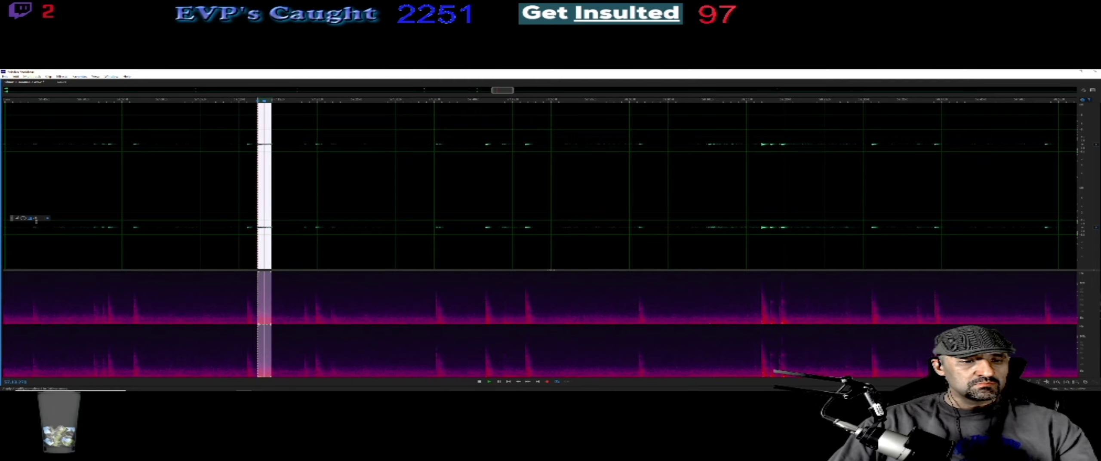
left_click(306, 192)
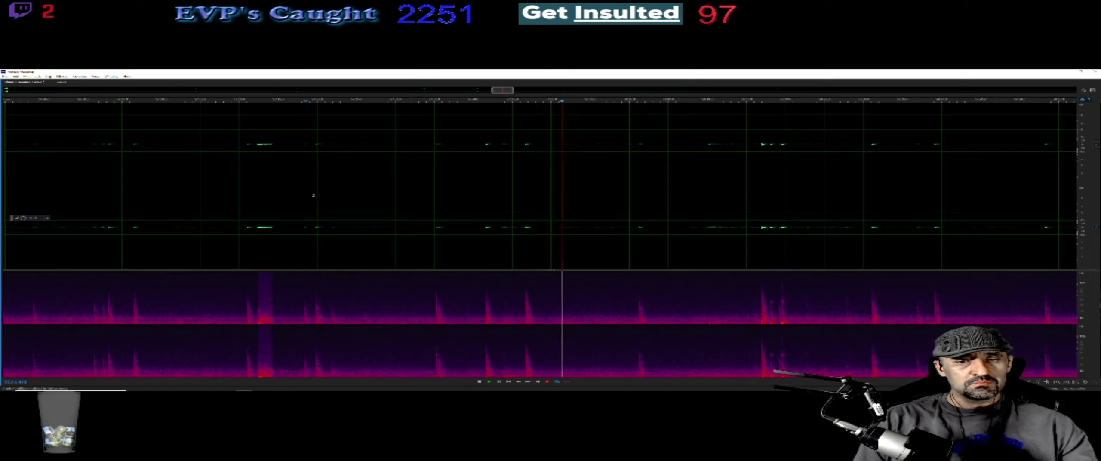
- Keep listening through the following parts of the recording for voices, pausing and replaying the stretch around the early spike
key("space")
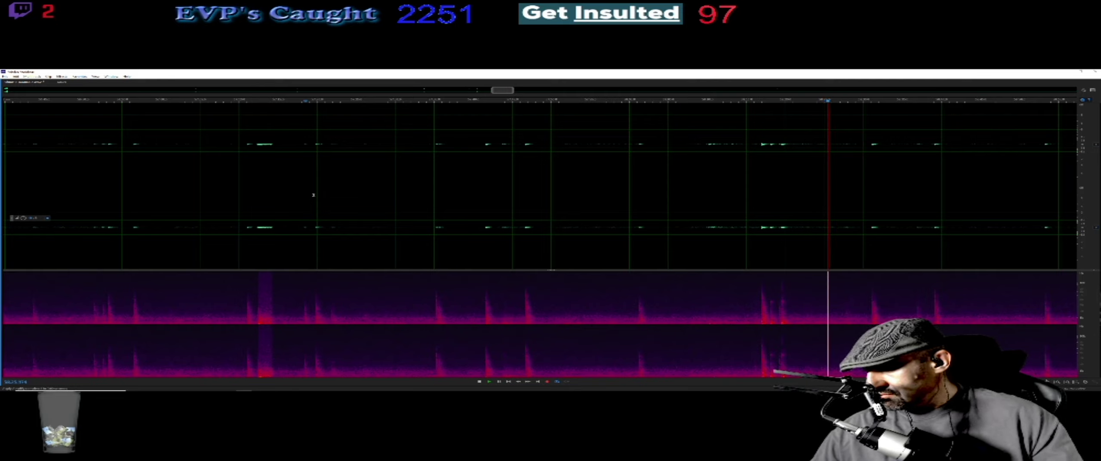
key("space")
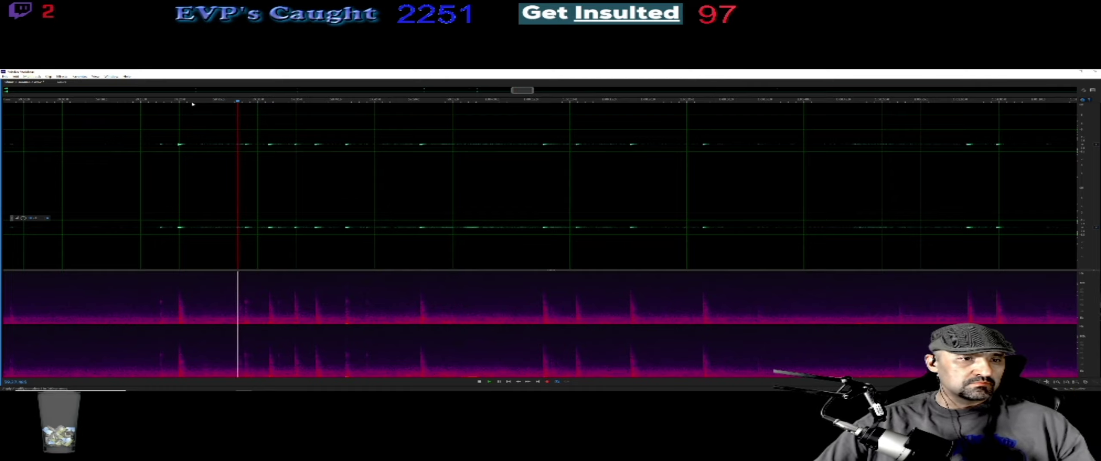
key("space")
key("space")
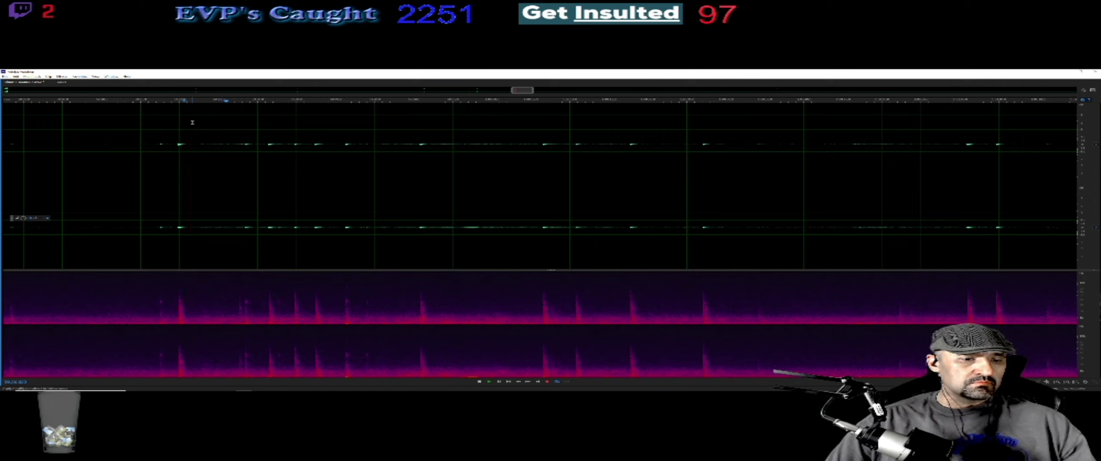
left_click(178, 101)
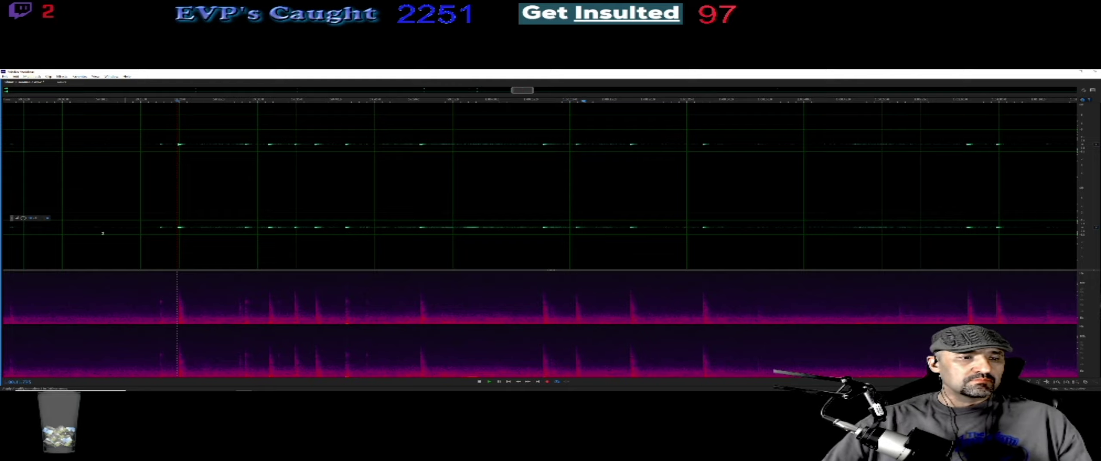
mouse_move(7, 392)
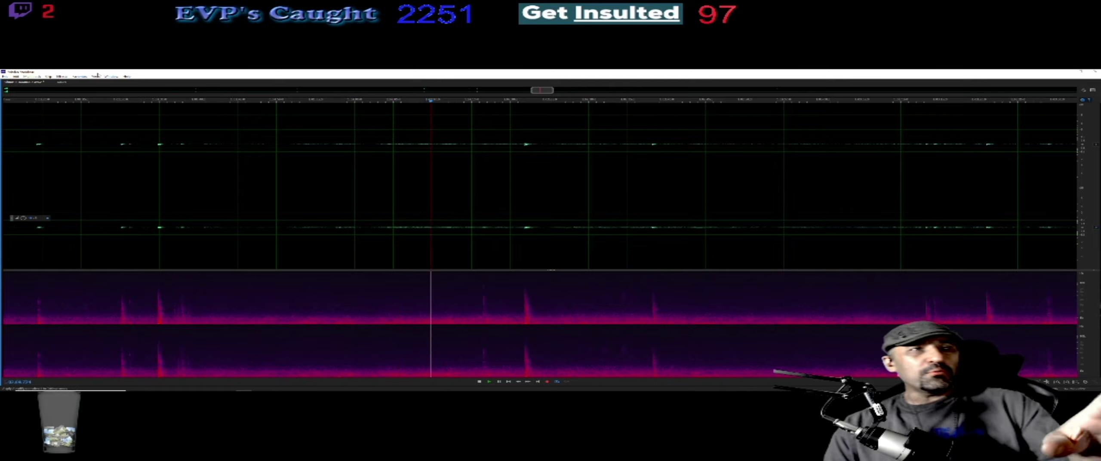
- Listen through the middle of the visible recording, pausing and resuming playback around the central spike, and continue on to the following quiet part
key("space")
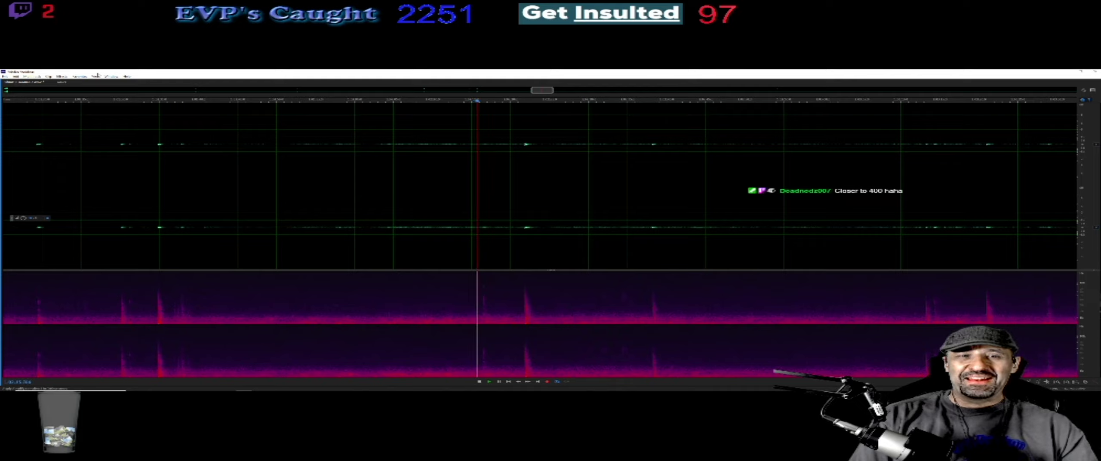
key("space")
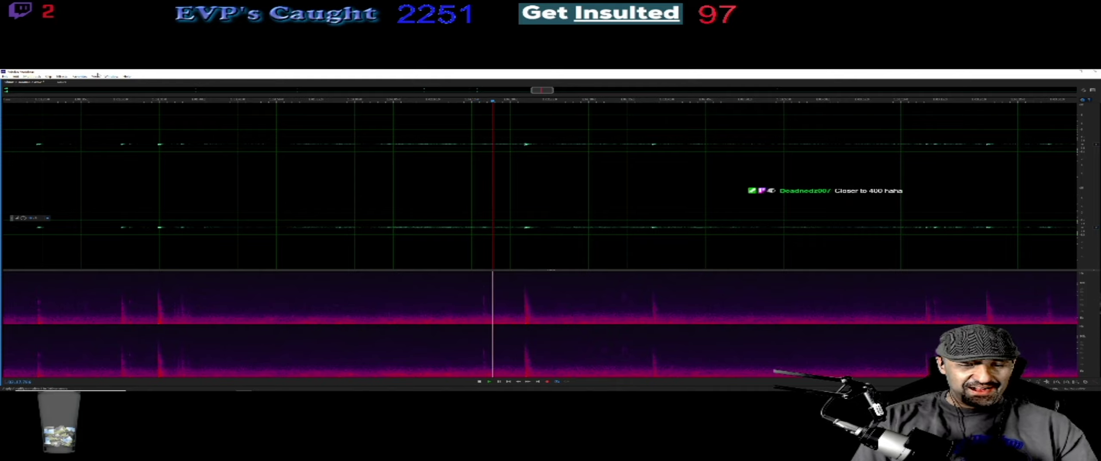
key("space")
key("space")
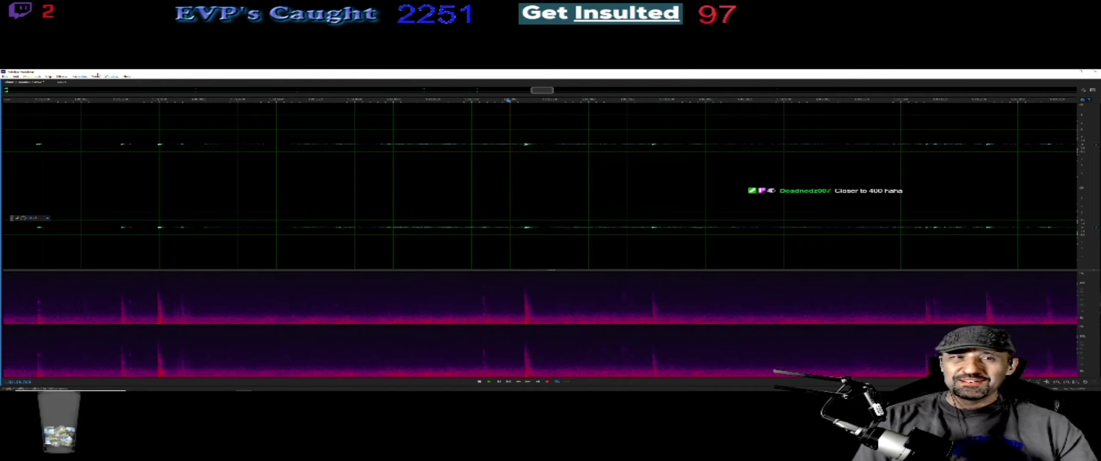
key("space")
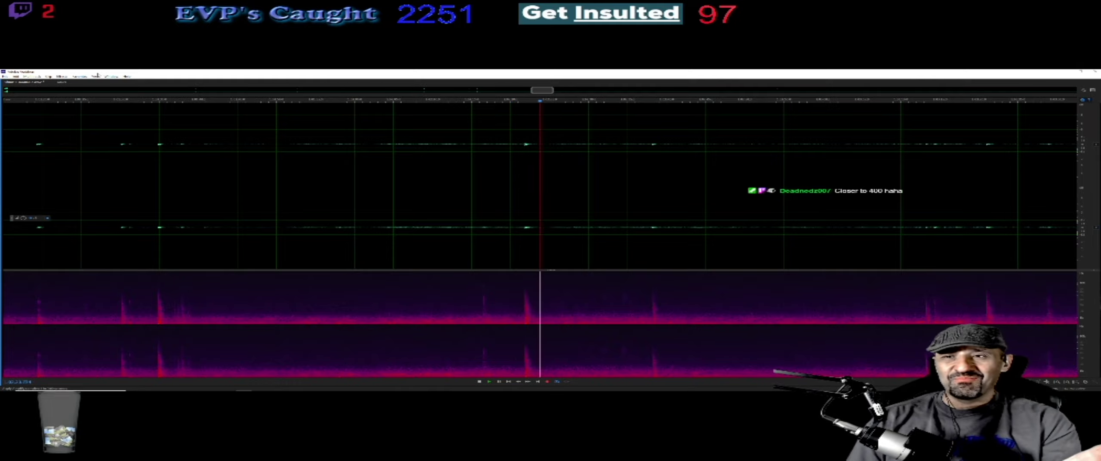
key("space")
key("space")
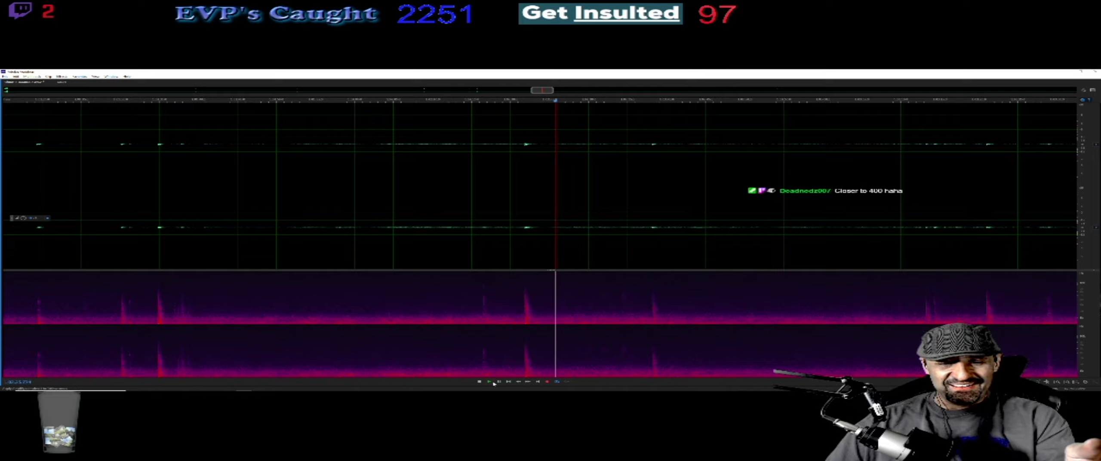
key("space")
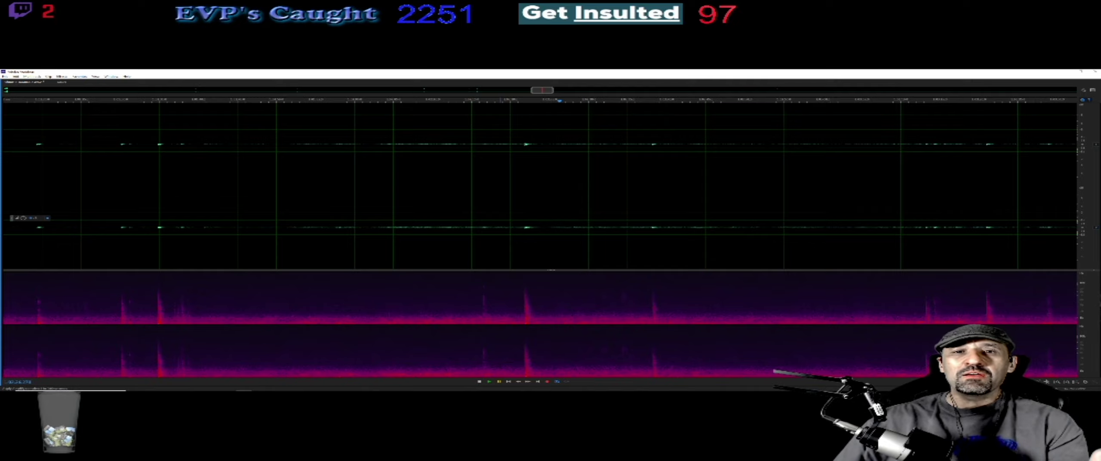
left_click(488, 381)
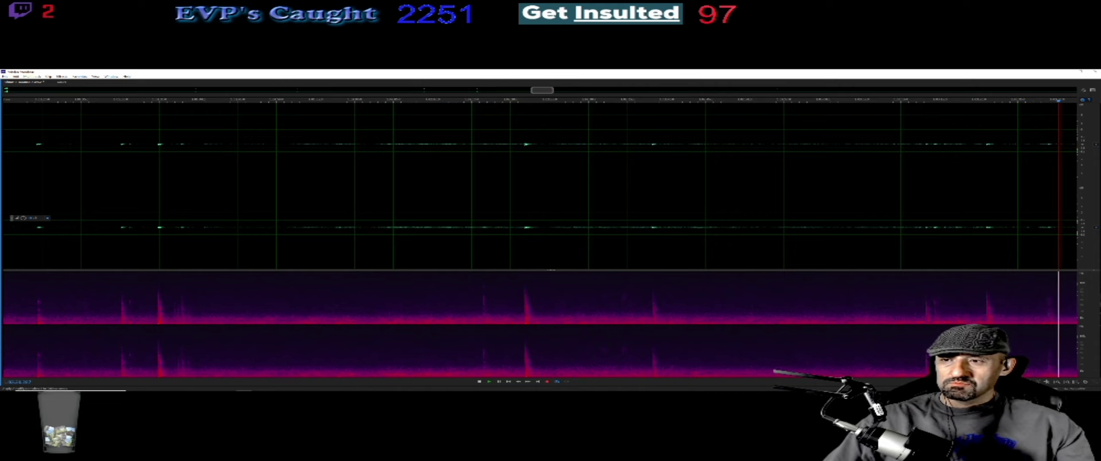
- Replay the faint sound after the last tall spike, select that short section, trim its start, and resume listening with the selection cleared
left_click(1032, 107)
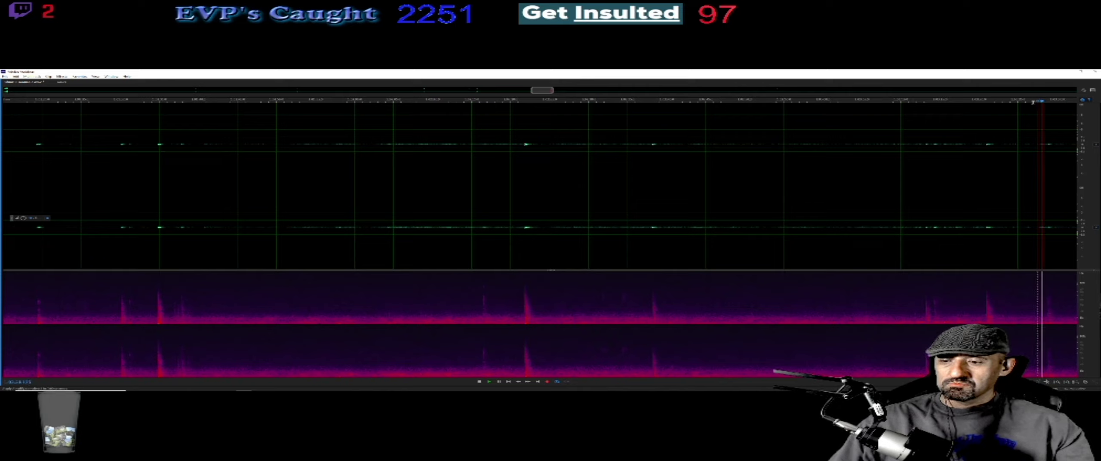
left_click_drag(1016, 121, 1052, 113)
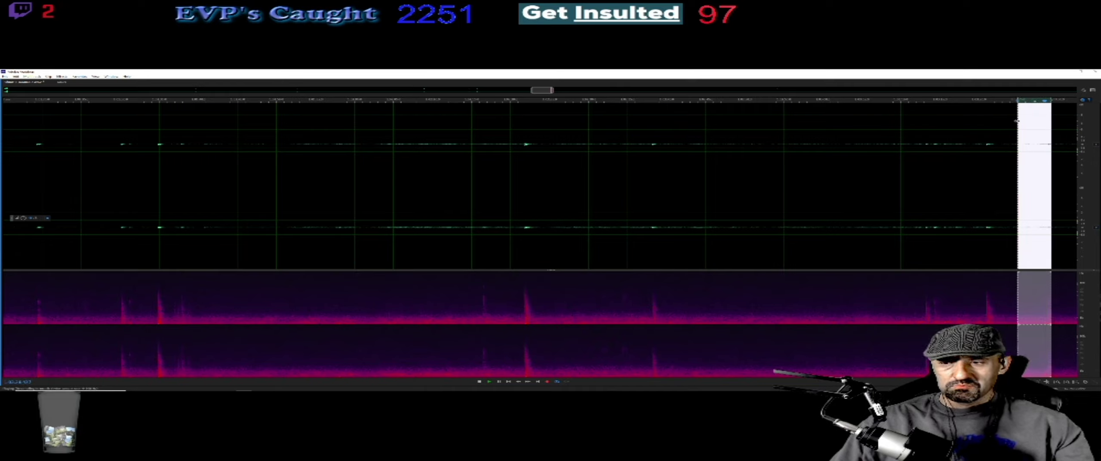
left_click_drag(1015, 119, 1025, 123)
key("space")
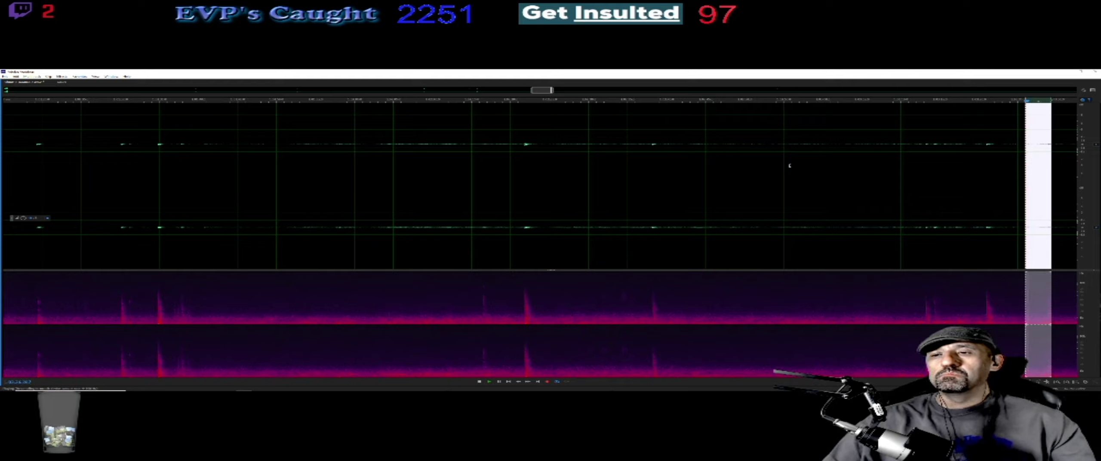
left_click(1006, 165)
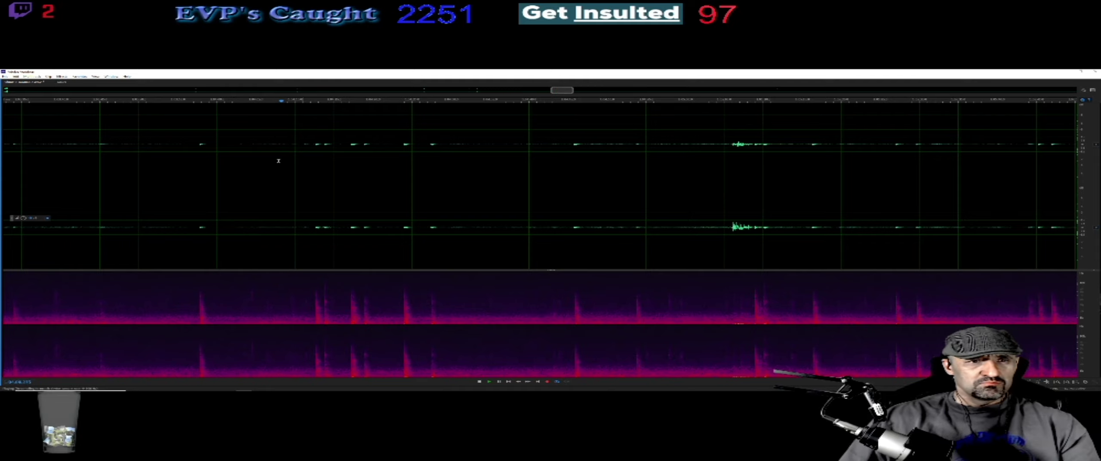
- Select the short quiet section just before the cluster of early spikes, adjust its boundaries, amplify it and play it
left_click_drag(251, 143, 280, 143)
key("space")
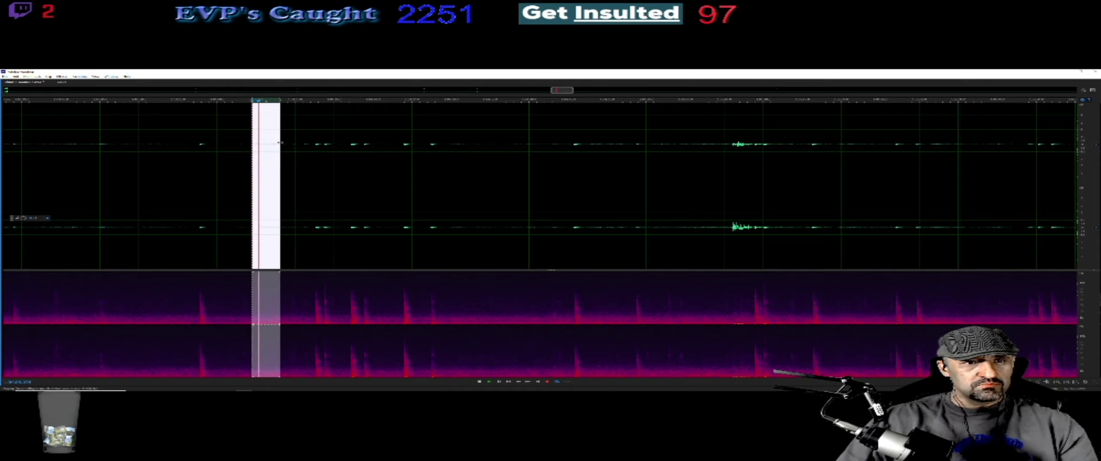
left_click_drag(280, 143, 256, 142)
key("space")
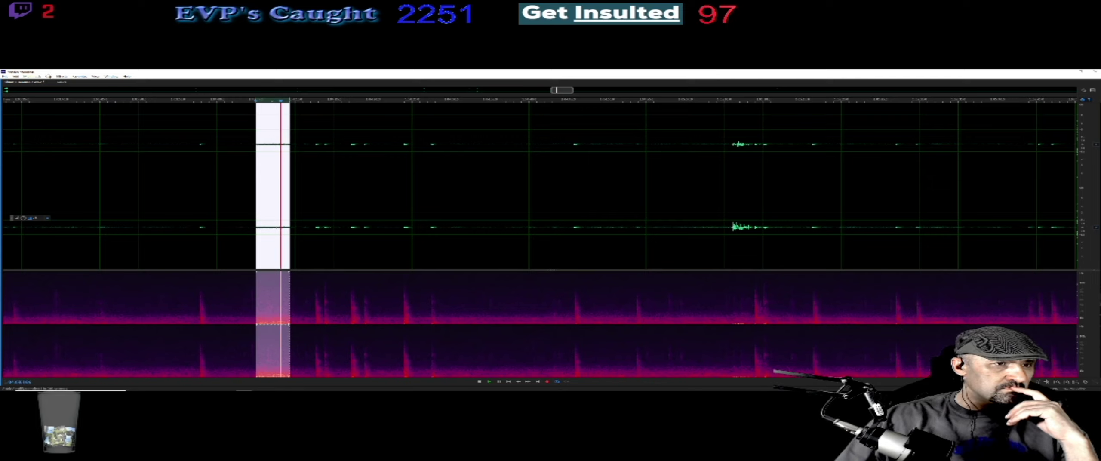
- Apply the Vocal Enhancer effect twice to the selected section before the early spike cluster and play back the result
left_click(62, 76)
mouse_move(78, 166)
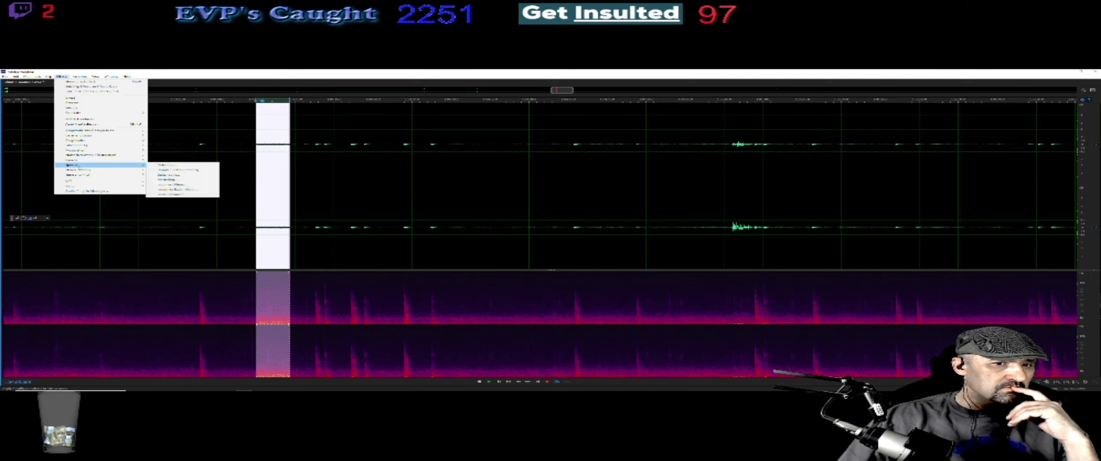
left_click(167, 195)
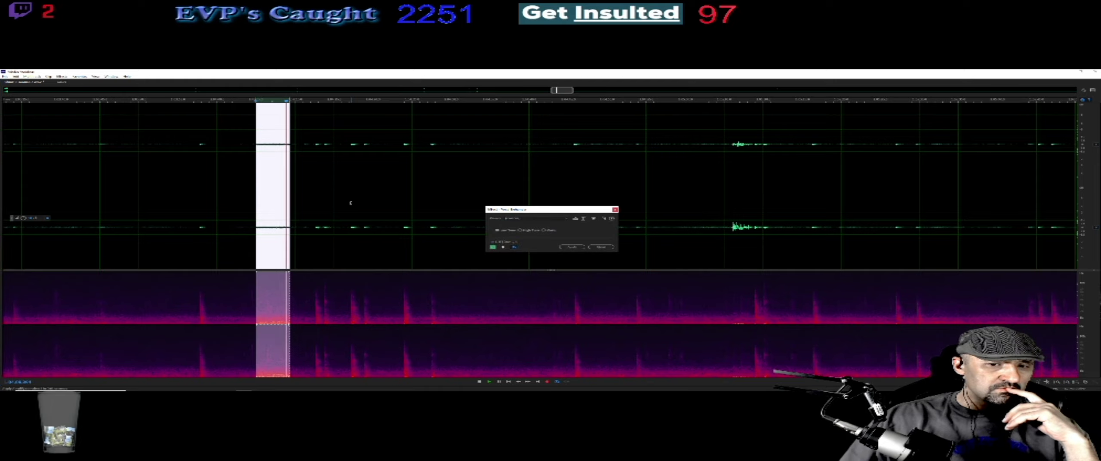
left_click(572, 248)
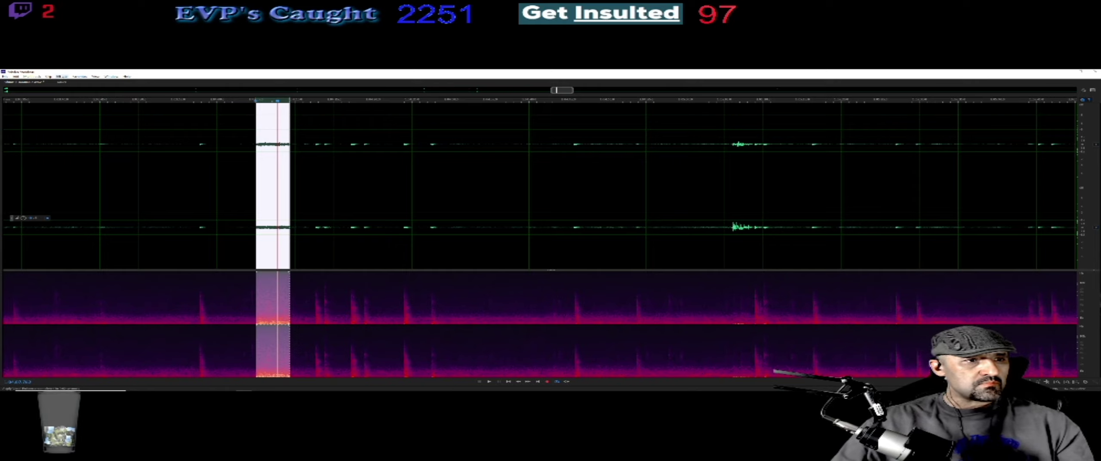
key("alt+s")
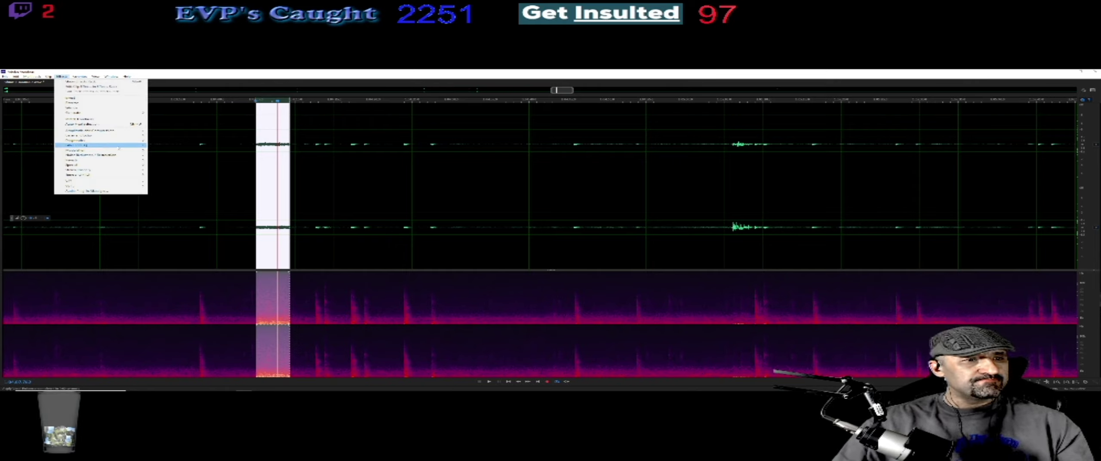
mouse_move(118, 155)
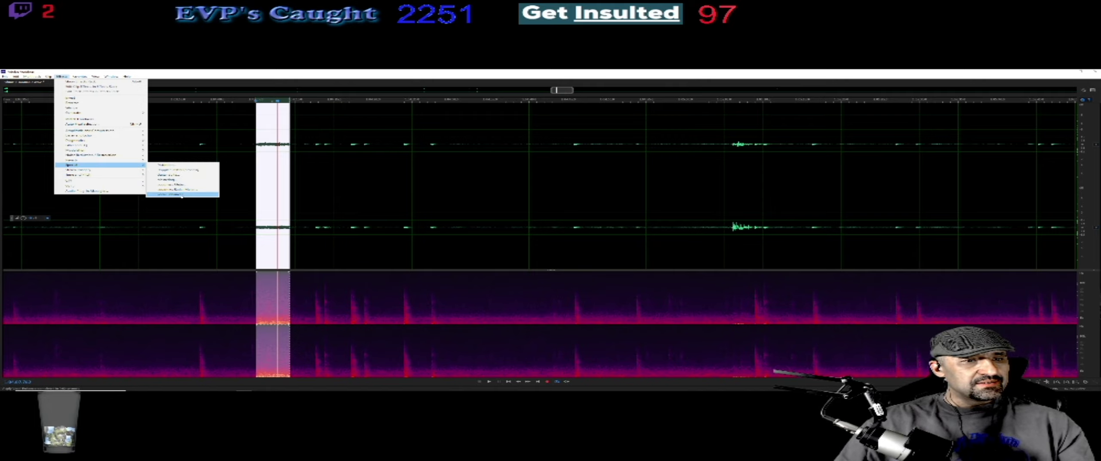
left_click(180, 195)
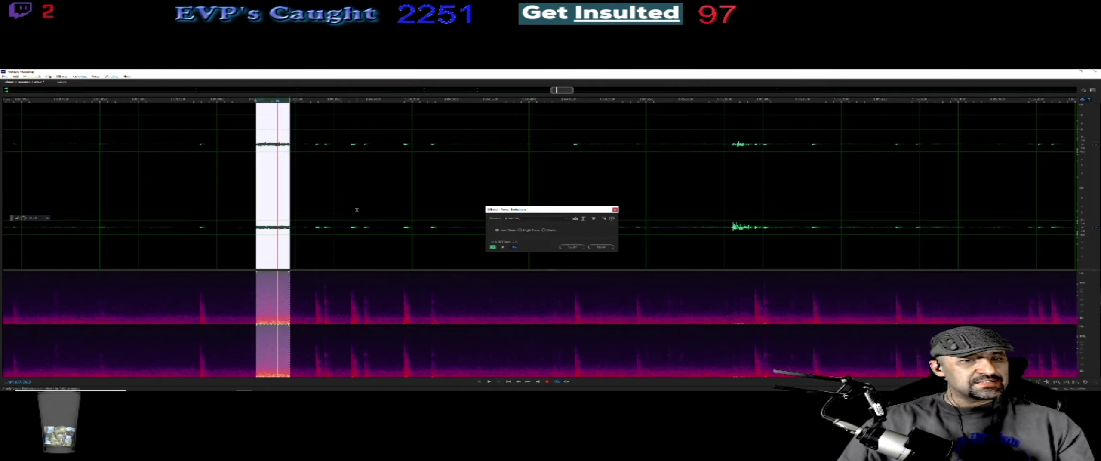
left_click(575, 247)
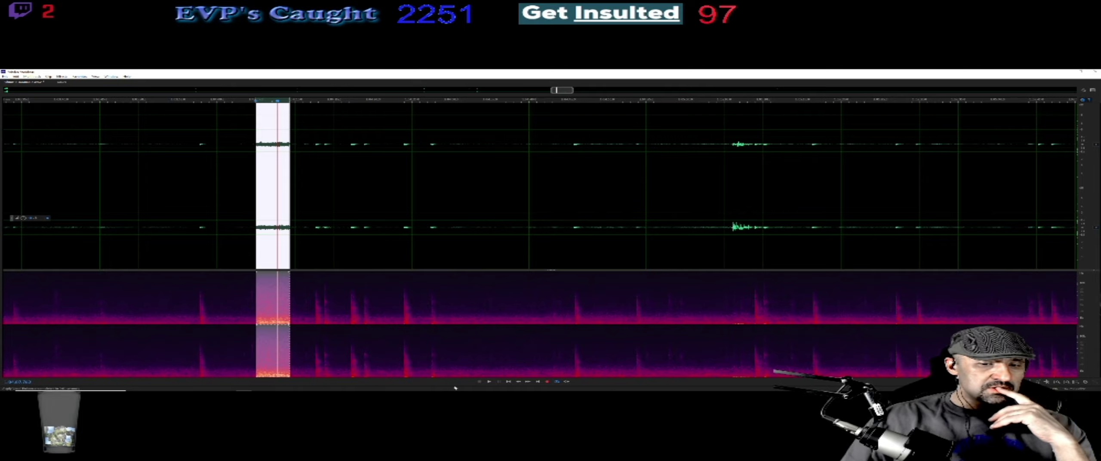
left_click(490, 381)
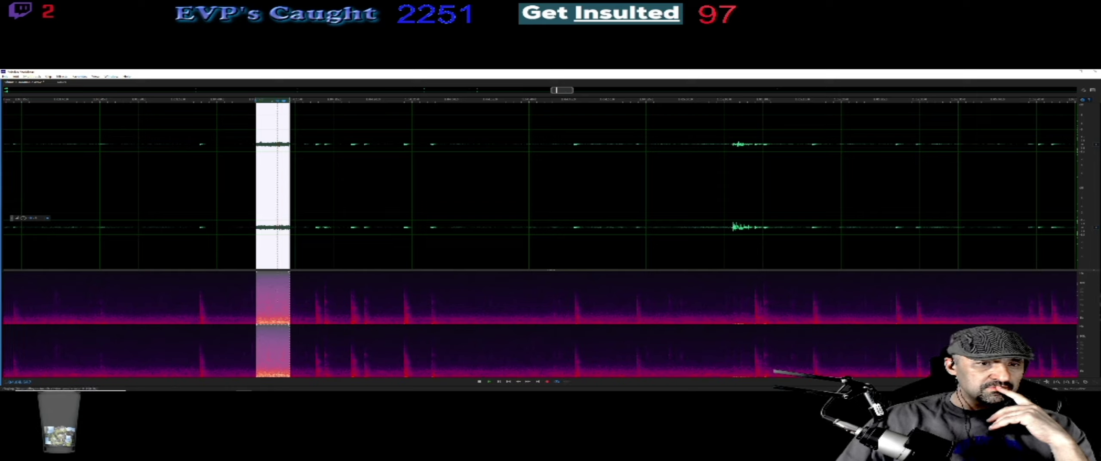
- Apply noise reduction to the selected section, keeping the effect's current settings
left_click(60, 76)
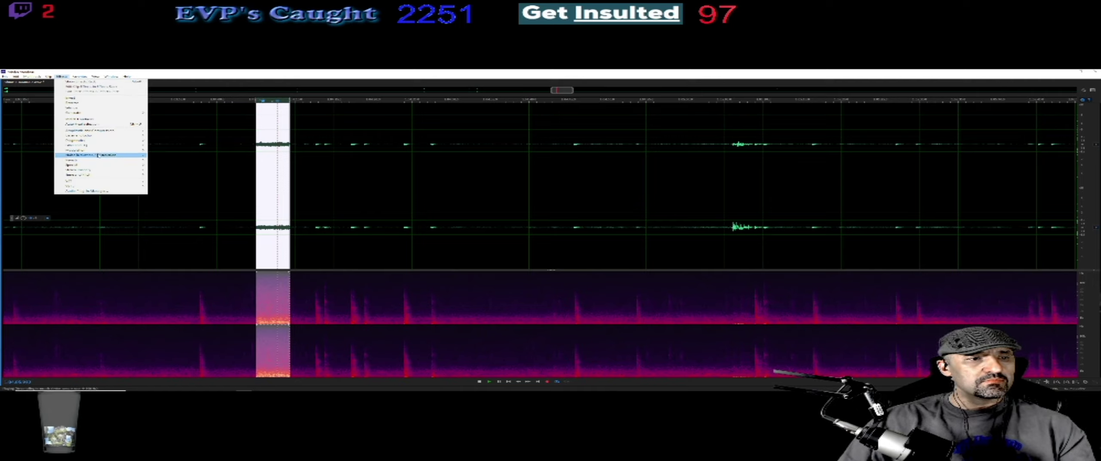
mouse_move(130, 159)
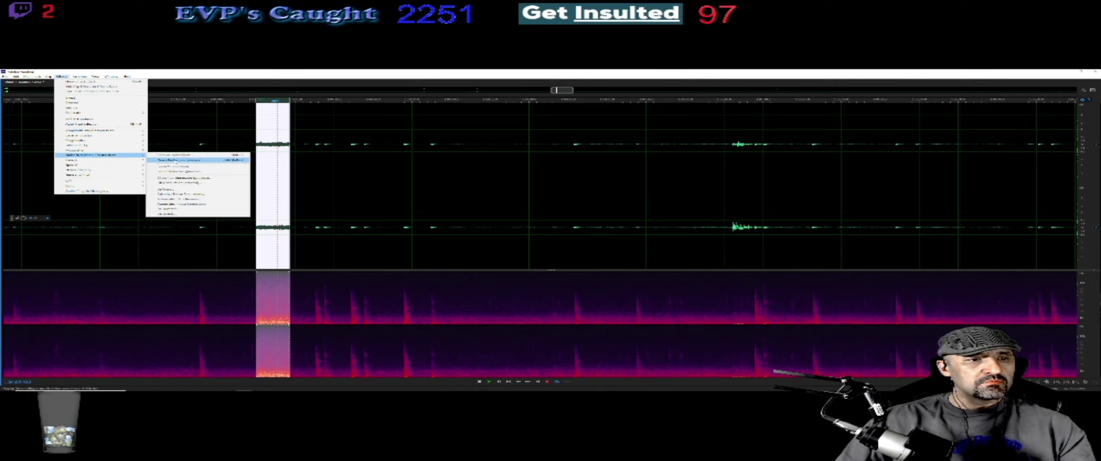
left_click(185, 212)
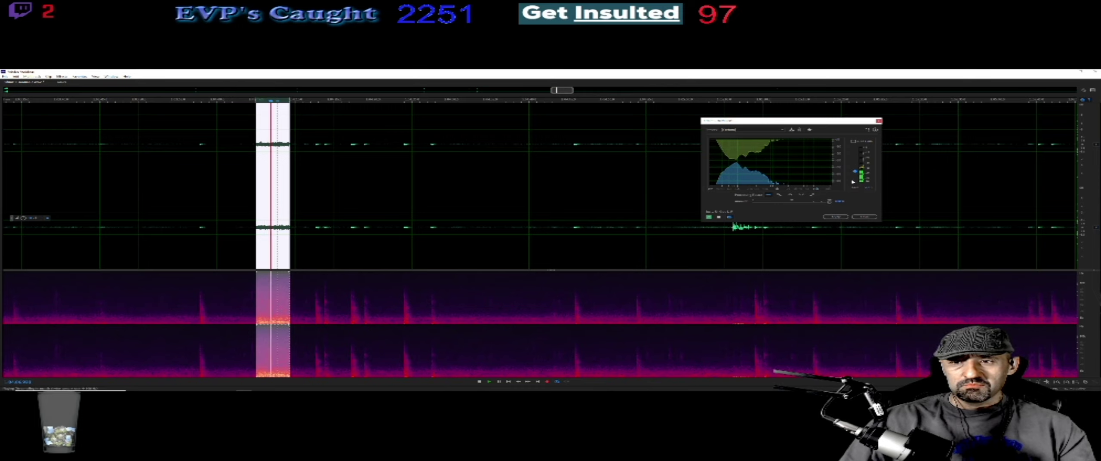
left_click(835, 216)
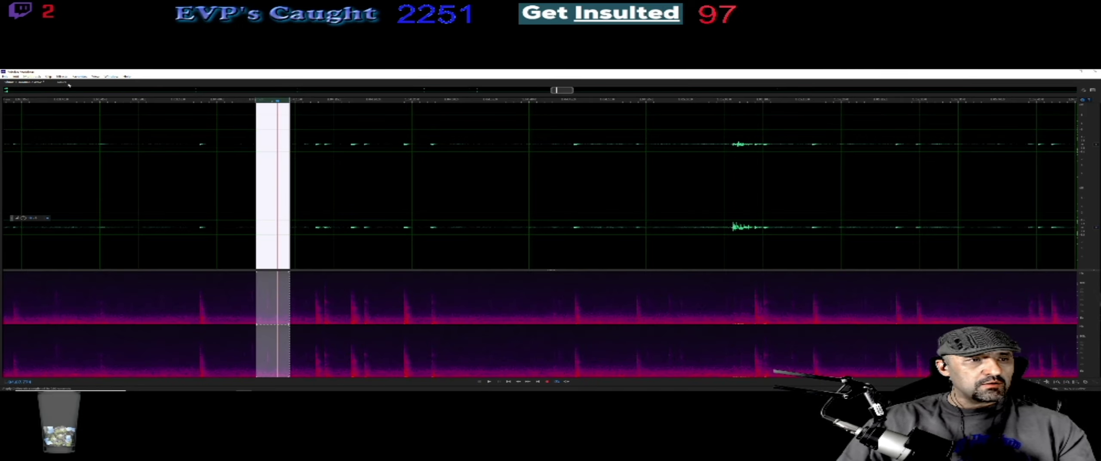
- Apply the Vocal Enhancer with the High Tone mode twice to the noise-reduced section
left_click(72, 78)
mouse_move(62, 77)
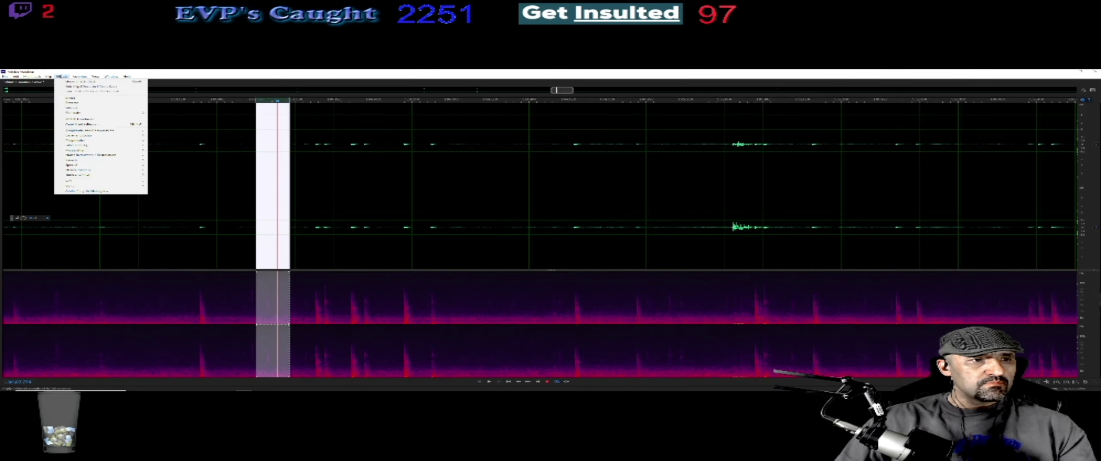
mouse_move(91, 170)
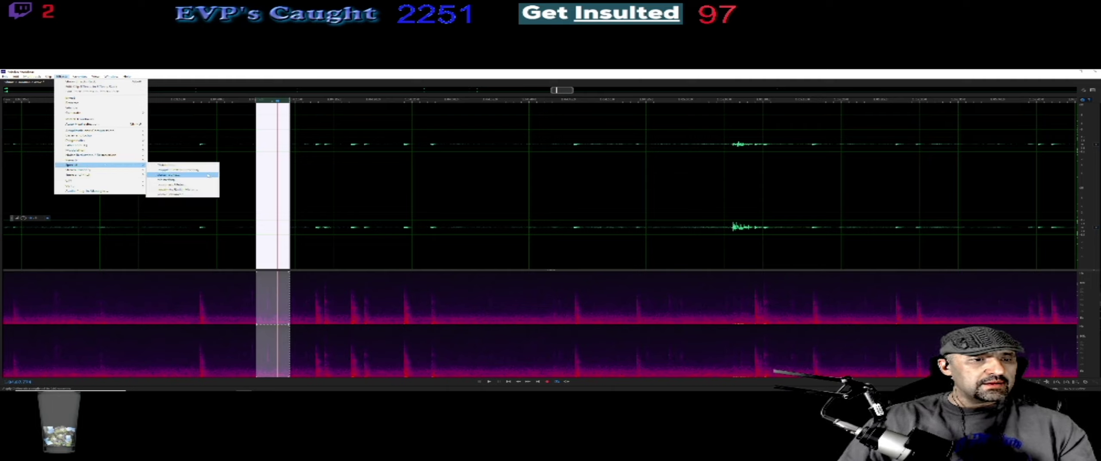
left_click(181, 194)
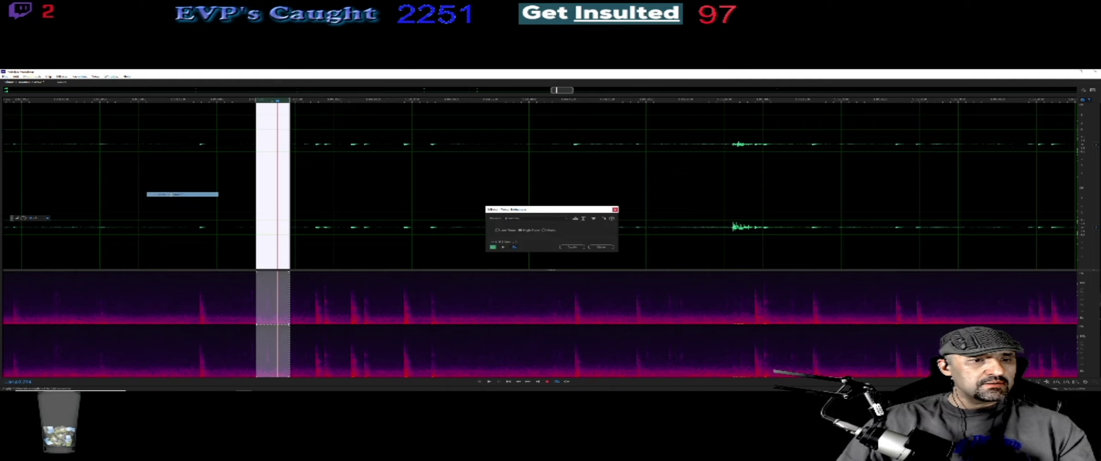
left_click(571, 247)
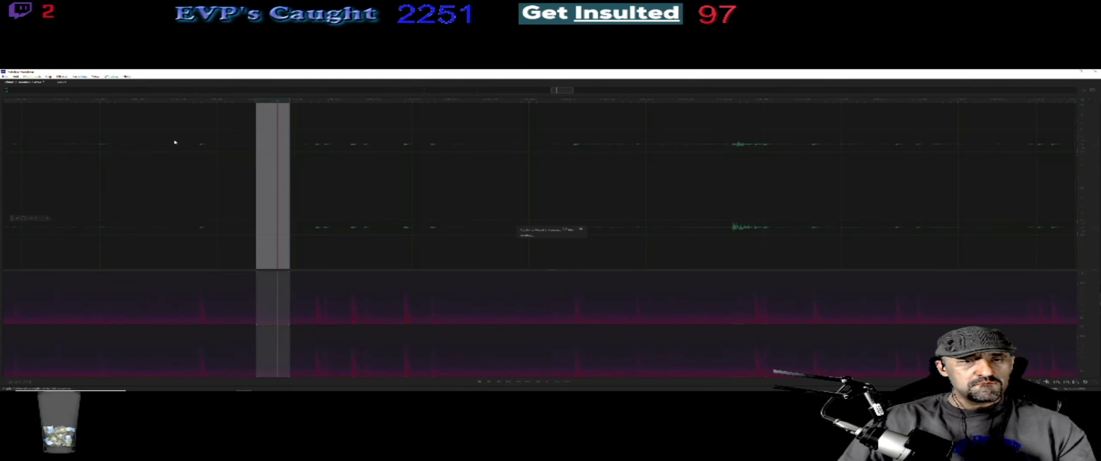
left_click(62, 77)
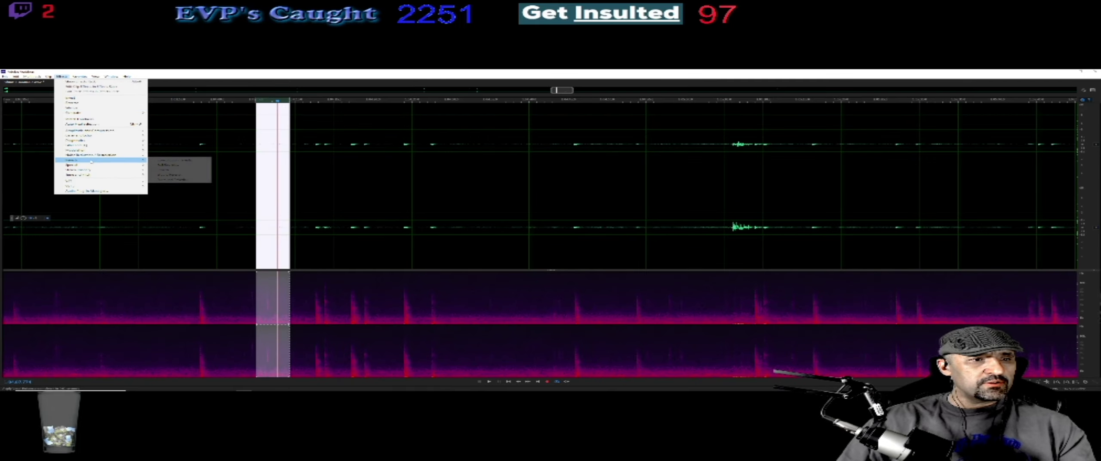
mouse_move(99, 165)
left_click(176, 195)
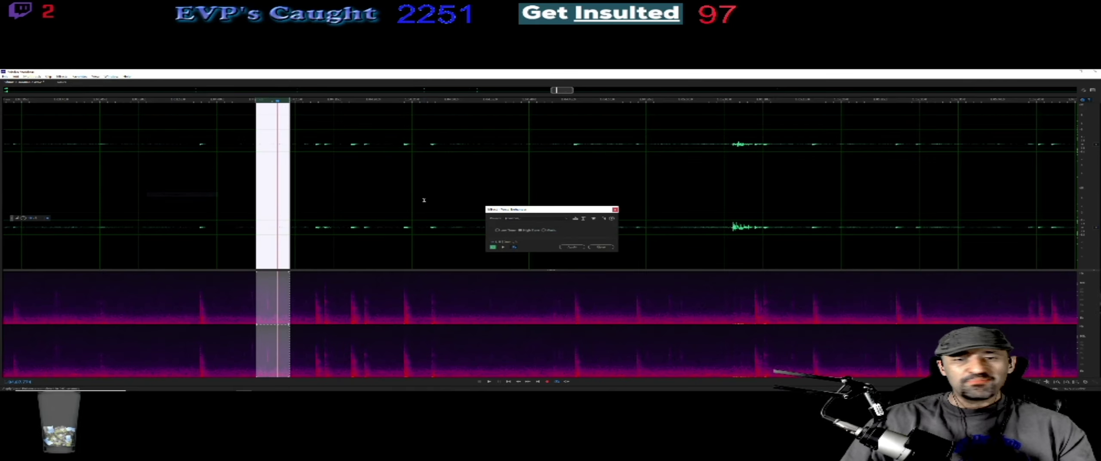
left_click(571, 248)
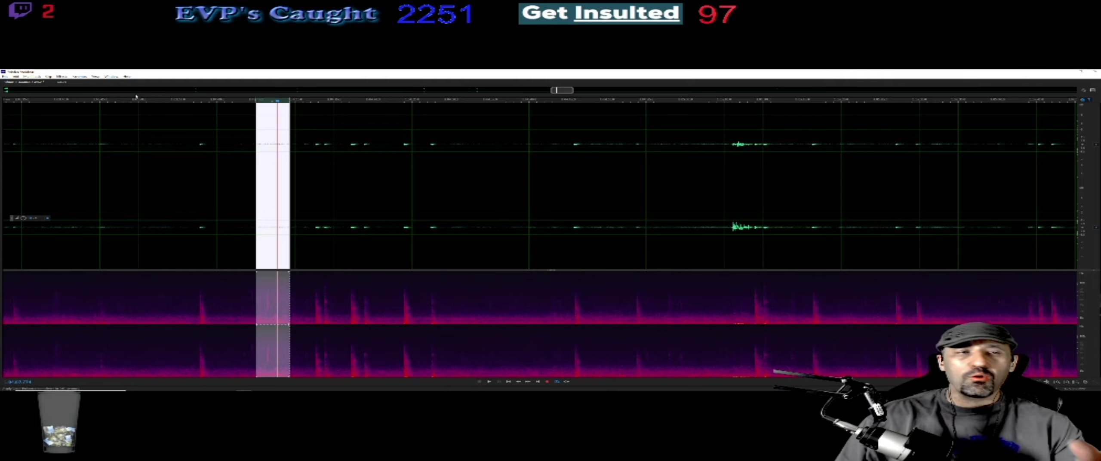
- Apply the Vocal Enhancer once more to the same selected section
left_click(61, 77)
mouse_move(99, 165)
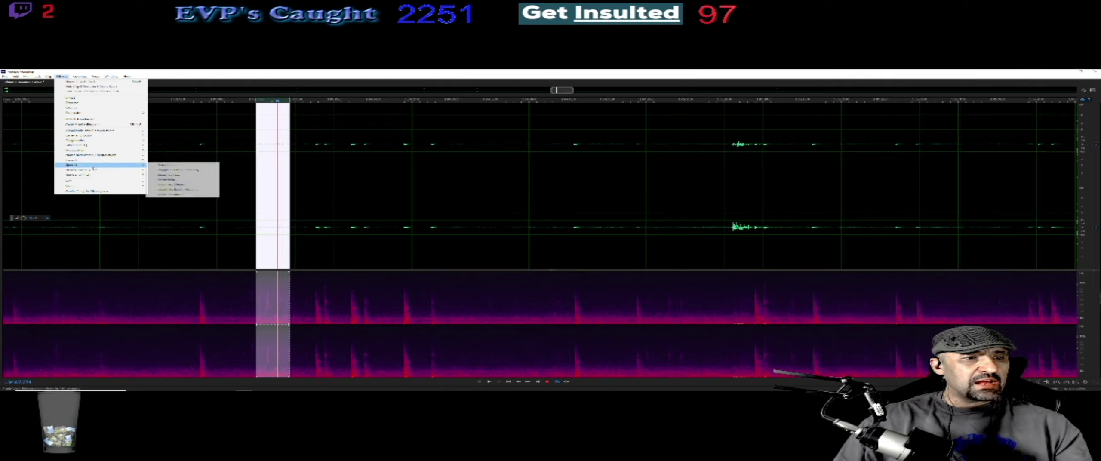
left_click(177, 194)
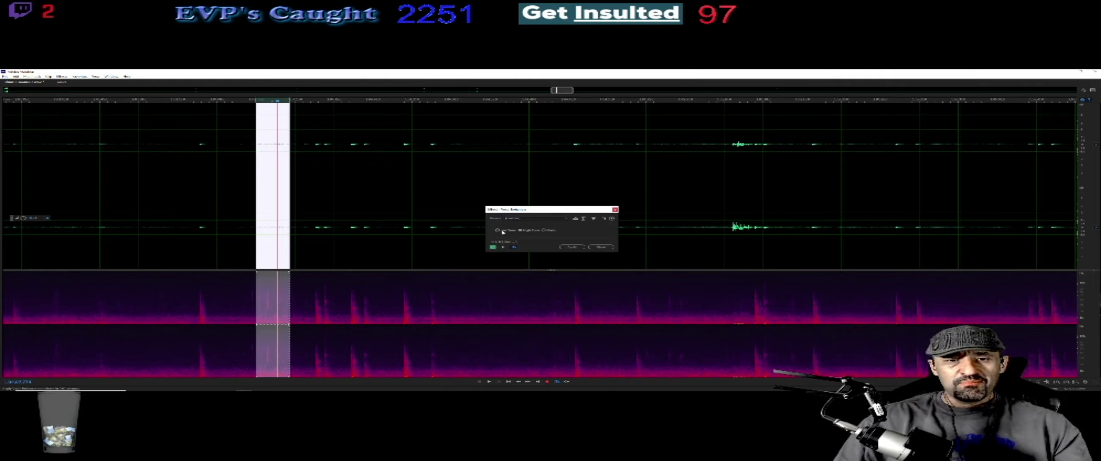
left_click(570, 250)
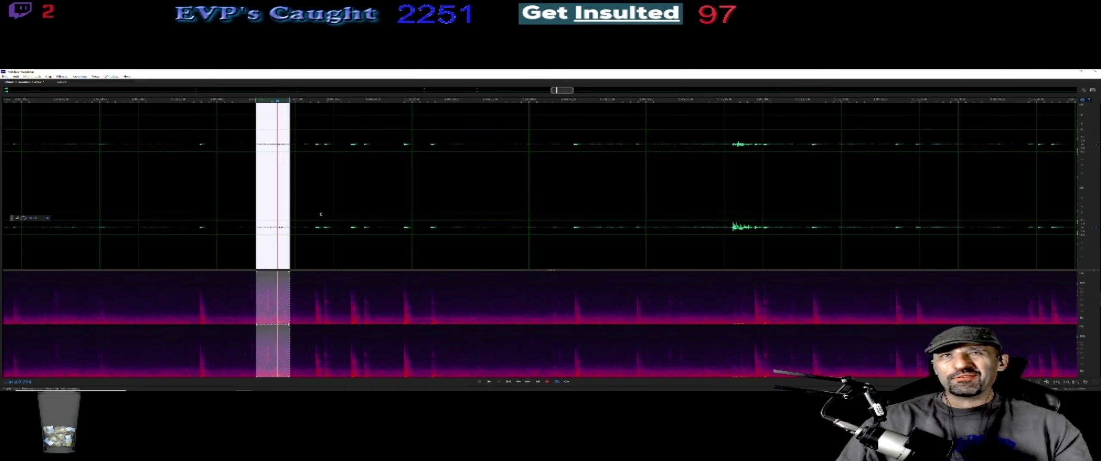
- Apply the Vocal Enhancer with the Low Tone mode to the selected section and play back the result
left_click(61, 76)
mouse_move(113, 165)
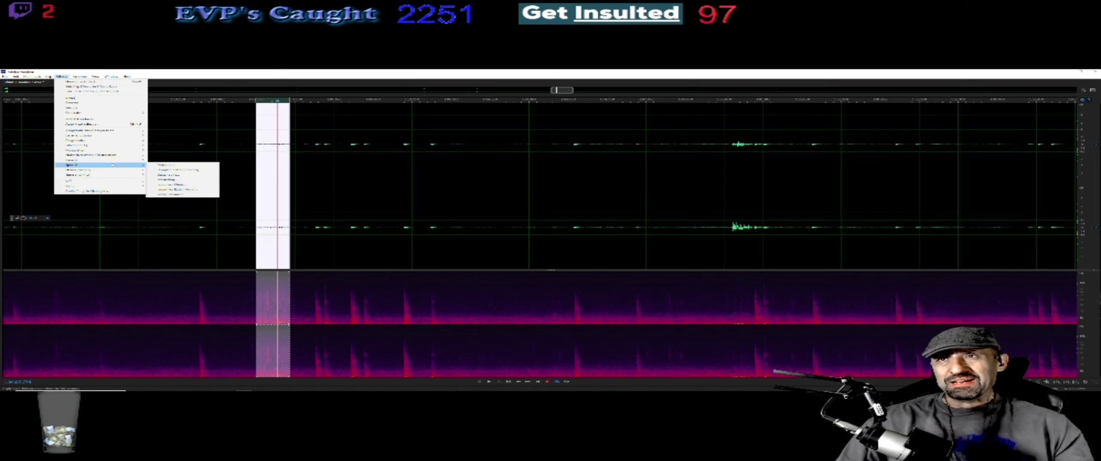
left_click(170, 194)
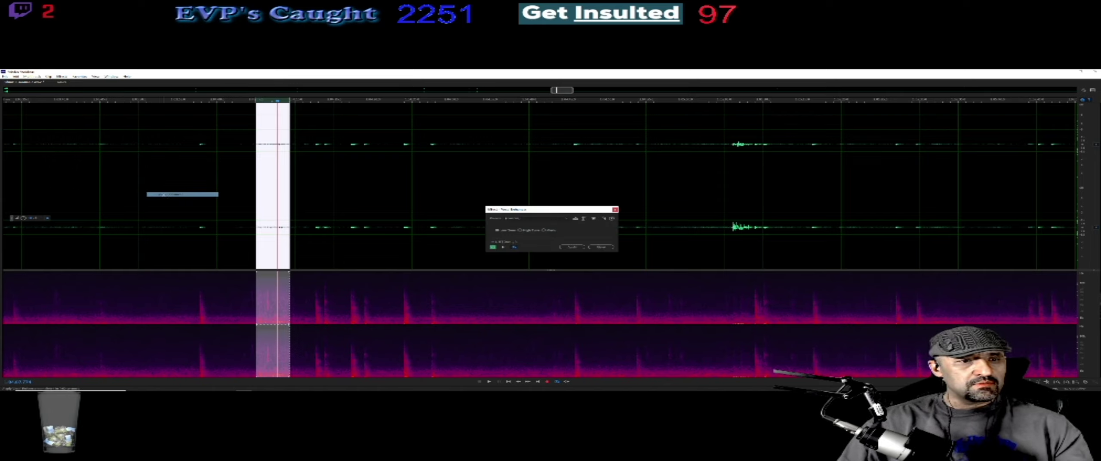
left_click(568, 247)
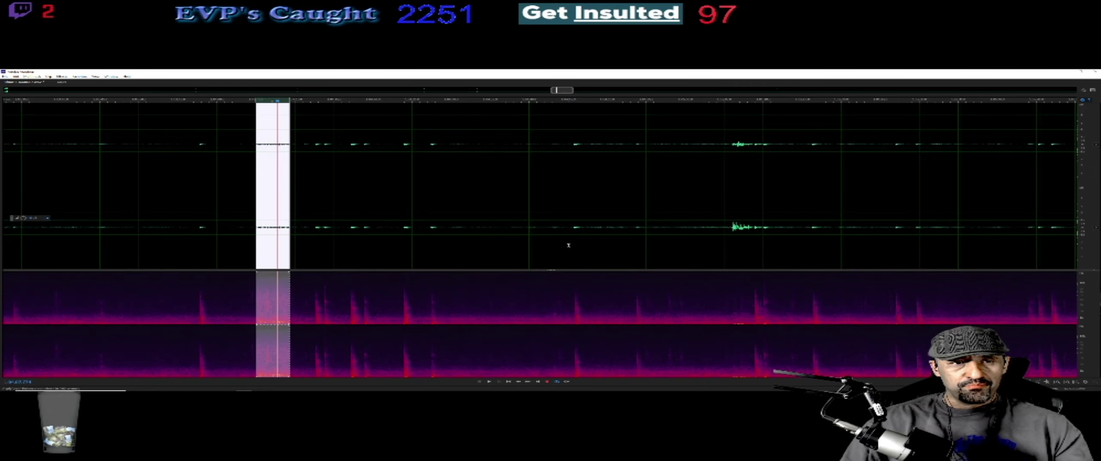
left_click(489, 381)
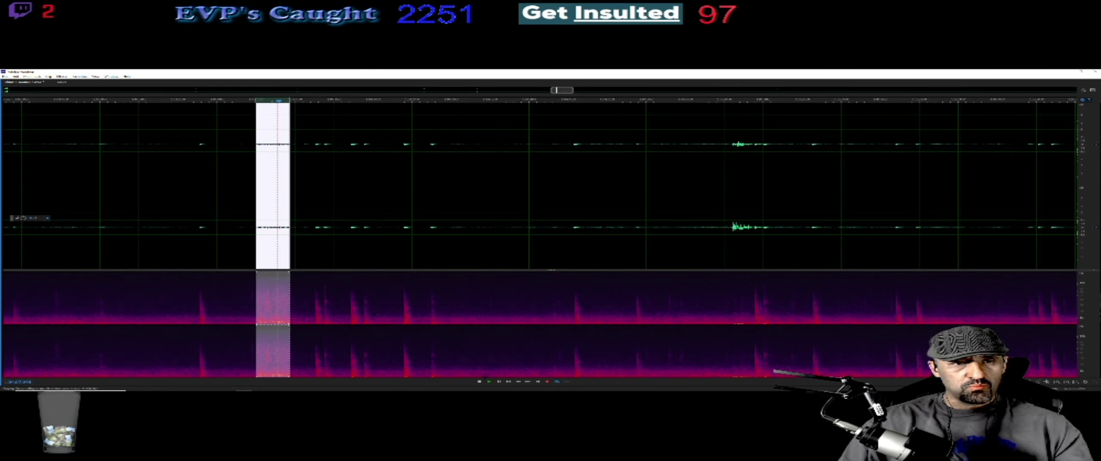
- Tighten both ends of the looping selection so it covers only the inner part of the enhanced section
scroll(280, 156, "up", 2)
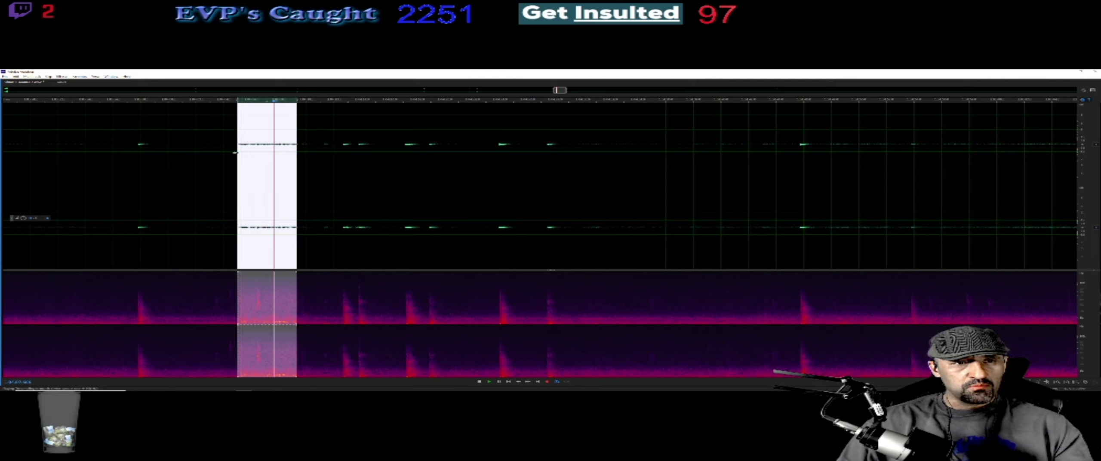
left_click_drag(235, 152, 241, 154)
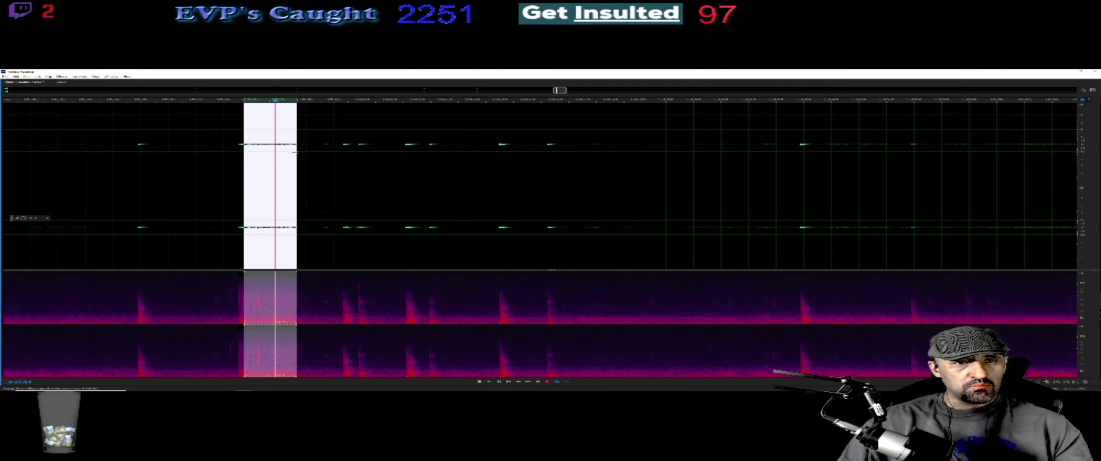
left_click_drag(297, 150, 285, 153)
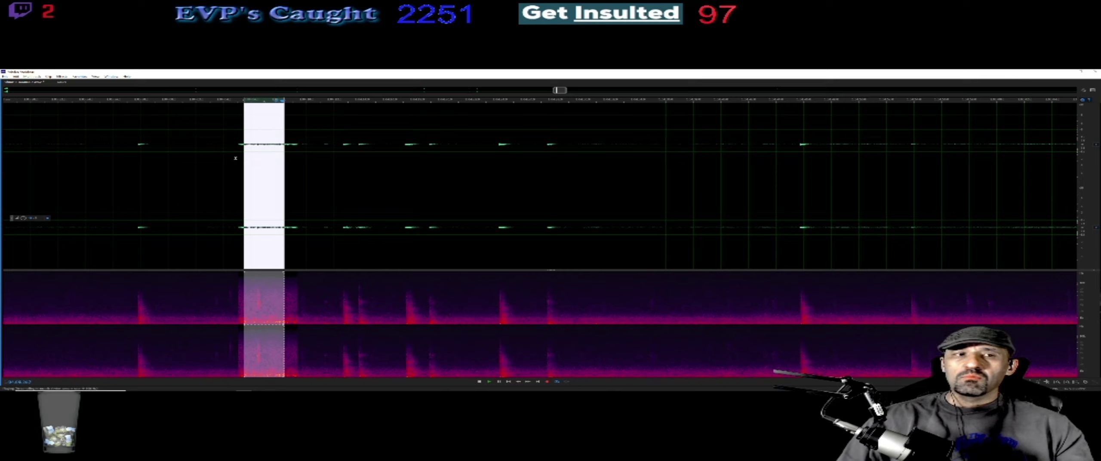
scroll(277, 152, "up", 2)
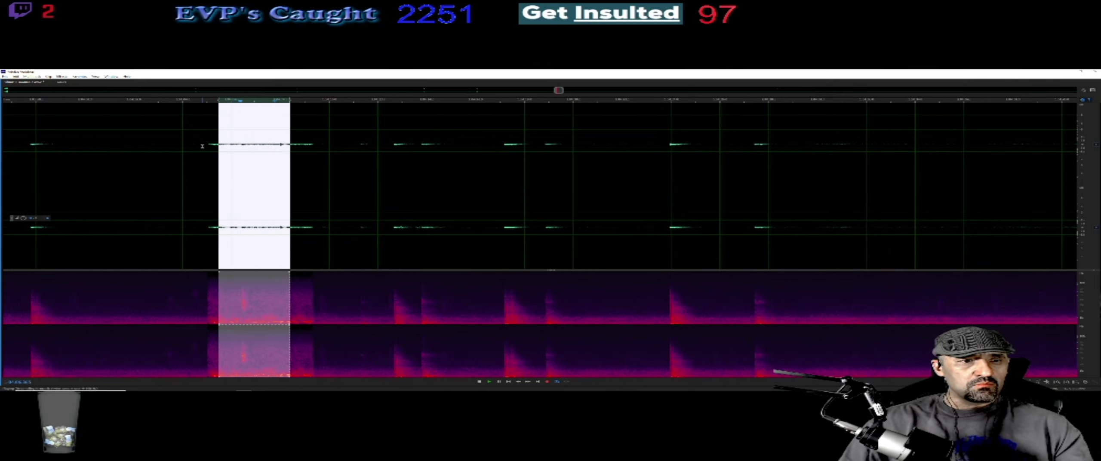
left_click_drag(218, 131, 222, 131)
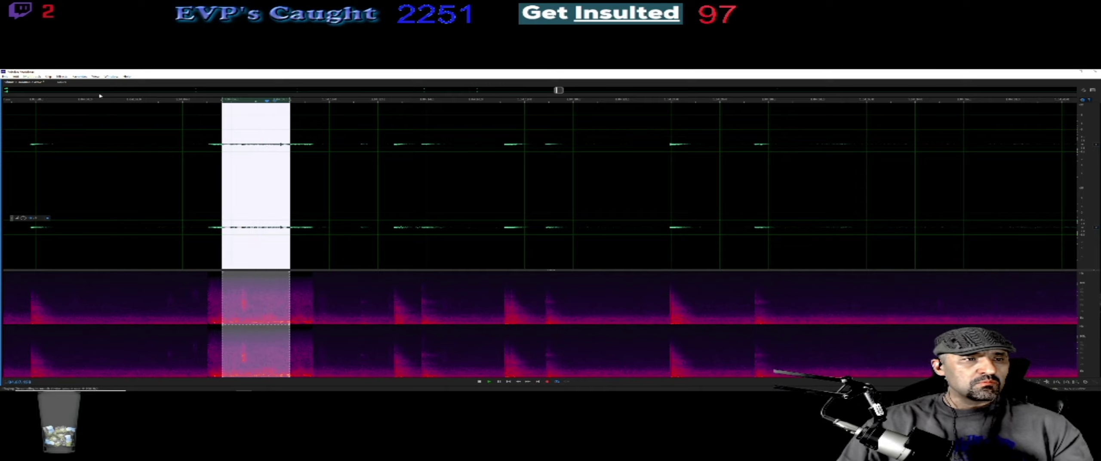
- Try the Vocal Enhancer's High Tone, Music and Low Tone modes on the looping selection, then close the effect without applying it
left_click(61, 76)
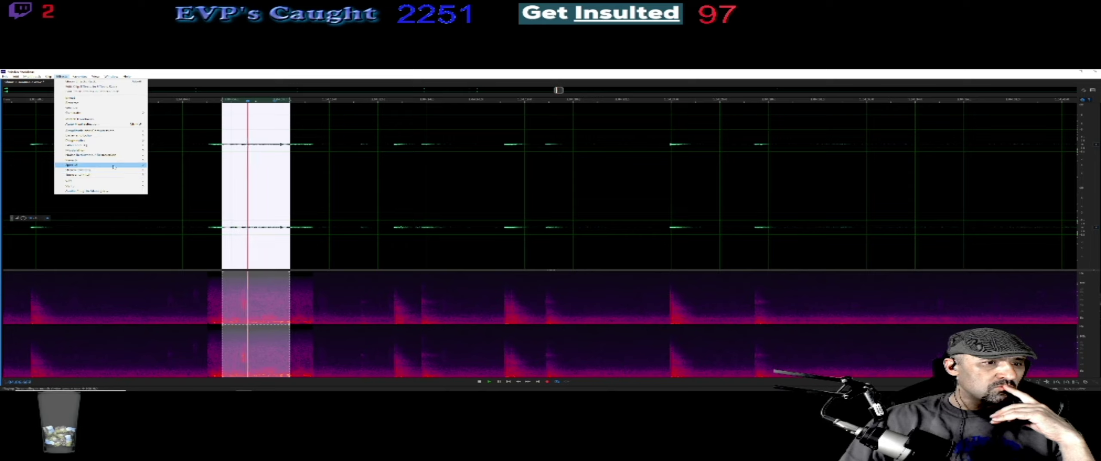
mouse_move(114, 170)
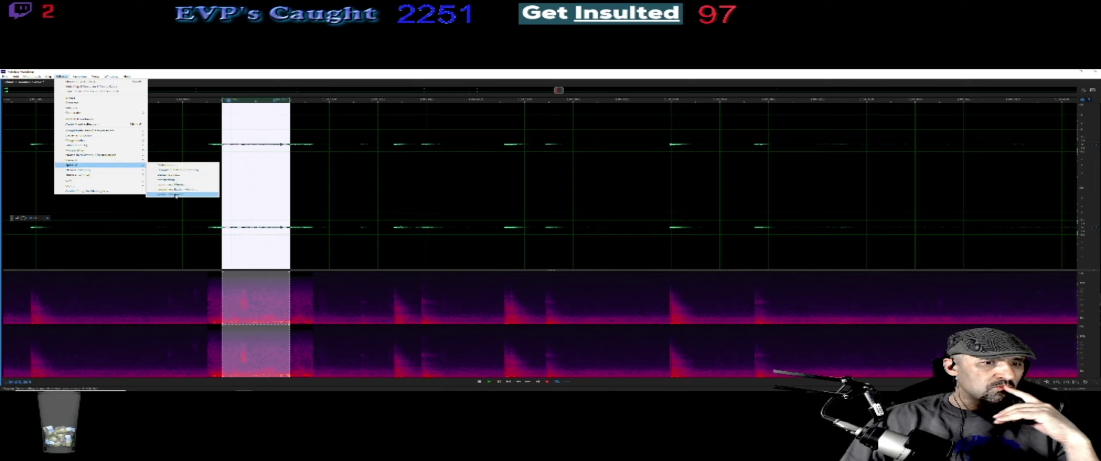
left_click(188, 194)
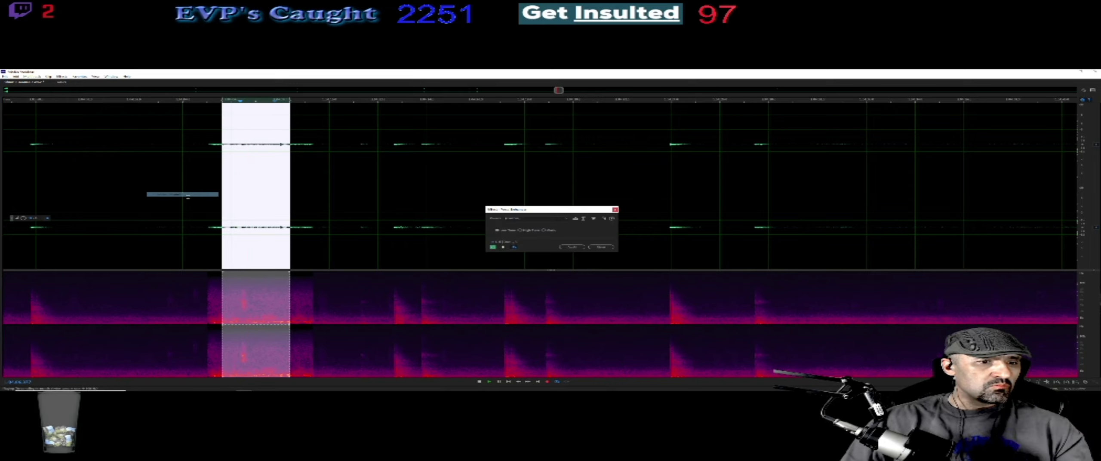
left_click(520, 231)
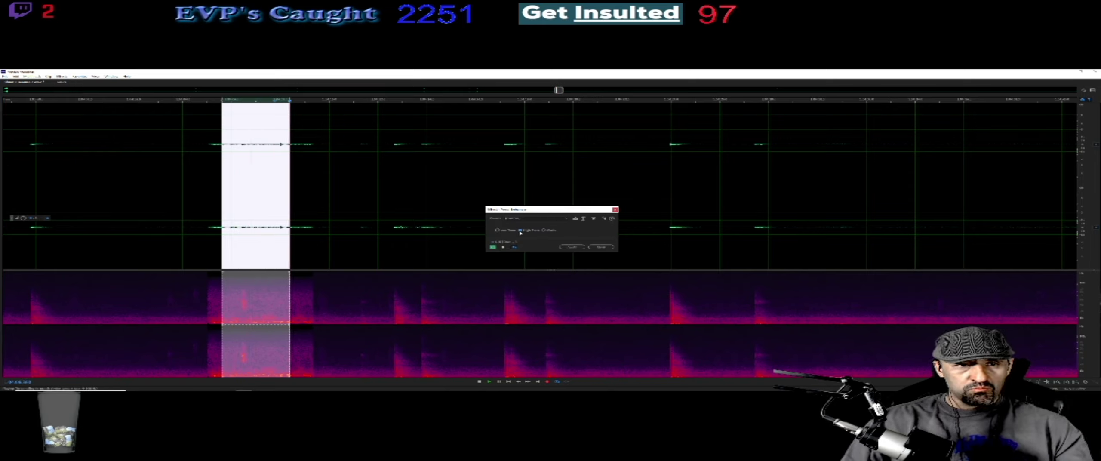
left_click(544, 230)
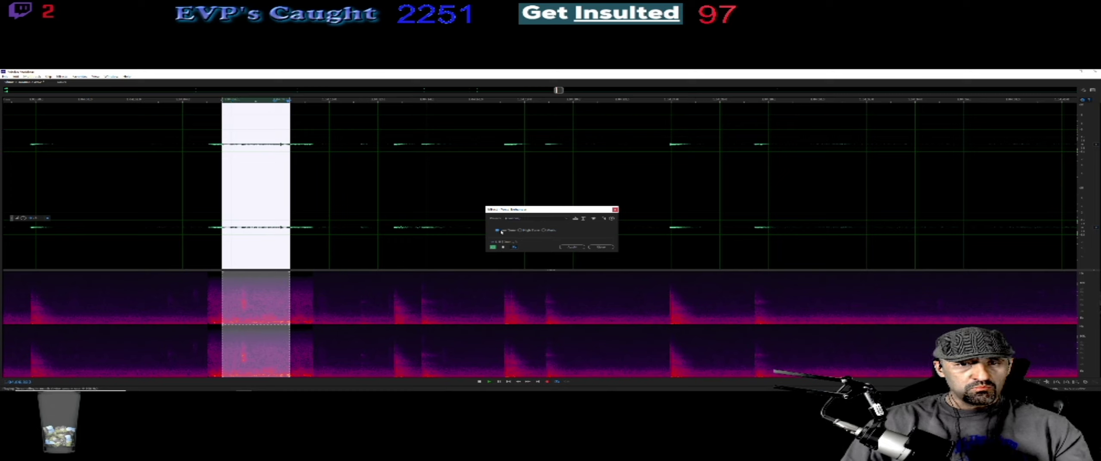
left_click(521, 231)
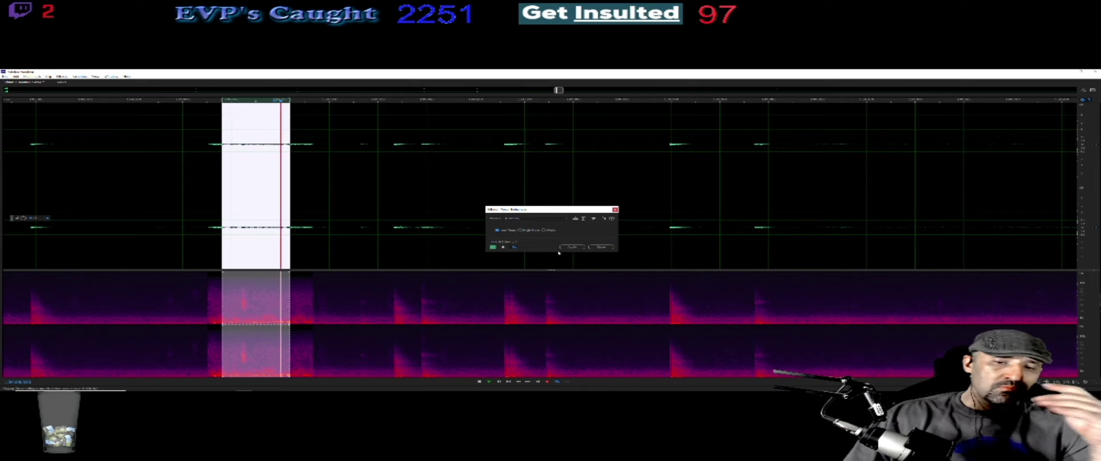
left_click(600, 247)
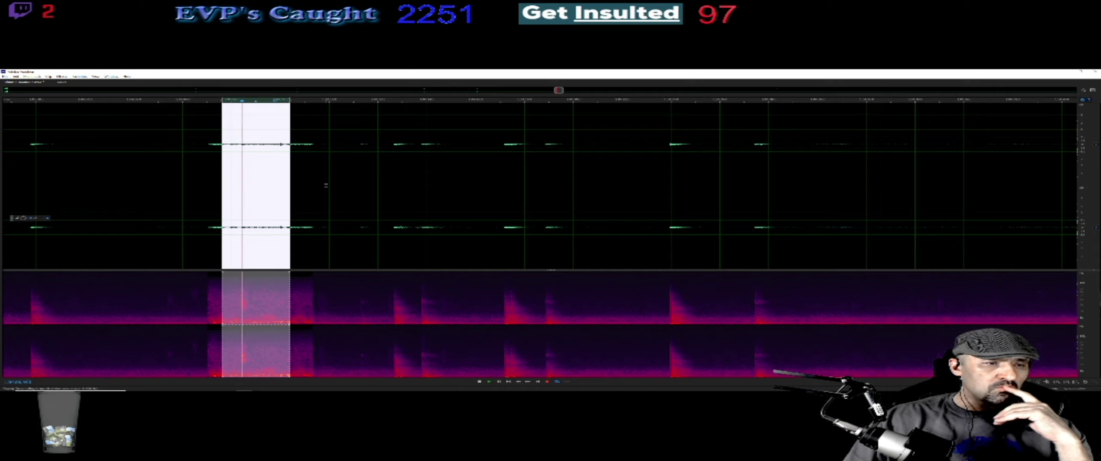
left_click(61, 76)
mouse_move(101, 156)
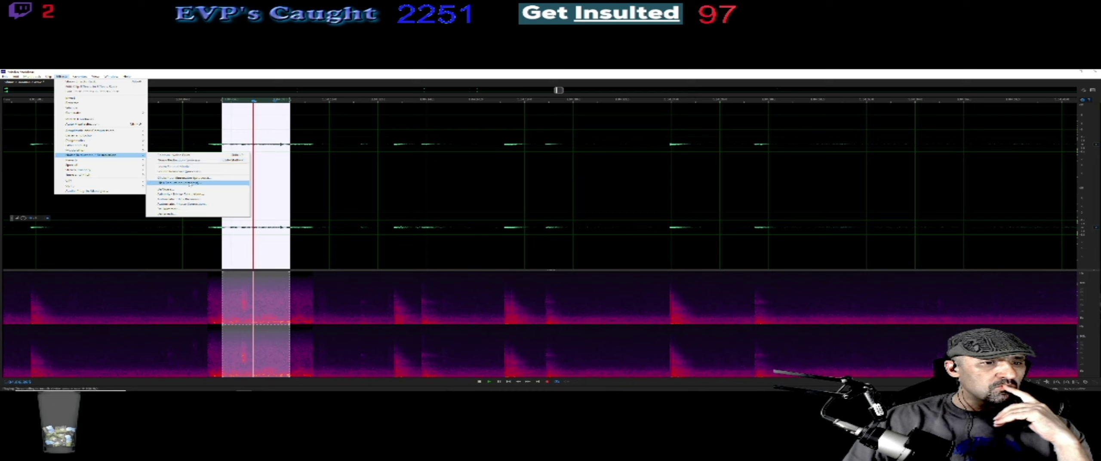
left_click(190, 182)
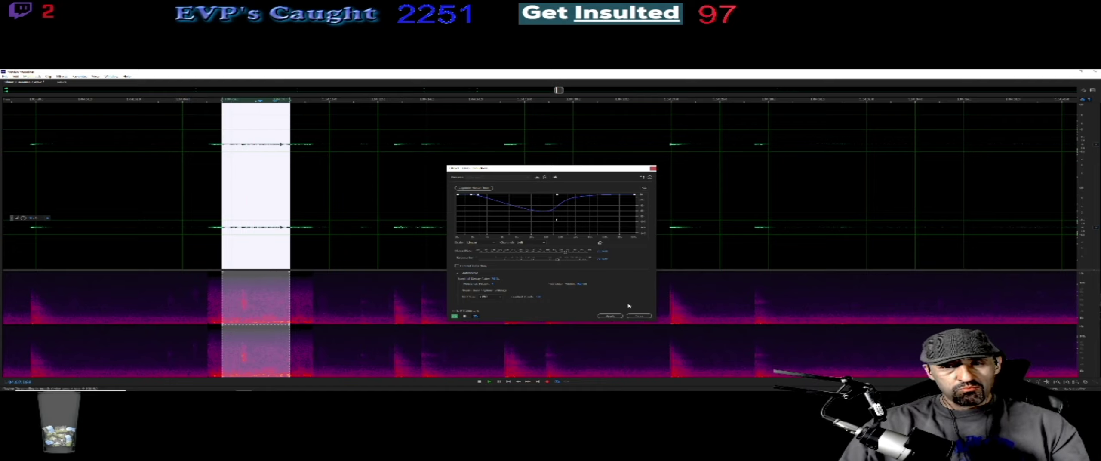
left_click(640, 316)
key("space")
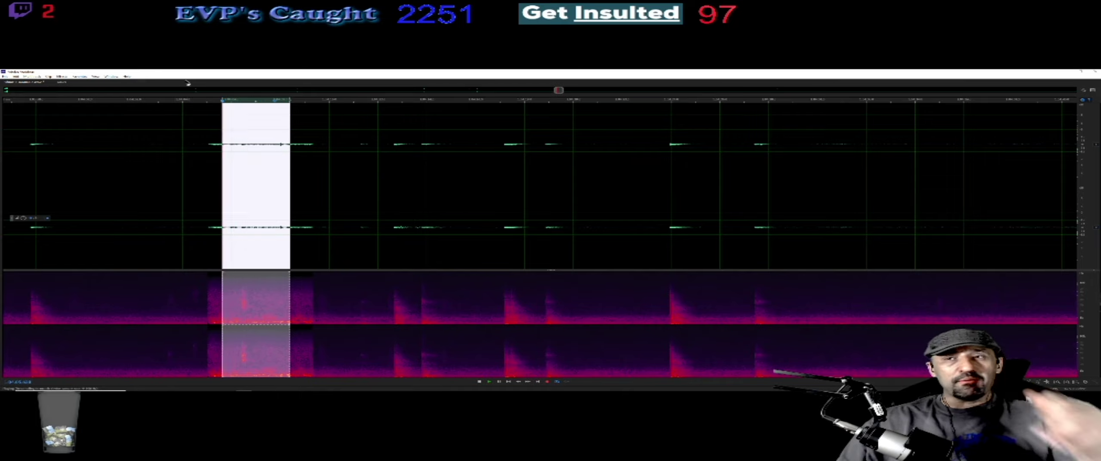
- Try different filter frequencies, gains and harmonic slopes in the DeHummer on the looping selection, closing the effect without applying it
left_click(62, 76)
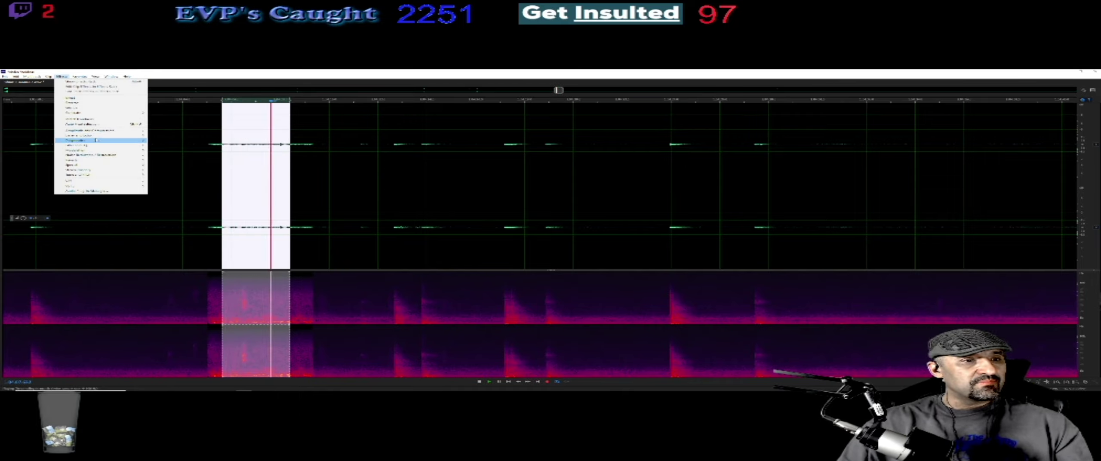
mouse_move(129, 155)
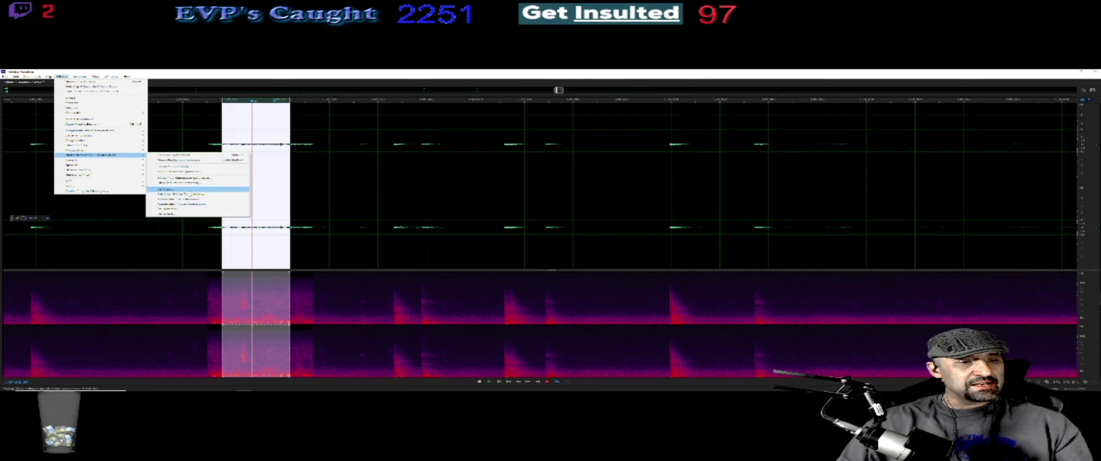
left_click(172, 209)
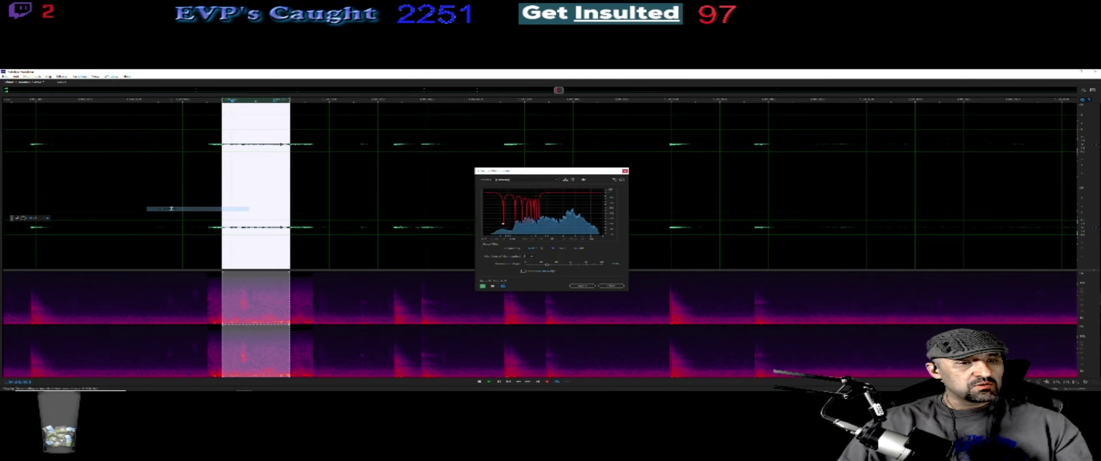
left_click_drag(552, 263, 592, 266)
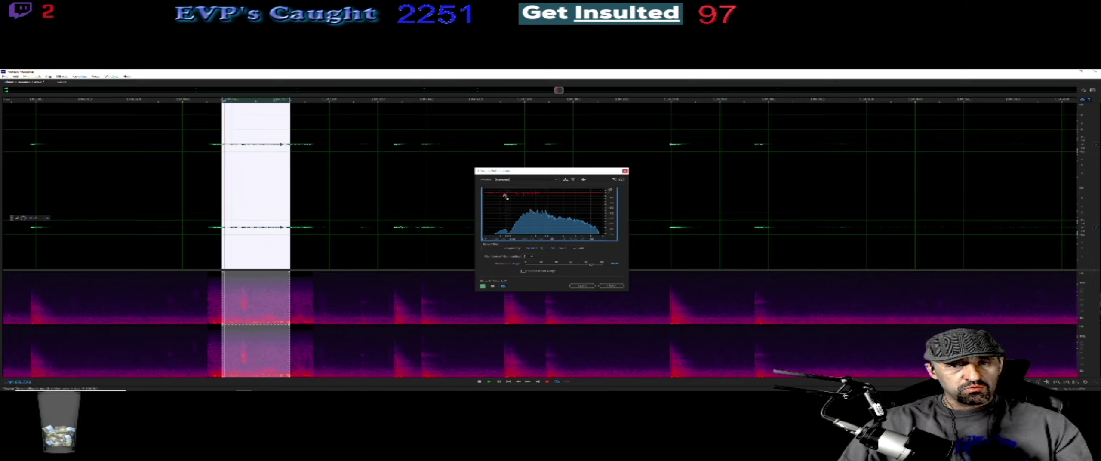
left_click_drag(506, 196, 523, 208)
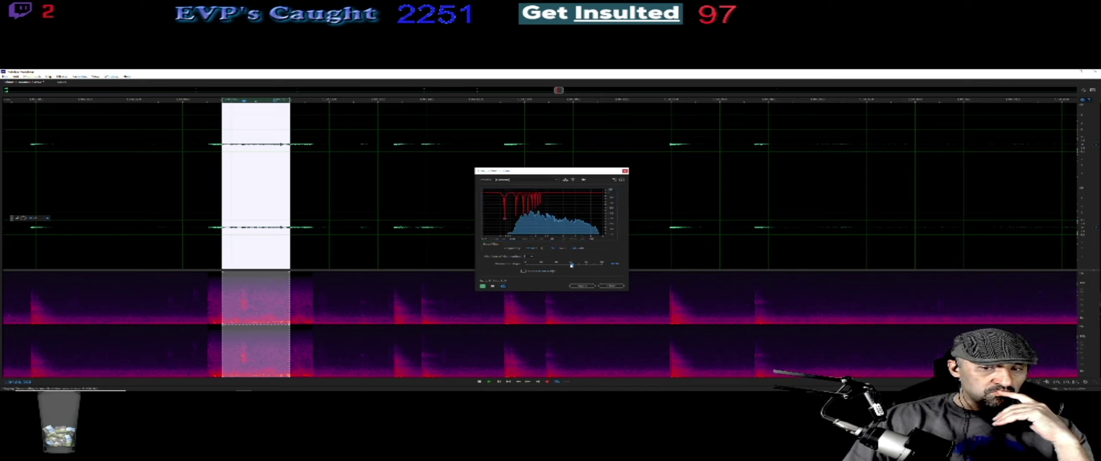
left_click_drag(547, 266, 531, 266)
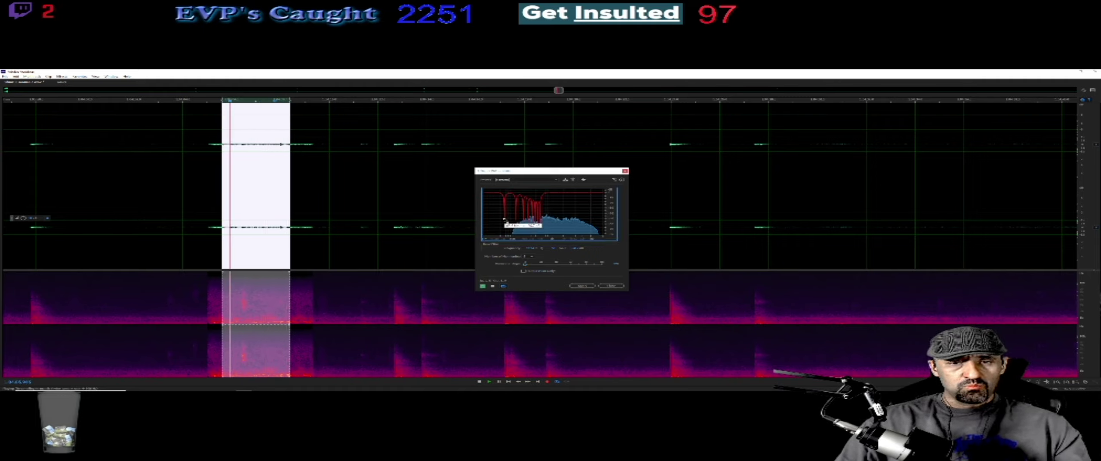
left_click_drag(505, 220, 526, 178)
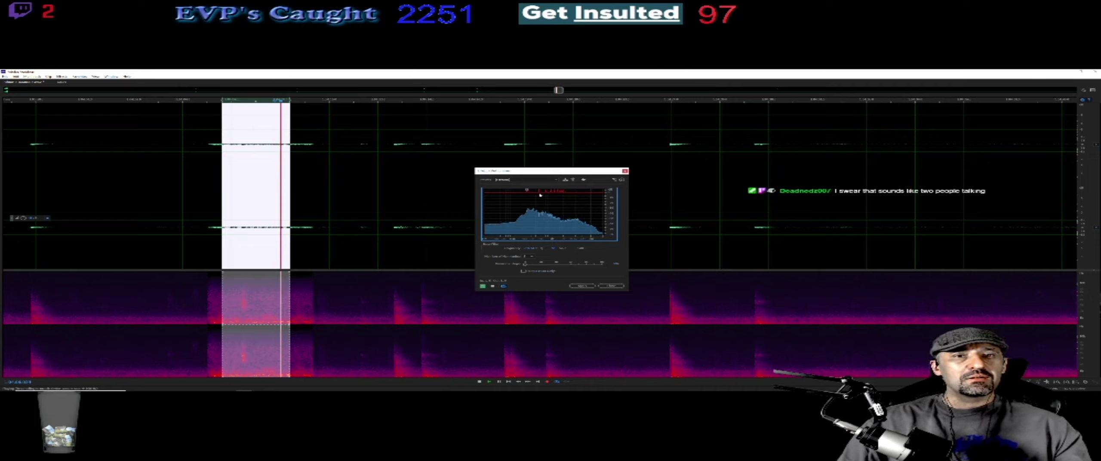
left_click(611, 285)
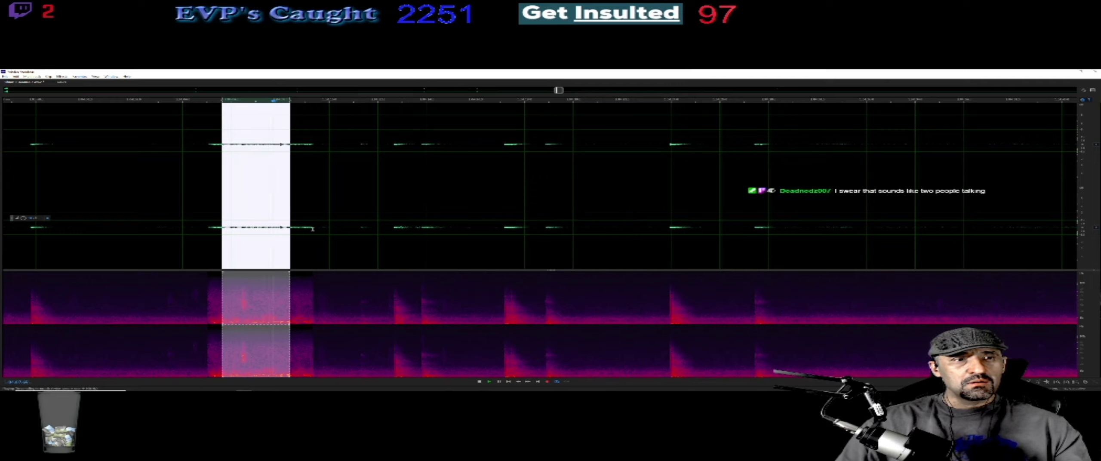
- Start the DeNoise effect on the looping selection and adjust its output gain until the preview level suits the faint voice
left_click(61, 76)
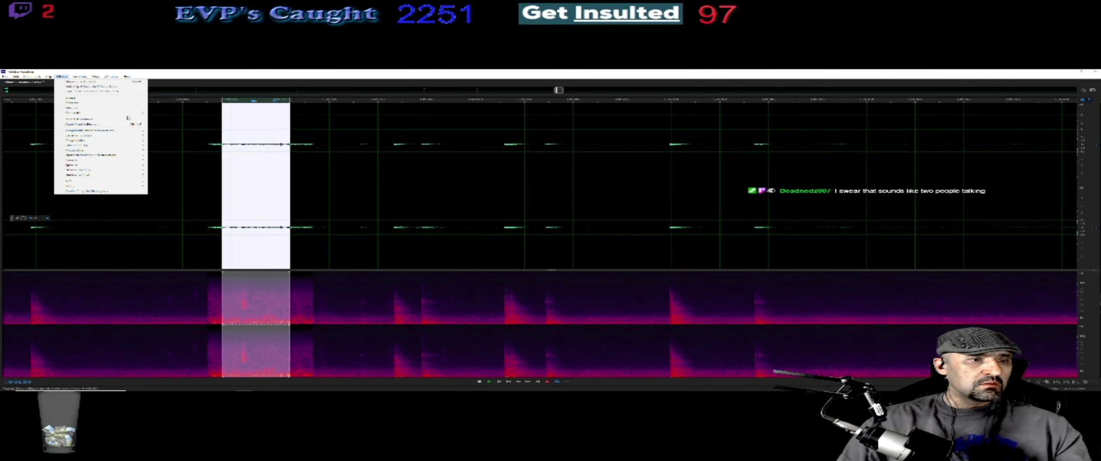
mouse_move(109, 155)
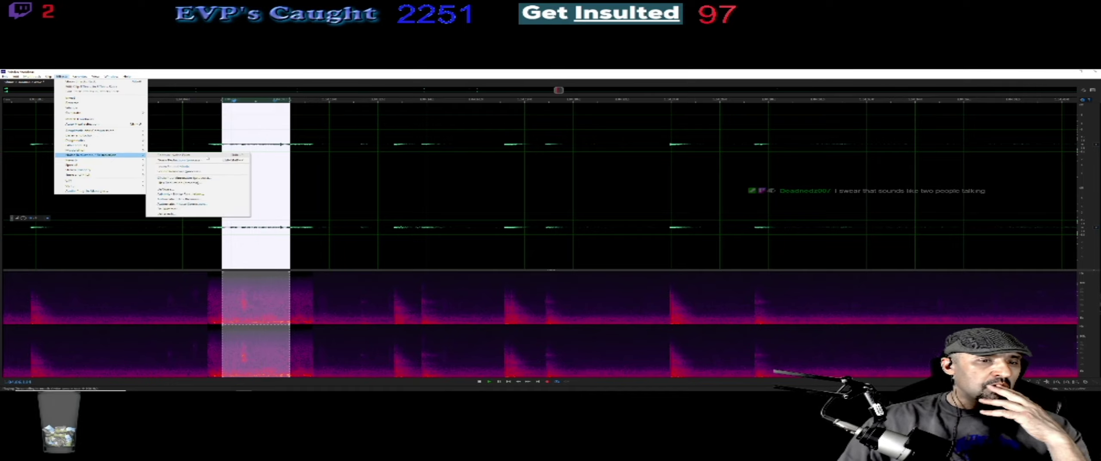
left_click(173, 189)
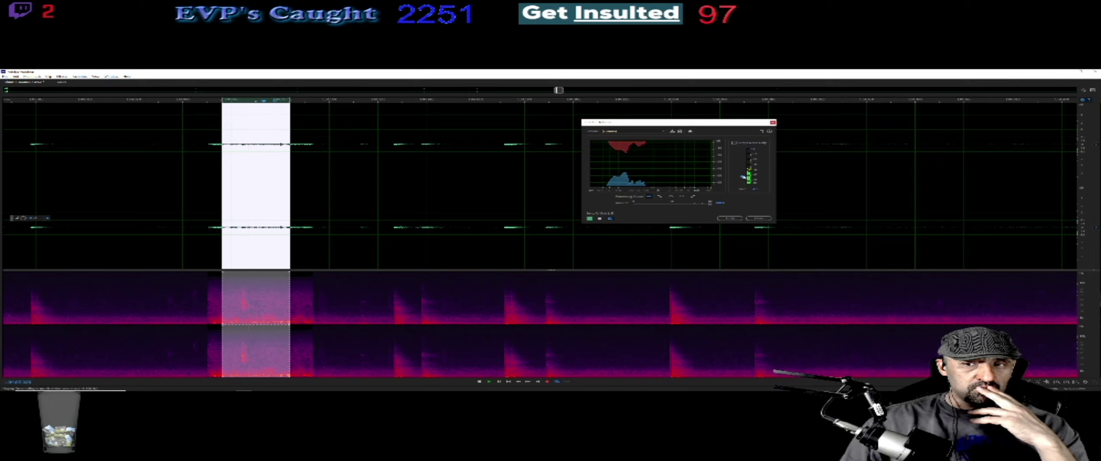
left_click_drag(743, 176, 746, 154)
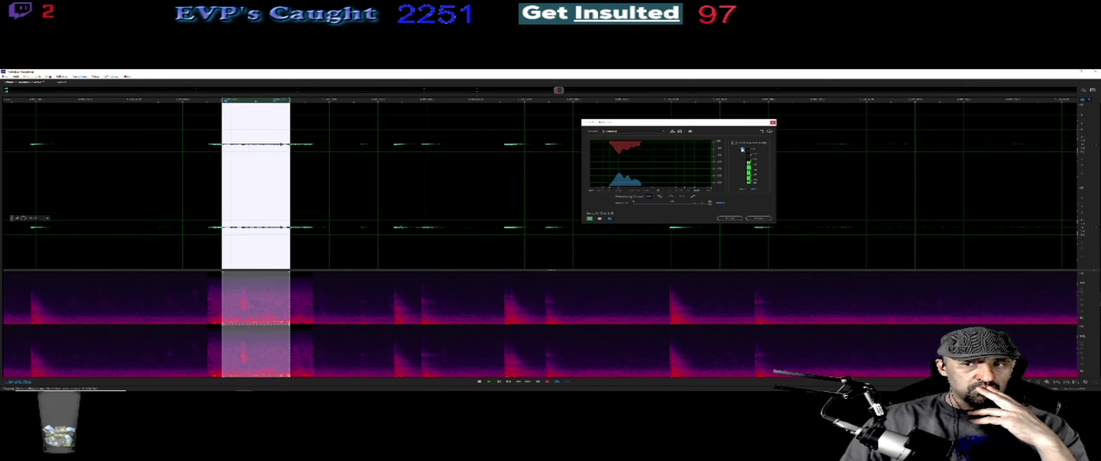
left_click_drag(743, 152, 745, 157)
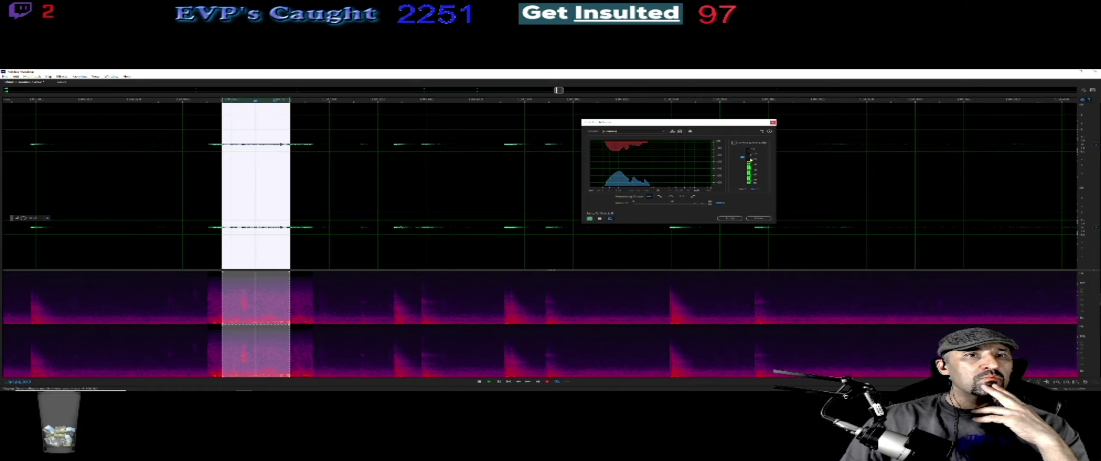
left_click_drag(743, 158, 743, 161)
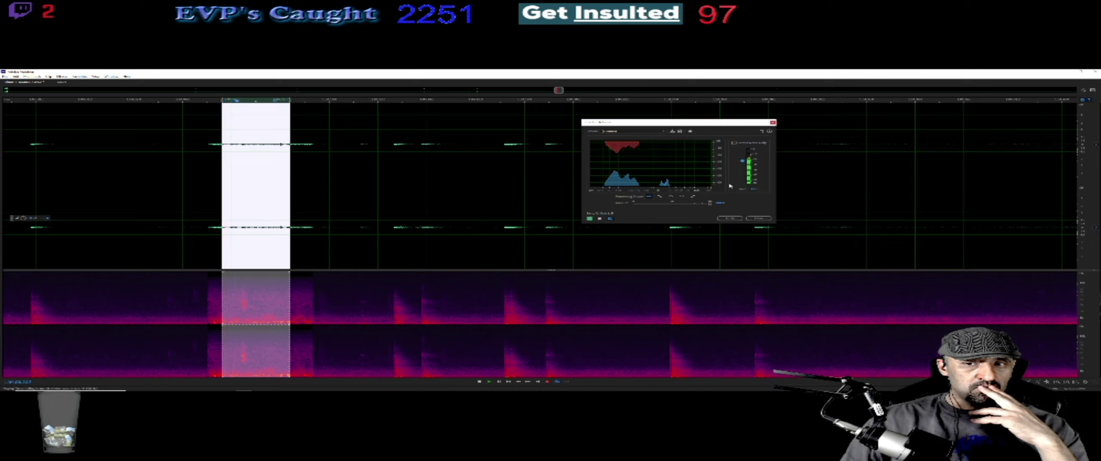
- Adjust the DeNoise amount by ear, trying lower and higher settings, and apply the effect to the selection
left_click_drag(691, 205, 670, 204)
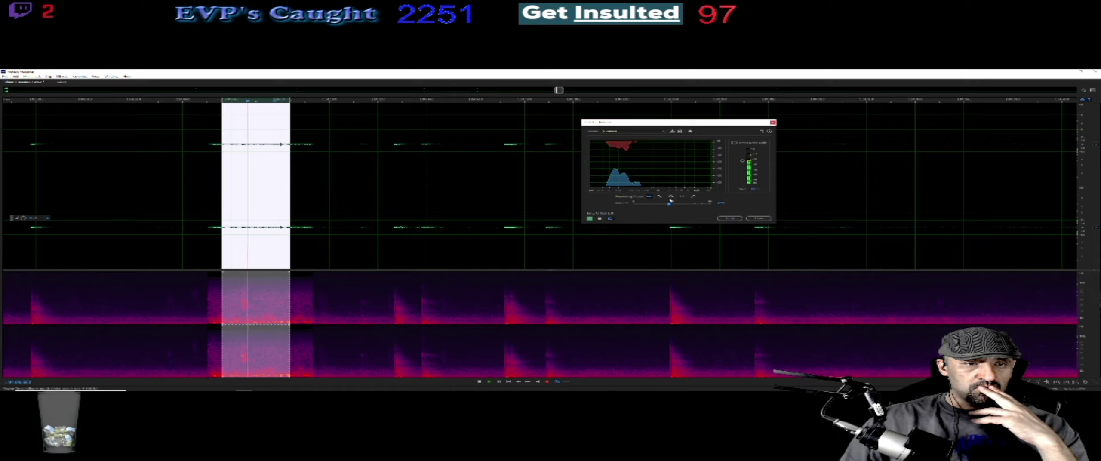
left_click_drag(670, 201, 683, 205)
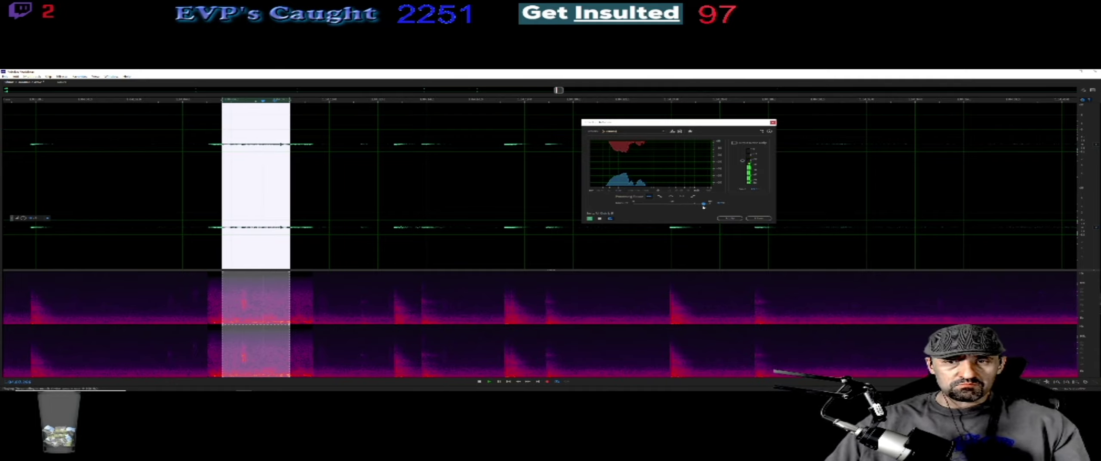
left_click_drag(703, 207, 696, 204)
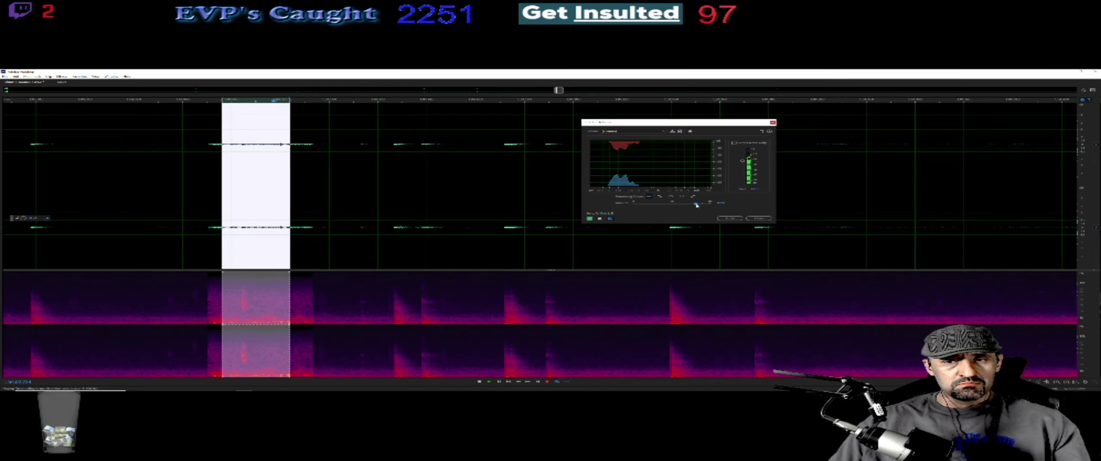
left_click(728, 219)
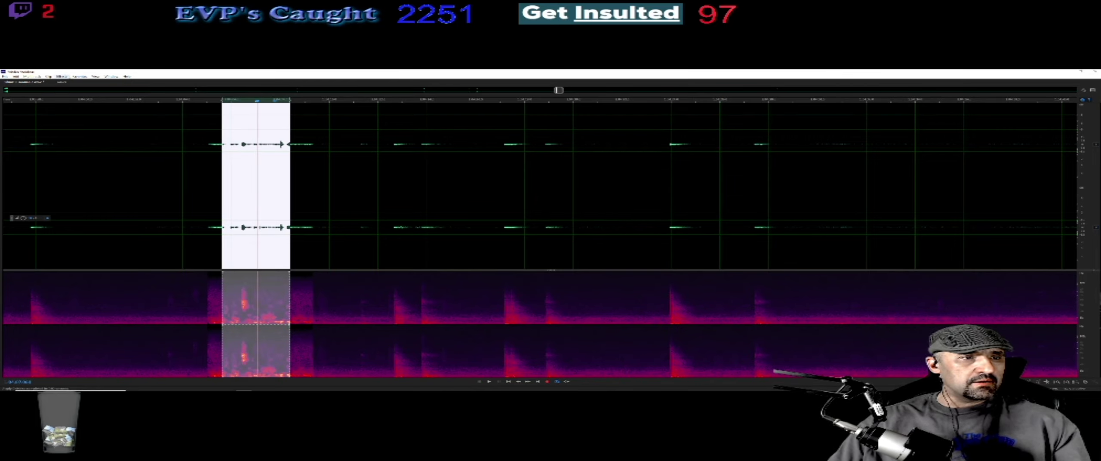
- Try the Vocal Enhancer's High Tone mode on the denoised selection, then close the effect without applying it
left_click(61, 76)
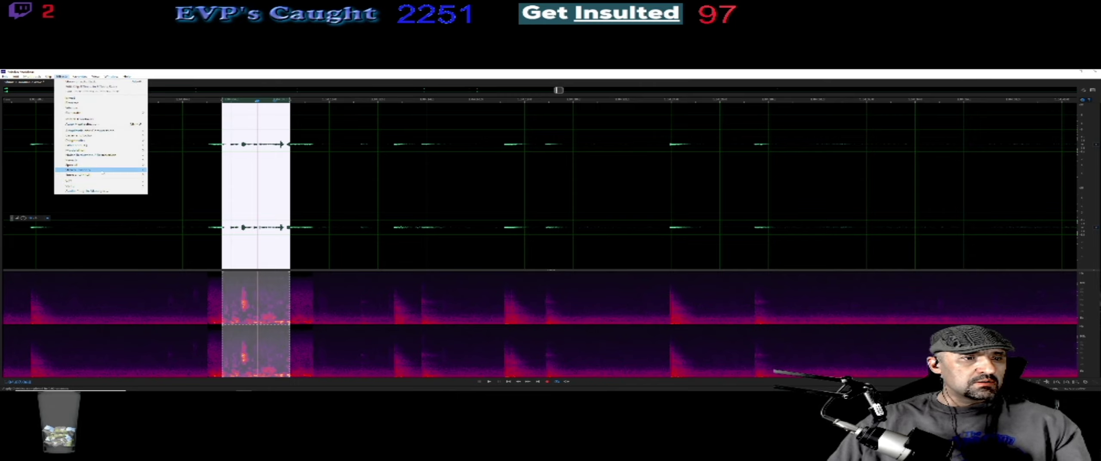
mouse_move(97, 171)
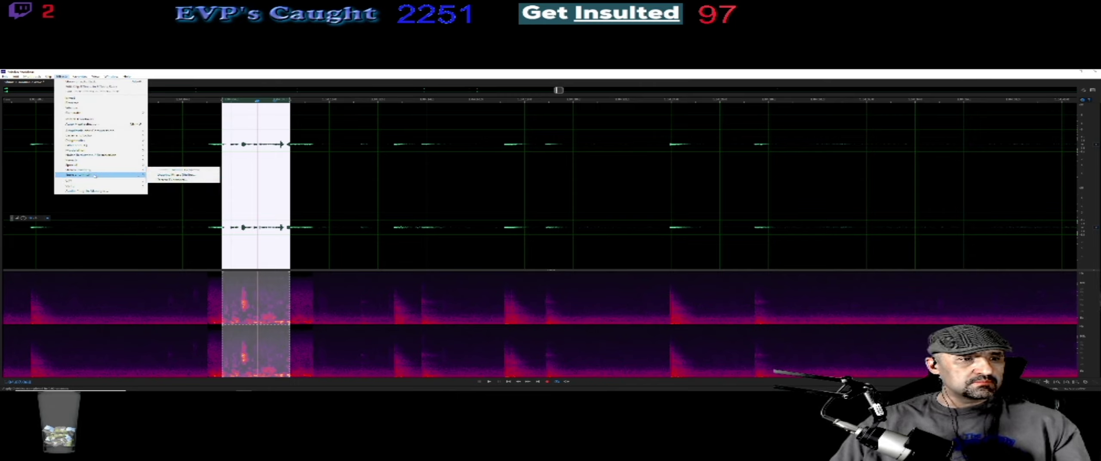
left_click(172, 194)
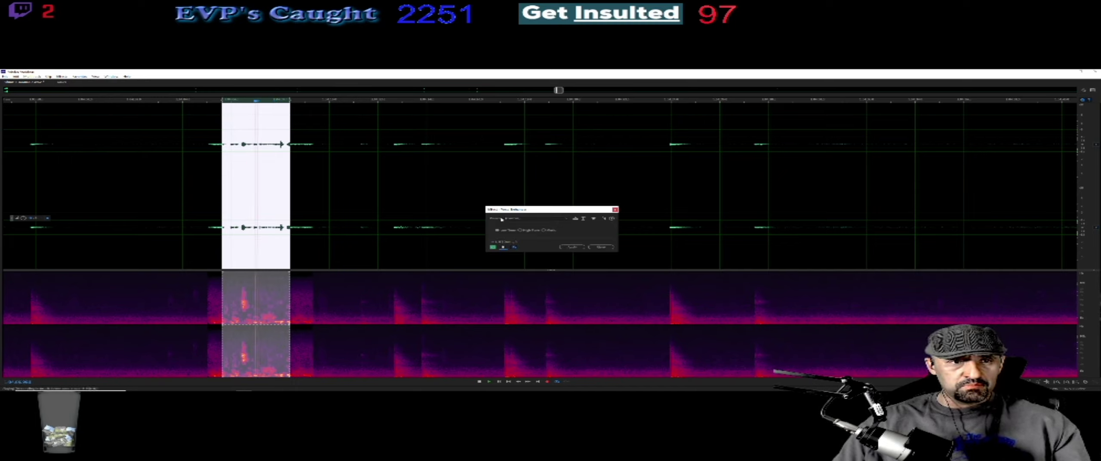
left_click(520, 230)
left_click(602, 247)
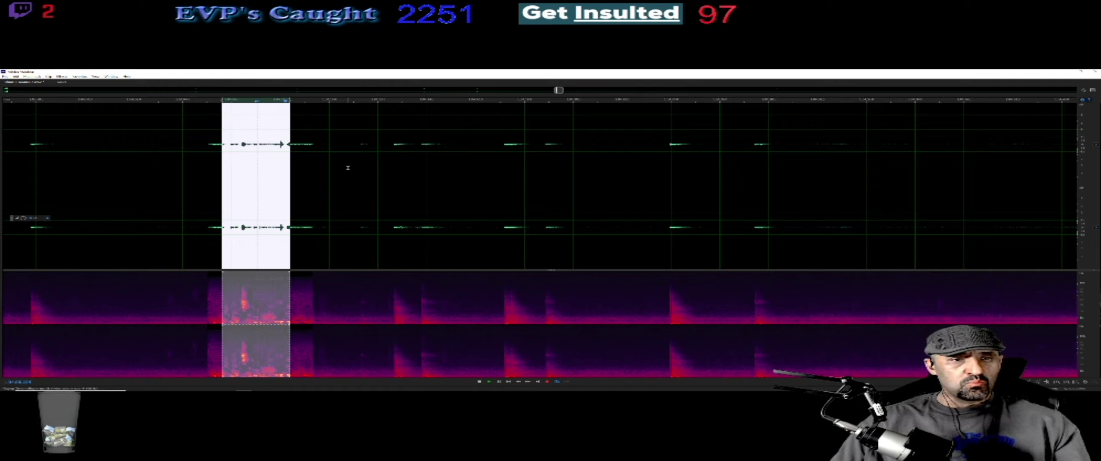
- Try Adaptive Noise Reduction with adjusted noisiness and noise floor on the selection, then close the effect without applying it
left_click(61, 76)
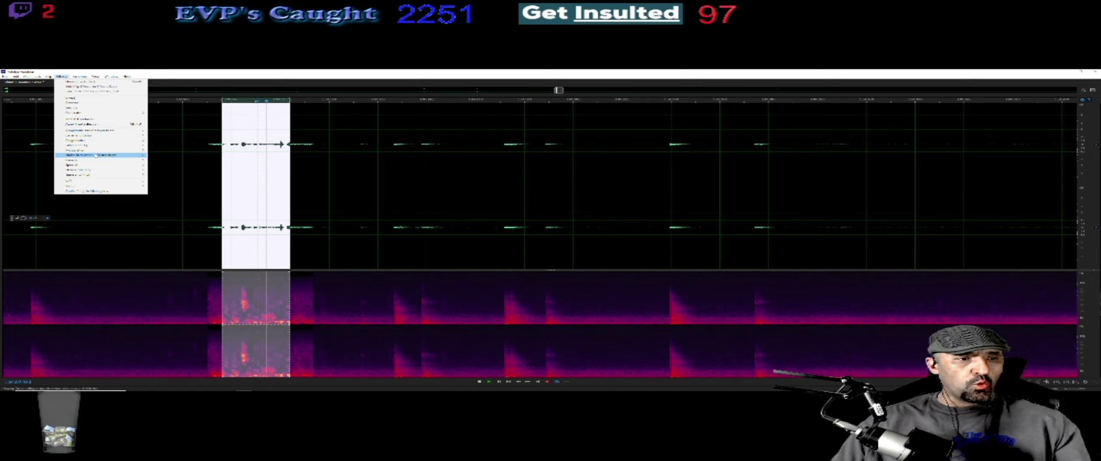
mouse_move(96, 156)
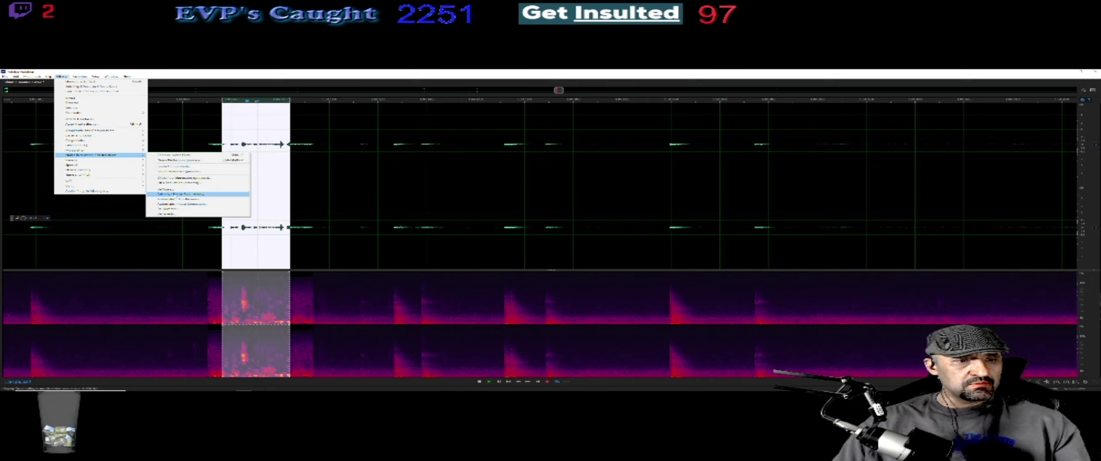
left_click(180, 194)
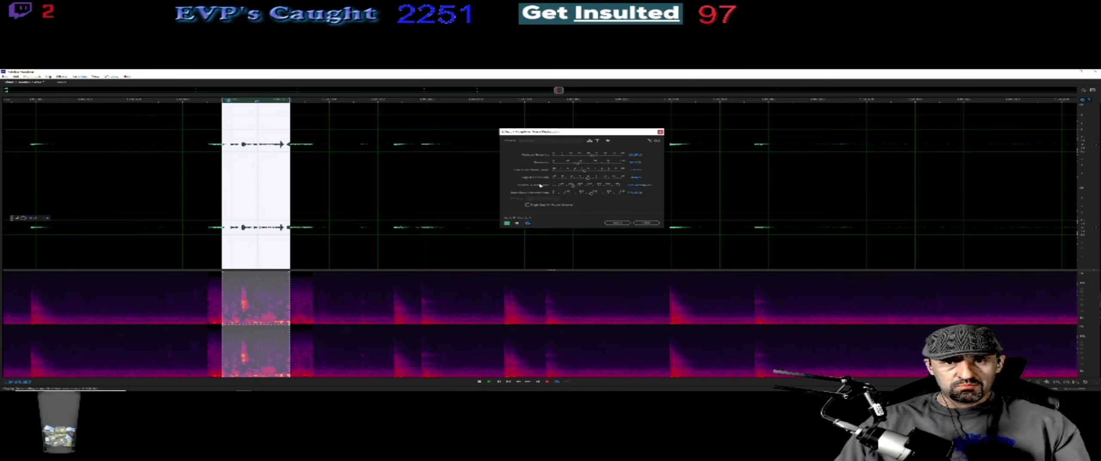
mouse_move(578, 163)
left_mouse_down()
mouse_move(561, 165)
mouse_move(579, 165)
left_mouse_up()
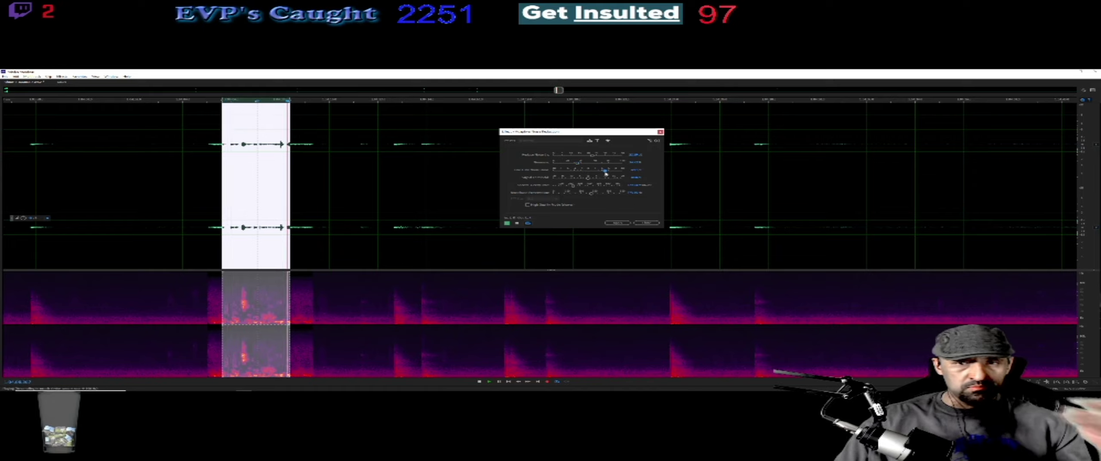
left_click(647, 223)
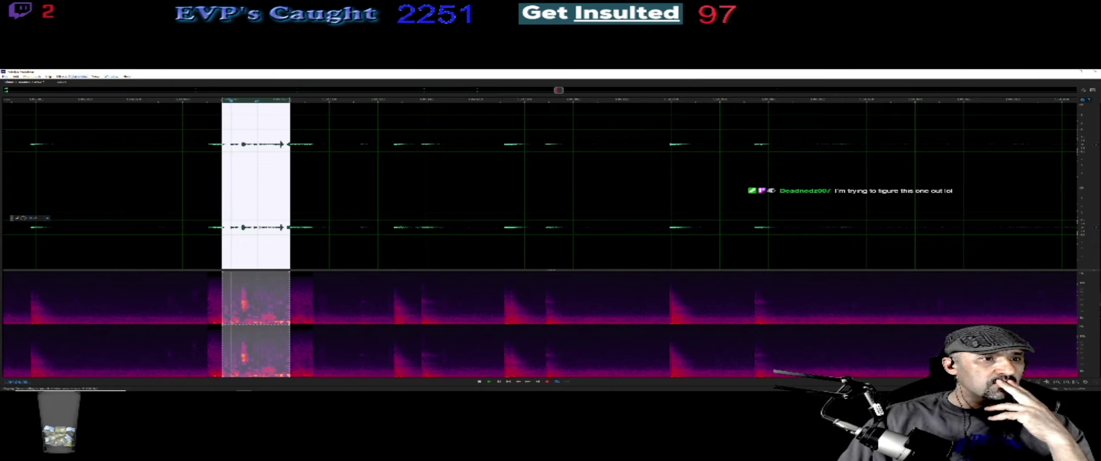
- Try different detection and rejection levels in the Click/Pop Eliminator on the selection, closing the effect without applying it
left_click(62, 77)
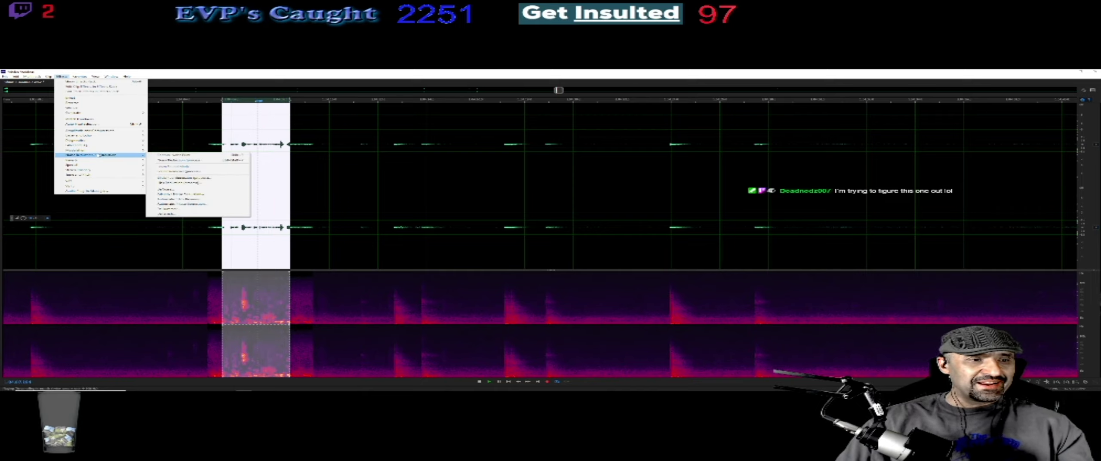
mouse_move(94, 151)
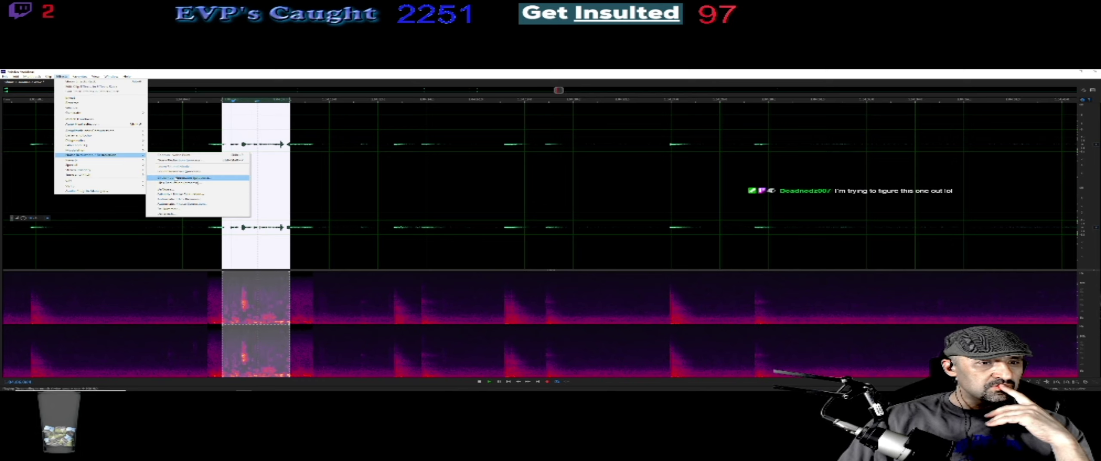
left_click(185, 177)
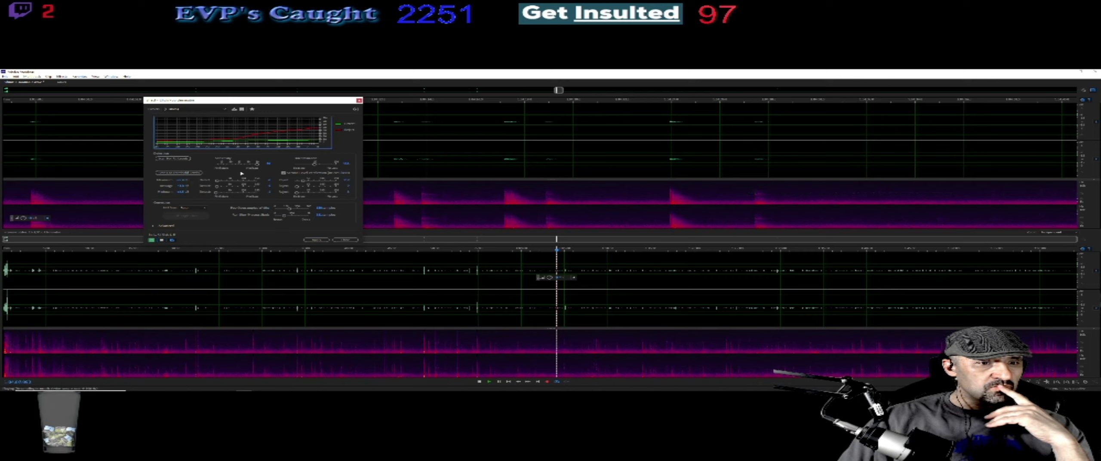
left_click(220, 188)
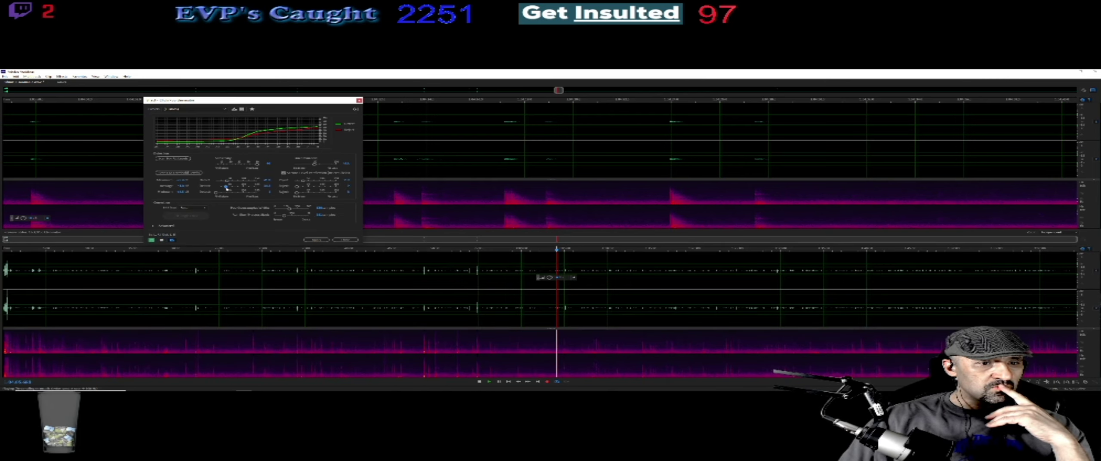
left_click_drag(230, 189, 223, 194)
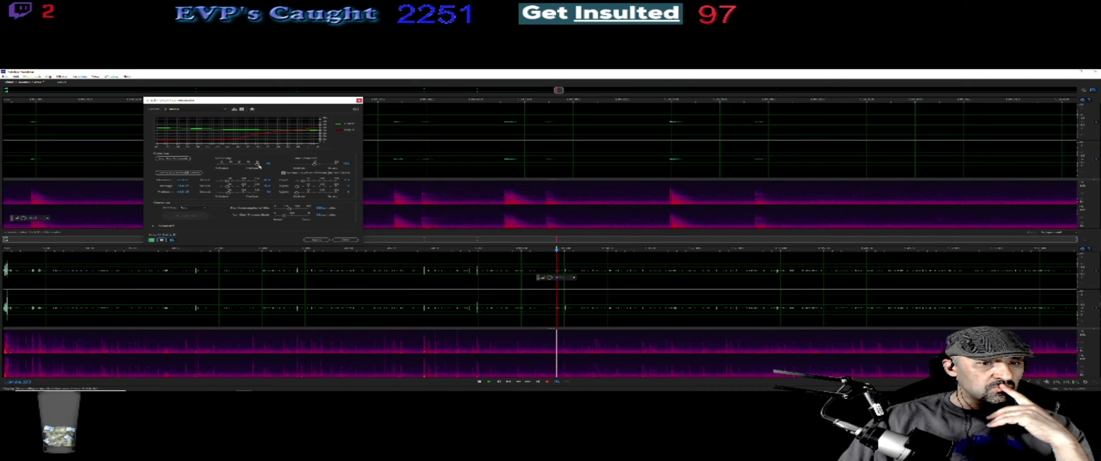
left_click(296, 187)
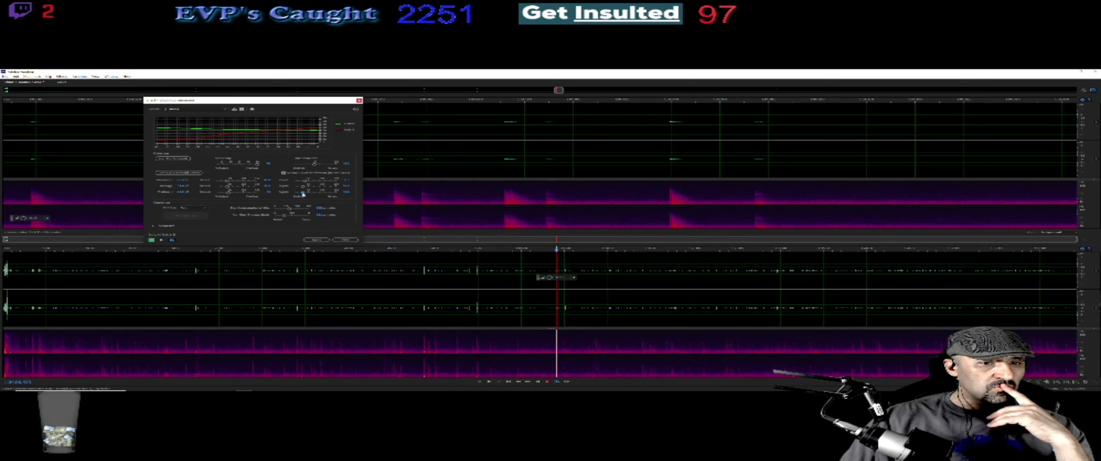
left_click_drag(303, 193, 307, 193)
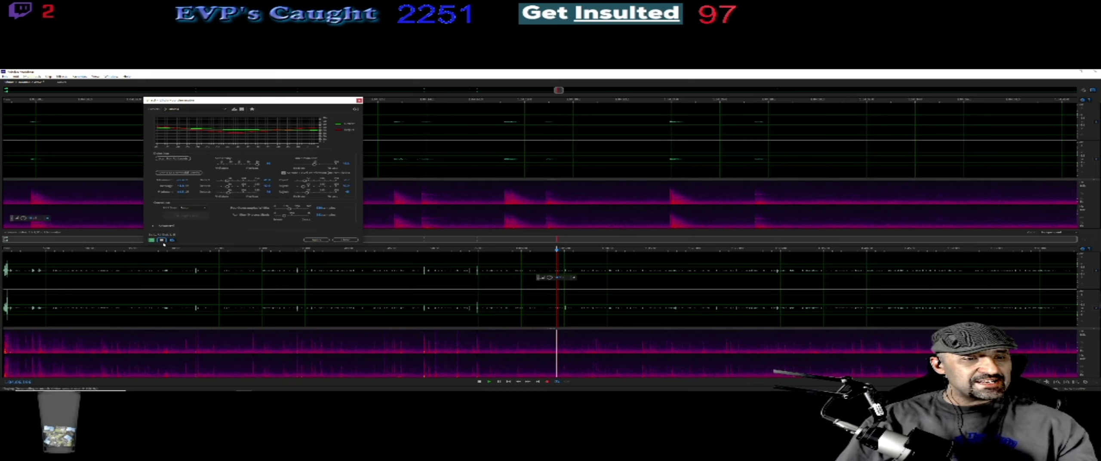
left_click(346, 240)
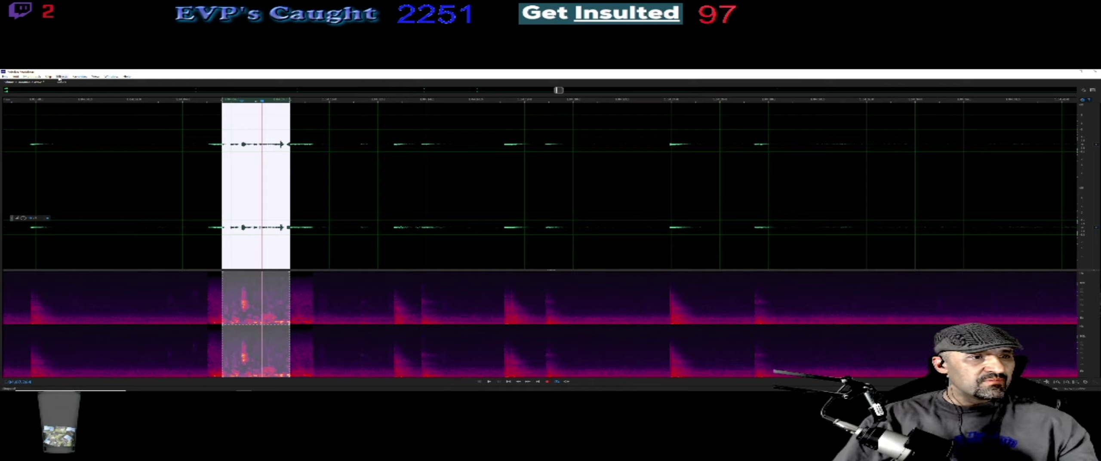
- Play back the denoised selection and try to start the DeClicker diagnostic on it
key("space")
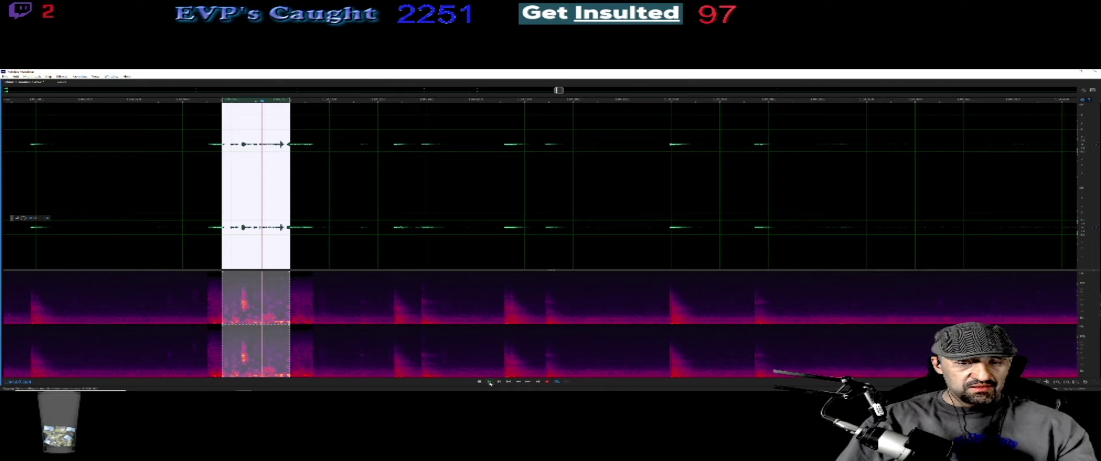
key("alt+s")
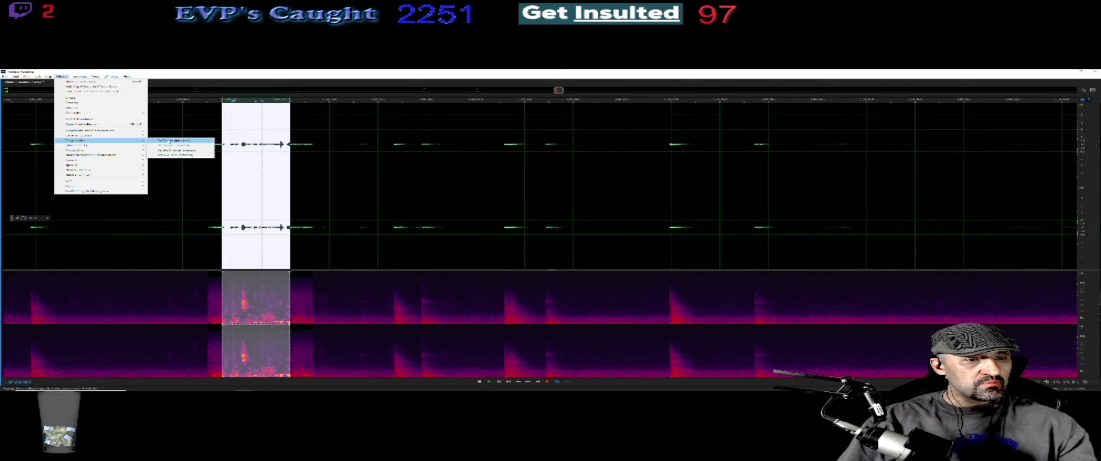
left_click(168, 140)
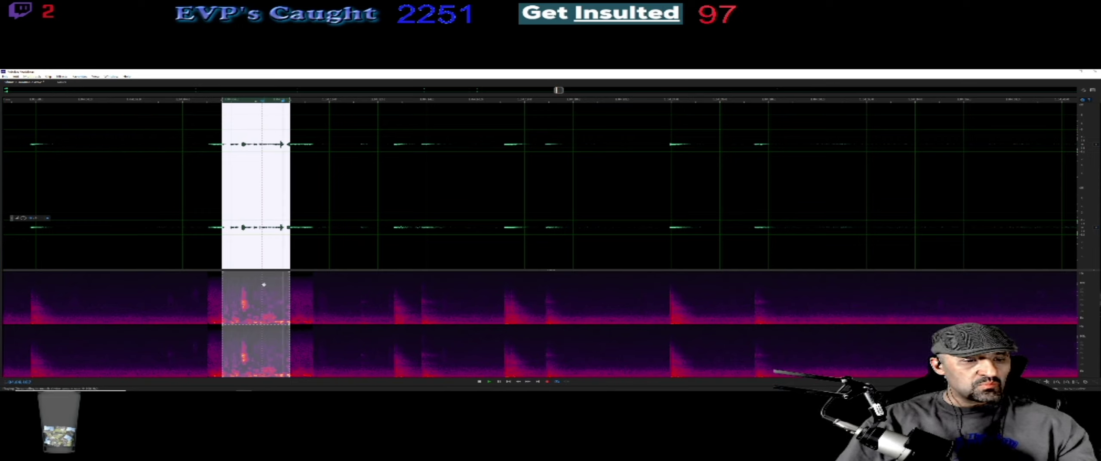
left_click(480, 381)
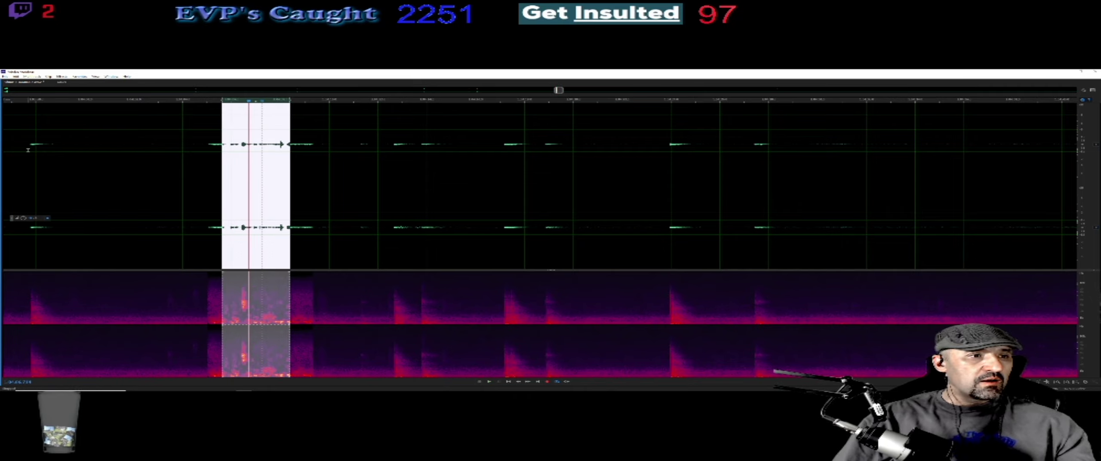
left_click(62, 76)
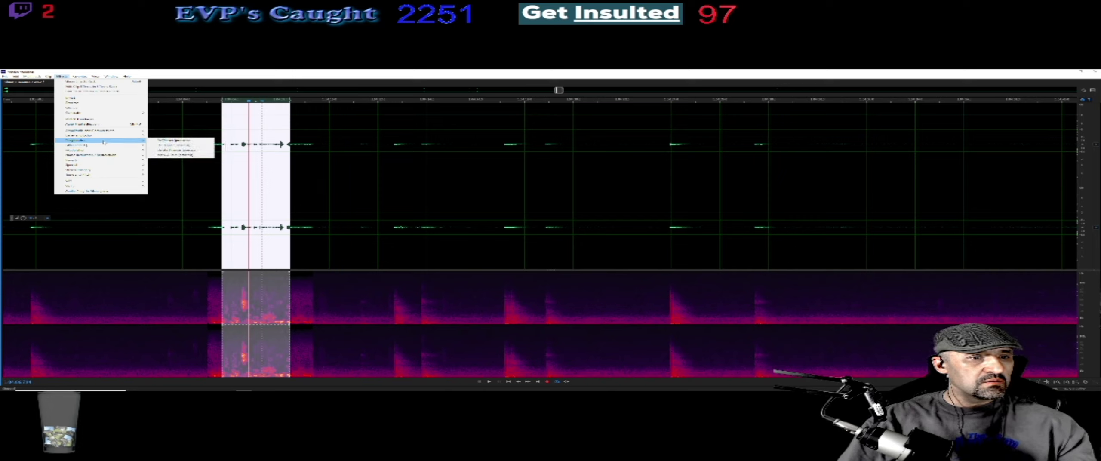
left_click(164, 141)
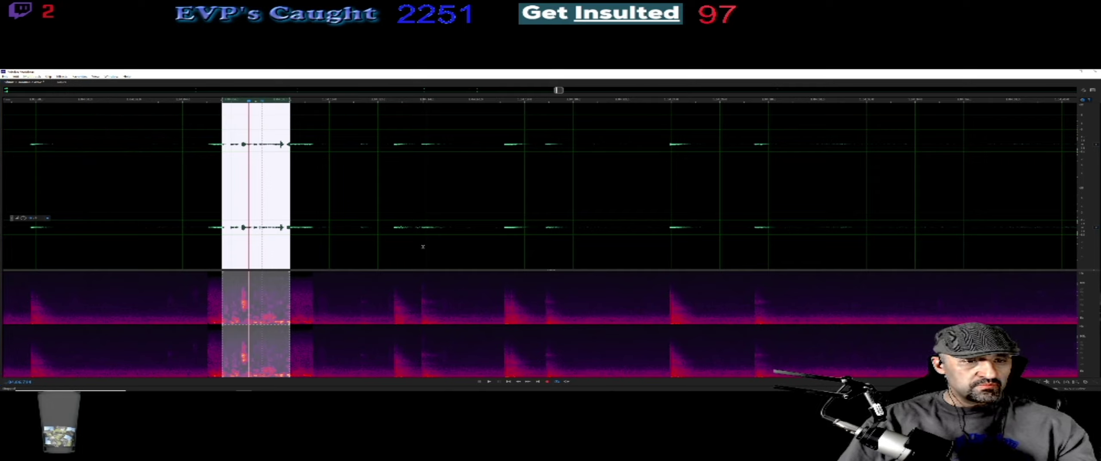
- Try the Automatic Click Remover with different slider levels on the selection, previewing the result
right_click(214, 127)
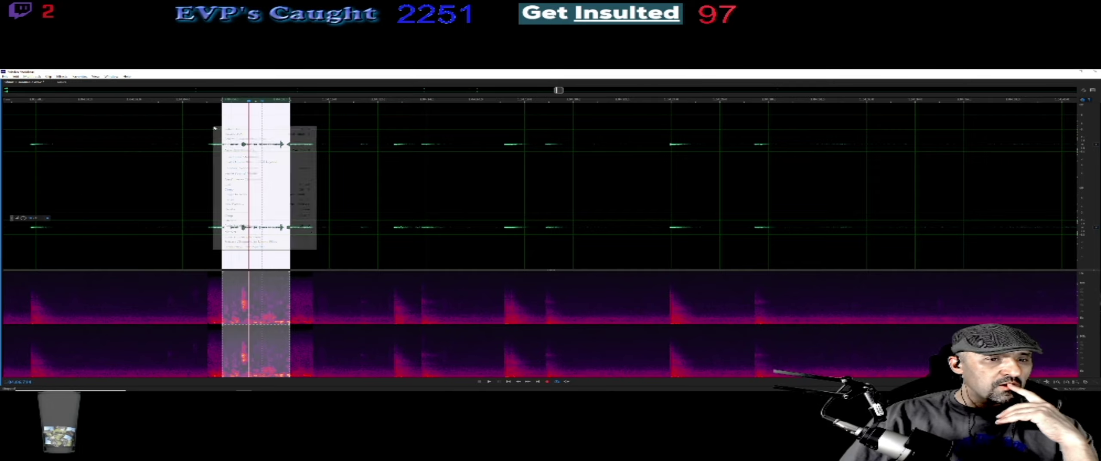
right_click(244, 121)
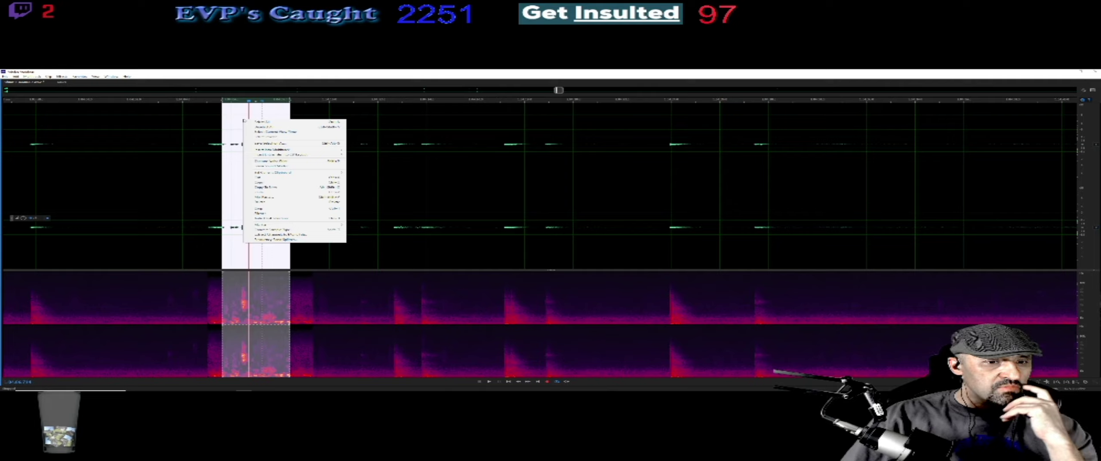
left_click(61, 76)
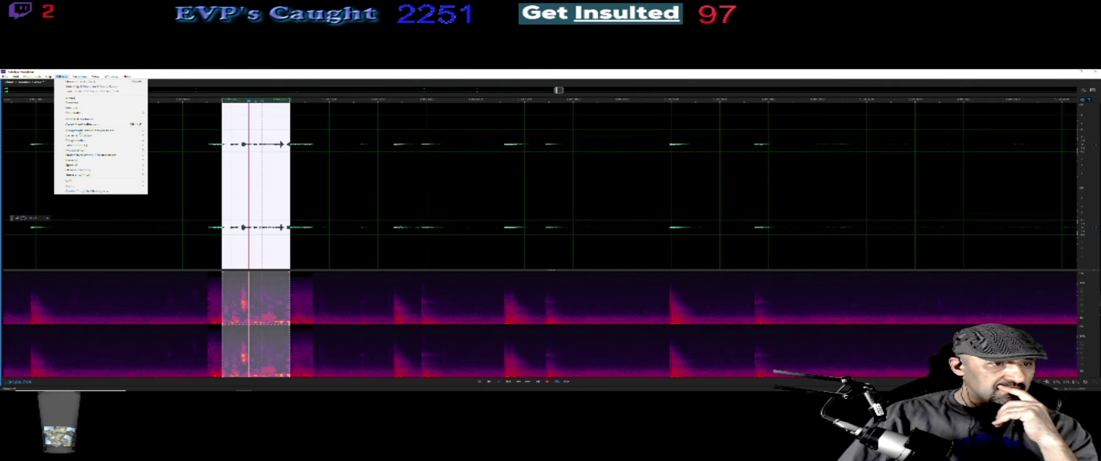
mouse_move(86, 181)
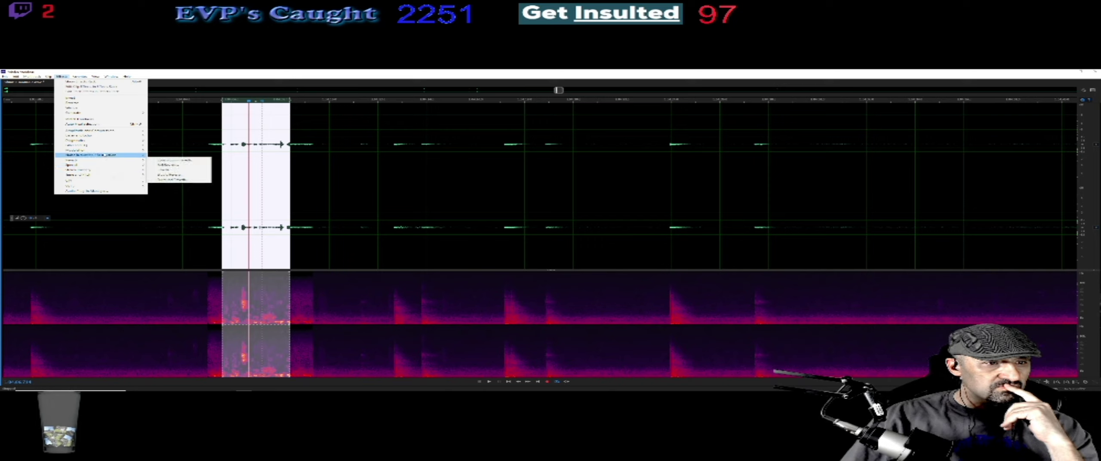
mouse_move(104, 152)
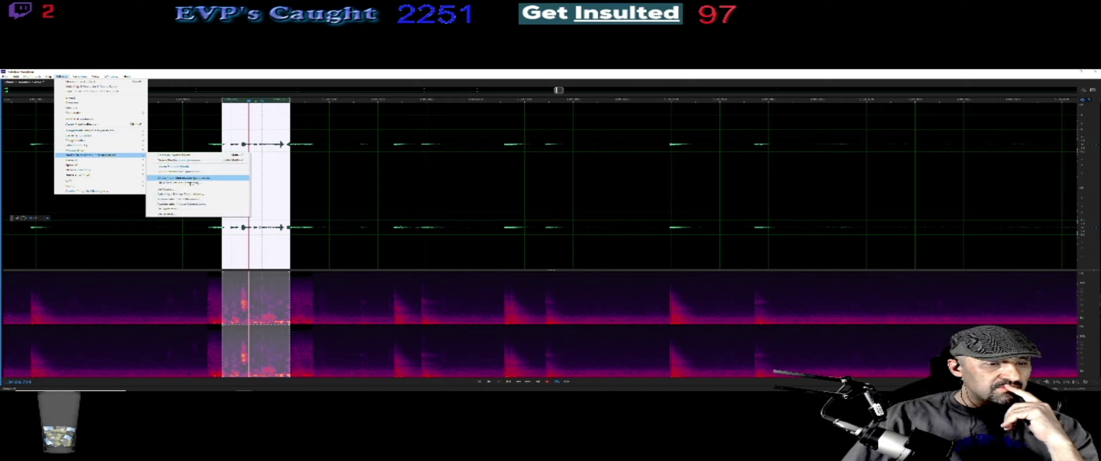
left_click(180, 200)
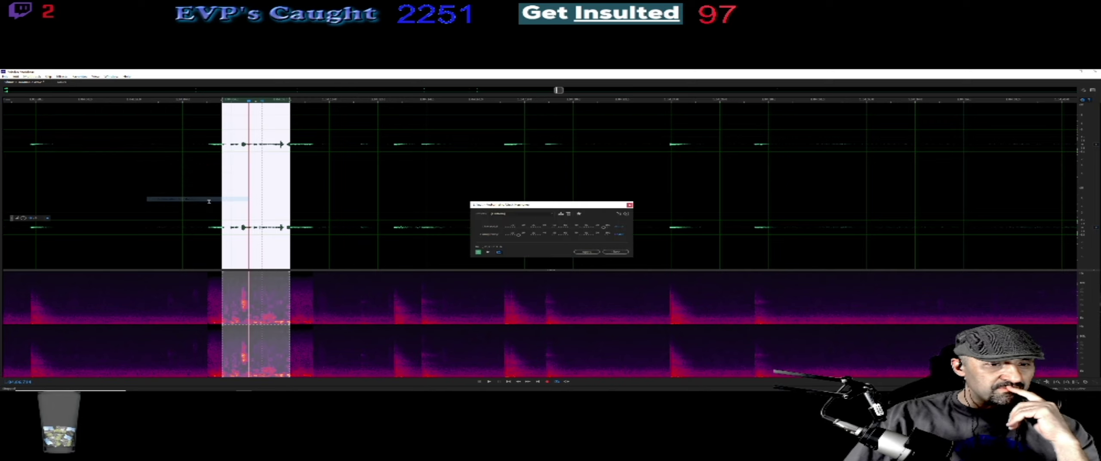
left_click(489, 254)
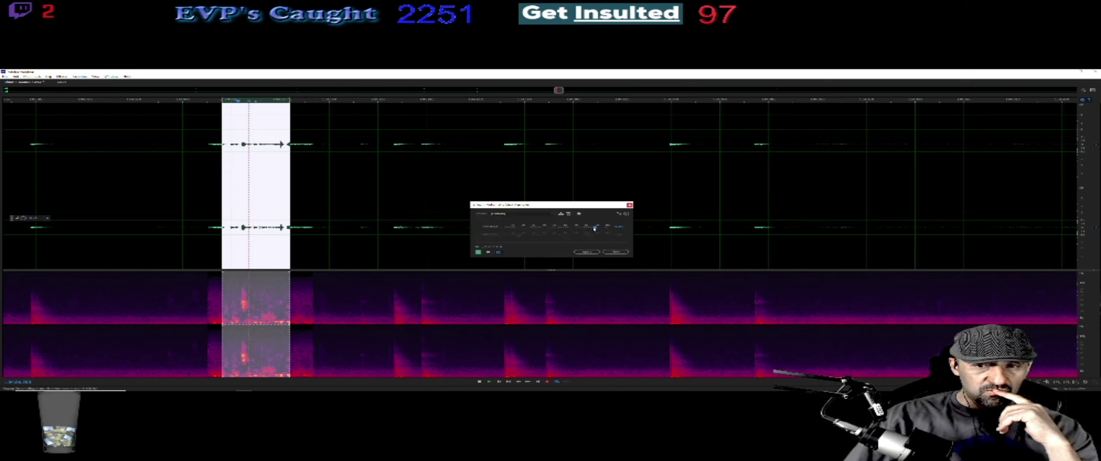
left_click_drag(575, 228, 554, 229)
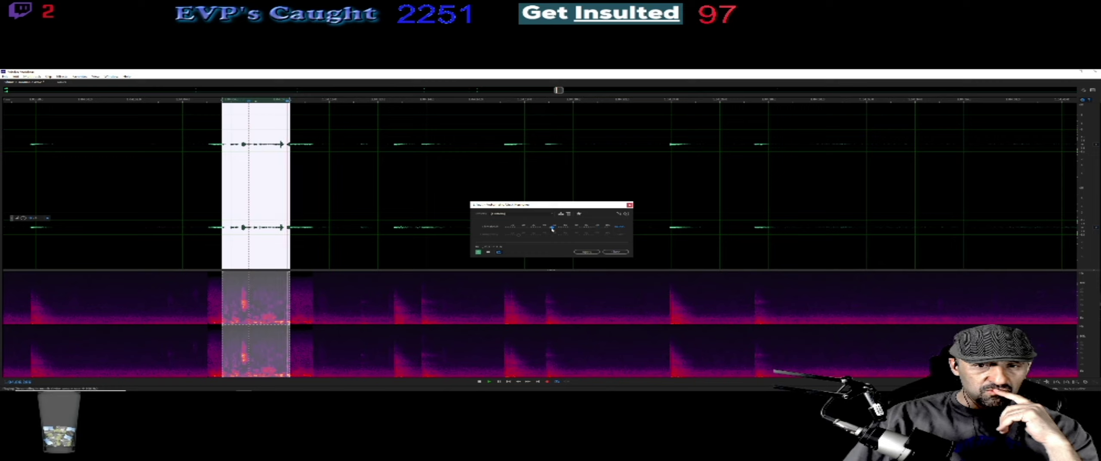
left_click(552, 214)
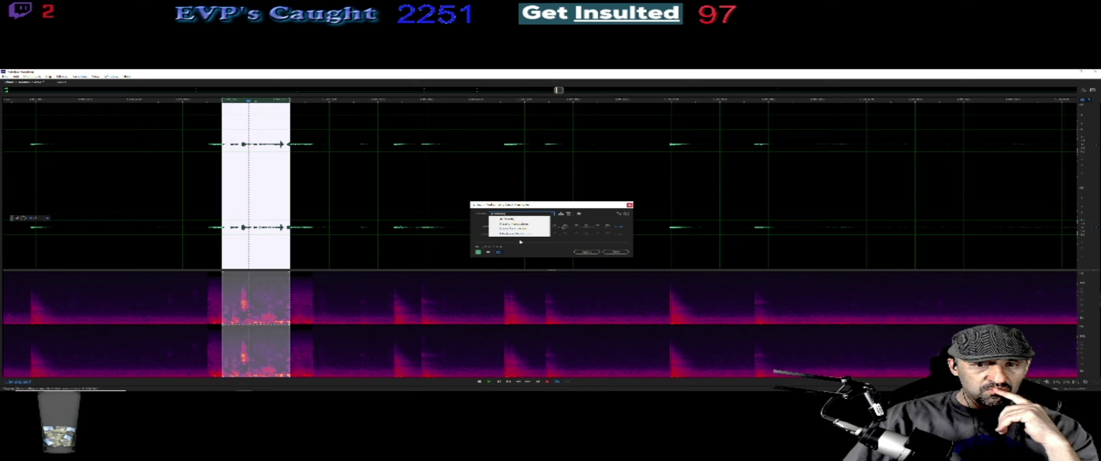
left_click(499, 253)
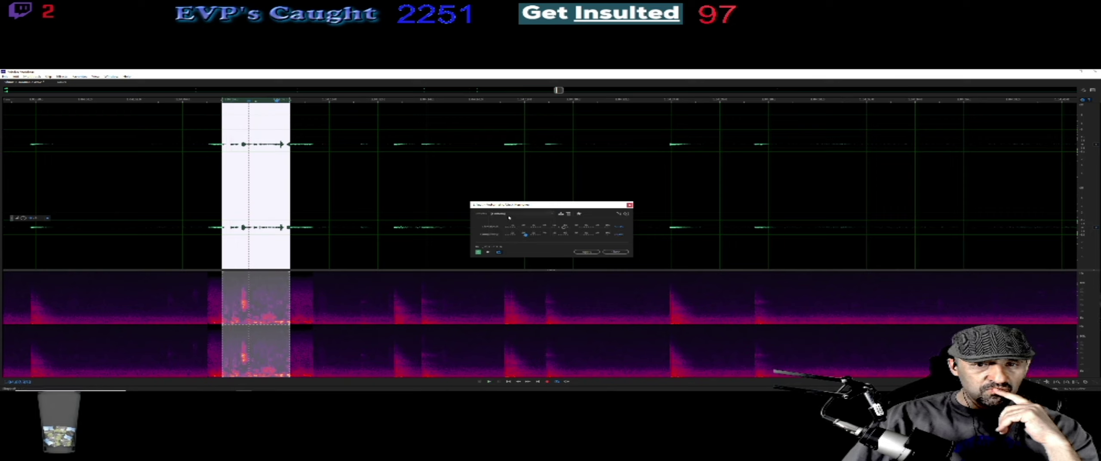
- Try the Automatic Click Remover's Heavy Reduction preset on the selection, then close the effect without applying it
left_click(509, 215)
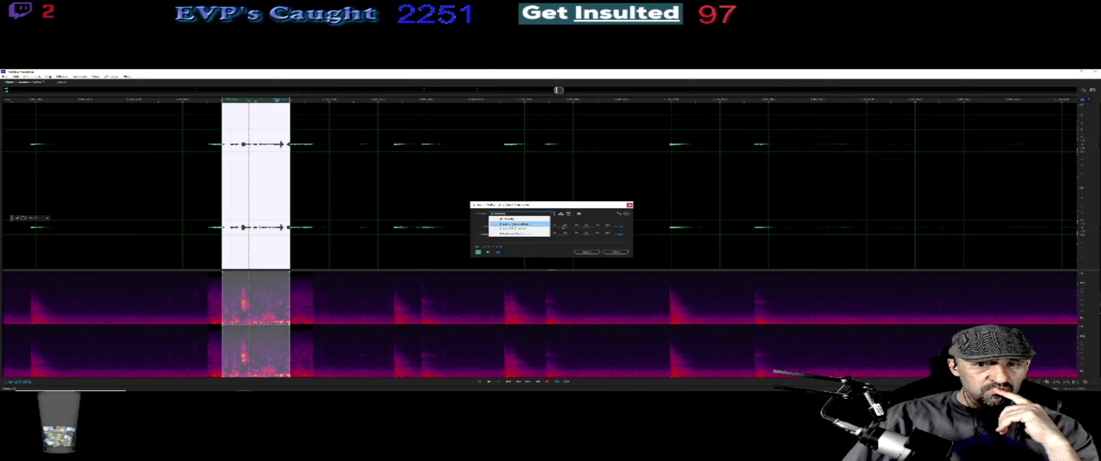
left_click(514, 224)
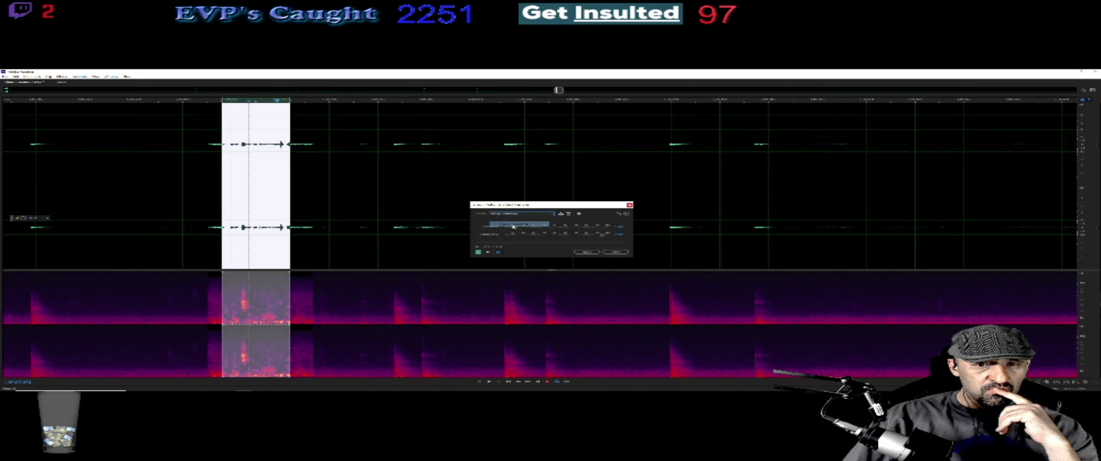
left_click(488, 252)
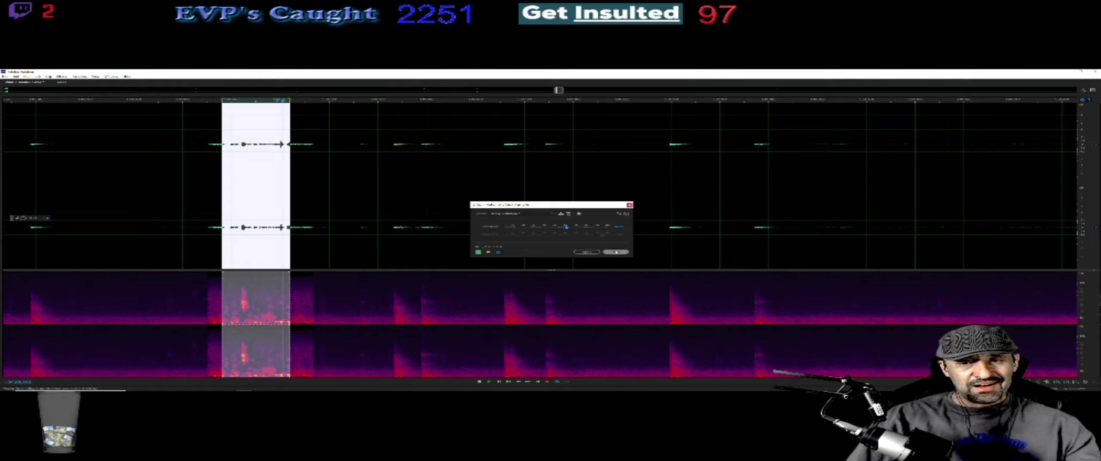
left_click(616, 251)
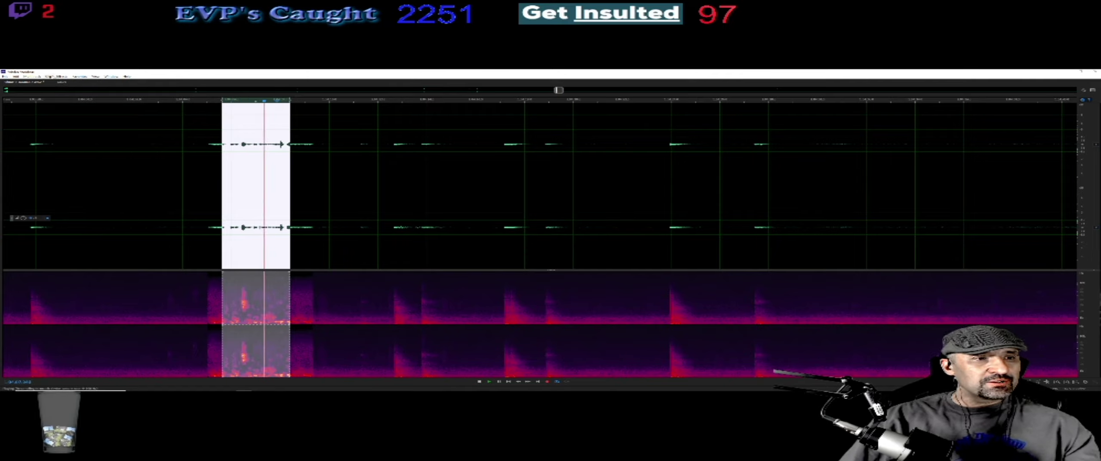
- Try the Distortion effect with reshaped positive and negative curves on the selection, then close it without applying
left_click(61, 77)
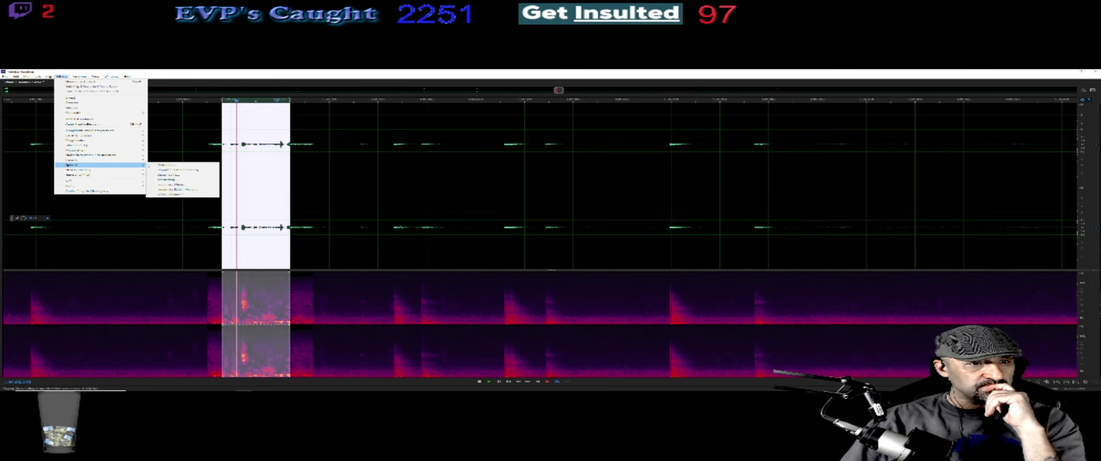
left_click(168, 166)
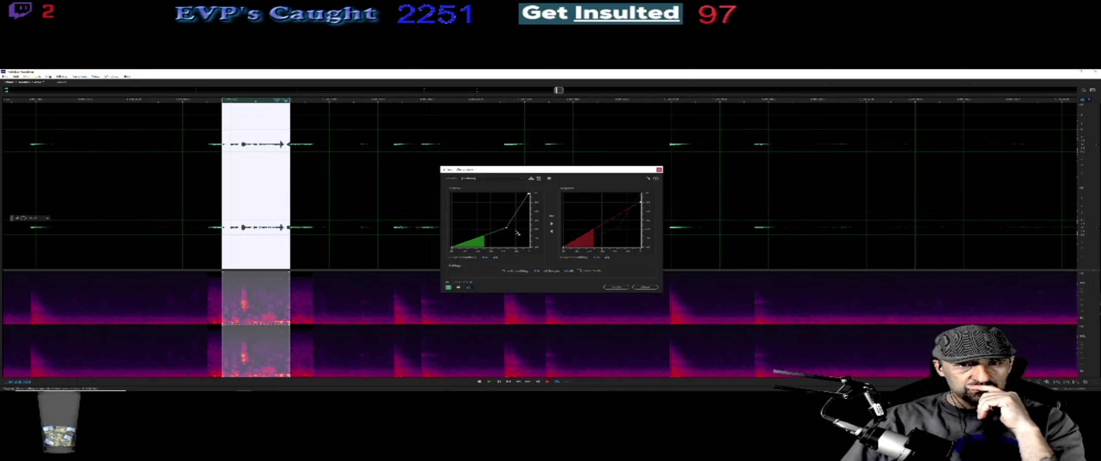
left_click(523, 178)
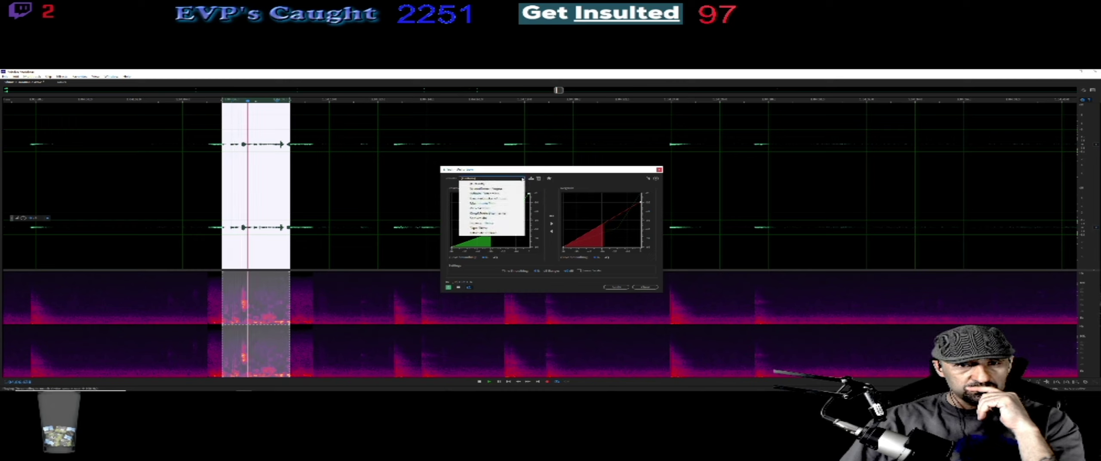
left_click(579, 172)
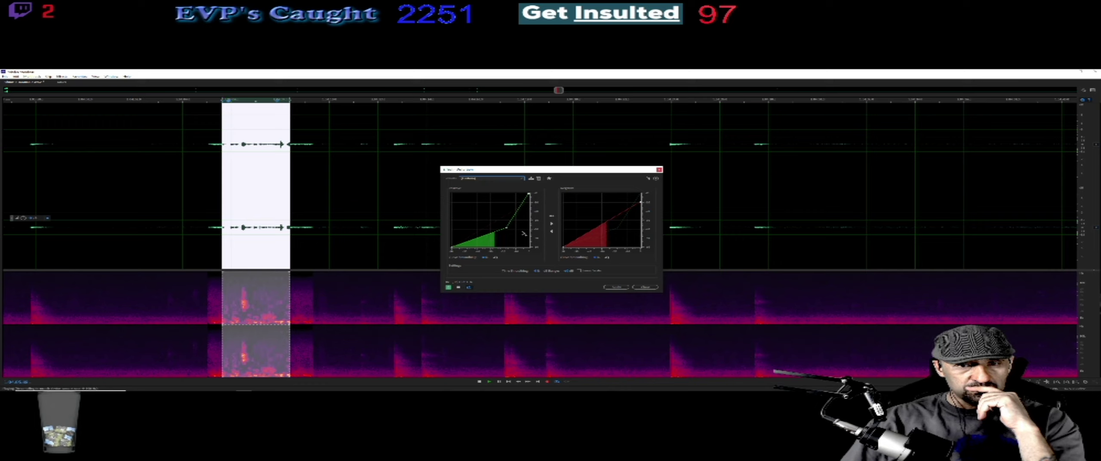
left_click_drag(511, 231, 520, 236)
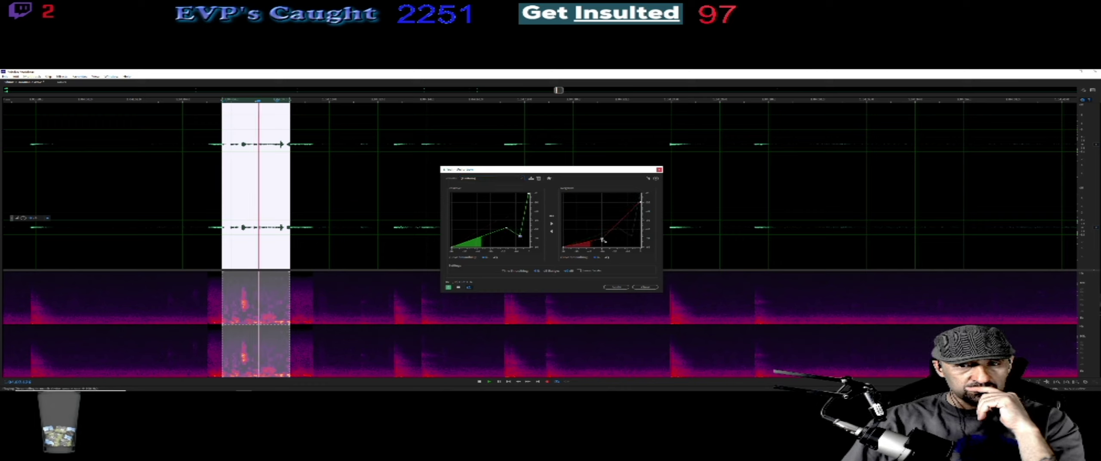
left_click_drag(605, 244, 605, 216)
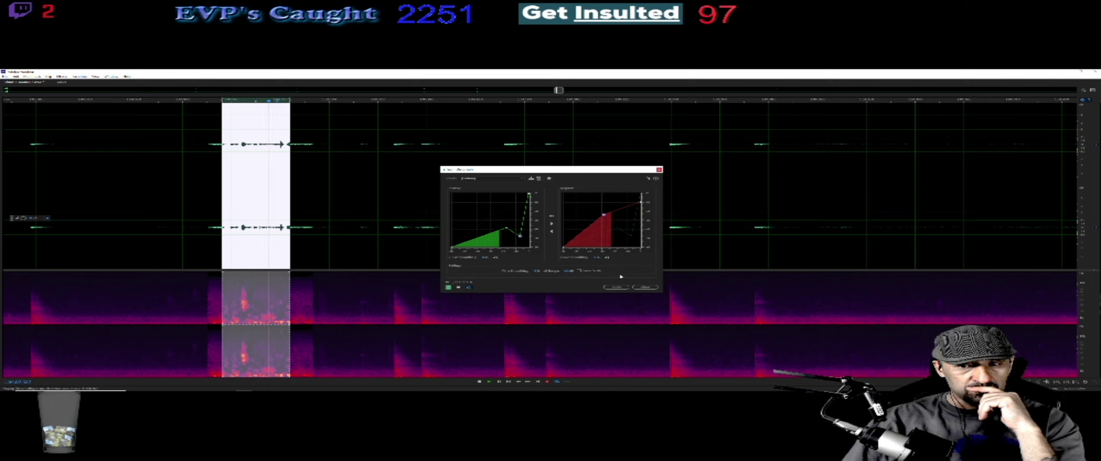
left_click(645, 288)
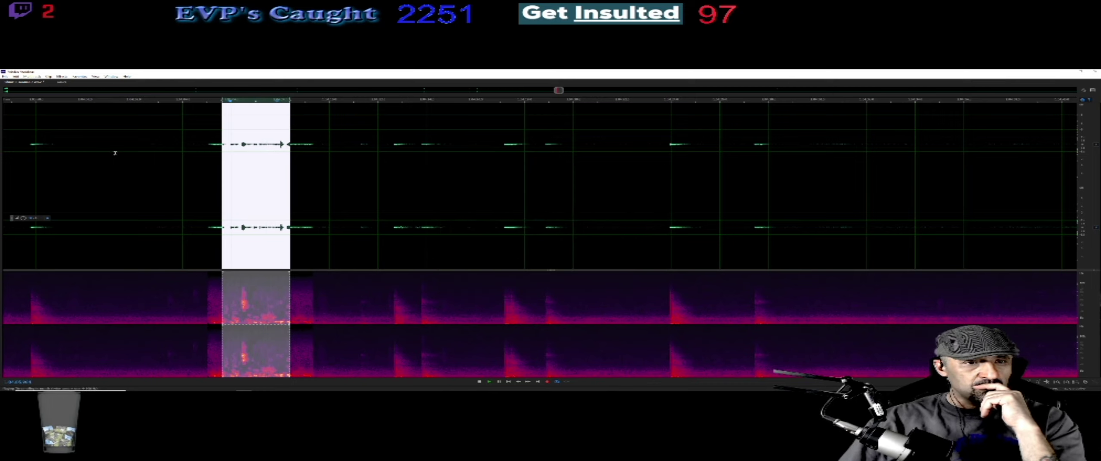
left_click(62, 76)
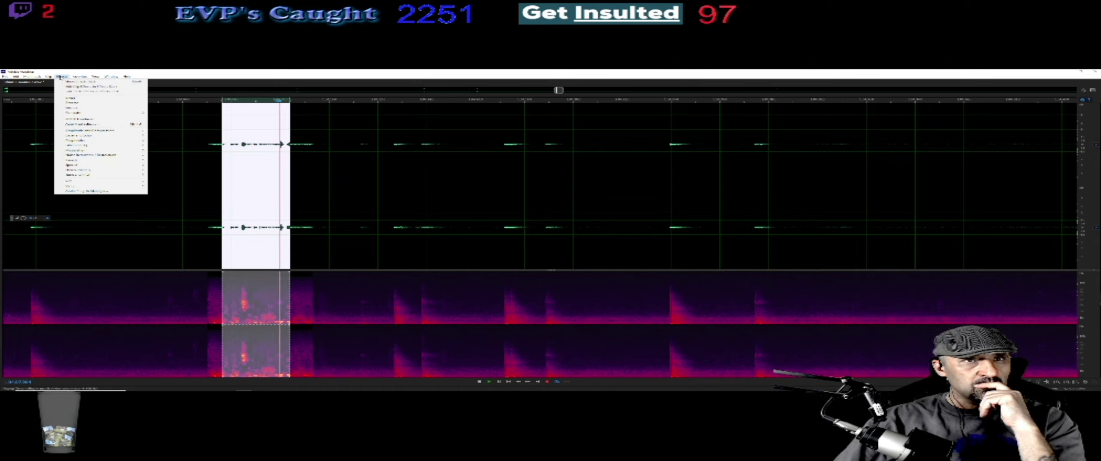
mouse_move(88, 156)
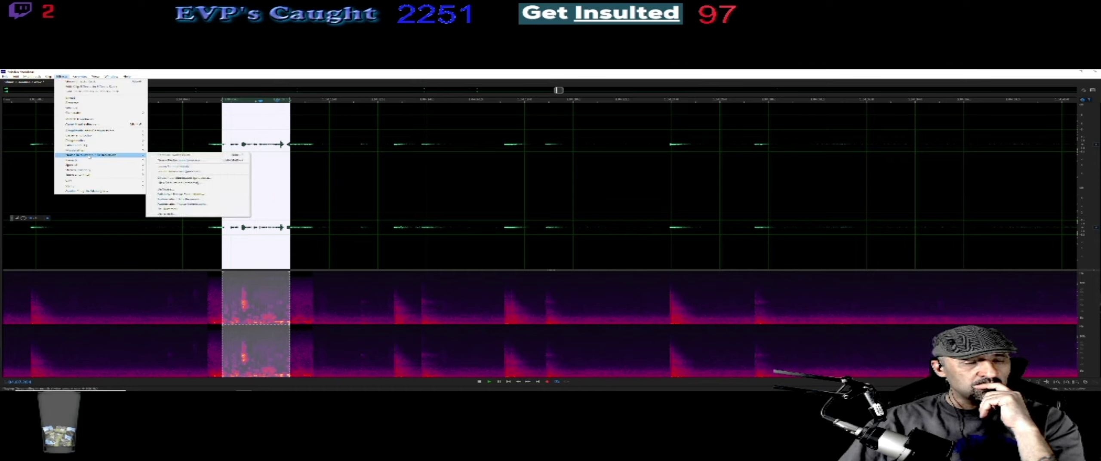
left_click(189, 179)
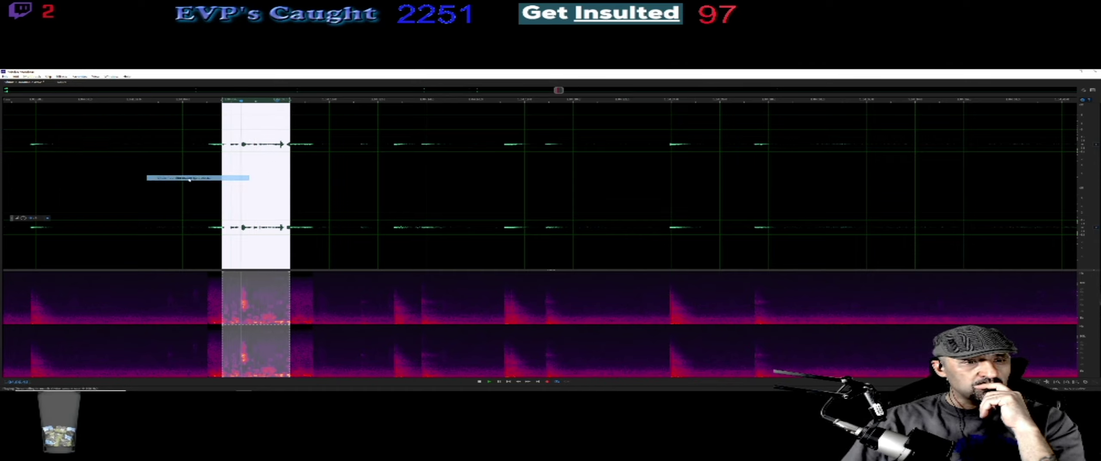
left_click(359, 101)
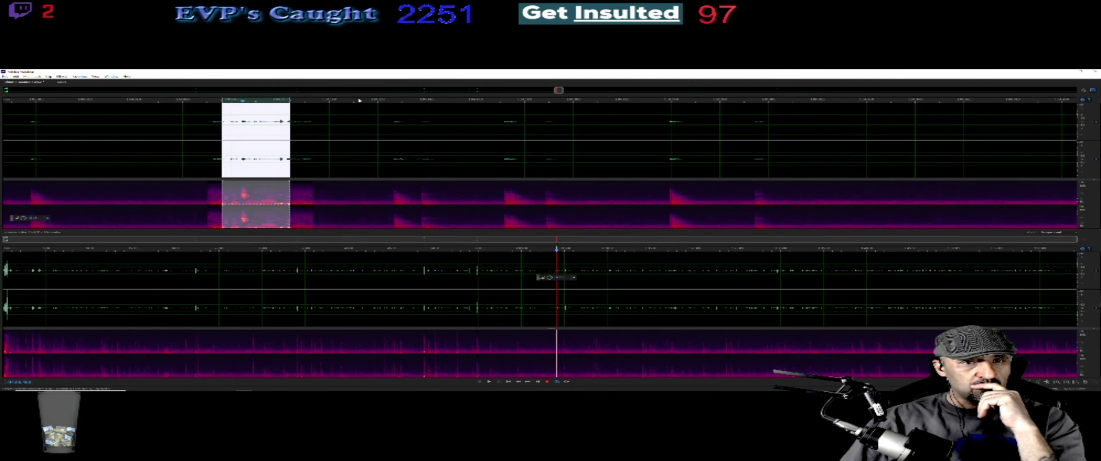
- Open the Stretch and Pitch effect for the selection and slightly adjust its stretch amount
left_click(62, 76)
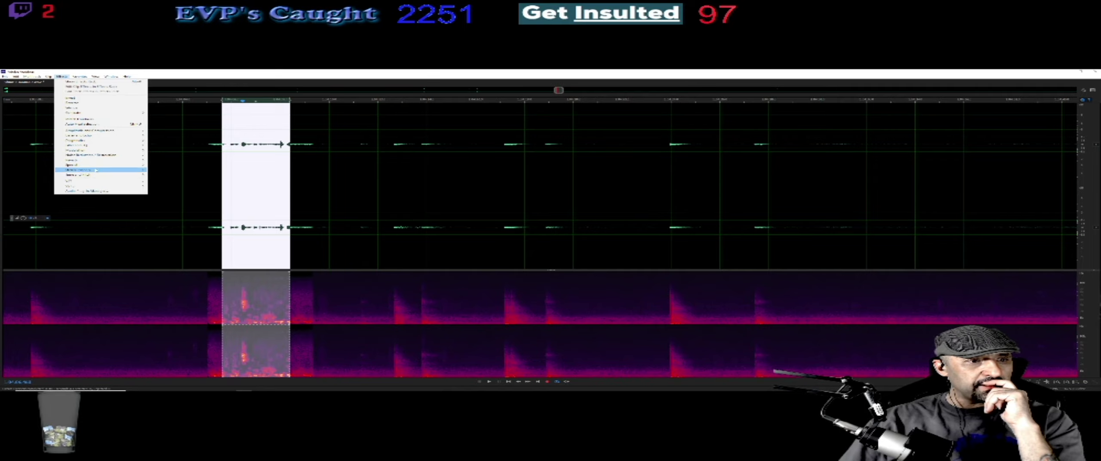
mouse_move(99, 175)
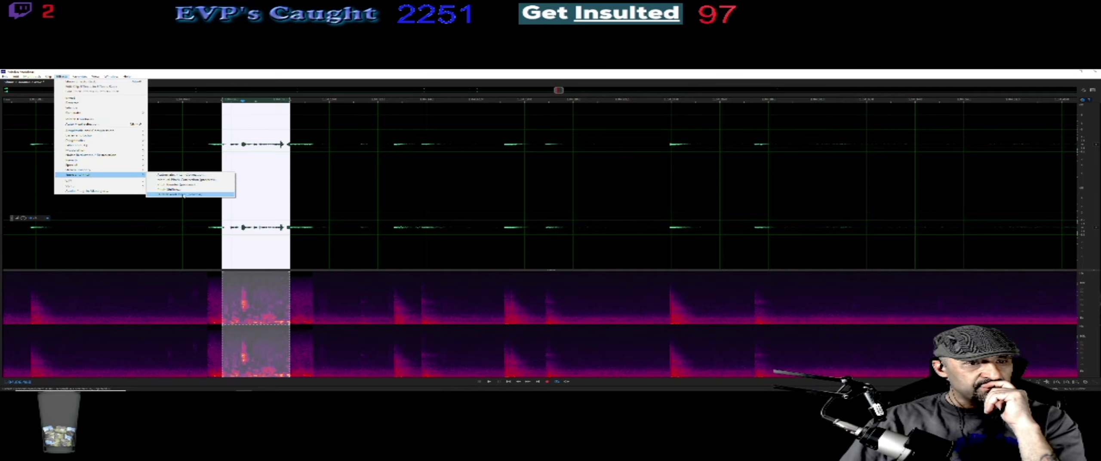
left_click(178, 194)
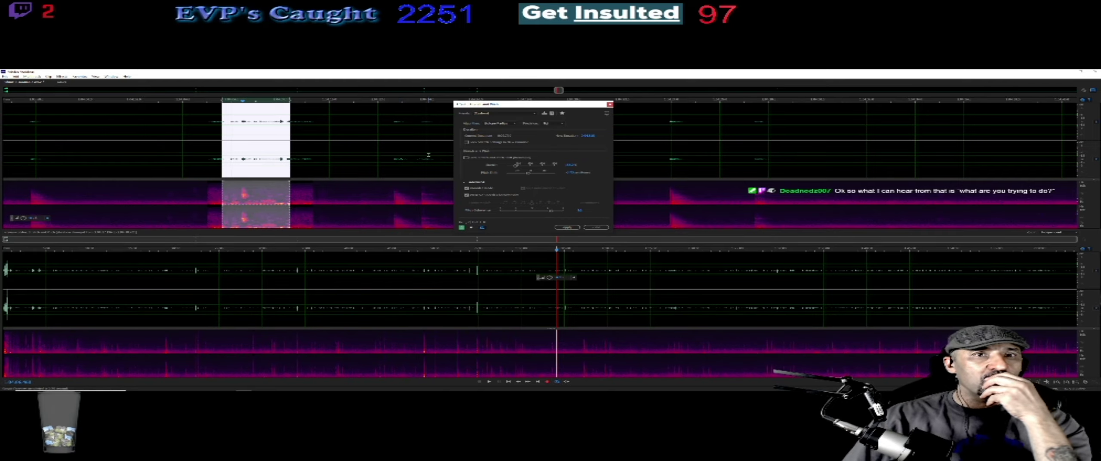
left_click_drag(506, 104, 357, 103)
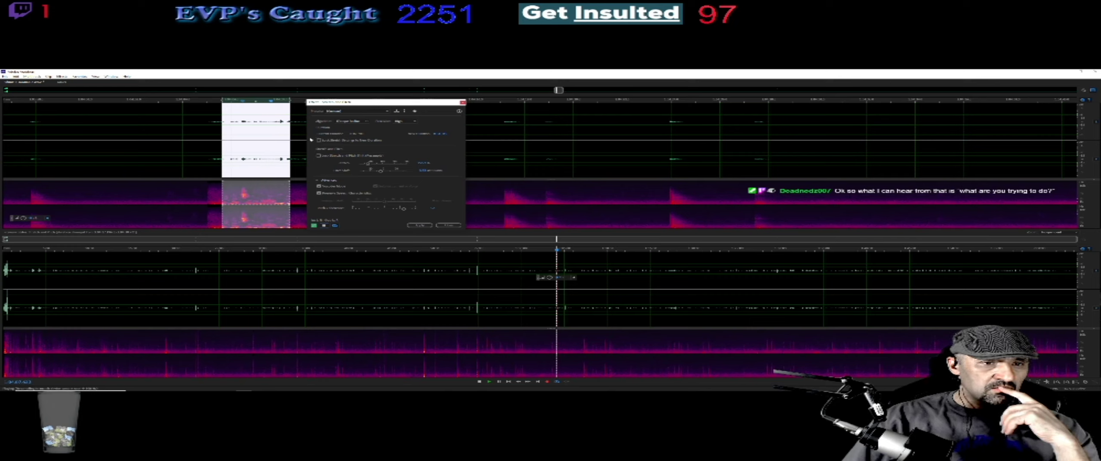
scroll(279, 138, "up", 3)
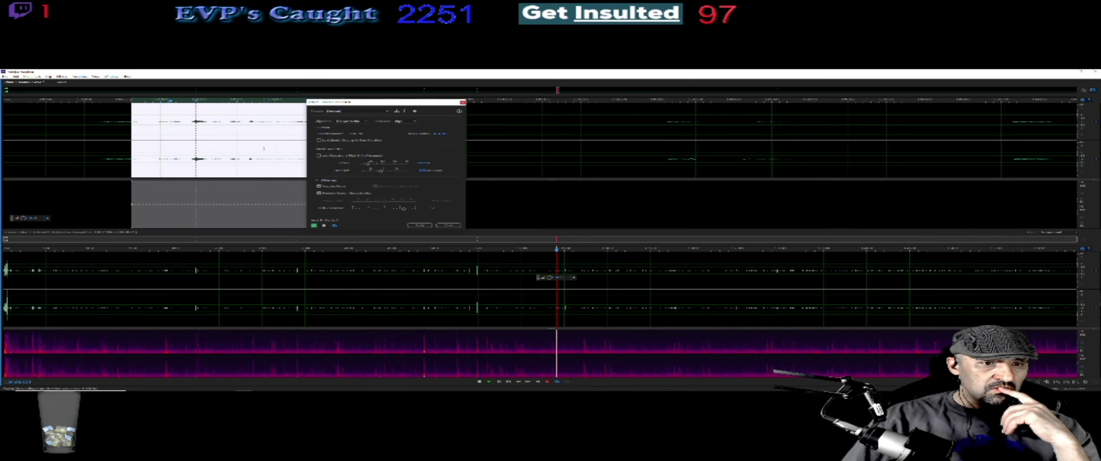
left_click_drag(368, 103, 411, 103)
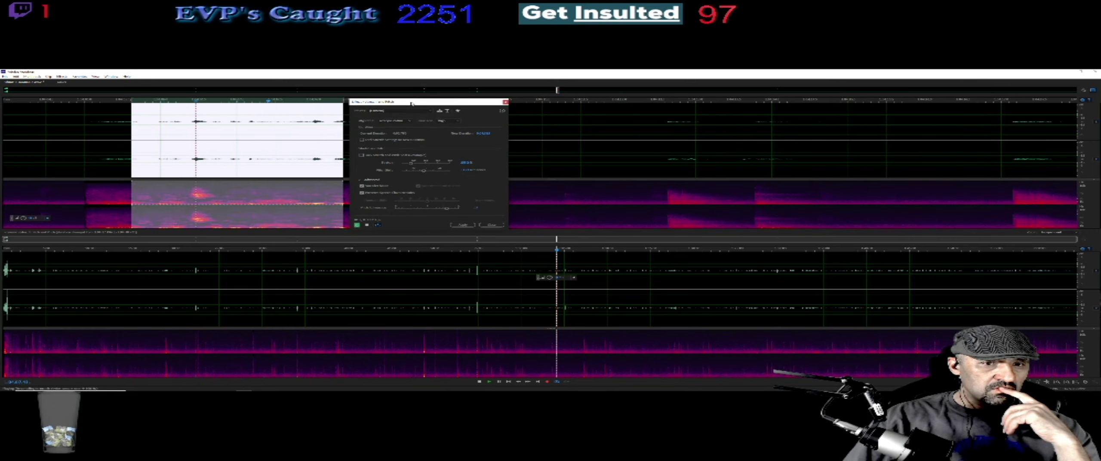
left_click_drag(412, 165, 410, 164)
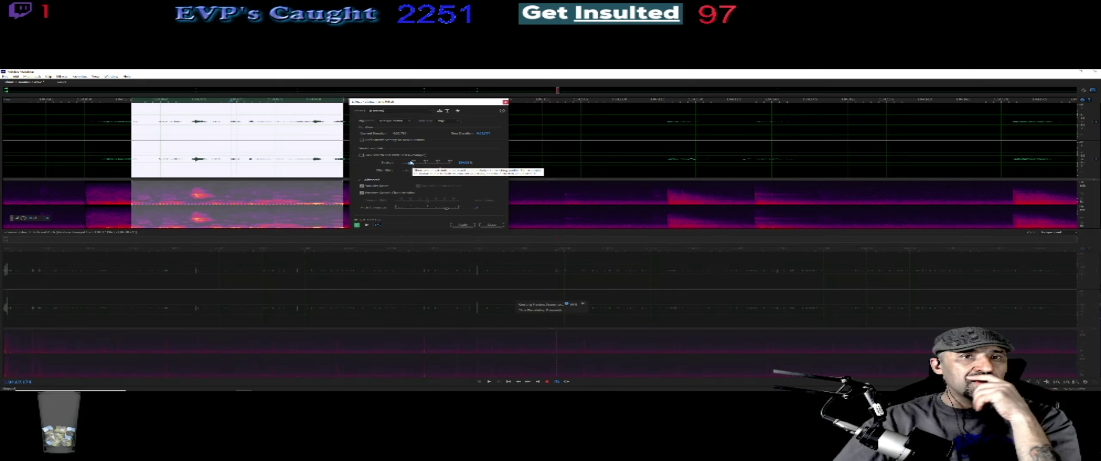
- Preview the selection with the adjusted stretch several times to listen for the suspected words
left_click(365, 225)
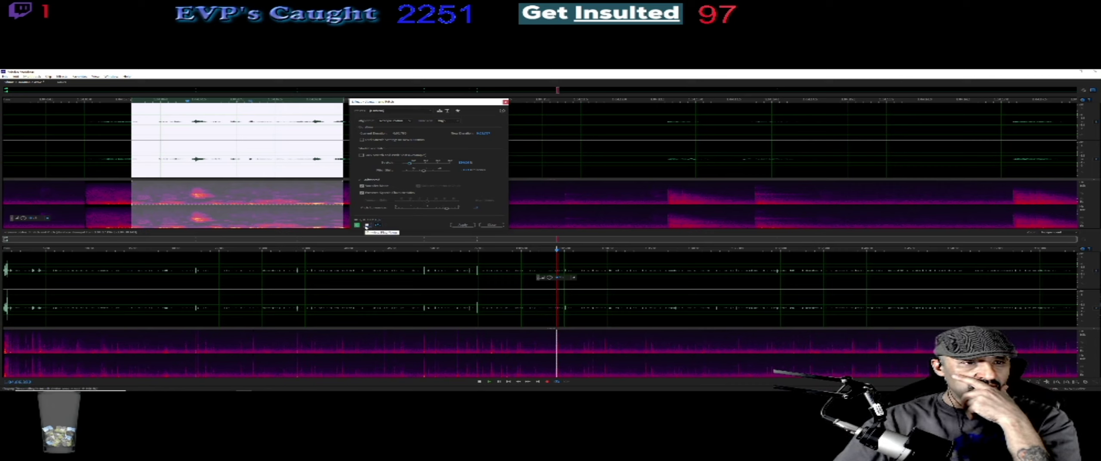
left_click(365, 226)
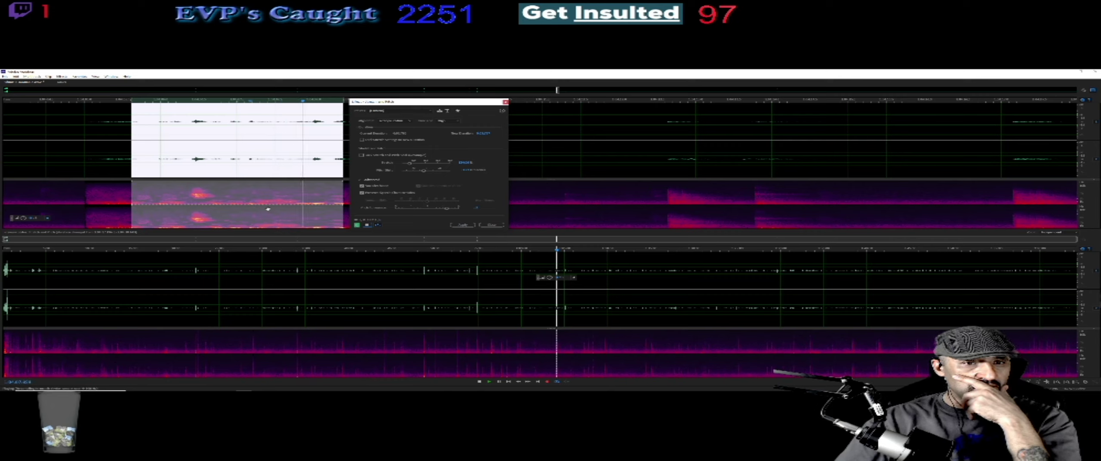
key("space")
key("space")
key("space")
key("space")
key("space")
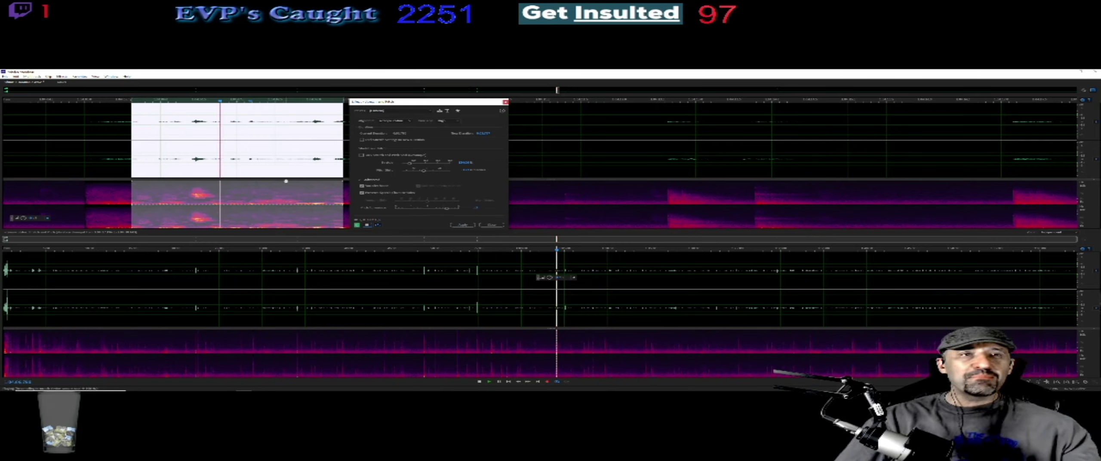
- Preview the stretched selection once more, then close the Stretch and Pitch effect without applying it
key("space")
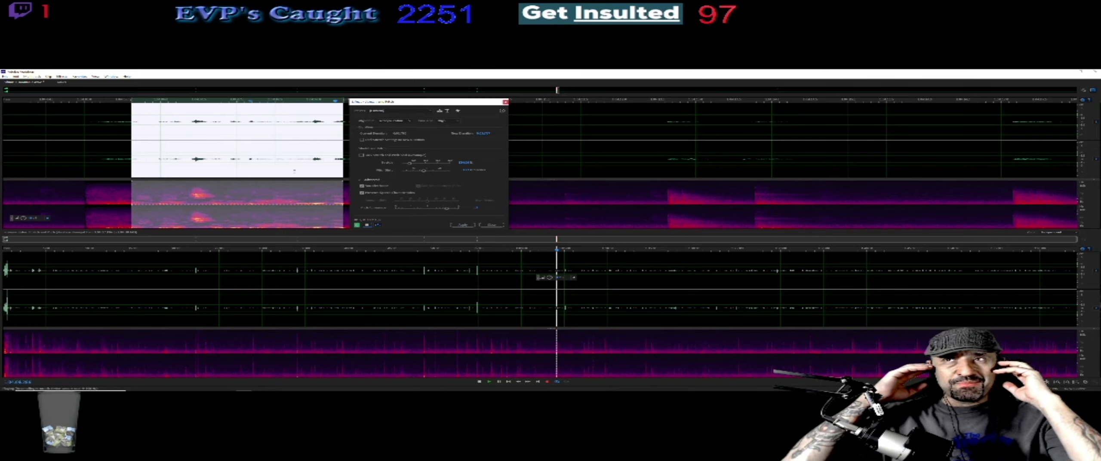
key("space")
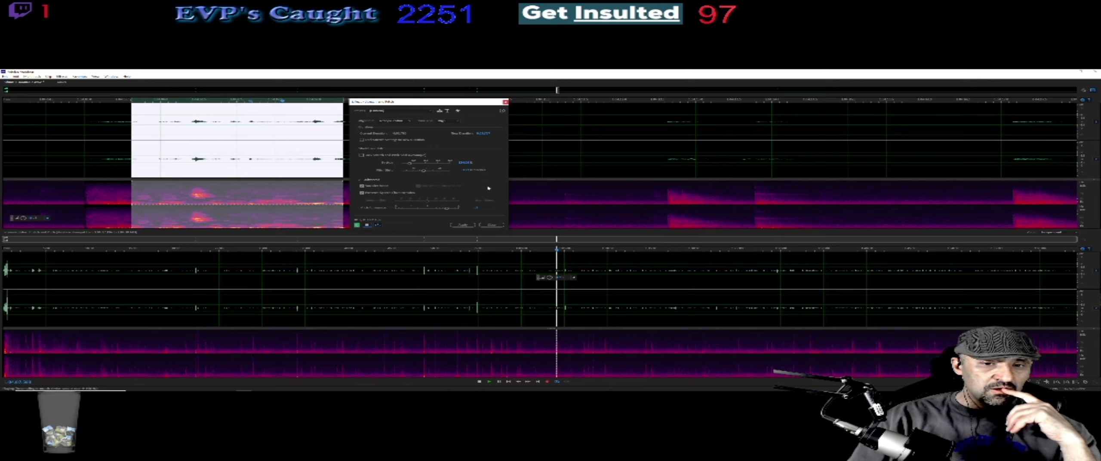
left_click(491, 225)
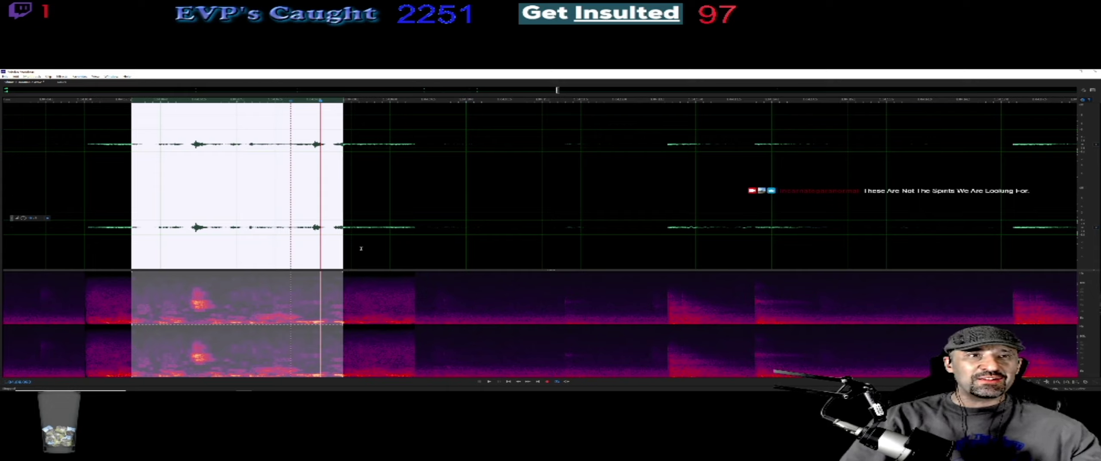
- Select the loud burst in the amplified section, extend the selection slightly past it to listen, then deselect and continue playback
left_click_drag(190, 147, 210, 146)
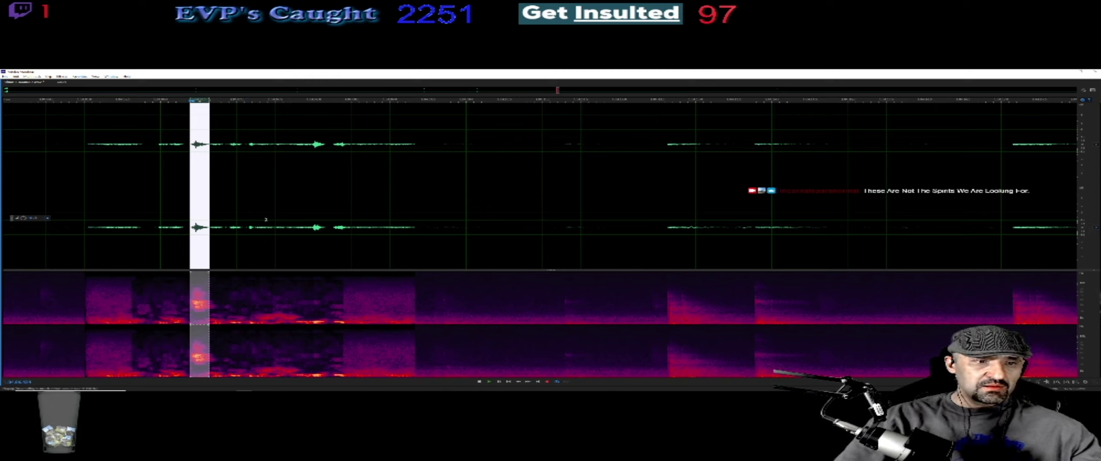
left_click_drag(209, 179, 224, 177)
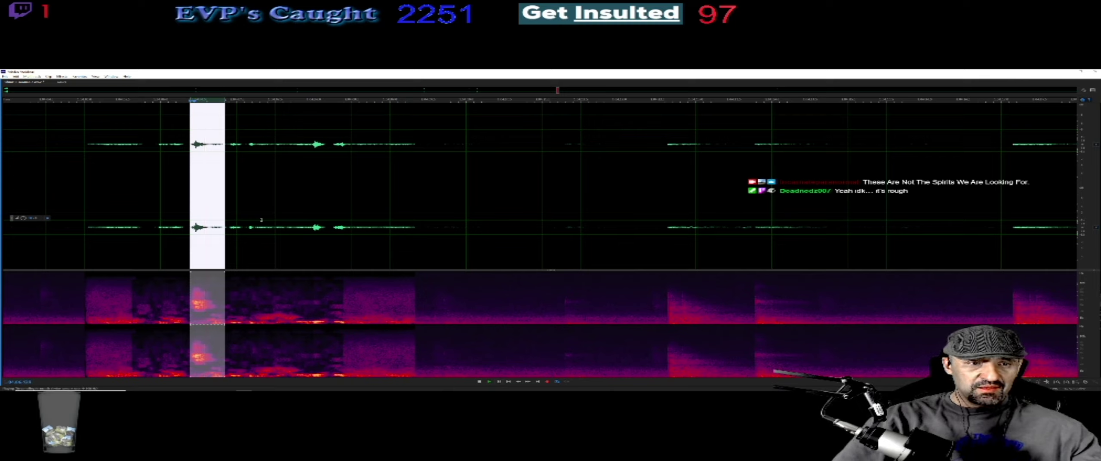
left_click(261, 220)
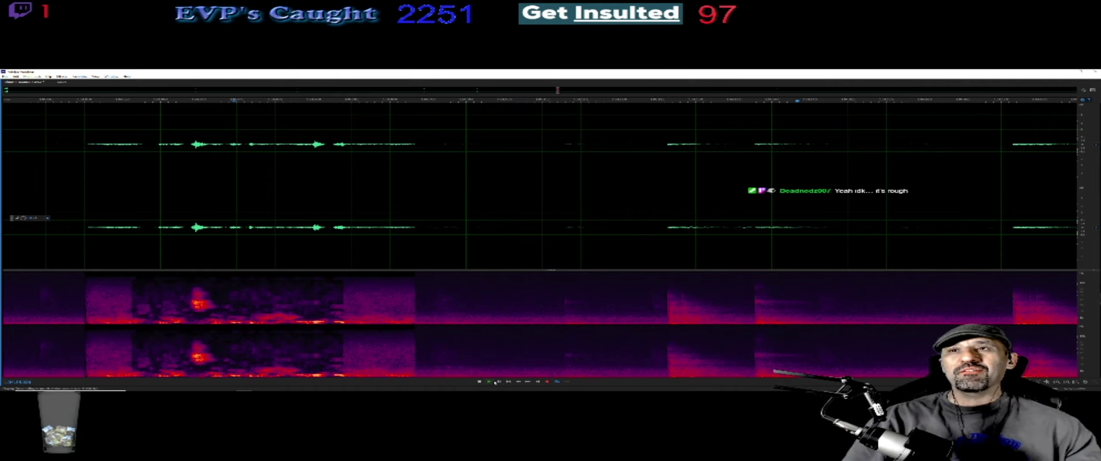
scroll(623, 240, "down", 2)
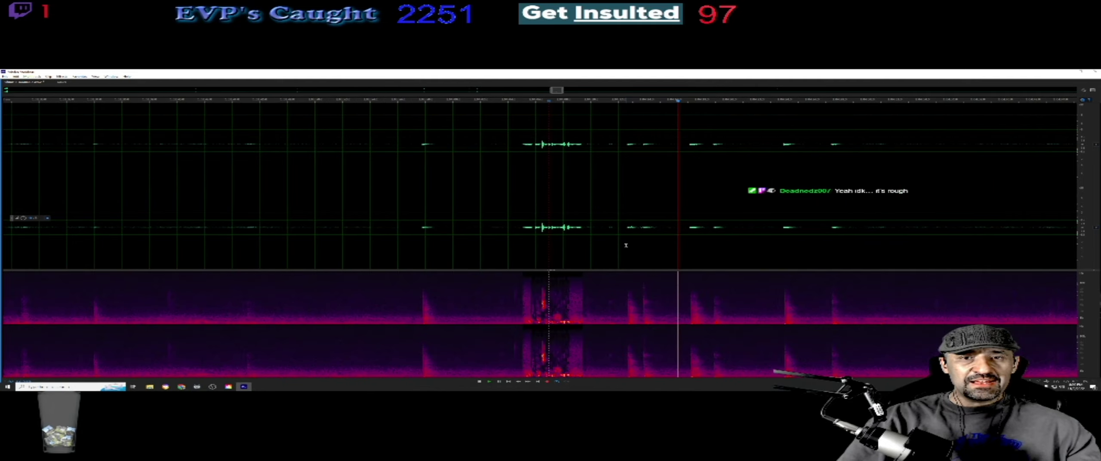
scroll(615, 239, "down", 1)
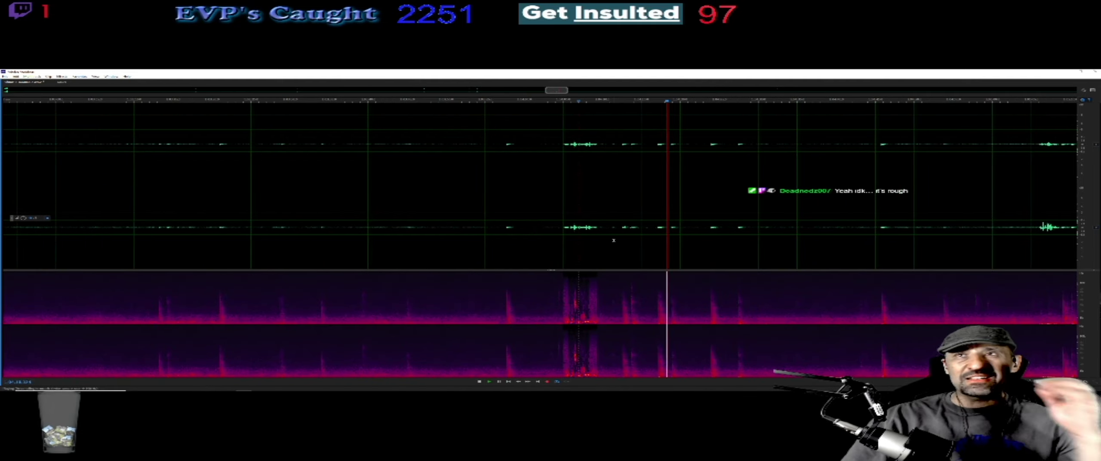
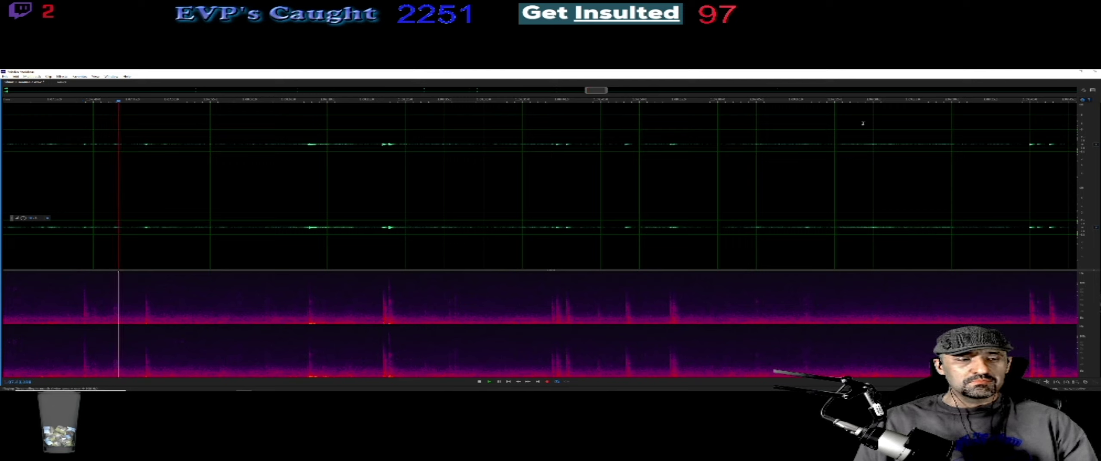
- Replay the passage just heard, select its short faint section and raise that section's volume
key("space")
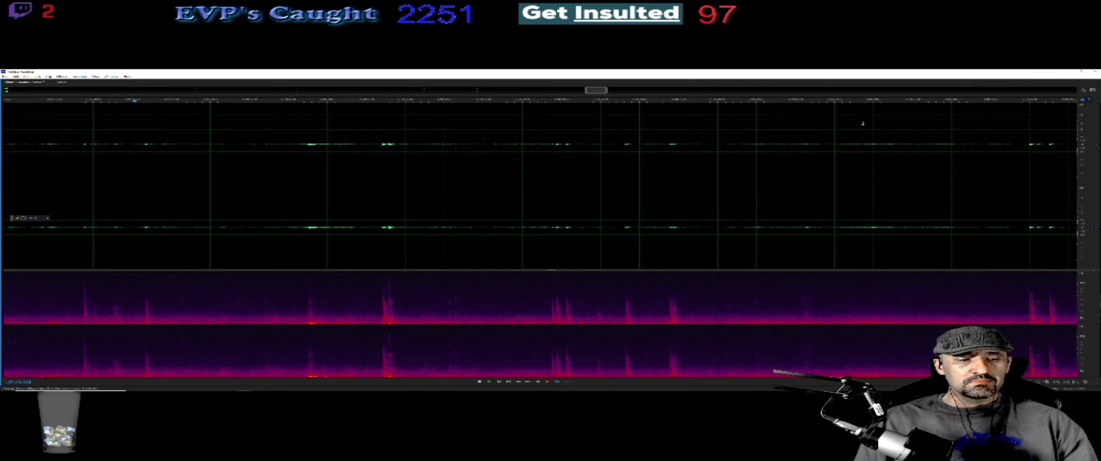
key("space")
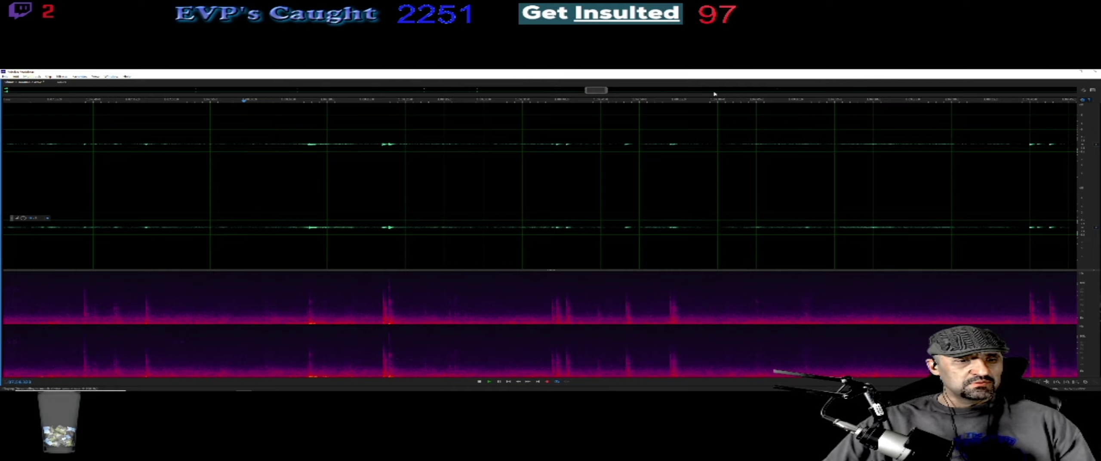
left_click(217, 101)
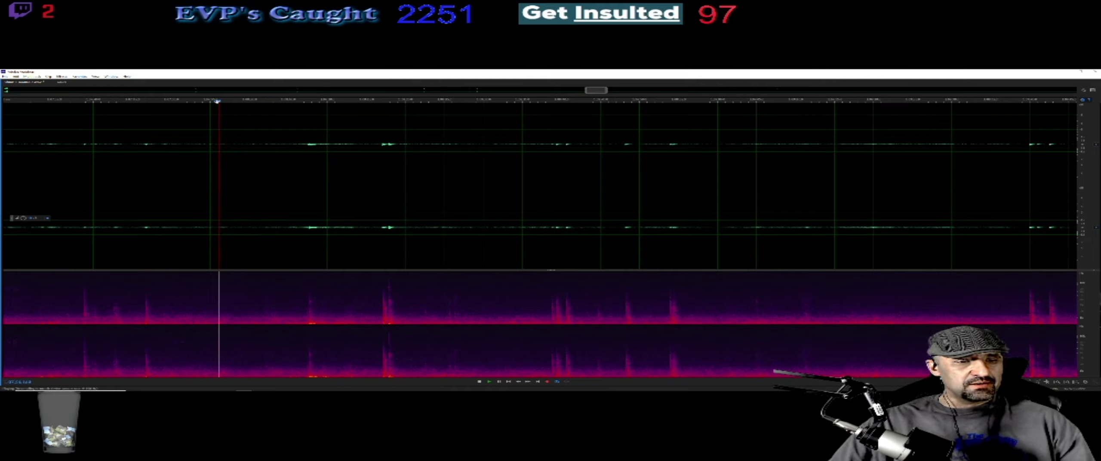
left_click_drag(232, 137, 213, 141)
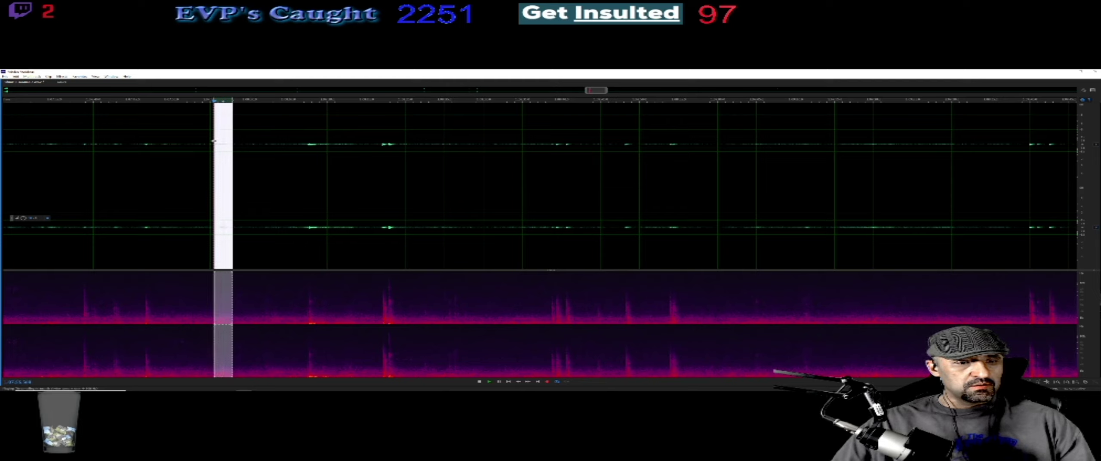
key("space")
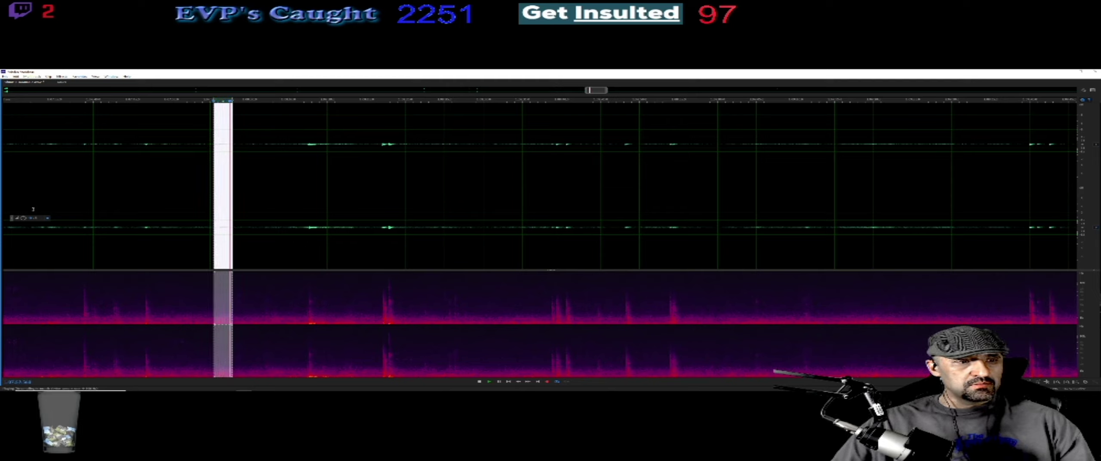
left_click_drag(26, 218, 25, 219)
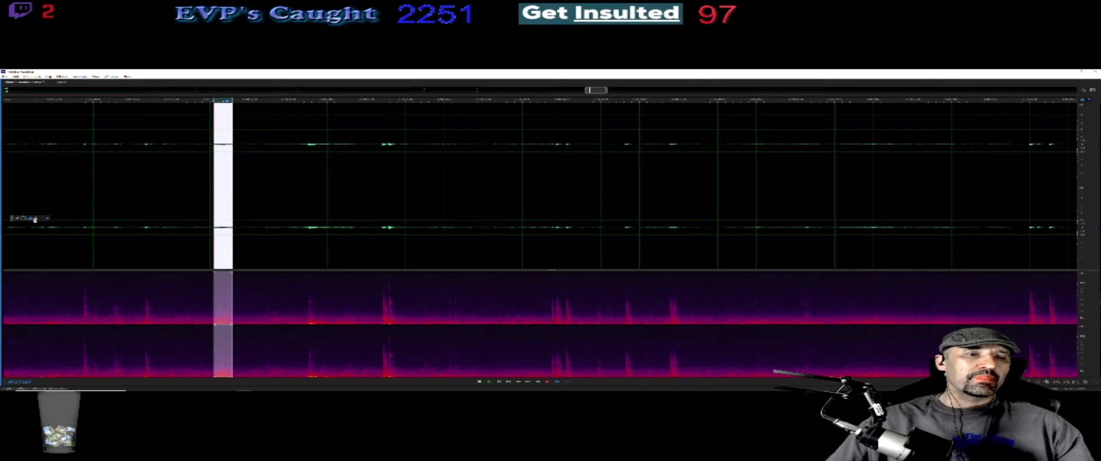
- Deselect the amplified section, listen onward from just after it, then move playback back slightly to rehear the end of the burst cluster
left_click(252, 139)
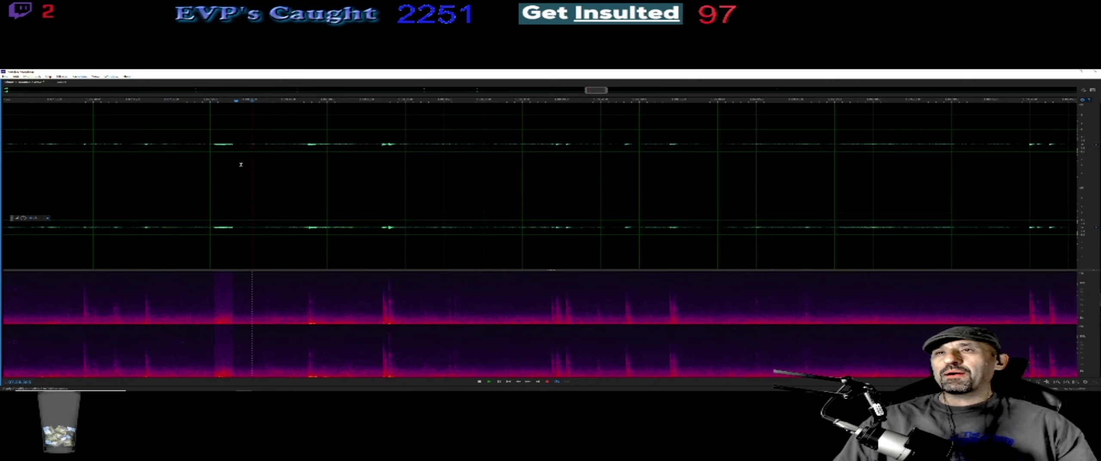
key("space")
key("space")
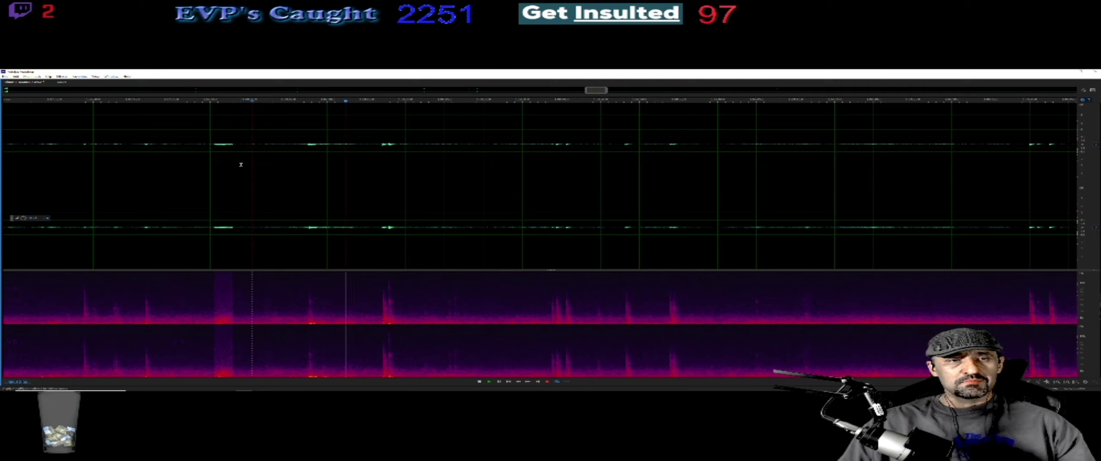
key("space")
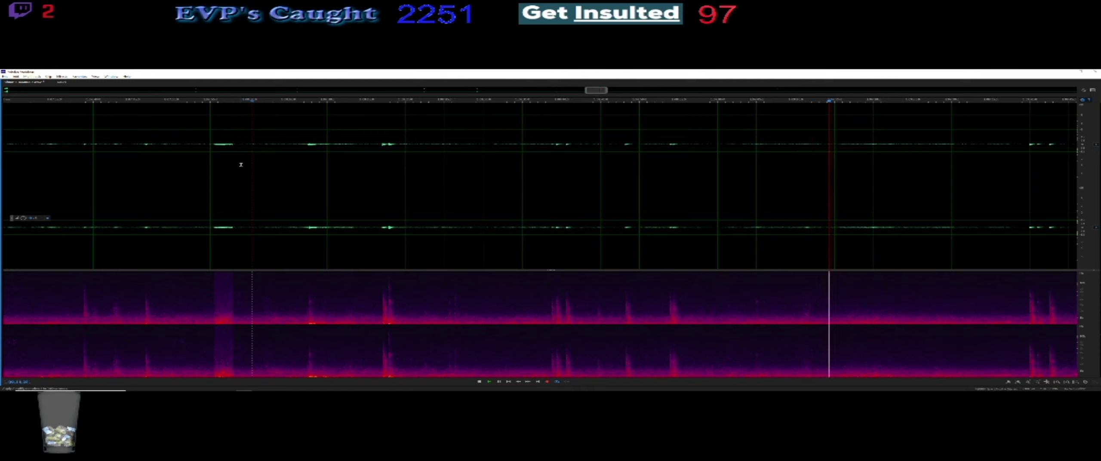
key("space")
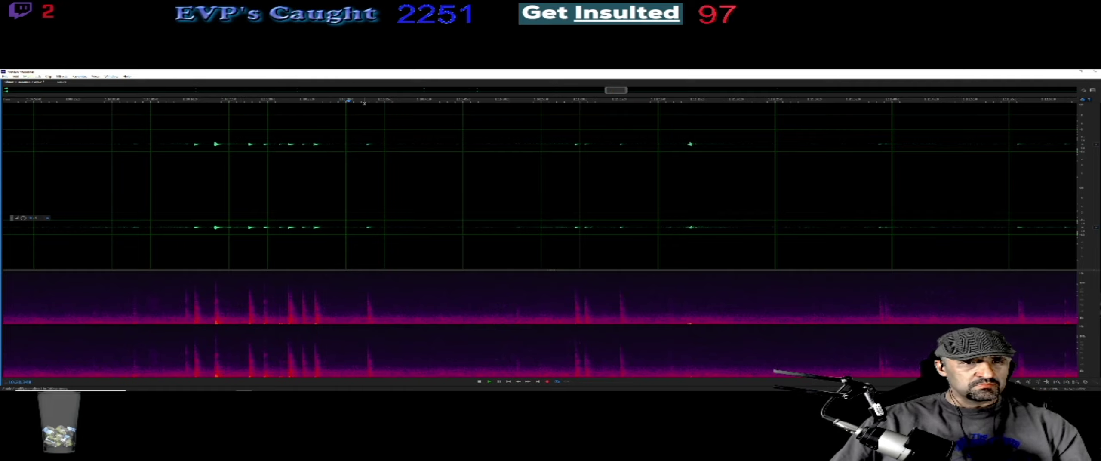
left_click(320, 101)
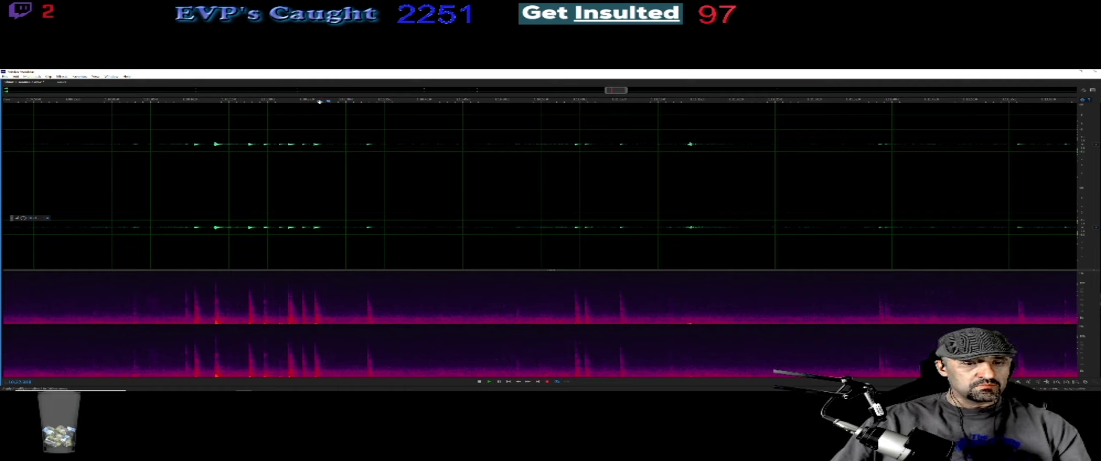